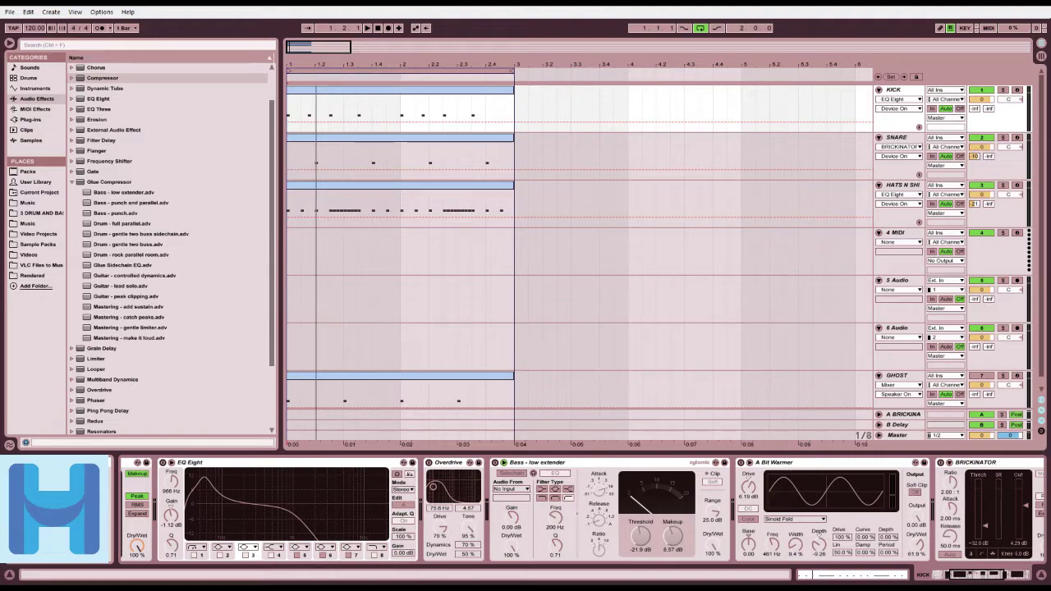
Step: Audition the A BRICKINATOR return track in solo, show its effect chain, and compare it with the full drum loop
key("space")
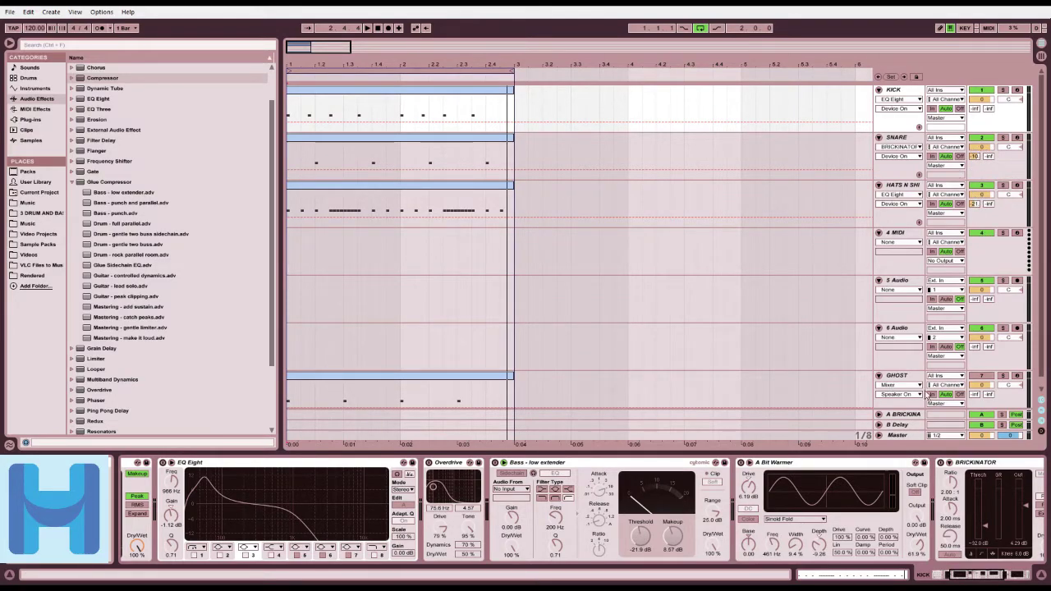
left_click(1000, 416)
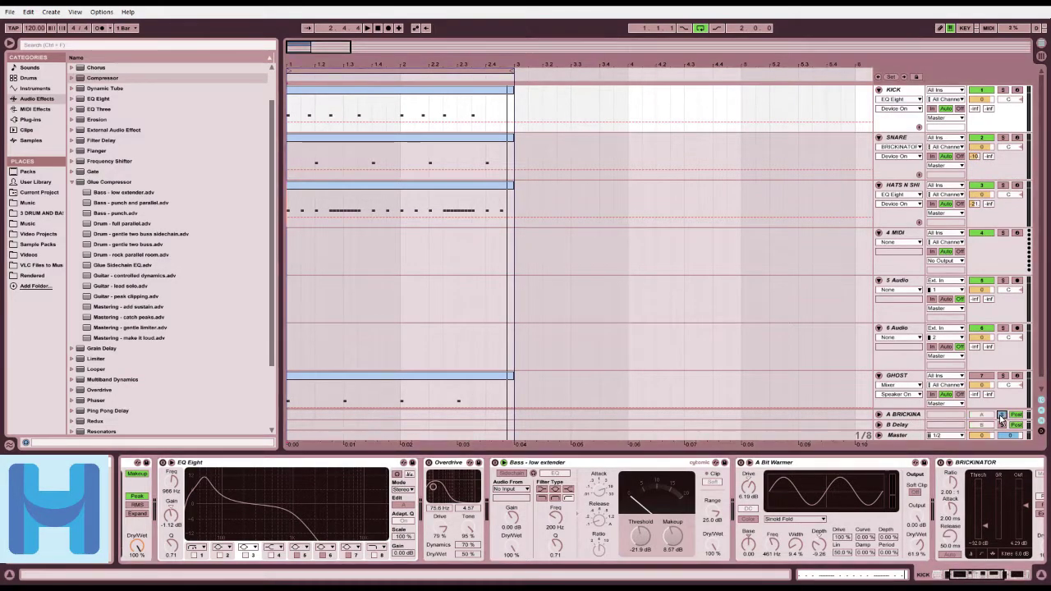
key("space")
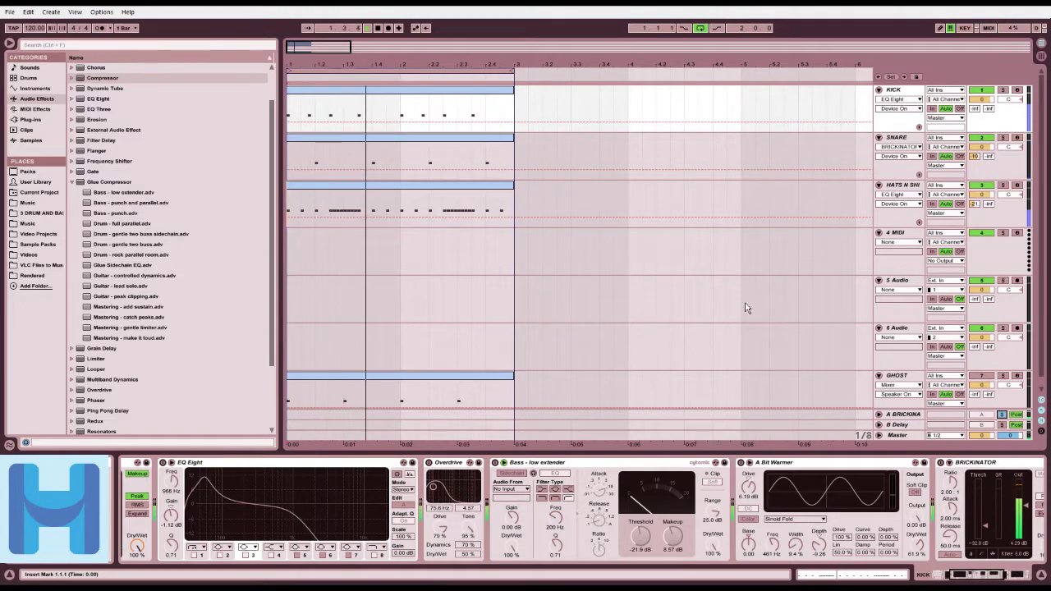
left_click(424, 416)
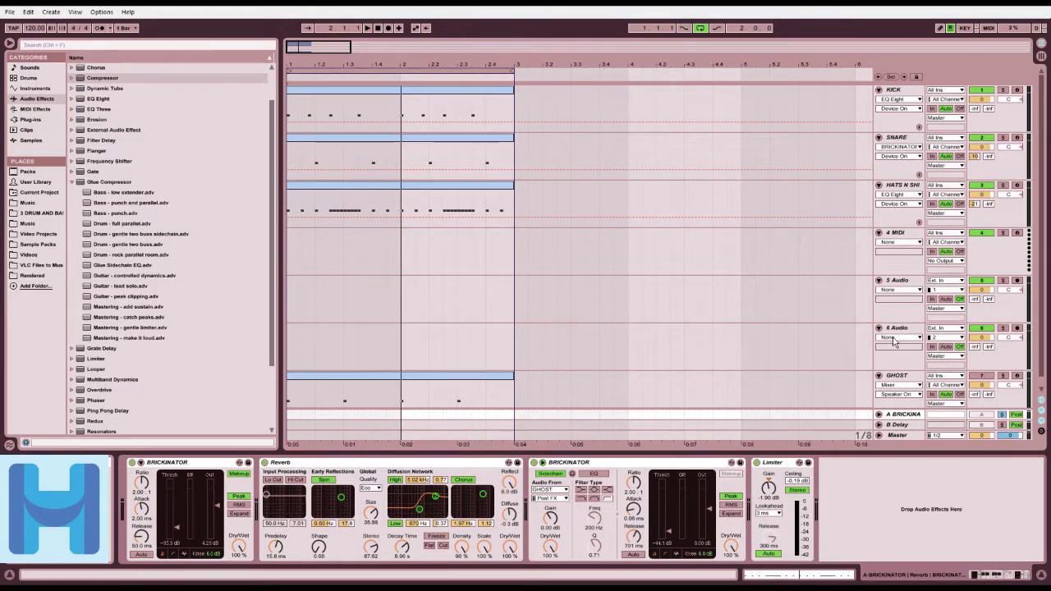
scroll(854, 349, "down", 1)
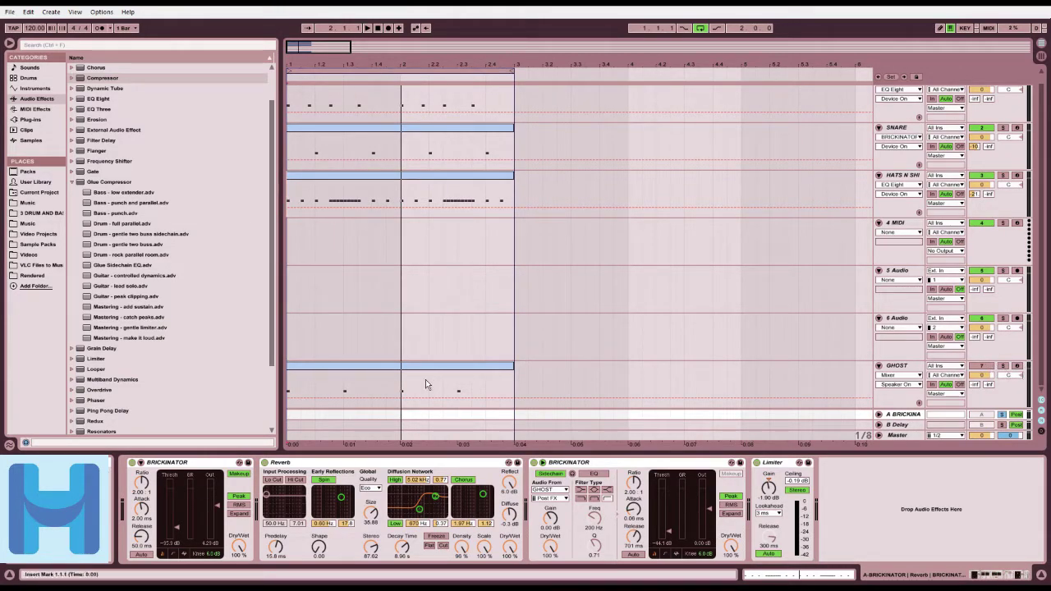
key("space")
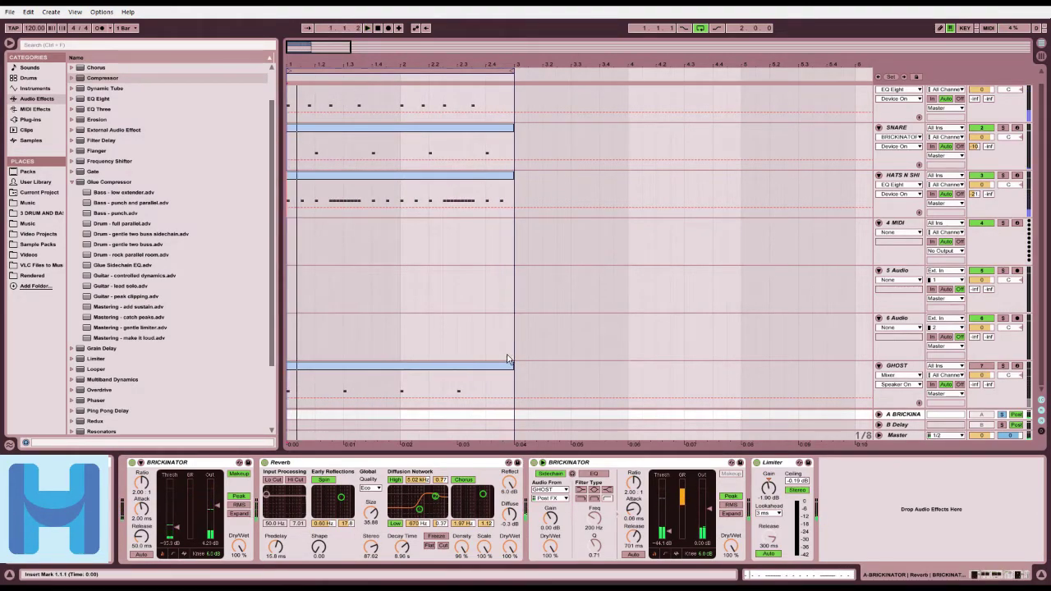
left_click(1002, 416)
scroll(899, 287, "up", 1)
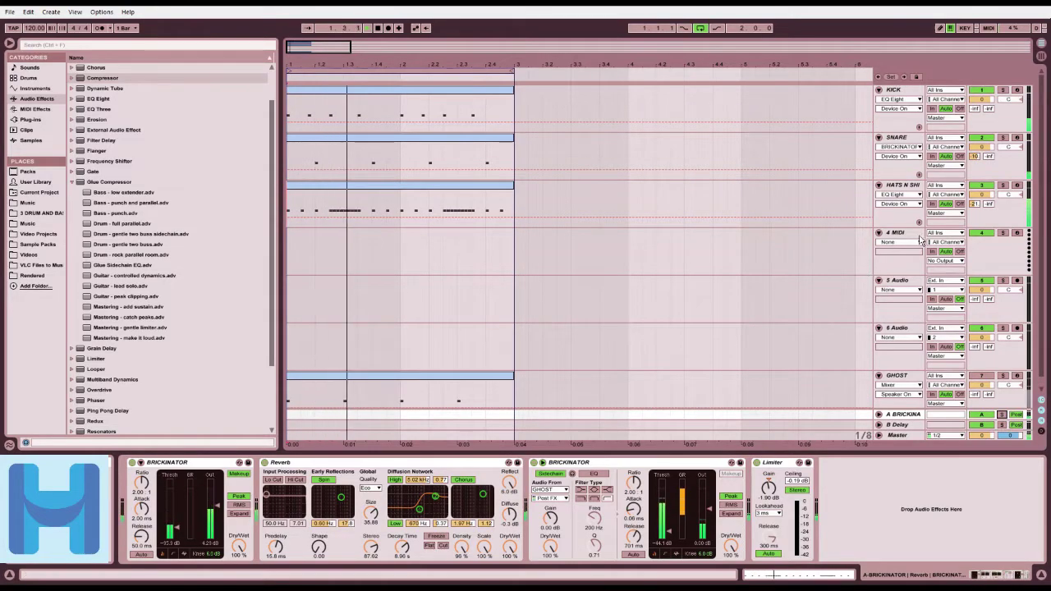
key("space")
Step: Show the start of the KICK track's device chain, play the loop, and enable the first EQ Eight
left_click(893, 89)
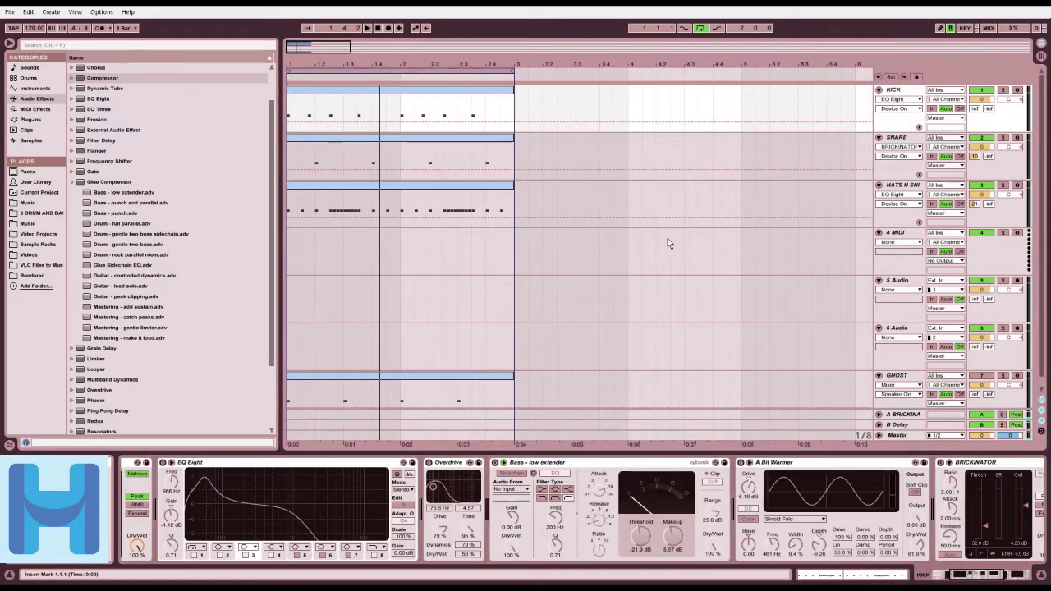
left_click_drag(962, 577, 926, 577)
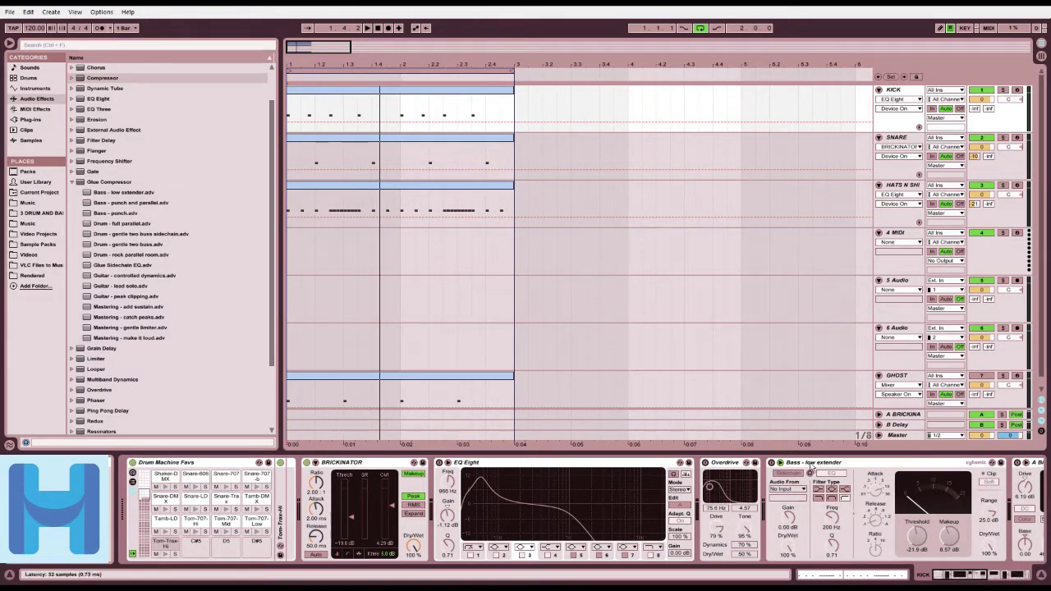
left_click_drag(976, 575, 905, 574)
key("space")
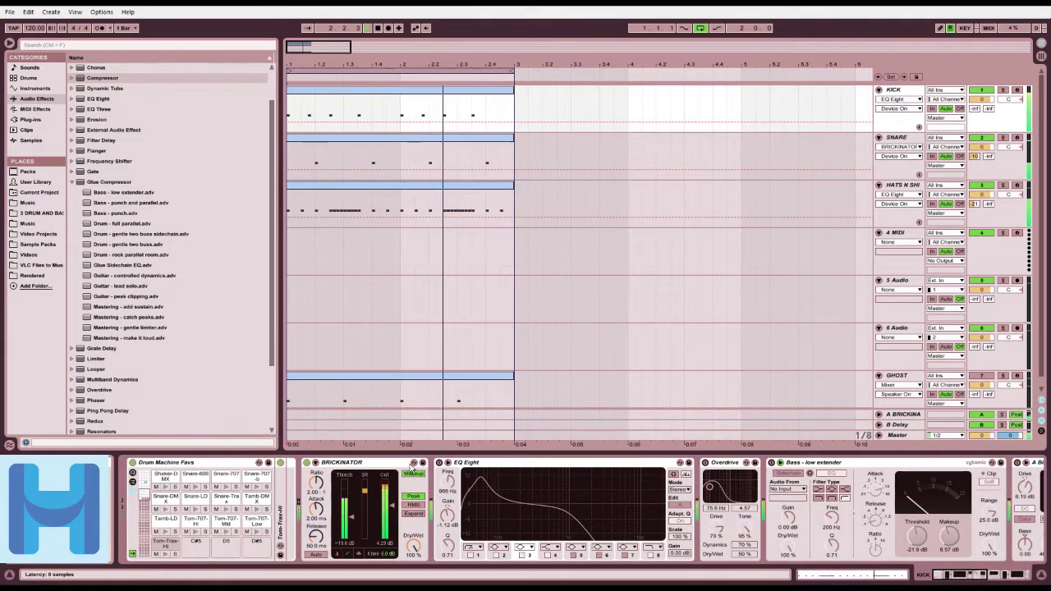
left_click(439, 462)
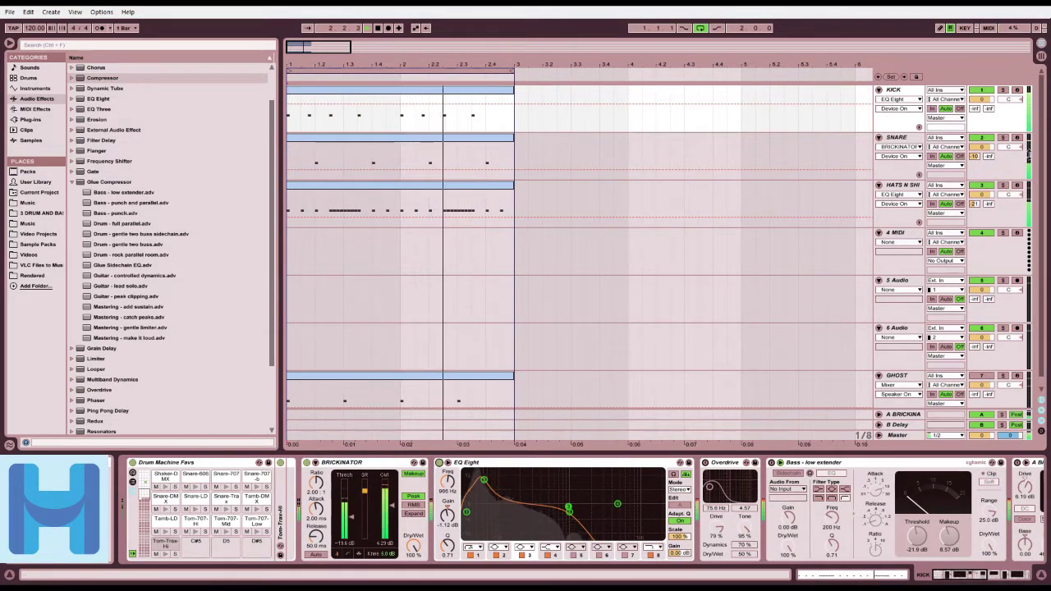
Step: Solo the KICK track and enable its Overdrive and Bass - low extender devices
left_click(1001, 90)
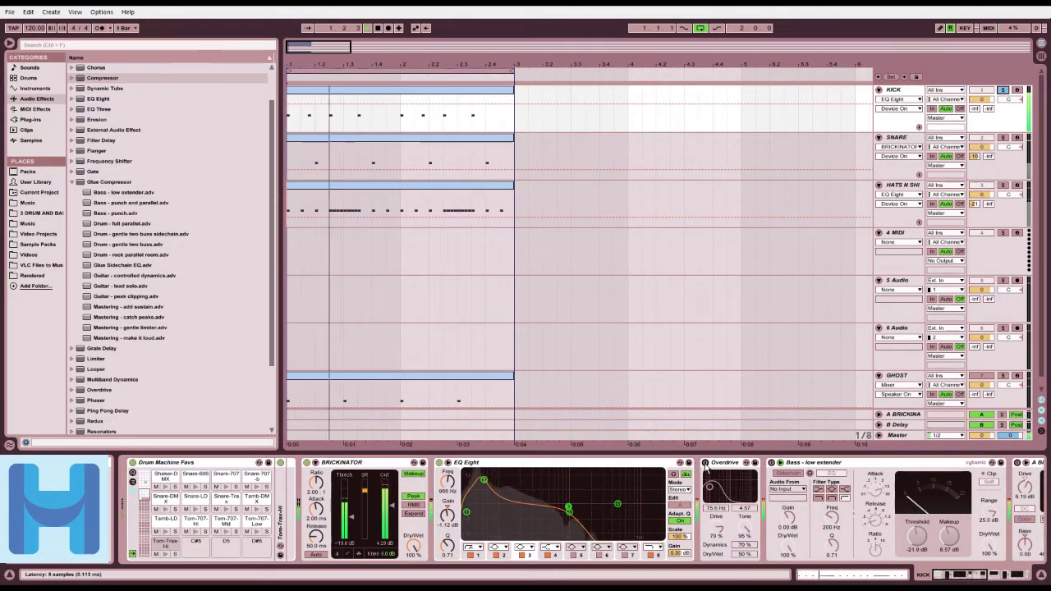
left_click(706, 464)
left_click(704, 463)
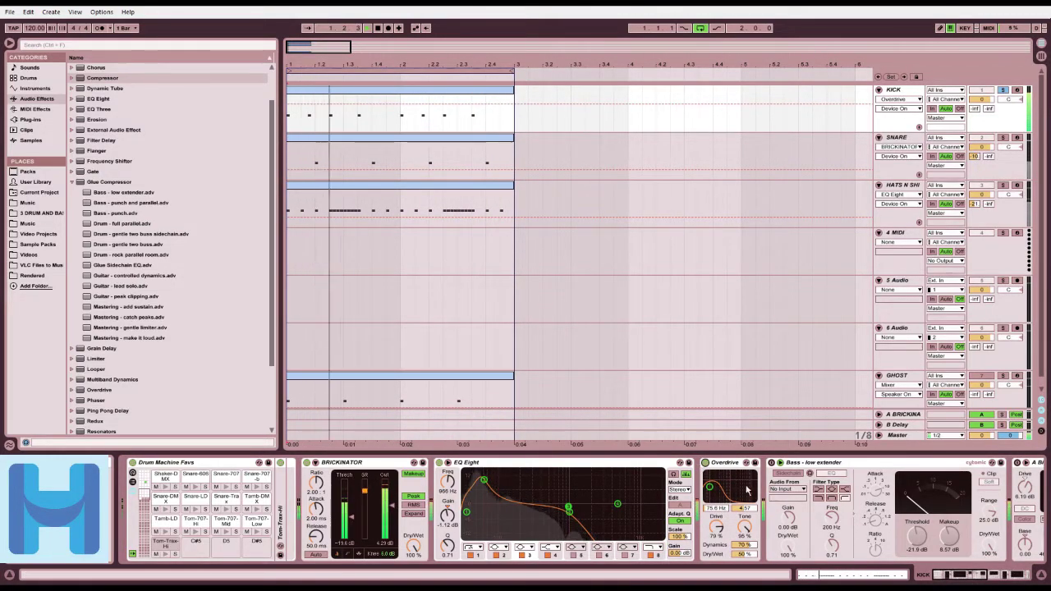
left_click(772, 467)
left_click(772, 464)
Step: Enable A Bit Warmer, the second BRICKINATOR and the last EQ Eight on the KICK track, and end its soloed playback
left_click_drag(959, 575, 981, 575)
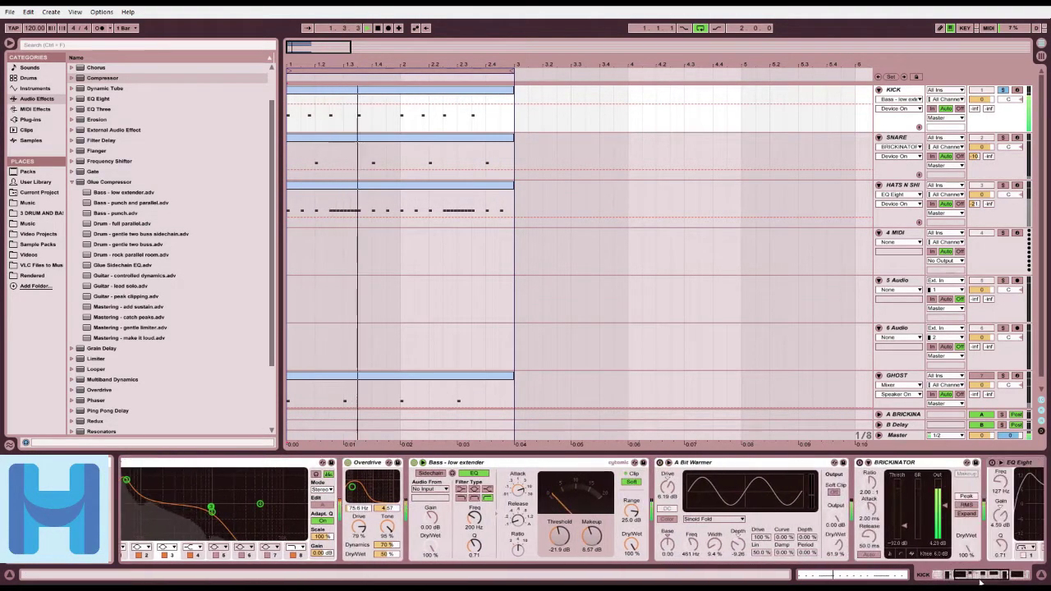
left_click(661, 464)
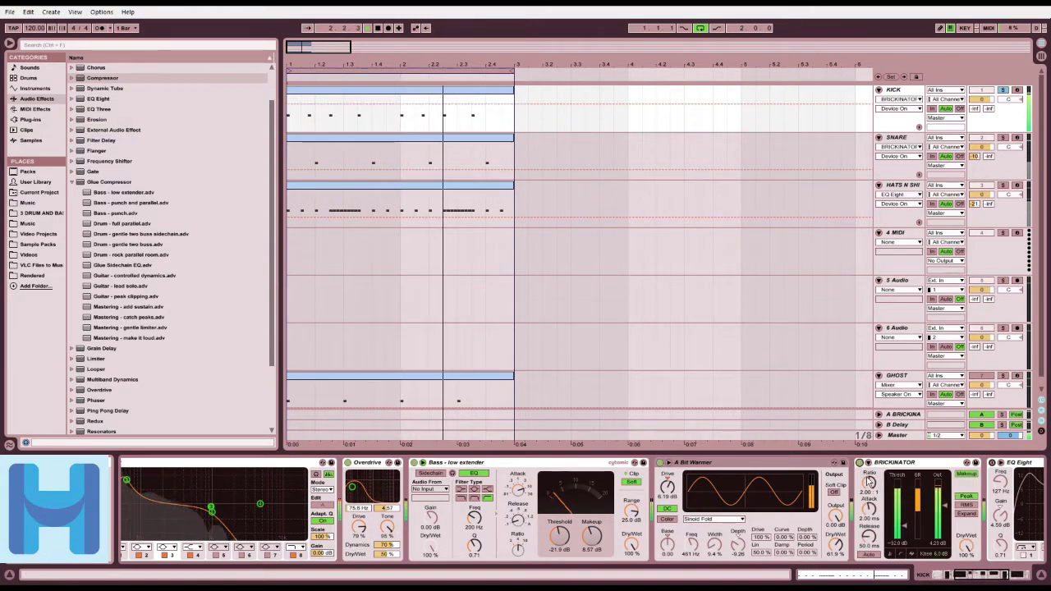
left_click(978, 580)
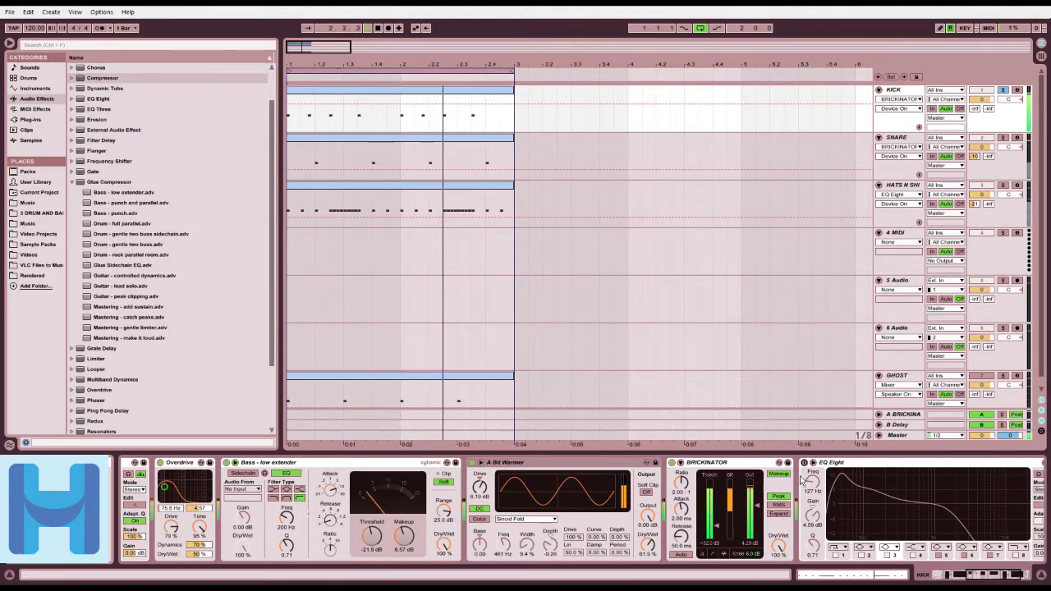
left_click(805, 463)
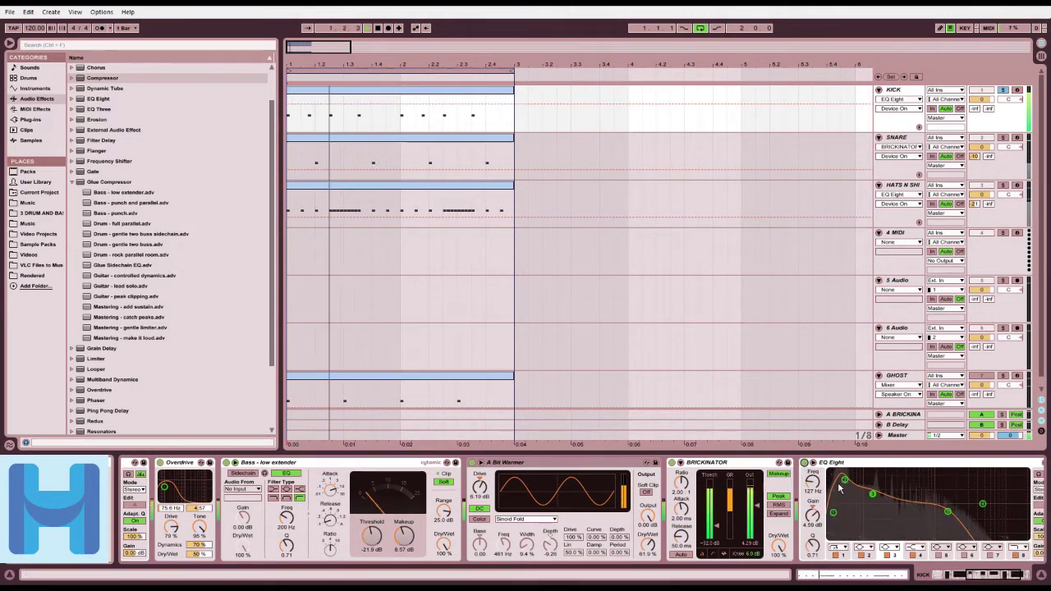
left_click(996, 579)
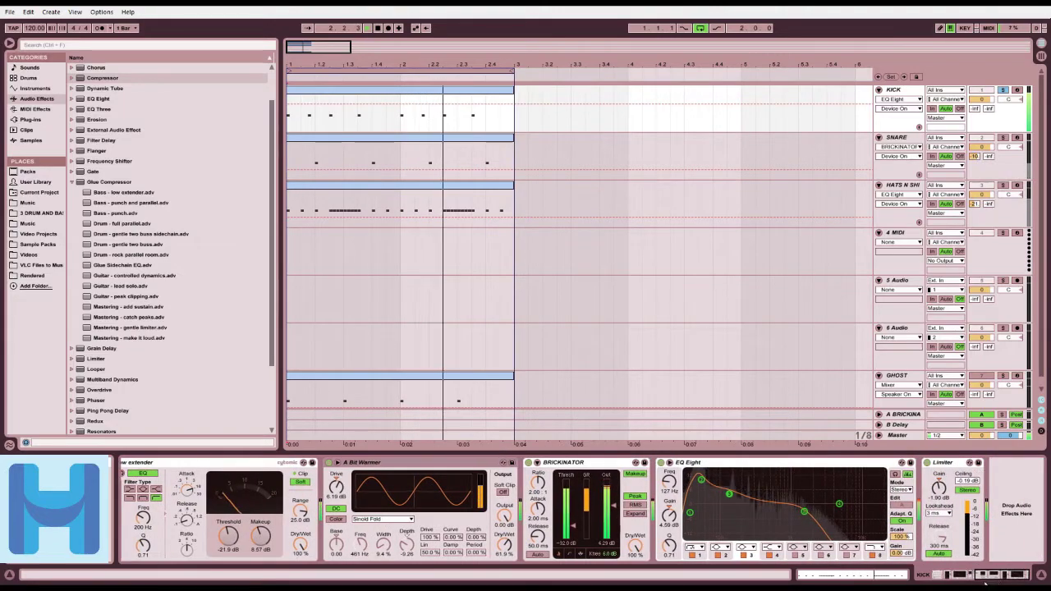
left_click(1002, 91)
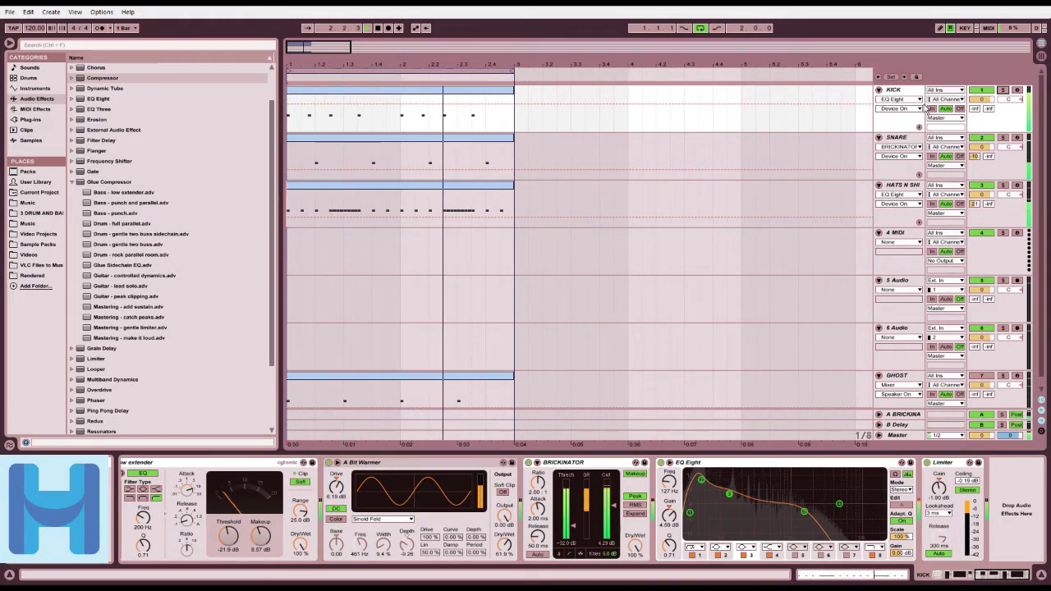
key("space")
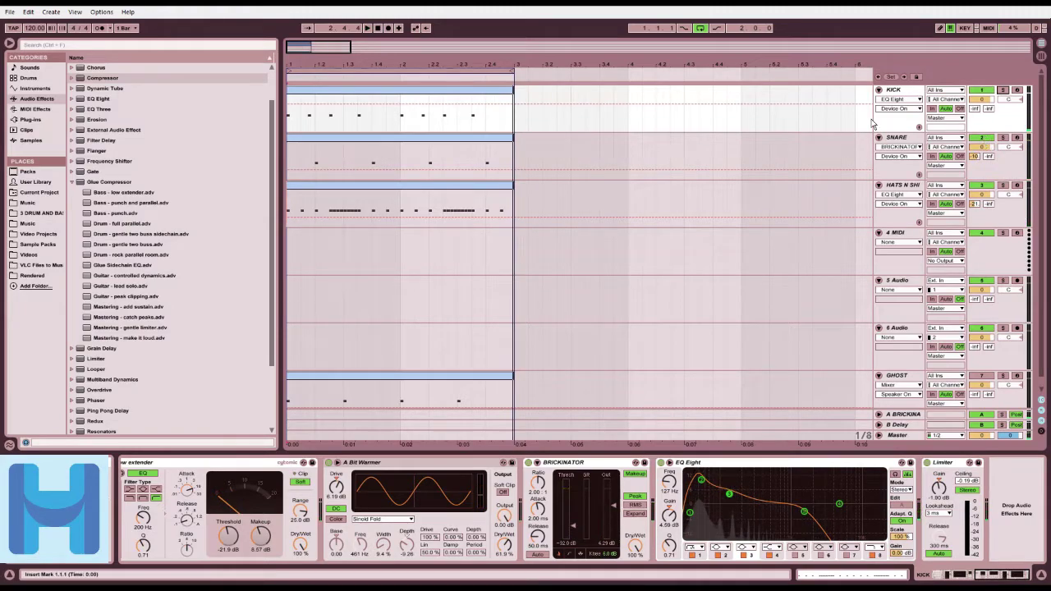
Step: Play the SNARE track in solo, fold its Tom-Trax-Hi sampler, and enable its EQ Eight
left_click(895, 137)
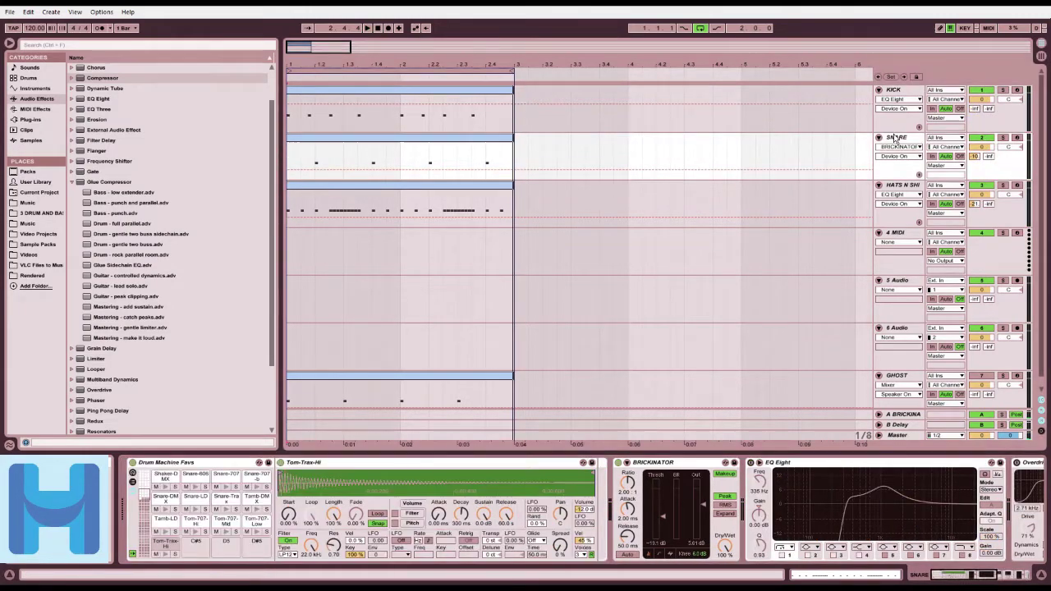
left_click(1003, 138)
key("space")
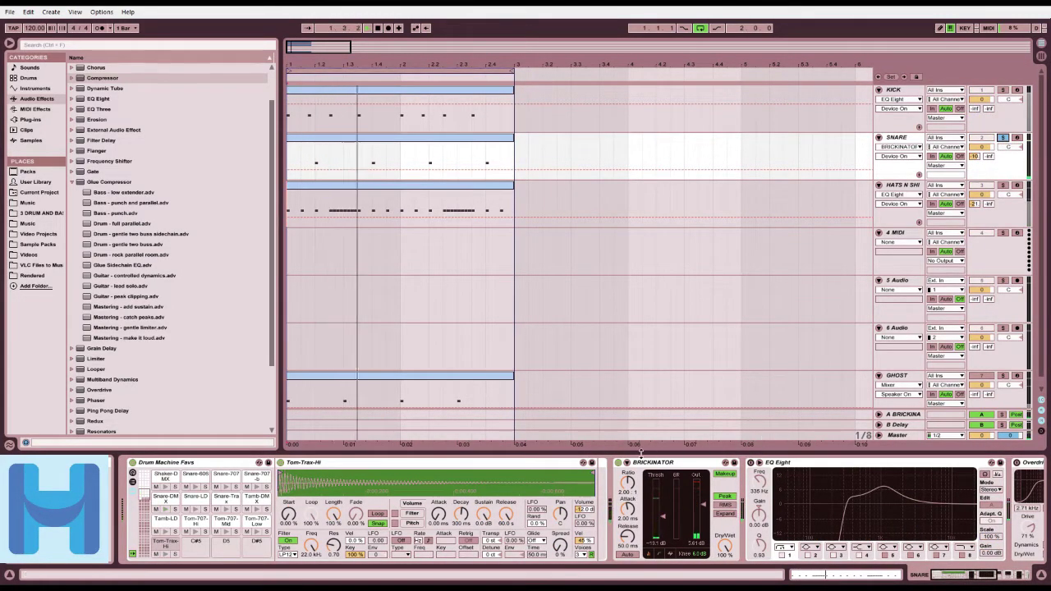
double_click(555, 464)
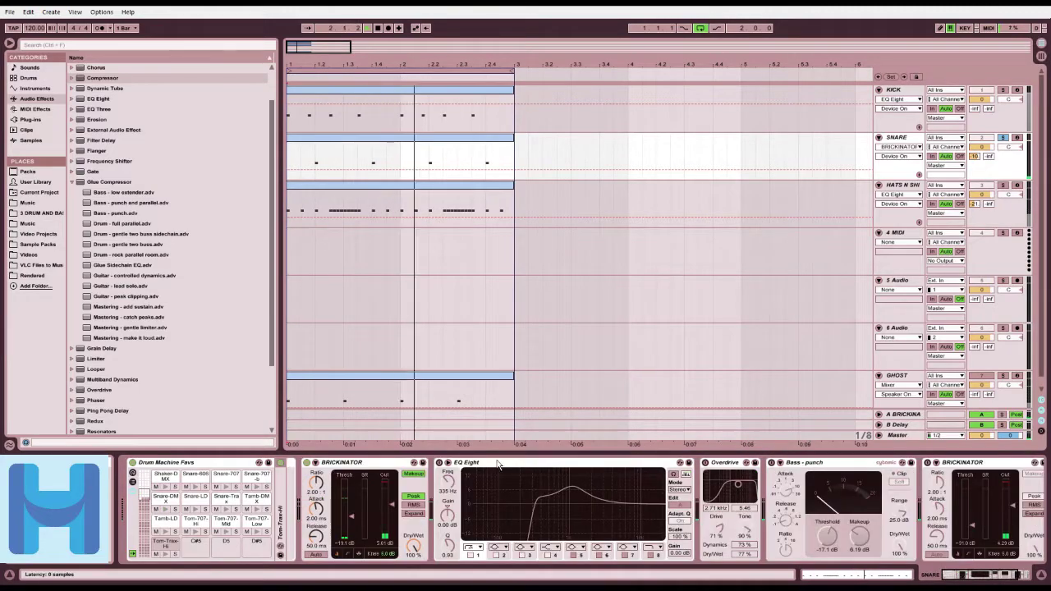
left_click(448, 470)
left_click(443, 466)
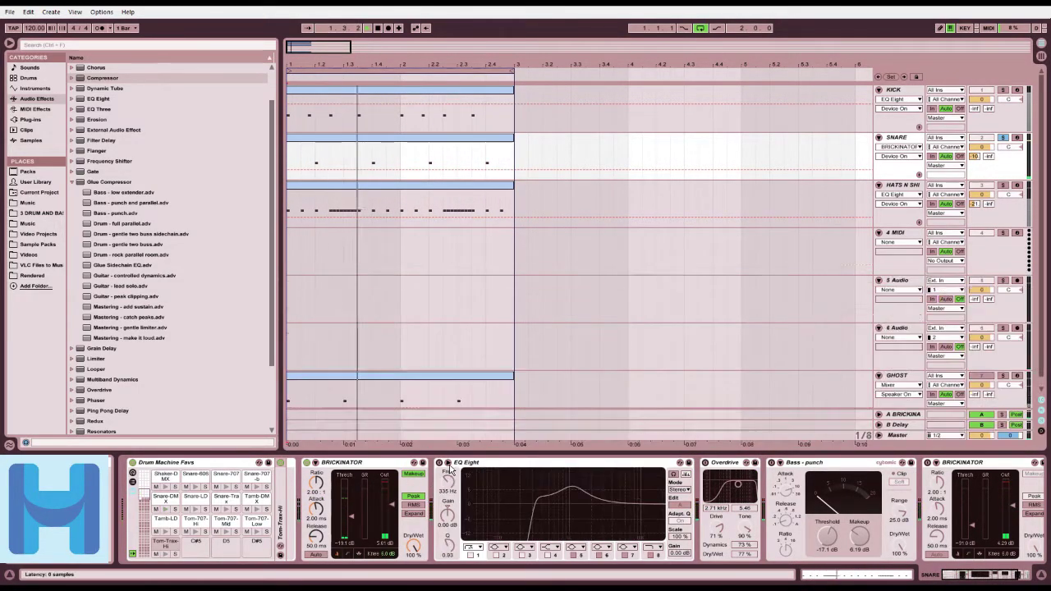
left_click(439, 462)
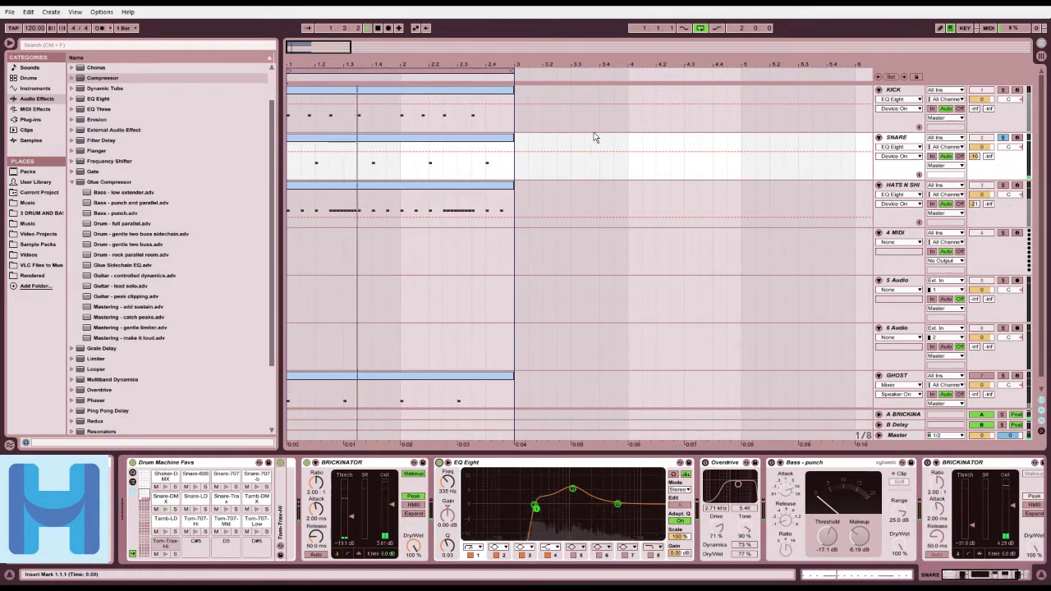
Step: Enable Overdrive, Bass - punch and the second BRICKINATOR on the SNARE track, and unsolo it
left_click(705, 463)
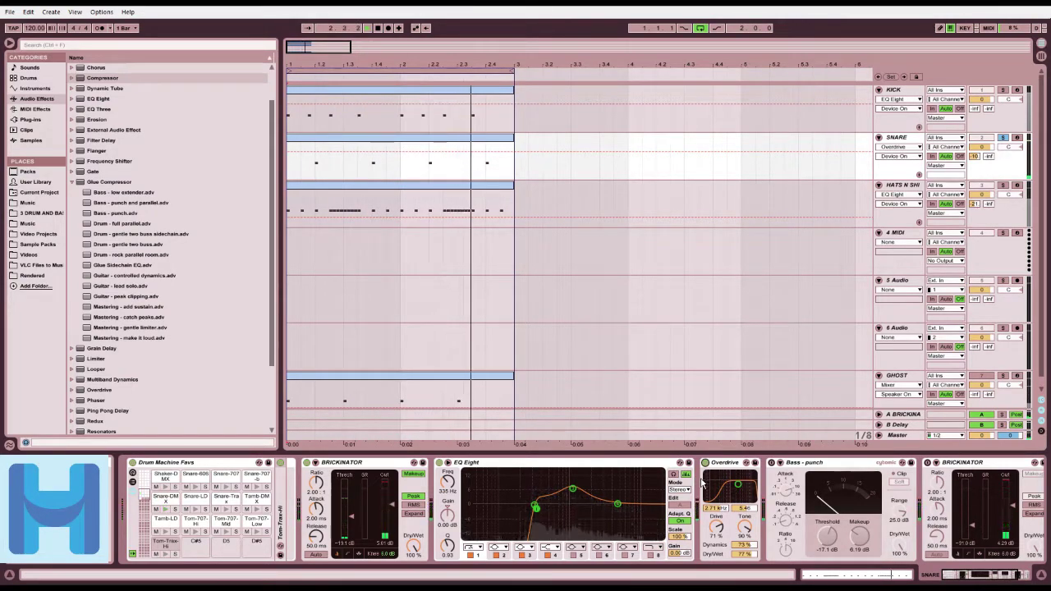
left_click(770, 463)
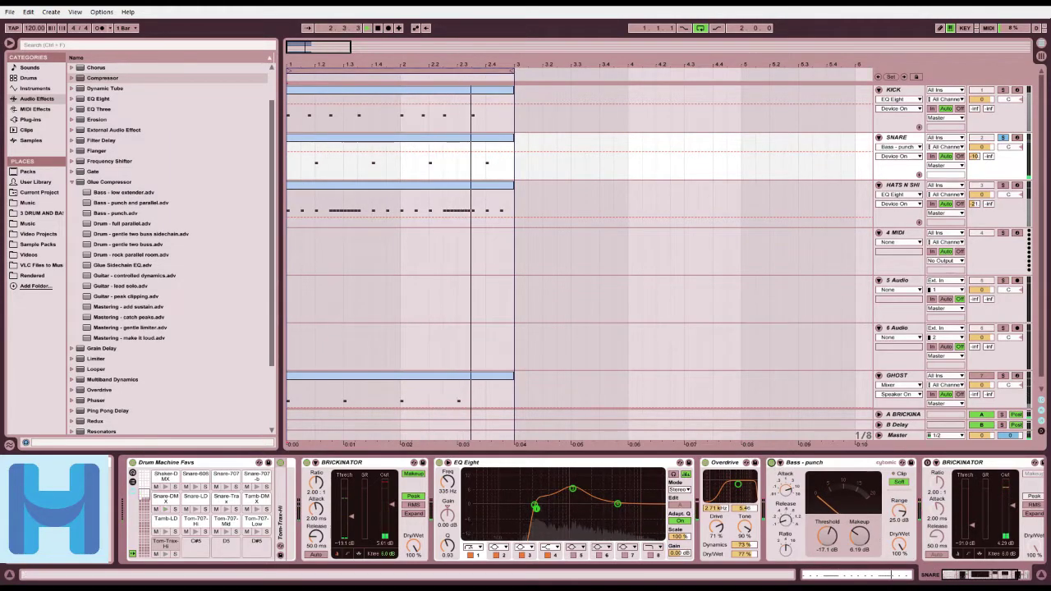
left_click(960, 462)
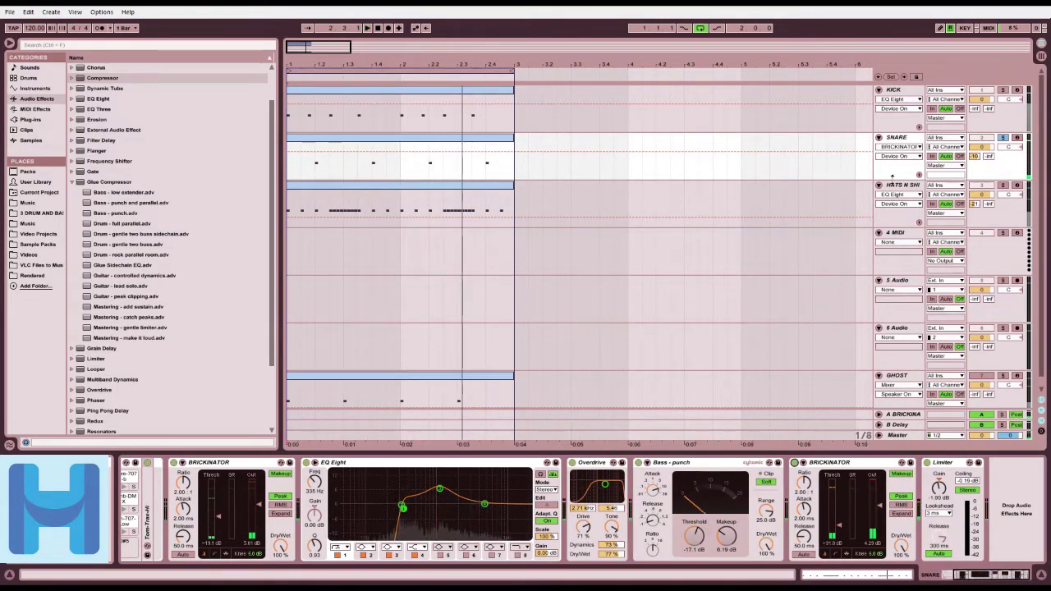
left_click(1001, 138)
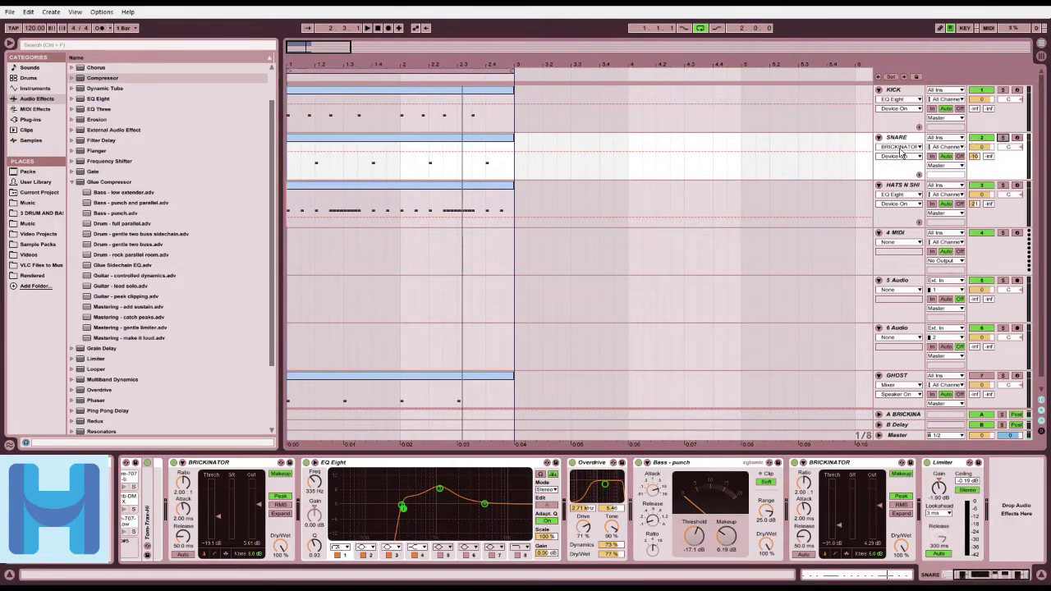
Step: Enable BRICKINATOR and EQ Eight on the hats track during soloed playback, and unsolo it to hear all drums
left_click(898, 192)
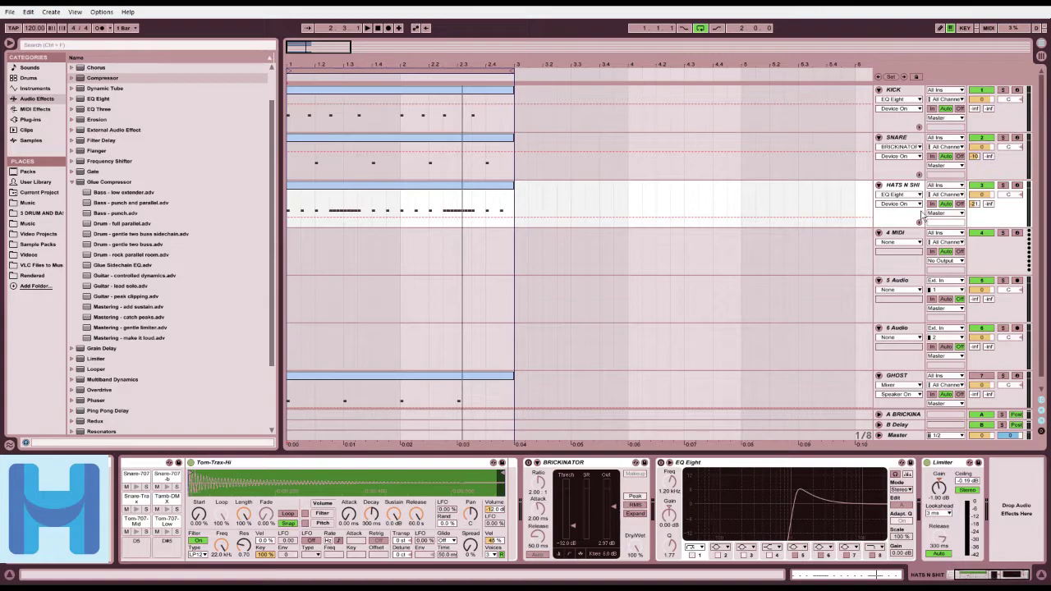
left_click(1001, 185)
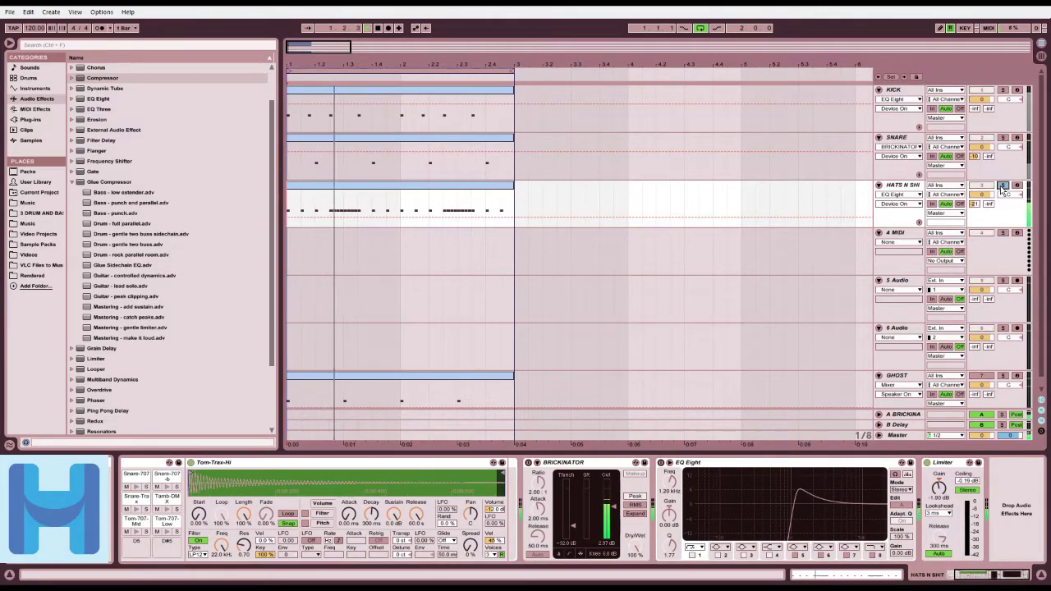
left_click(458, 188)
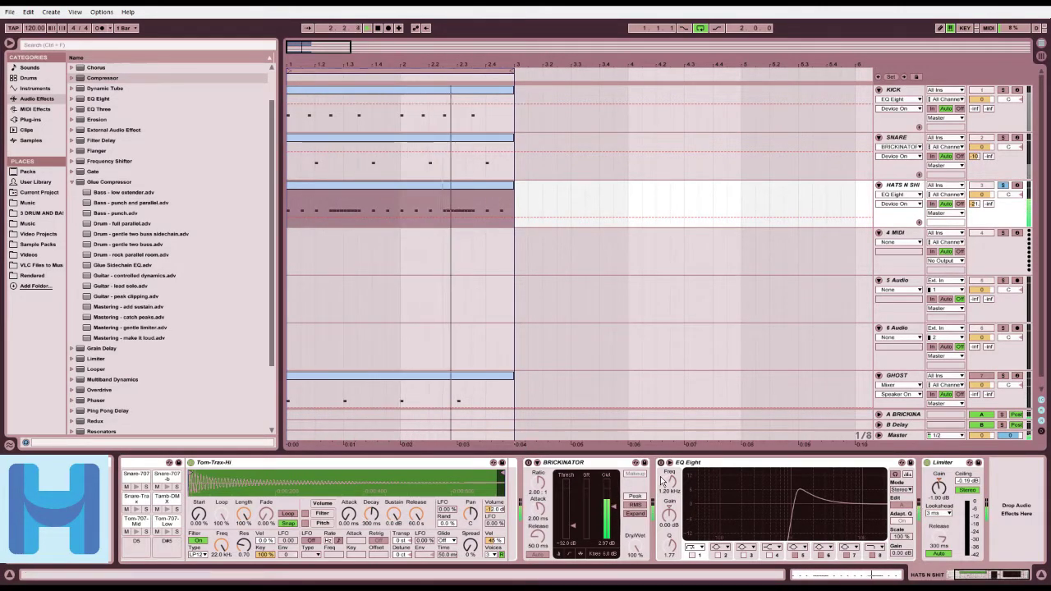
left_click(529, 464)
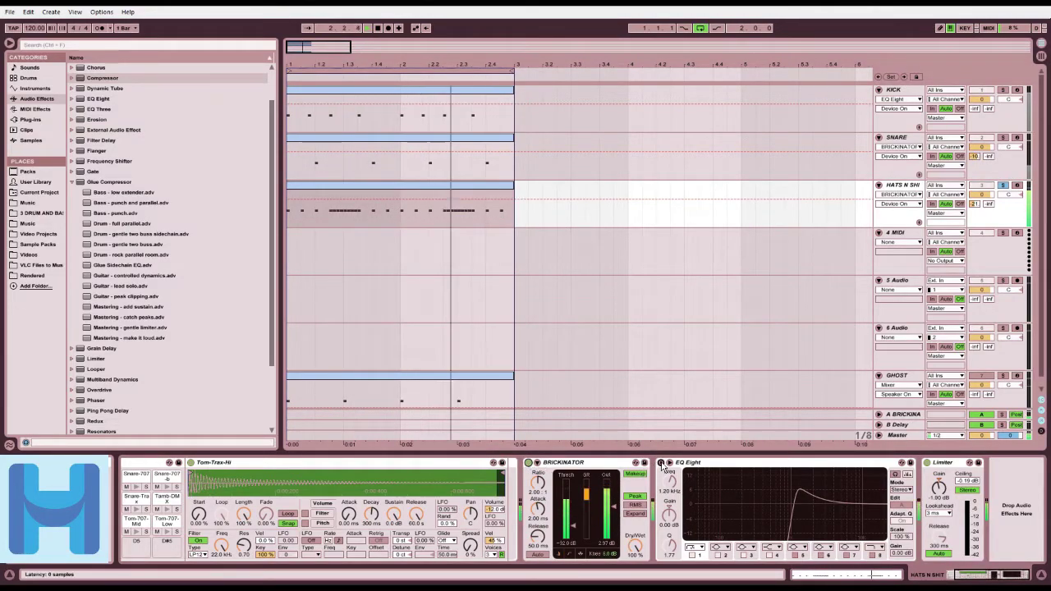
left_click(660, 464)
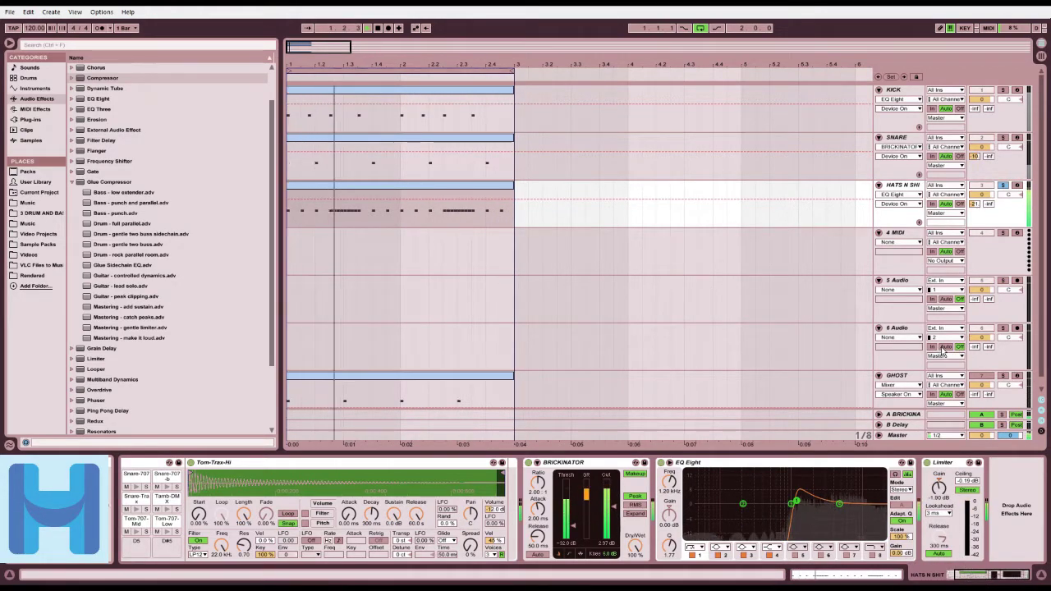
left_click(1002, 185)
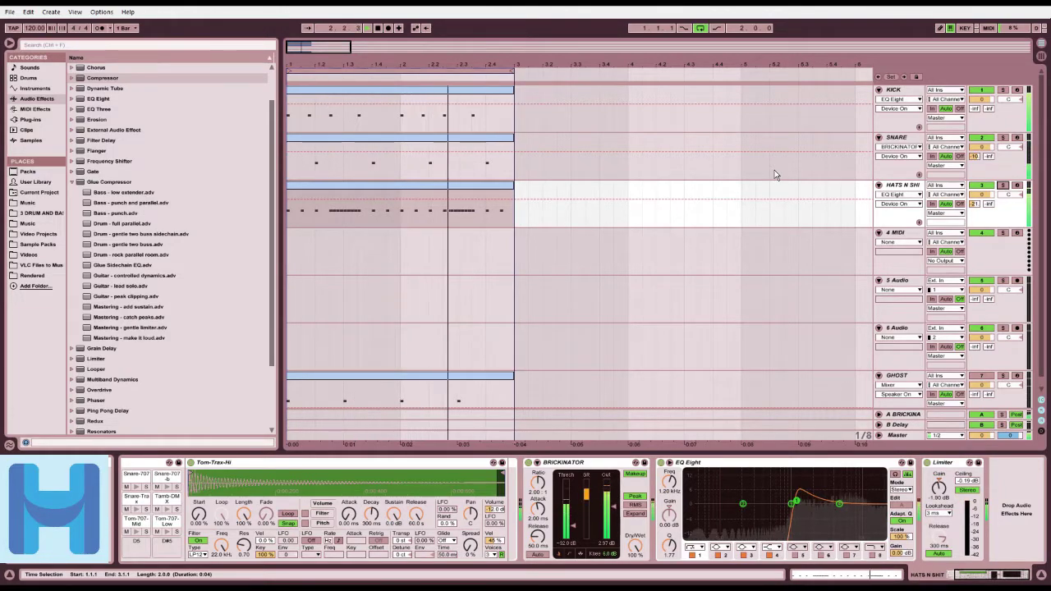
Step: Stop playback, select the empty 4 MIDI track, and expand the Instrument Rack's Bass presets in the browser
key("space")
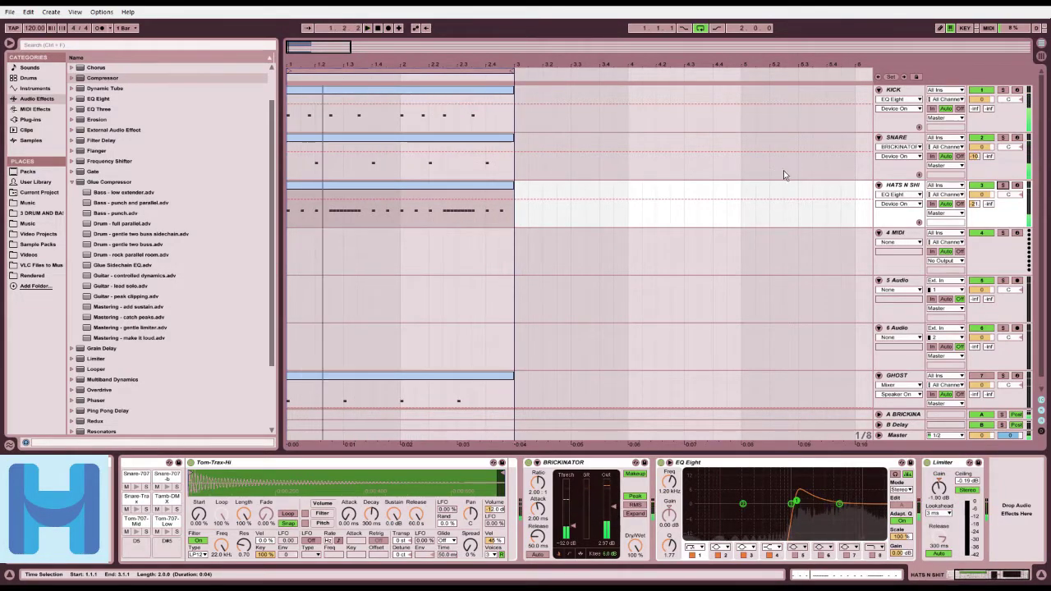
left_click(908, 240)
scroll(101, 161, "up", 3)
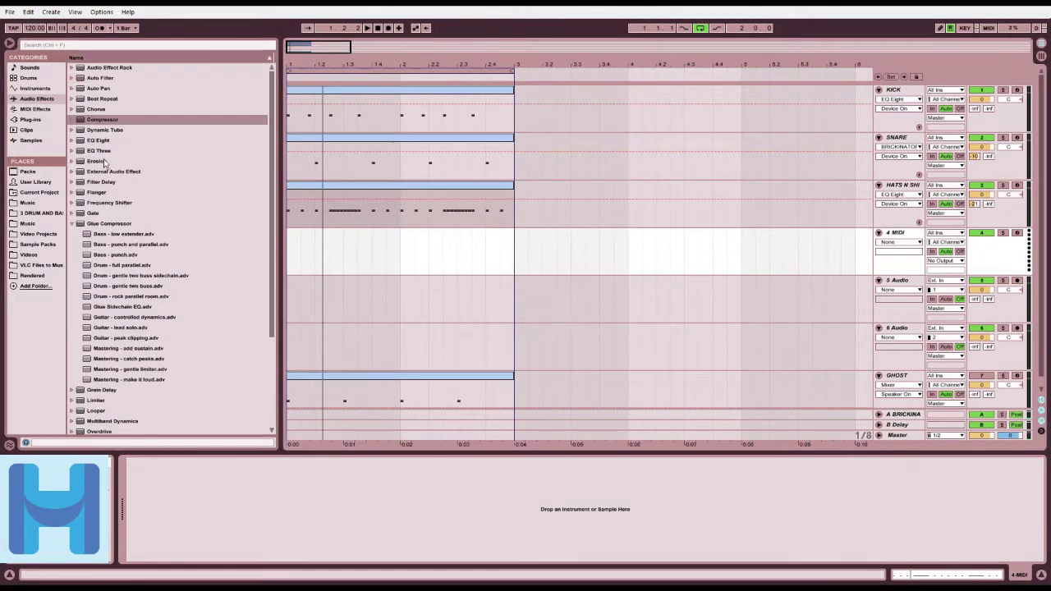
left_click(29, 88)
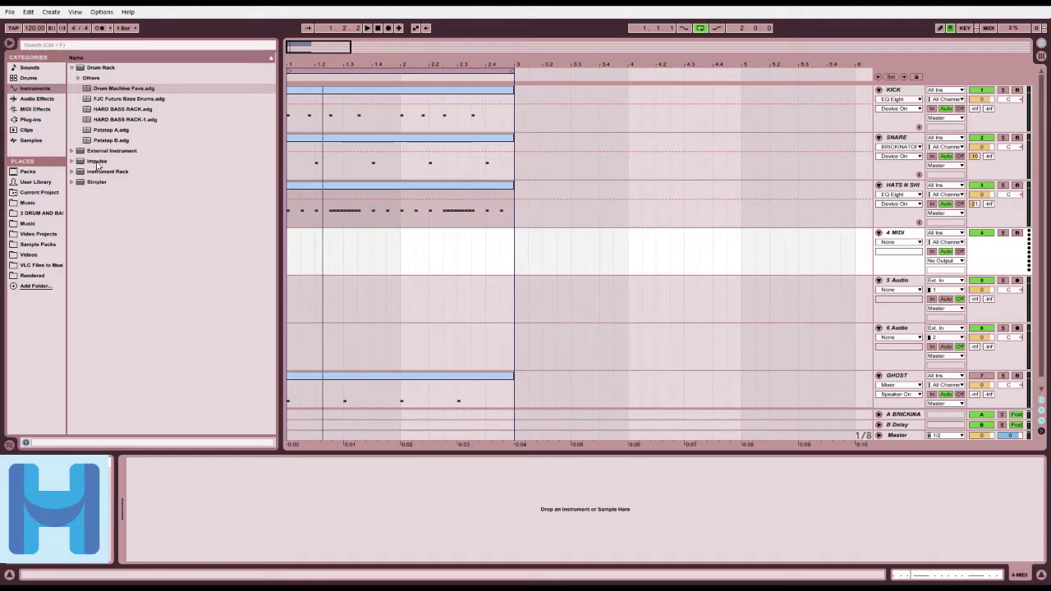
left_click(35, 98)
left_click(38, 90)
left_click(71, 171)
left_click(80, 121)
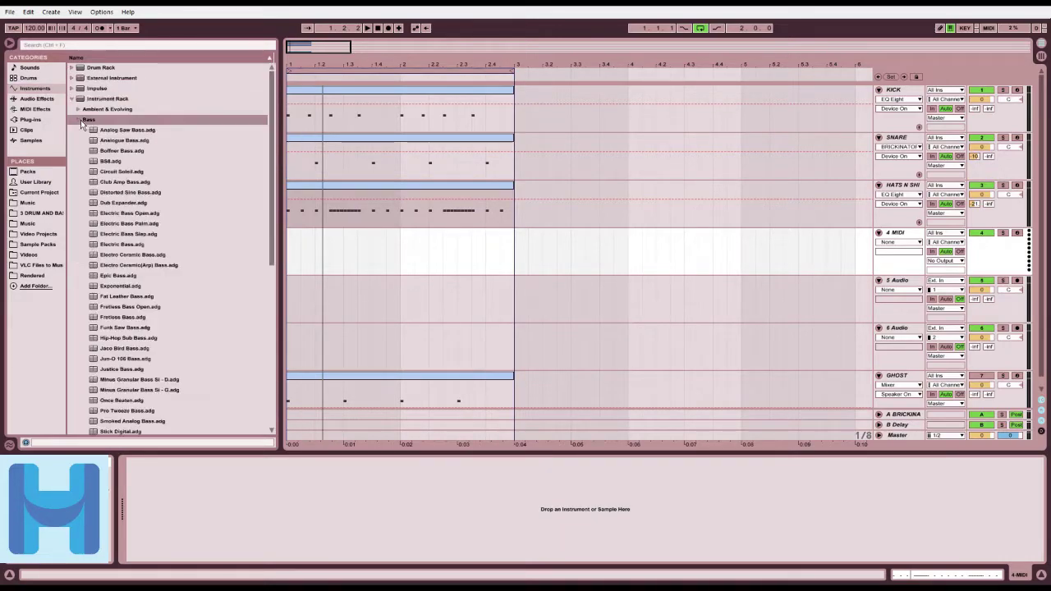
Step: Audition the Boffner, Club Amp, Electric Bass Slap, Epic and Funk Saw bass presets
left_click(111, 151)
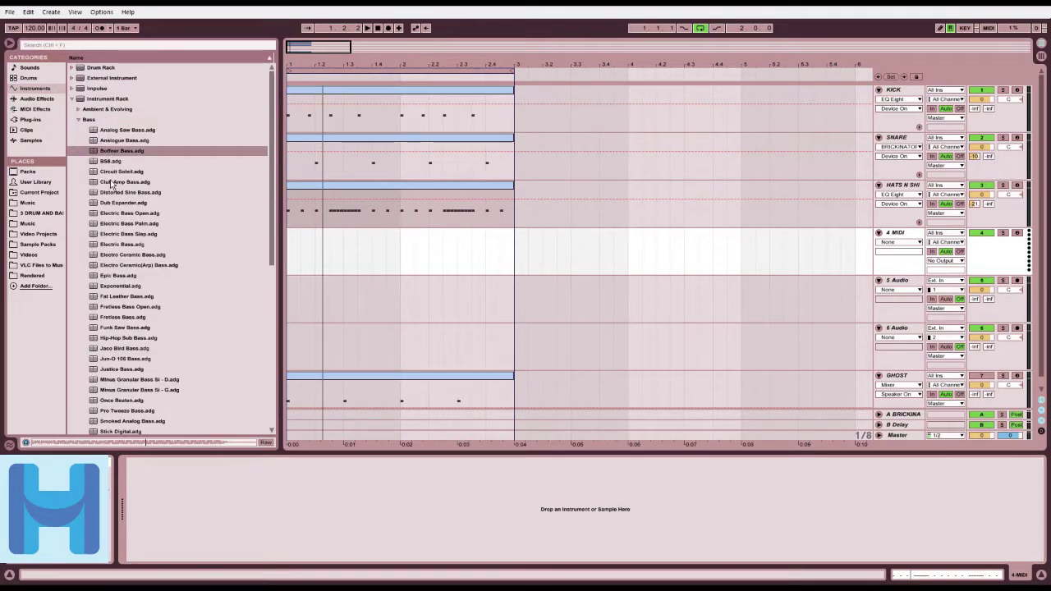
left_click(113, 182)
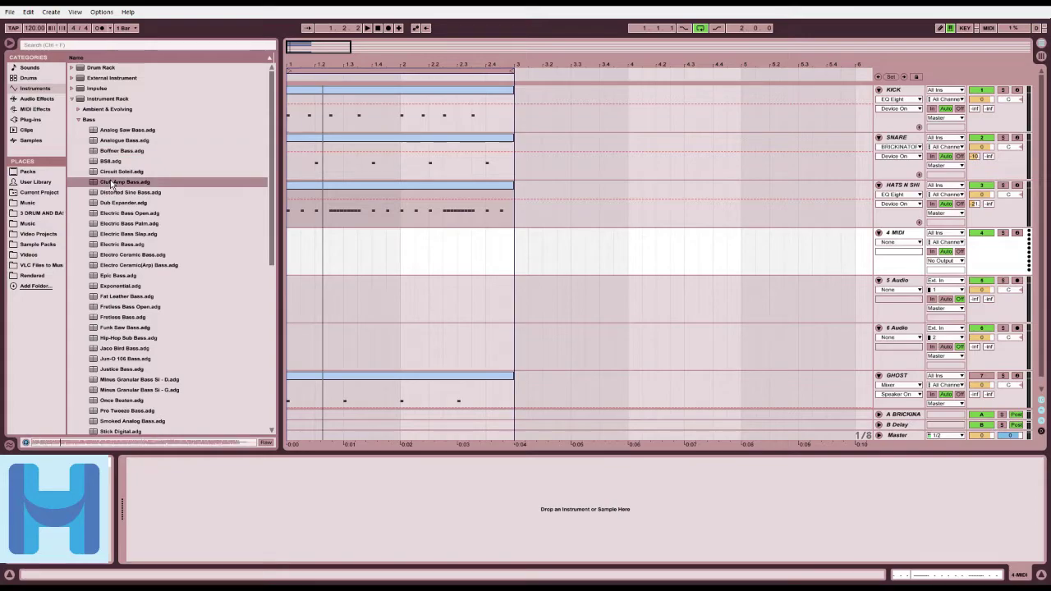
left_click(131, 235)
left_click(146, 276)
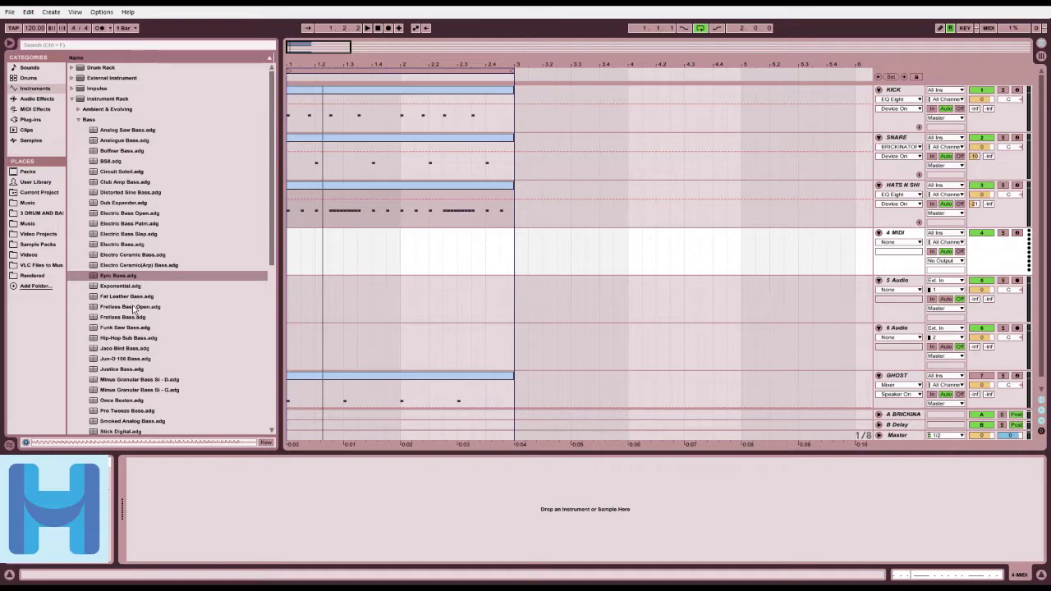
left_click(129, 328)
scroll(128, 330, "down", 2)
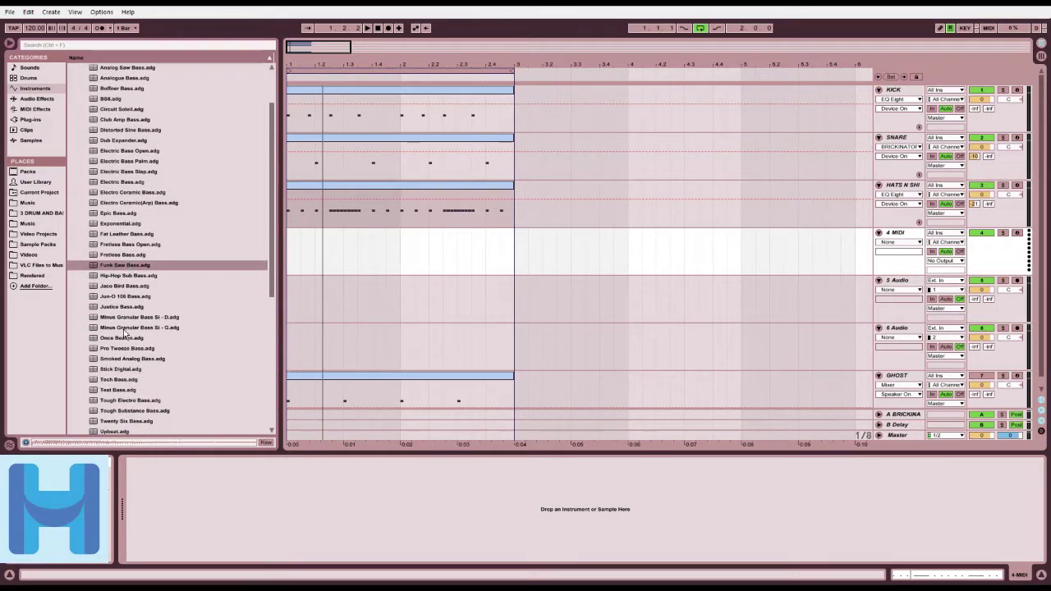
scroll(125, 334, "down", 4)
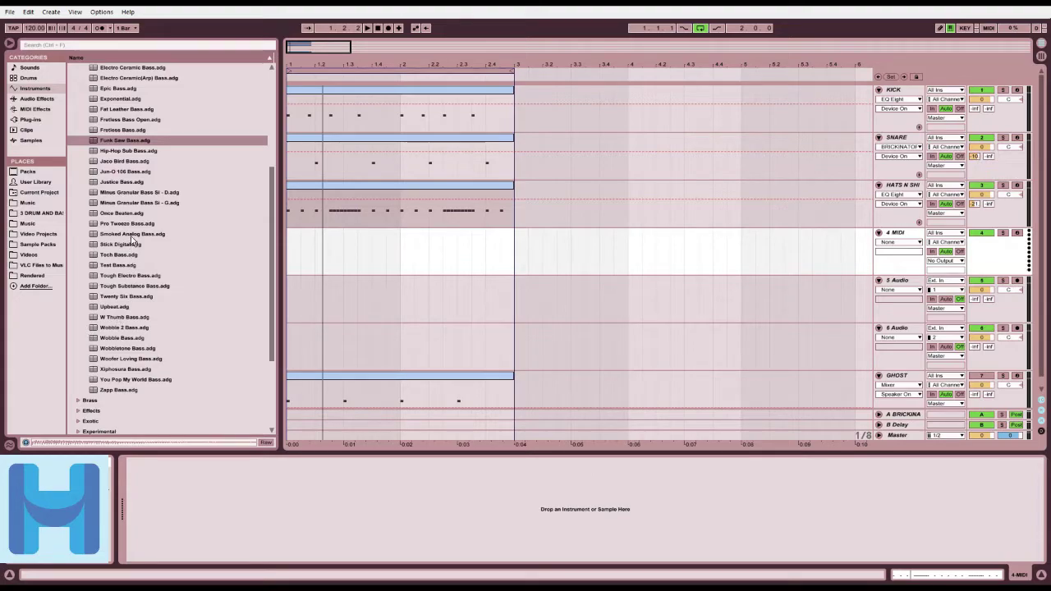
Step: Audition the Once Beaten and Twenty Six Bass presets further down the Bass folder
left_click(128, 212)
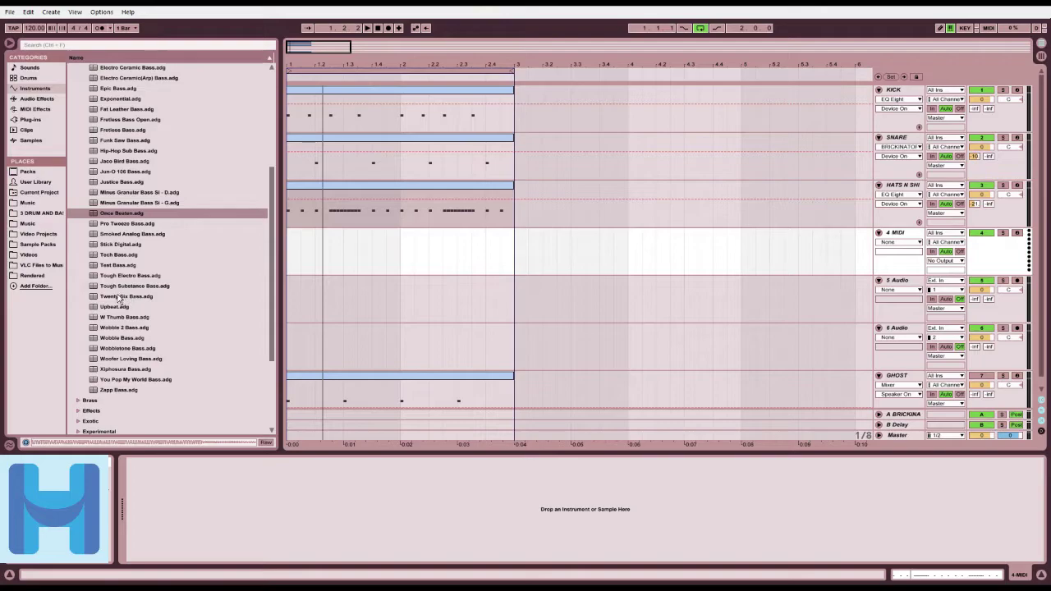
scroll(128, 253, "up", 3)
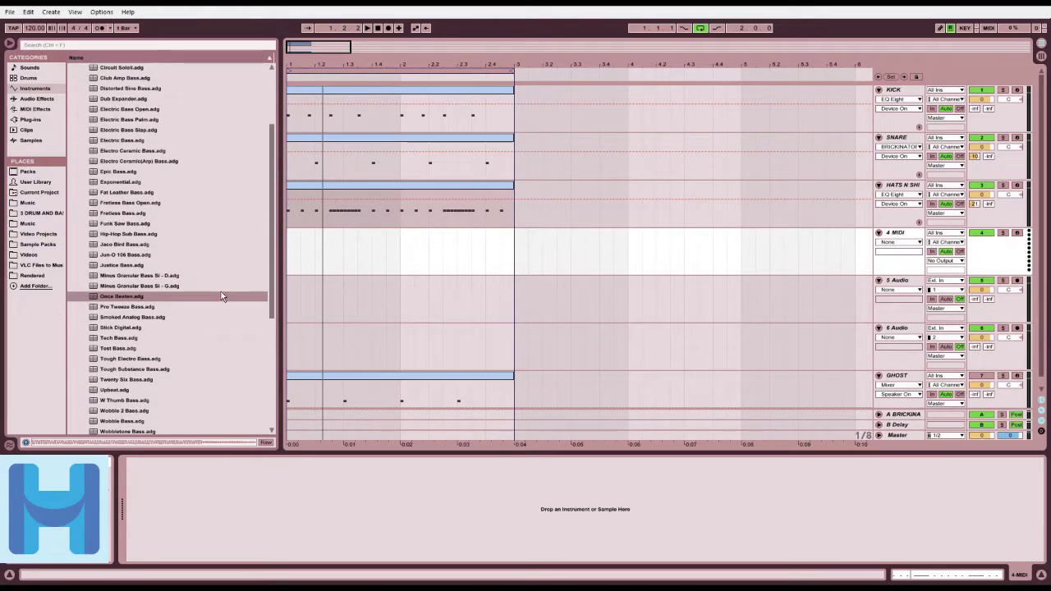
scroll(221, 296, "down", 3)
scroll(221, 312, "up", 3)
scroll(211, 329, "down", 3)
left_click(142, 292)
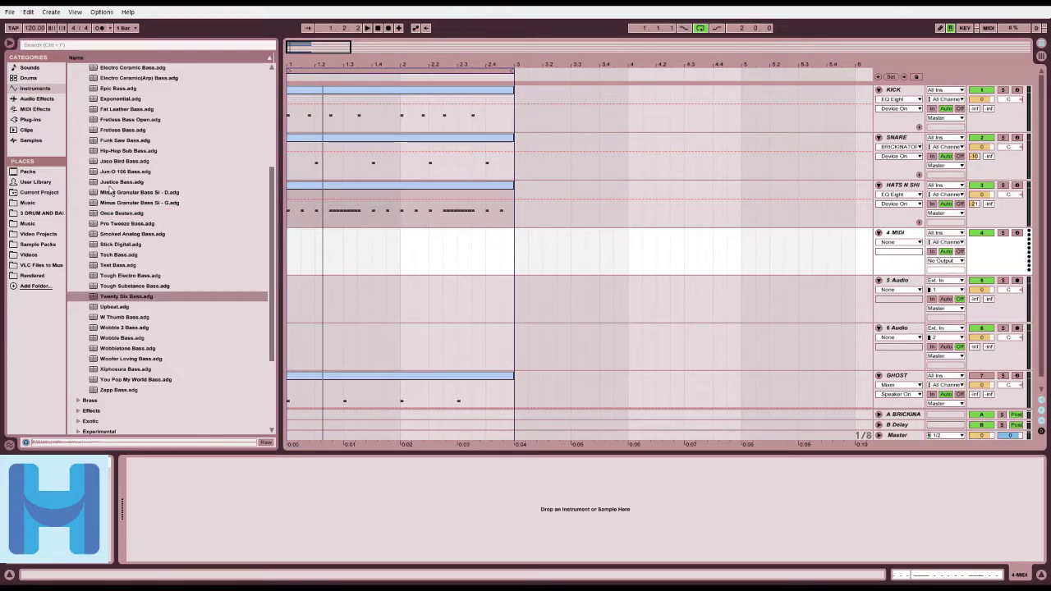
Step: Load the Grand Piano preset from the Piano & Keys folder onto the 4 MIDI track
scroll(164, 263, "down", 3)
scroll(166, 264, "up", 3)
scroll(166, 264, "down", 2)
left_click(145, 286)
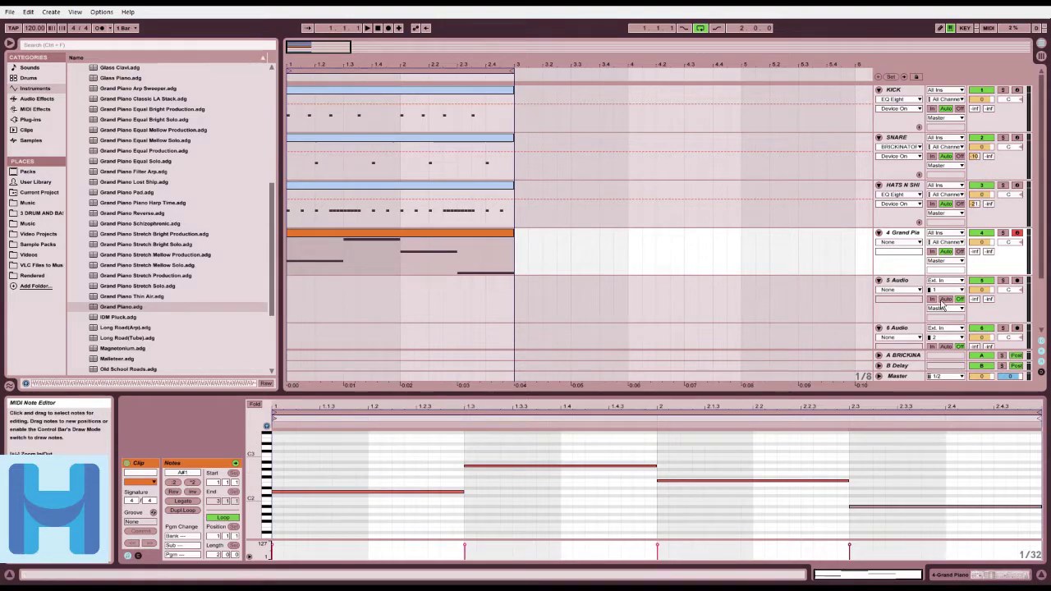
Step: Play the Grand Piano track in solo and display its device chain
left_click(1002, 233)
key("space")
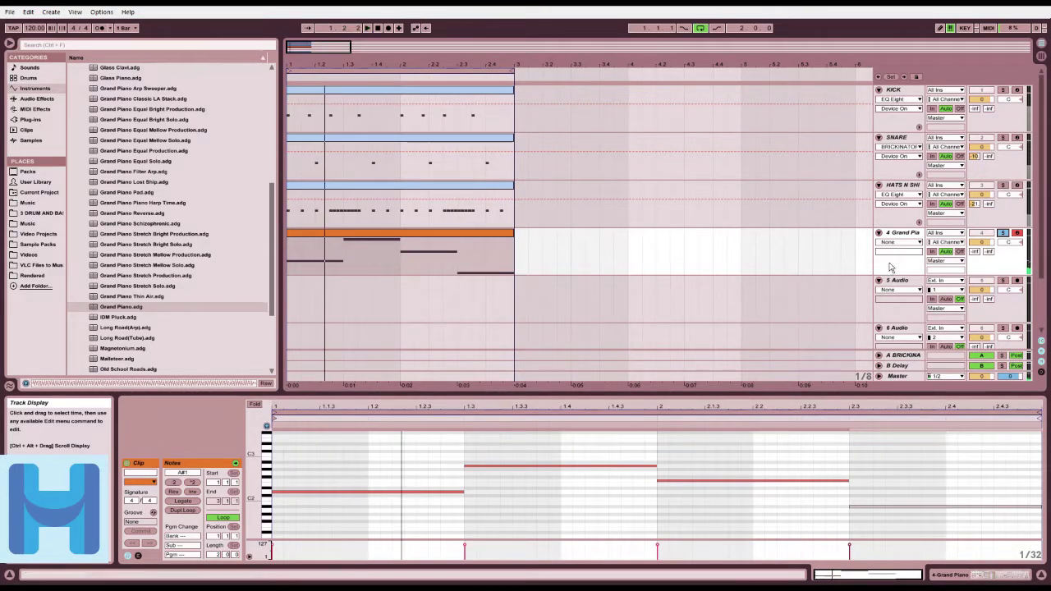
key("shift+Tab")
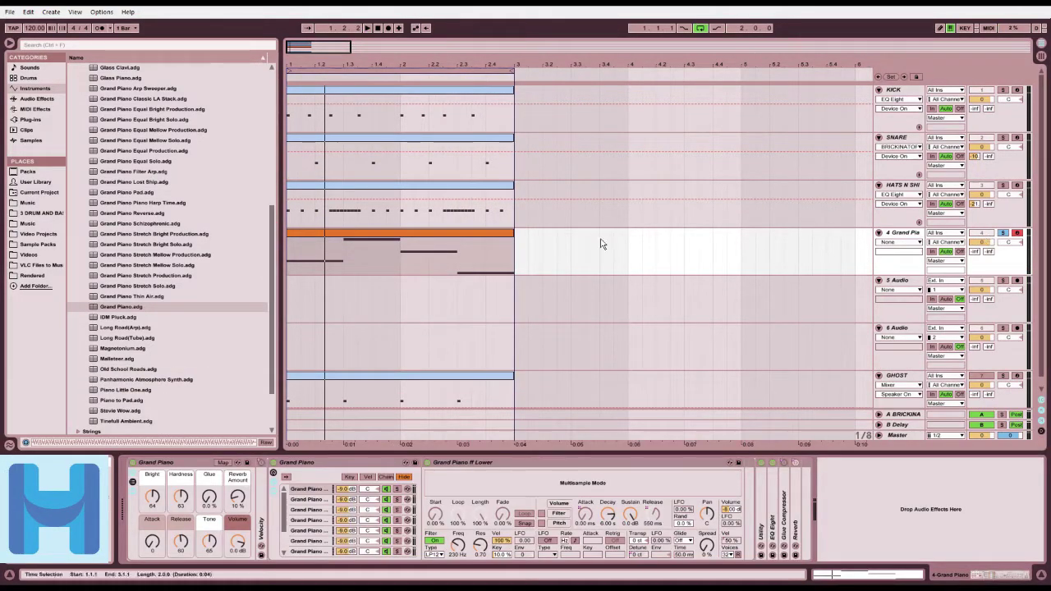
Step: Find the Limiter among the audio effects and add it to the end of the Grand Piano track's chain
scroll(125, 158, "up", 5)
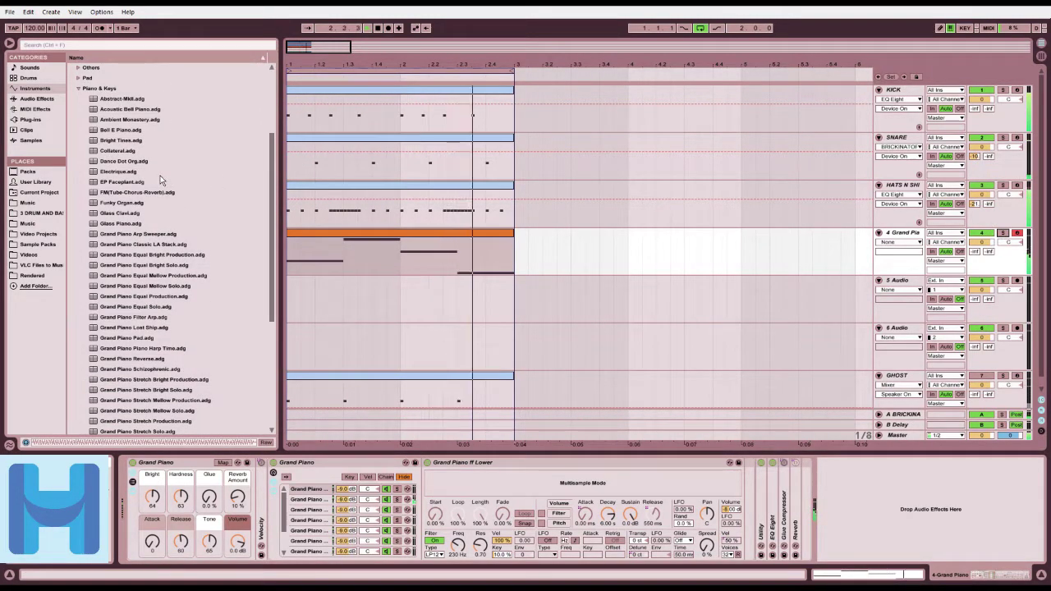
scroll(140, 188, "up", 4)
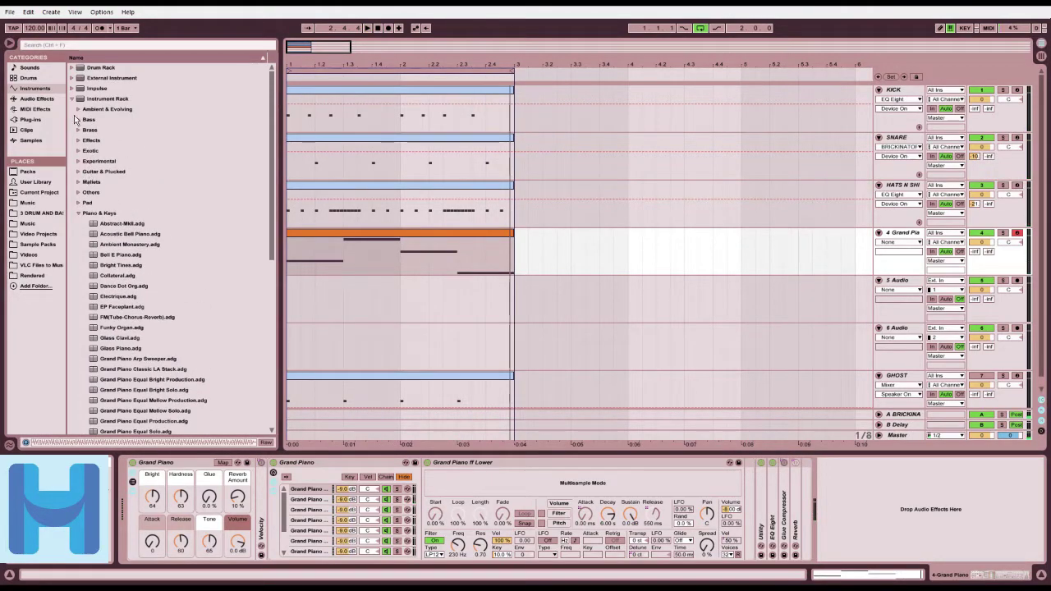
left_click(31, 98)
scroll(115, 189, "down", 1)
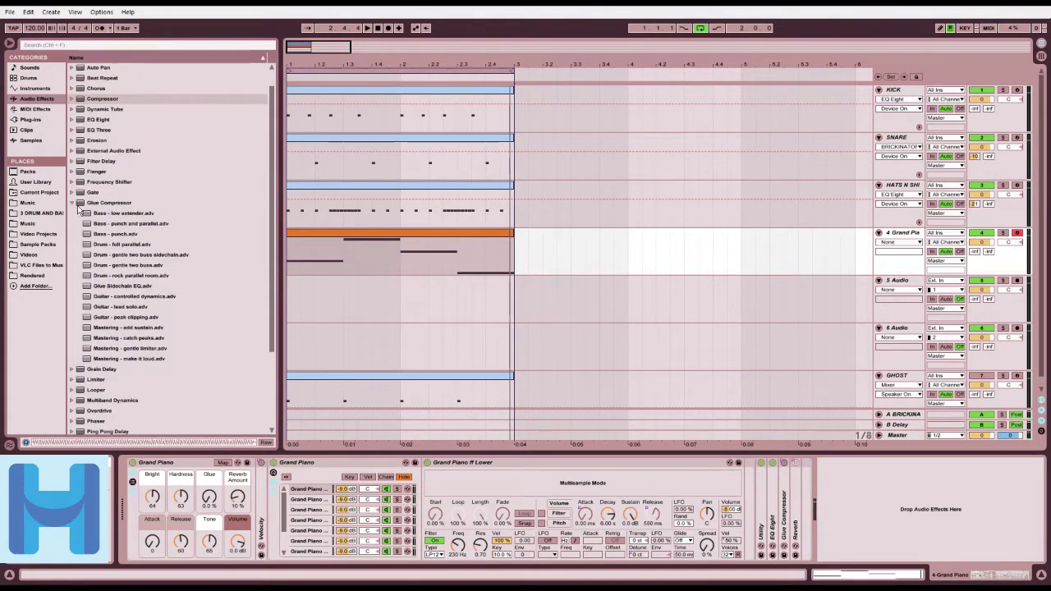
left_click(71, 203)
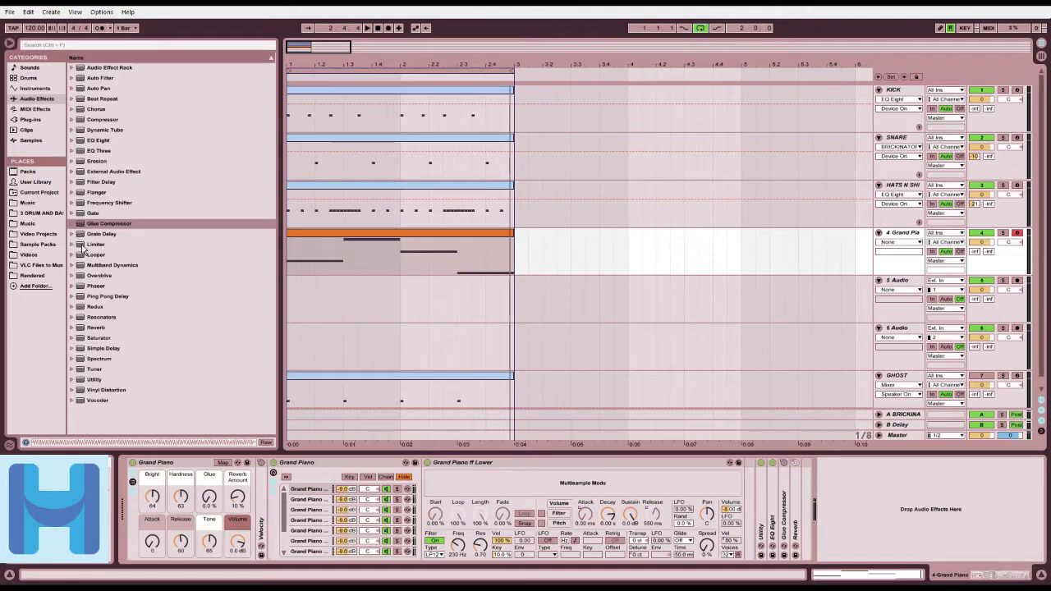
left_click(86, 245)
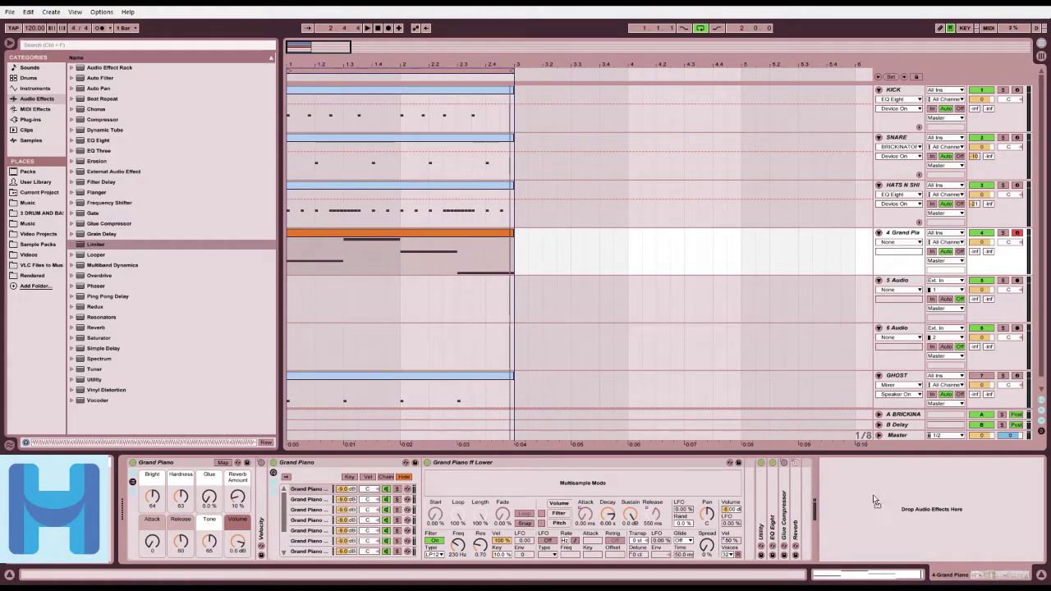
left_click_drag(812, 503, 812, 503)
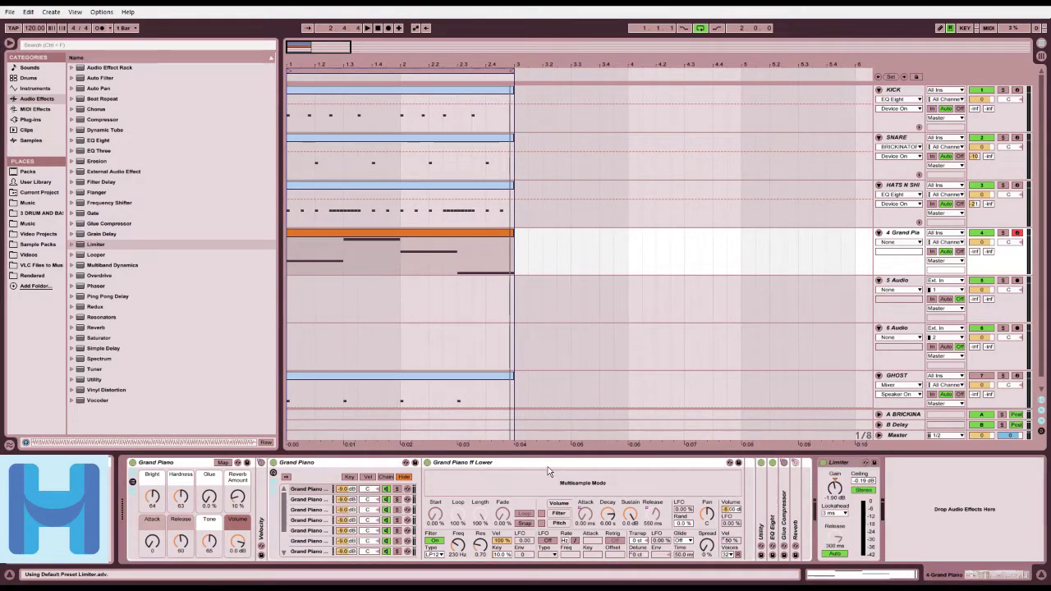
Step: Fold the Grand Piano ff Lower sampler and insert a Compressor and an EQ Eight before the Limiter
double_click(548, 464)
left_click_drag(86, 120, 512, 465)
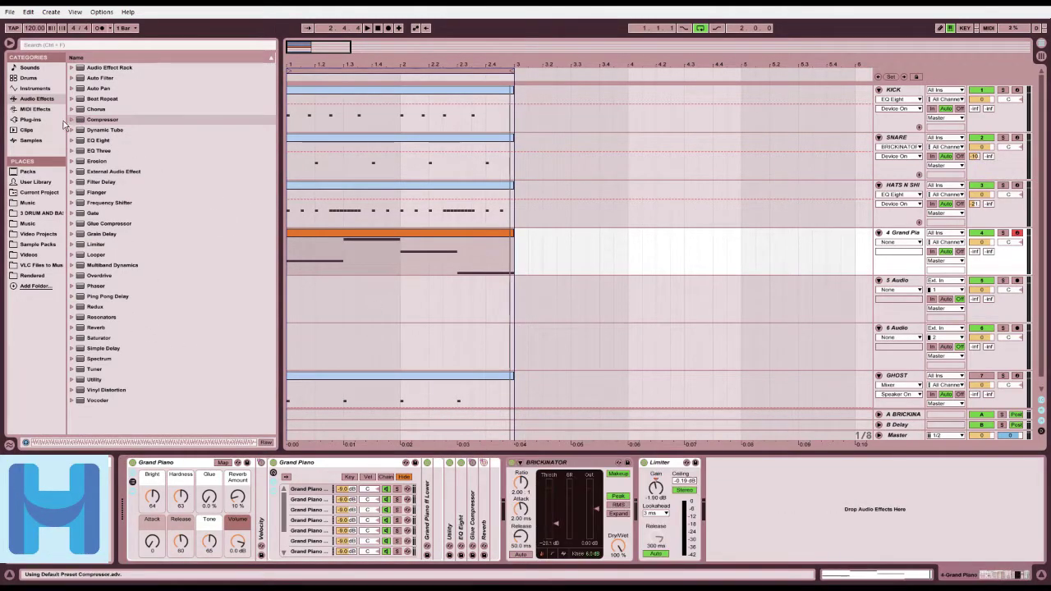
left_click_drag(80, 141, 596, 502)
Step: During playback, shape the piano's EQ Eight with a low cut, a midrange boost and a high reduction at 3.74 kHz, and adjust BRICKINATOR's output gain
key("space")
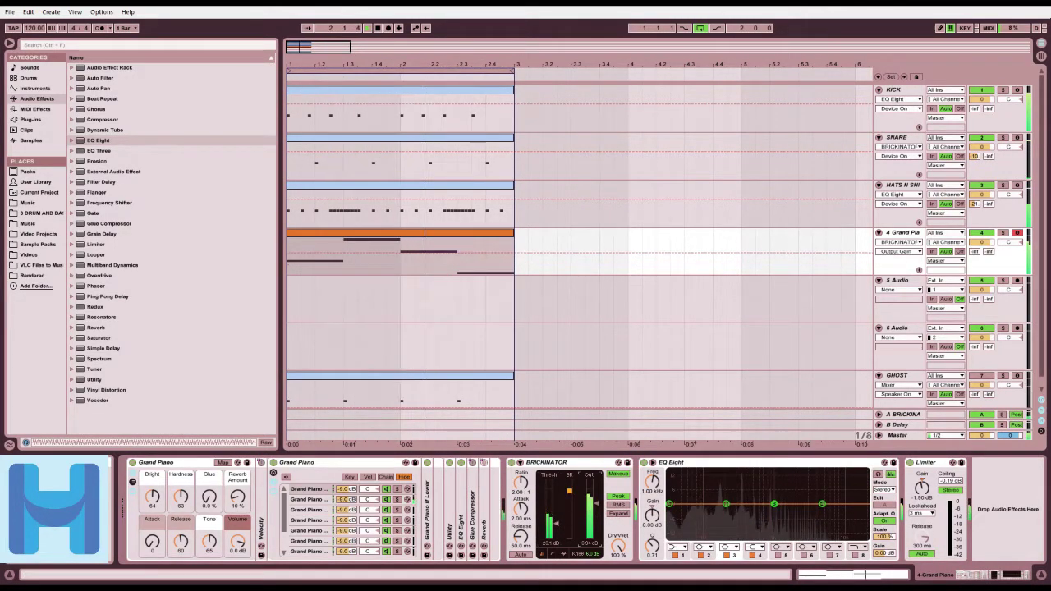
left_click(678, 511)
left_click_drag(678, 512, 813, 515)
left_click_drag(597, 502, 596, 500)
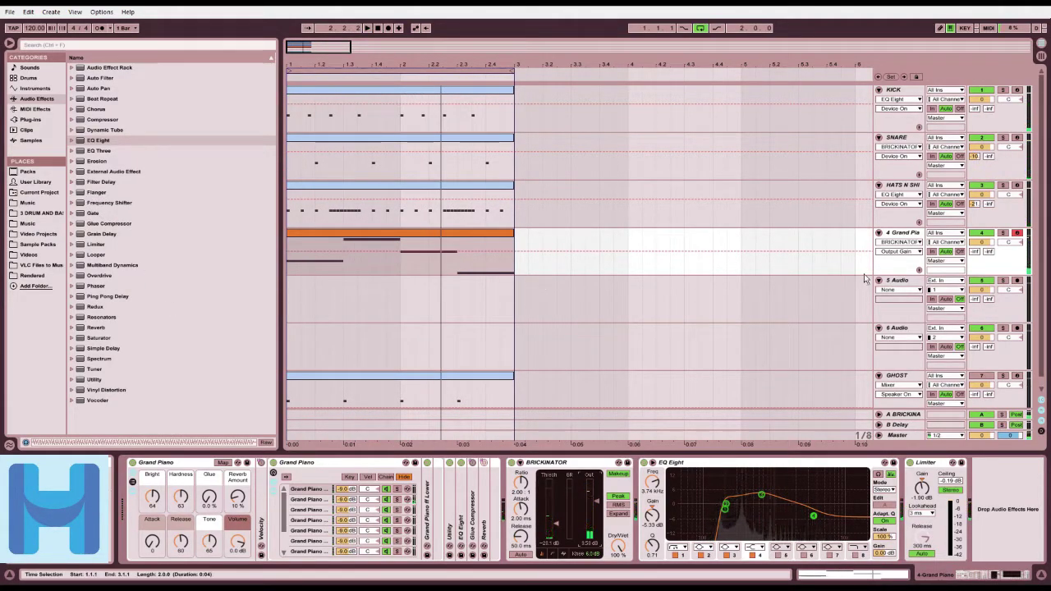
Step: Add an Arpeggiator MIDI effect to the Grand Piano track and play all tracks together
left_click(32, 109)
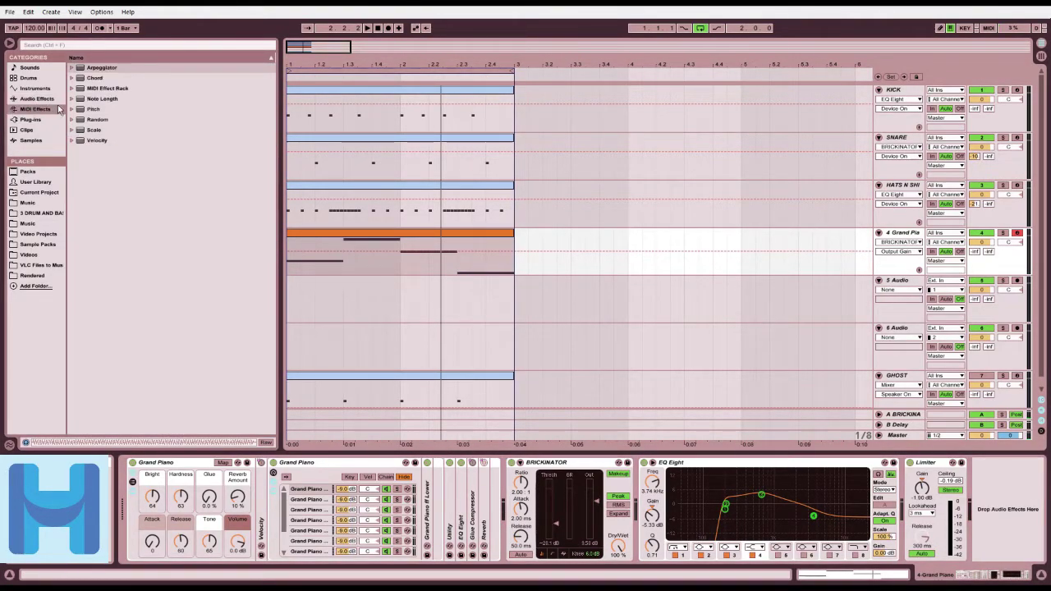
left_click_drag(94, 69, 889, 236)
key("space")
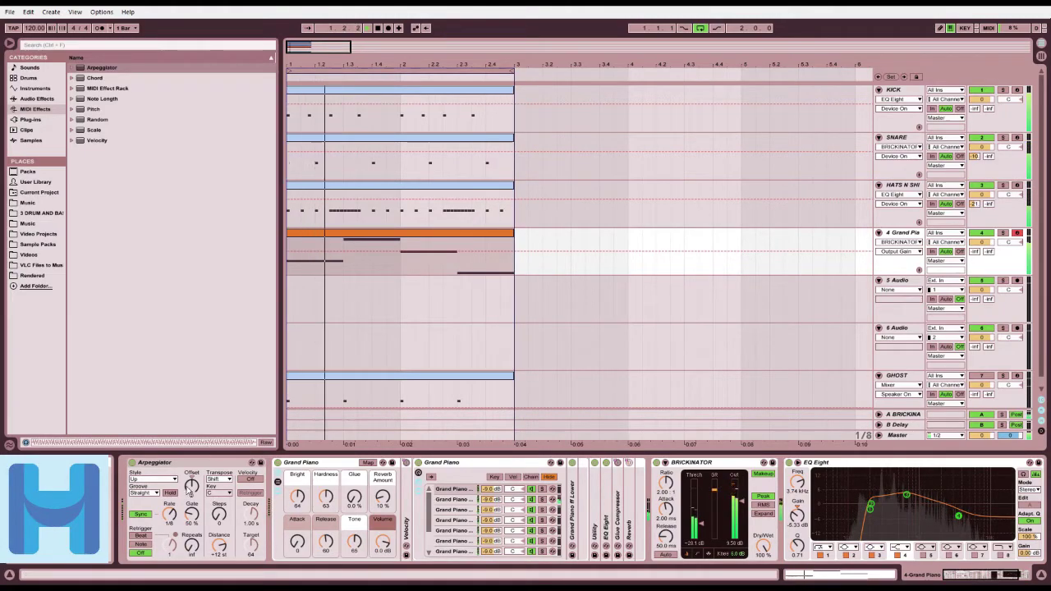
Step: Set the Arpeggiator's rate to 1/16 and its transpose key to D, and adjust the transposition steps
left_click(174, 522)
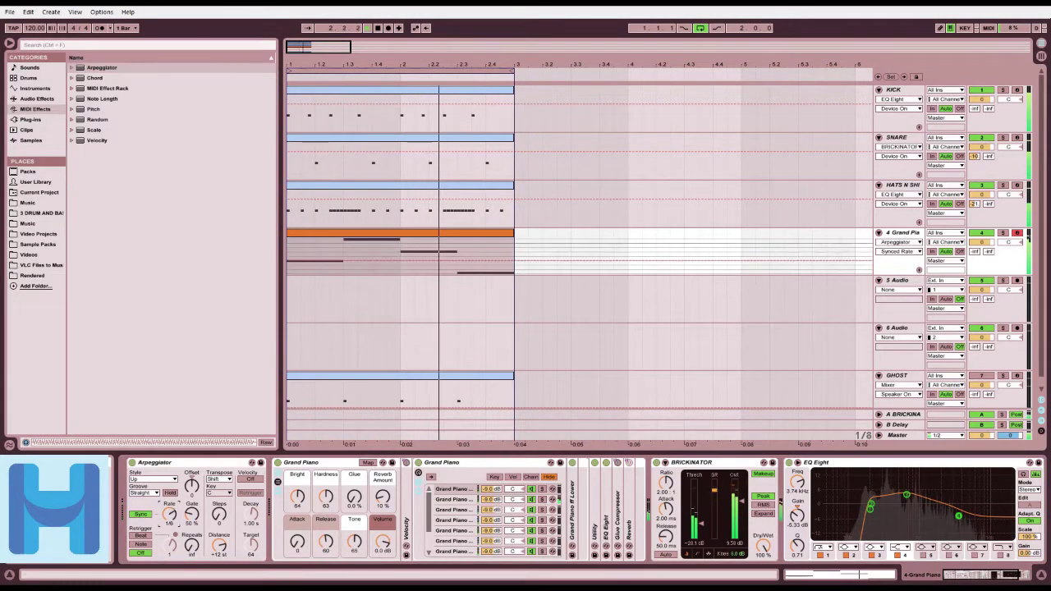
left_click_drag(172, 513, 172, 529)
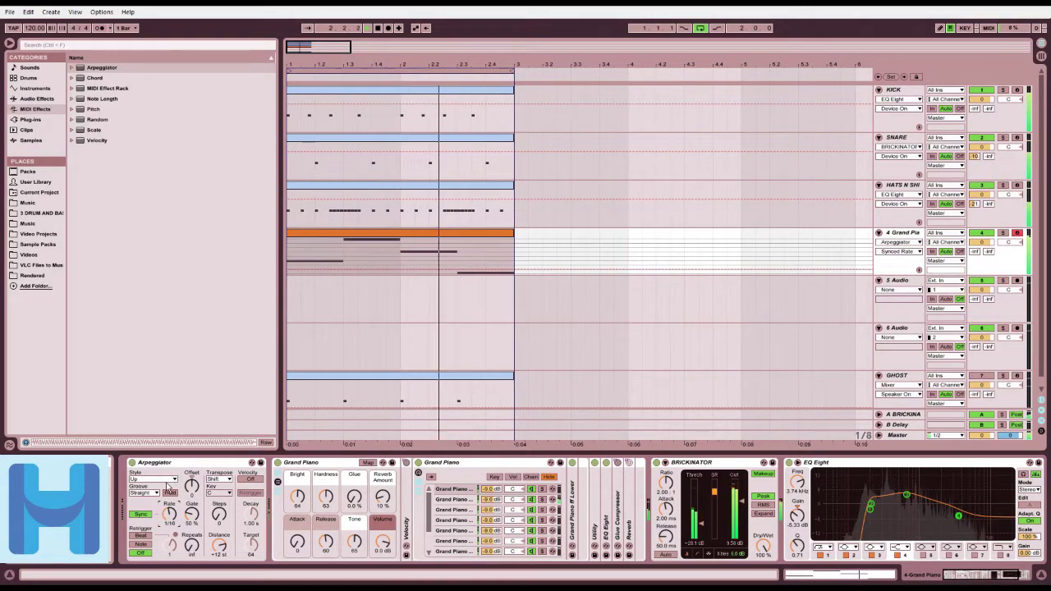
left_click(218, 492)
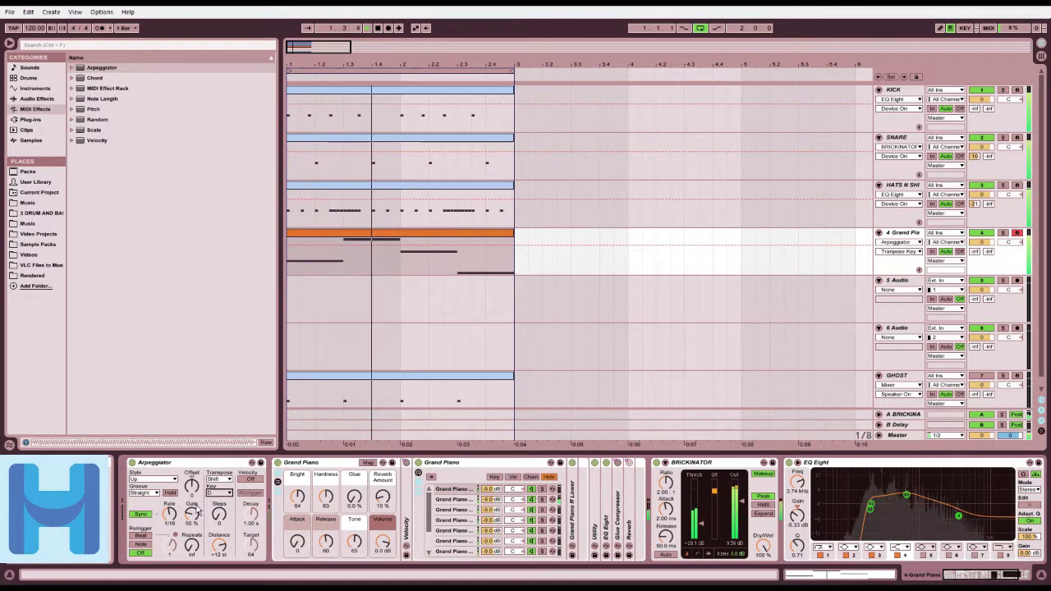
left_click(220, 516)
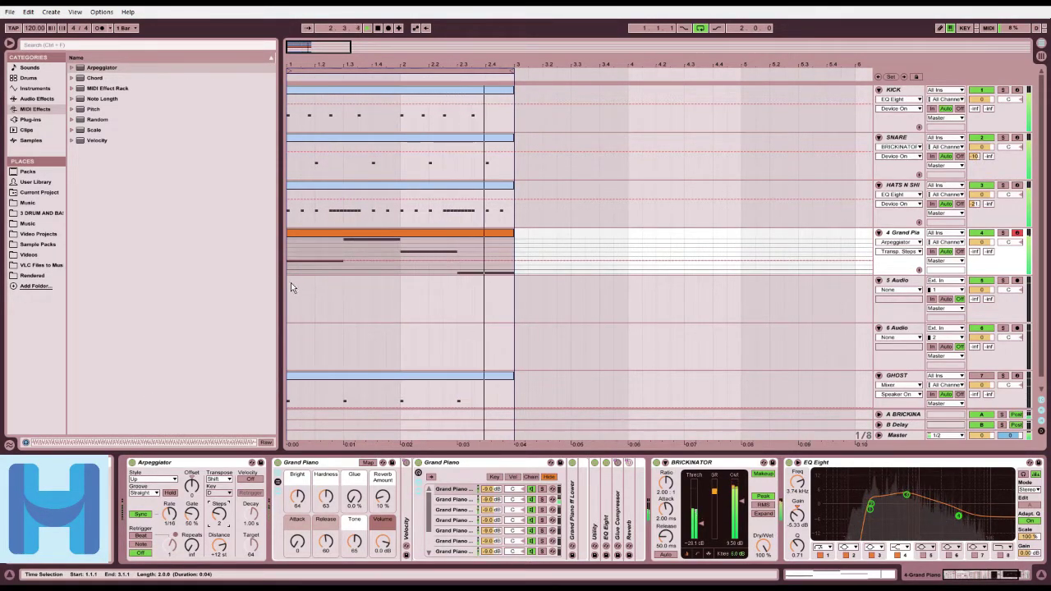
Step: Replace the Grand Piano on track 4 with the Buzzheng preset from Guitar & Plucked, and solo the track
left_click(33, 99)
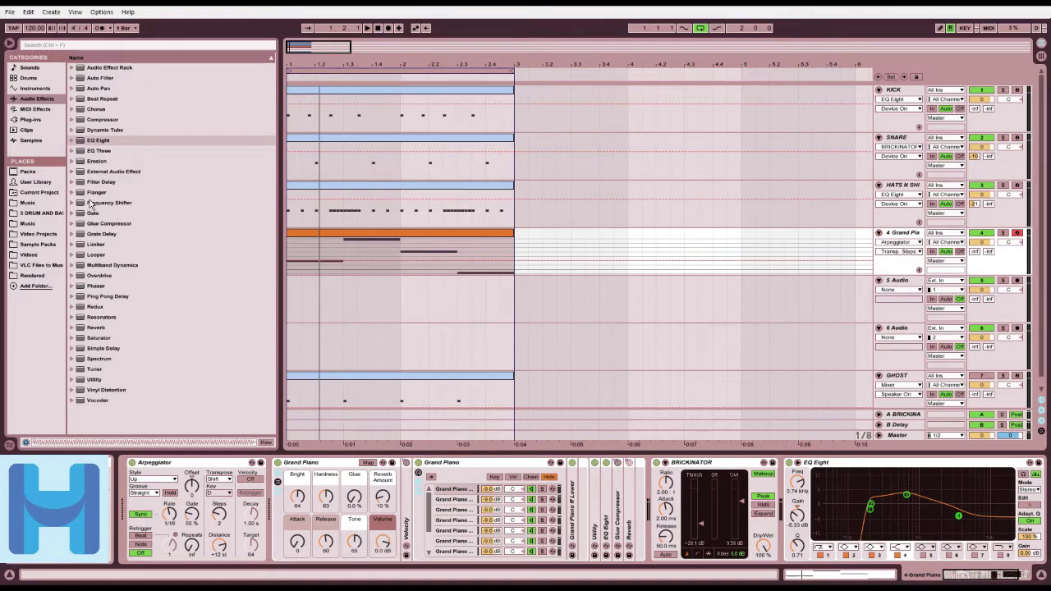
left_click(35, 88)
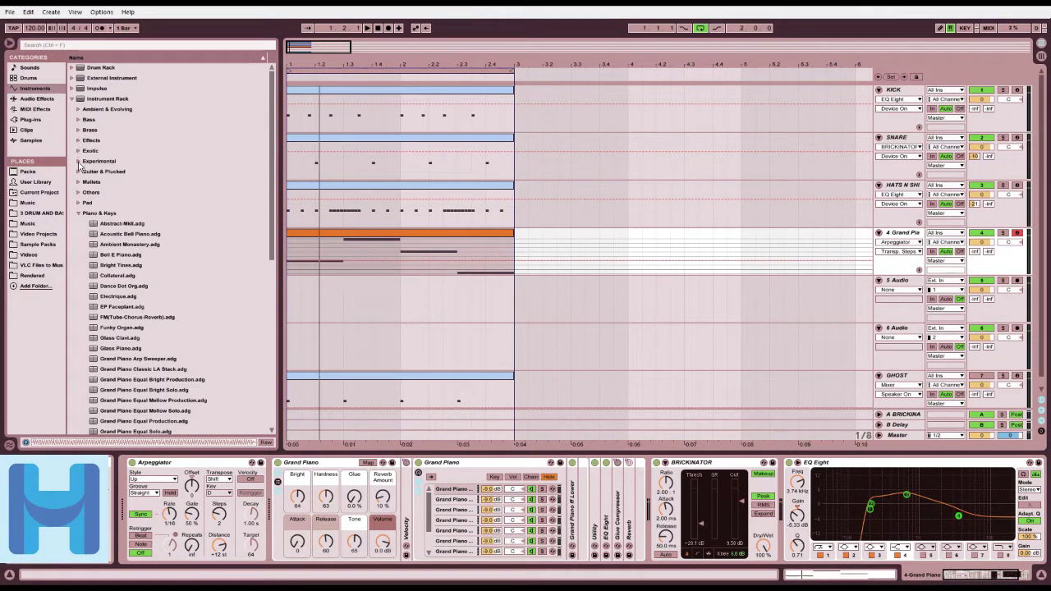
left_click(78, 171)
left_click(95, 183)
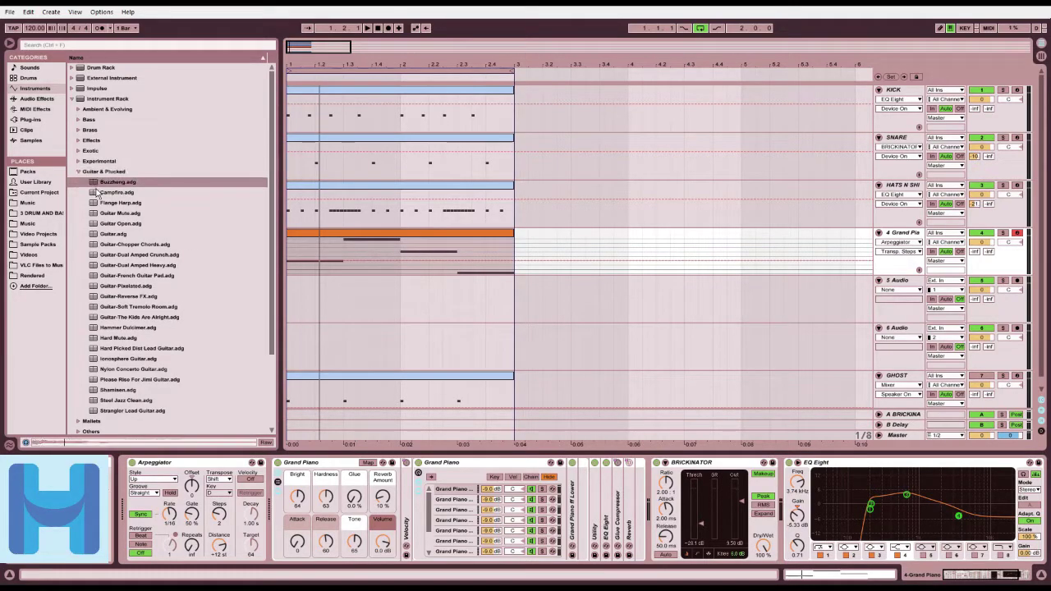
left_click(107, 195)
left_click(125, 183)
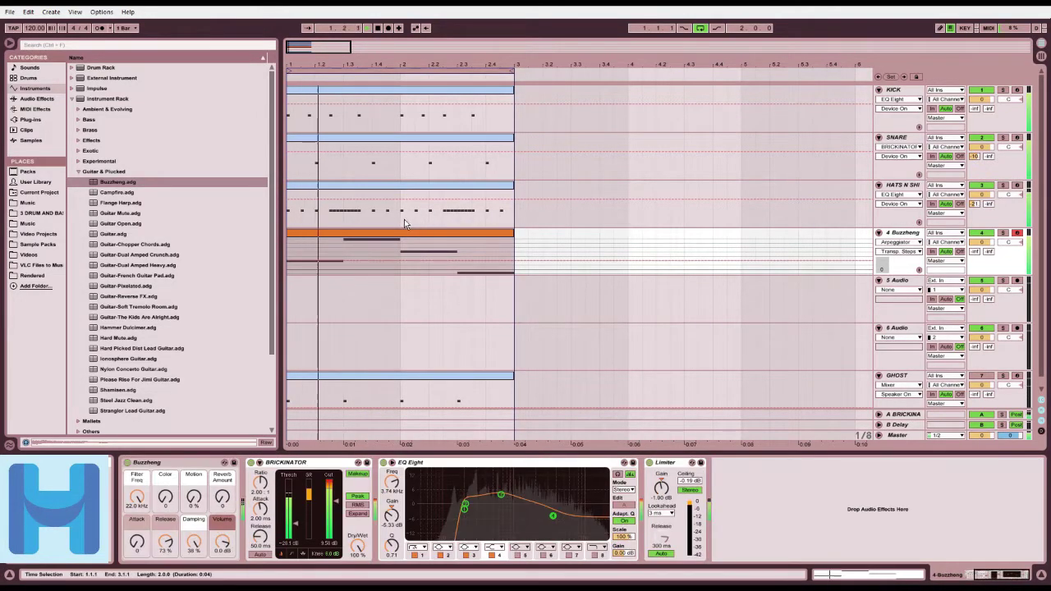
left_click(1002, 233)
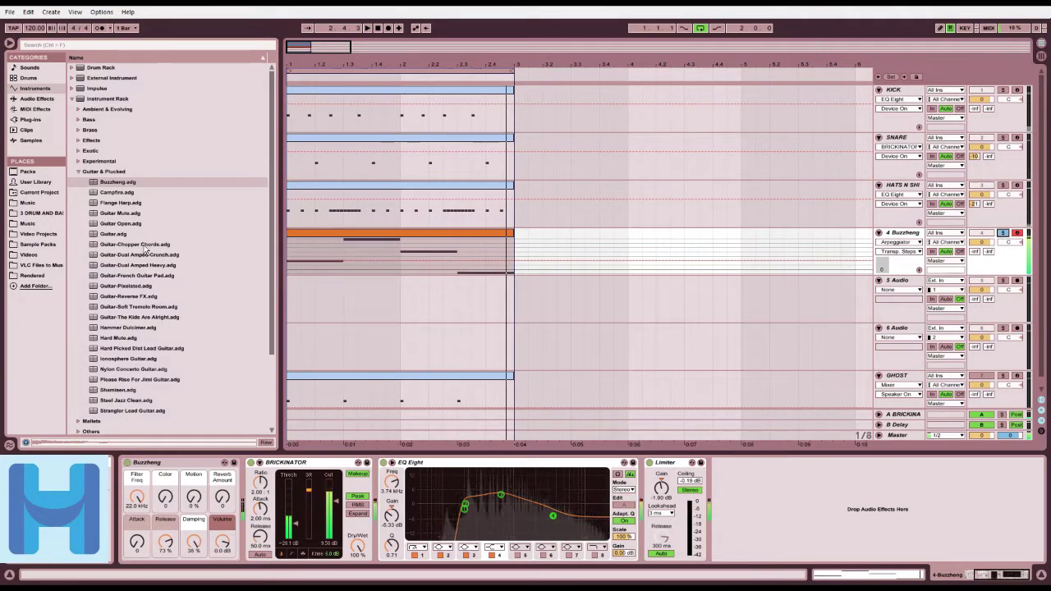
Step: Preview several Guitar & Plucked presets and try the Hammer Dulcimer preset on track 4
left_click(114, 297)
left_click(129, 286)
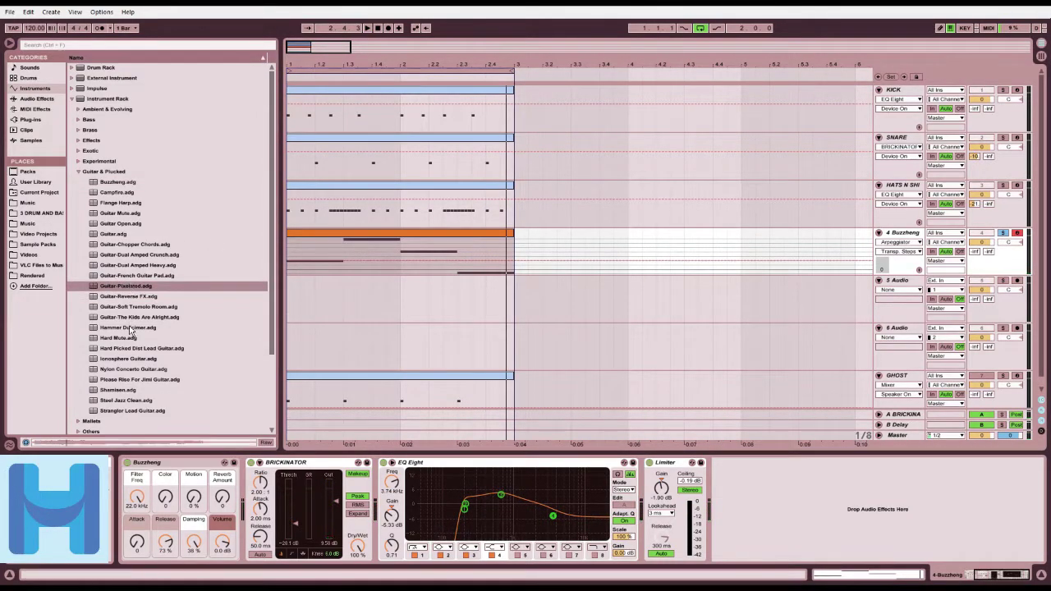
left_click(130, 327)
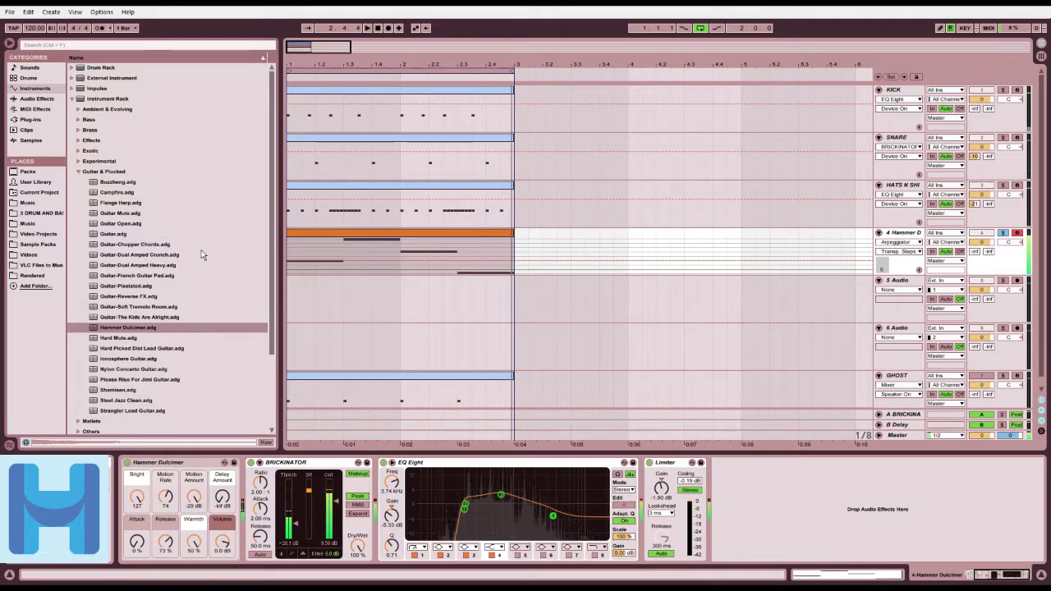
Step: Preview more plucked presets, try Nylon Concerto Guitar as the track 4 instrument, and play it
left_click(133, 401)
left_click(136, 412)
left_click(133, 391)
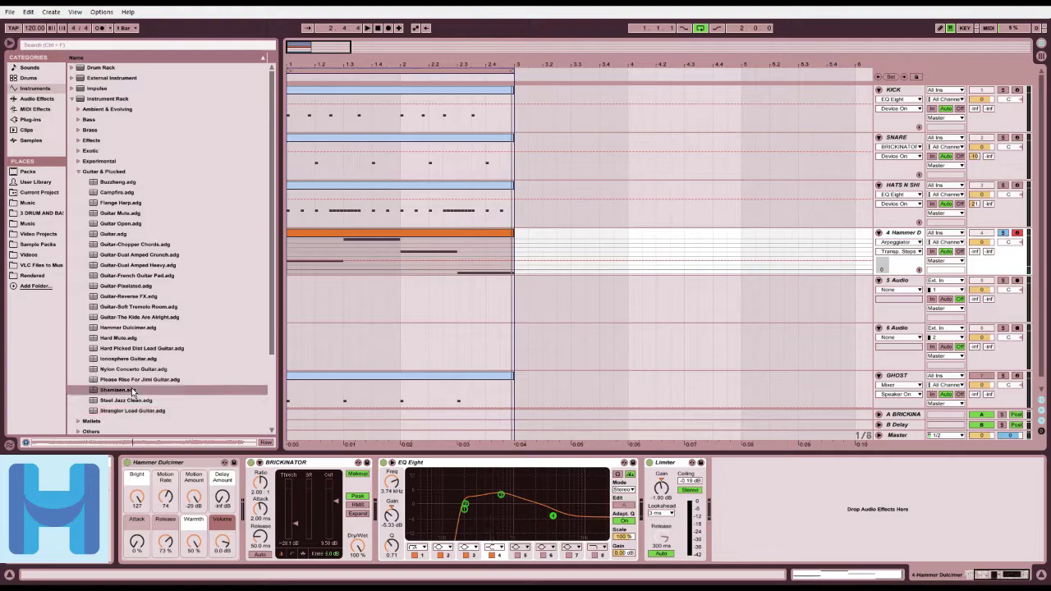
left_click(128, 370)
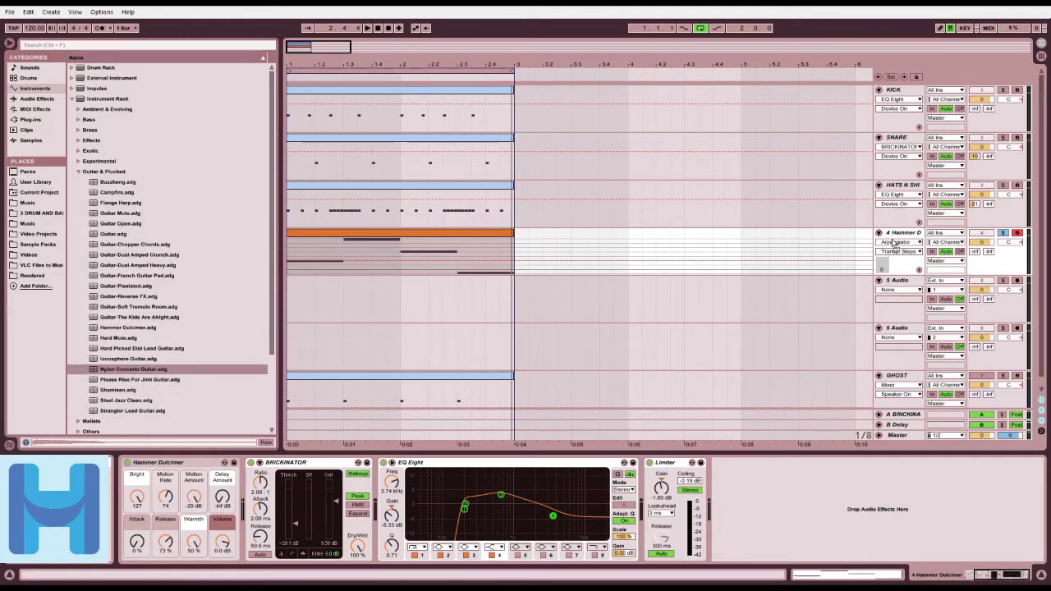
left_click_drag(903, 230, 903, 231)
key("space")
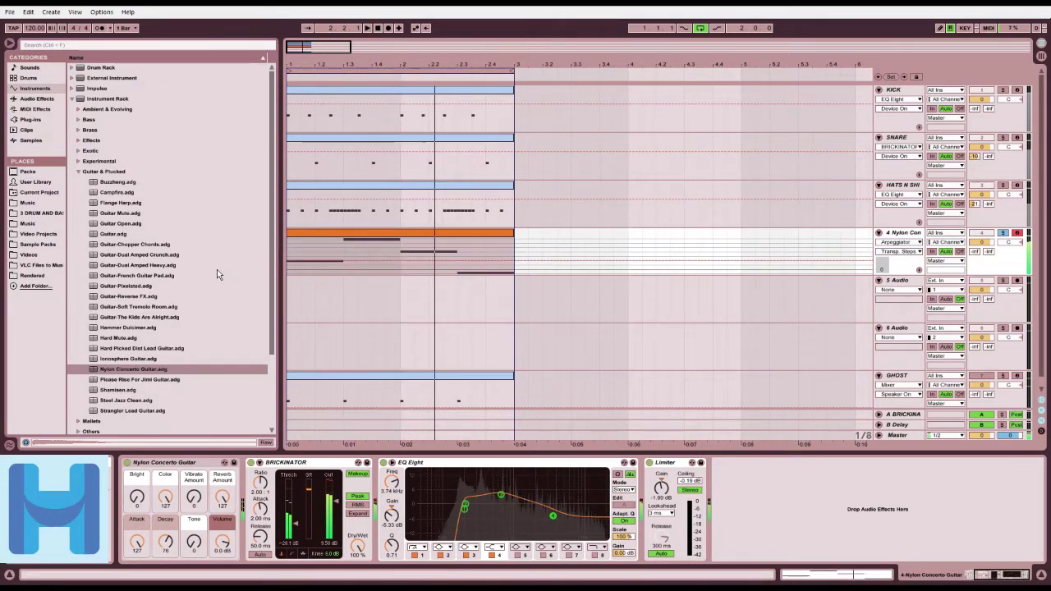
Step: Audition further guitar presets, replace the track 4 instrument with the Flange Harp preset, and play it
left_click(144, 256)
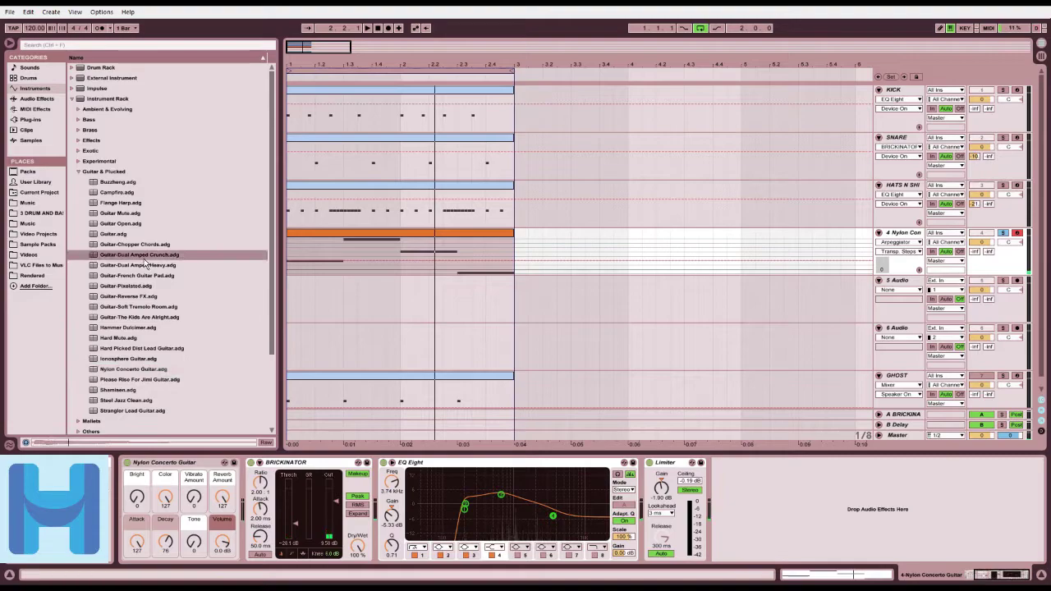
left_click(143, 248)
left_click(150, 283)
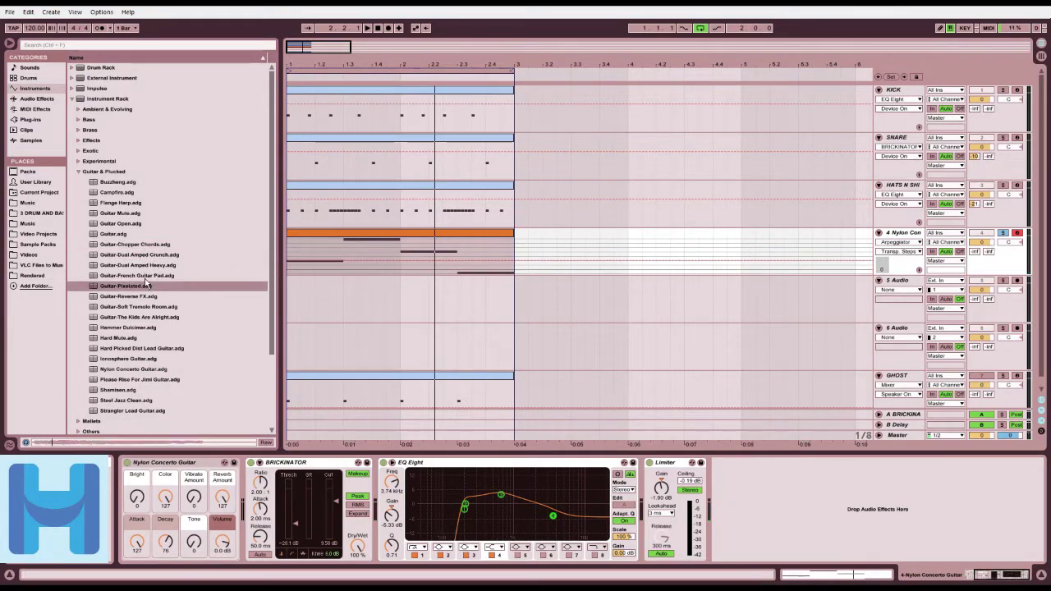
left_click(144, 278)
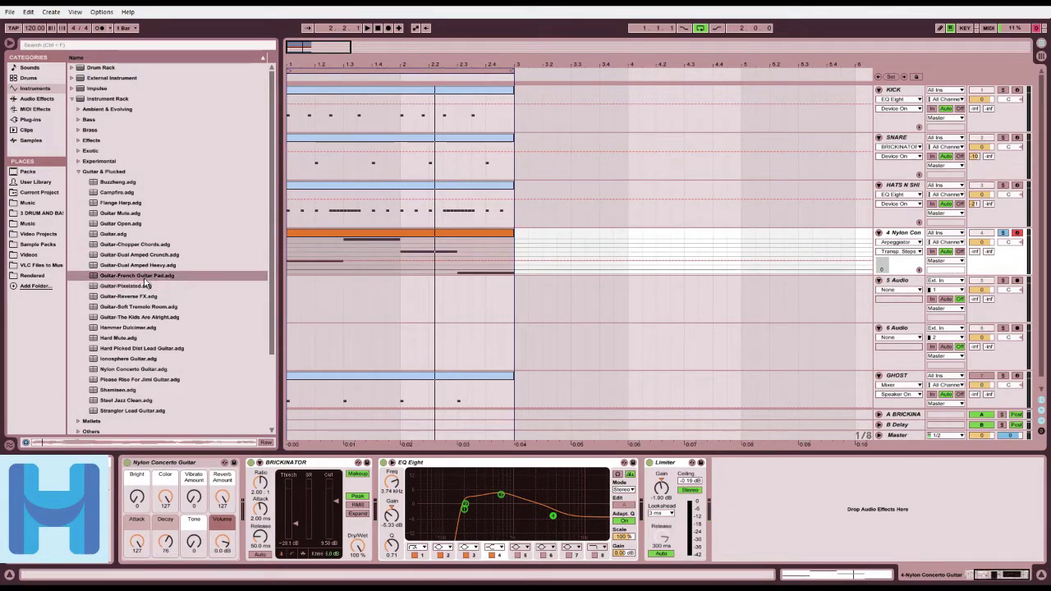
left_click(100, 214)
left_click(112, 193)
left_click(116, 203)
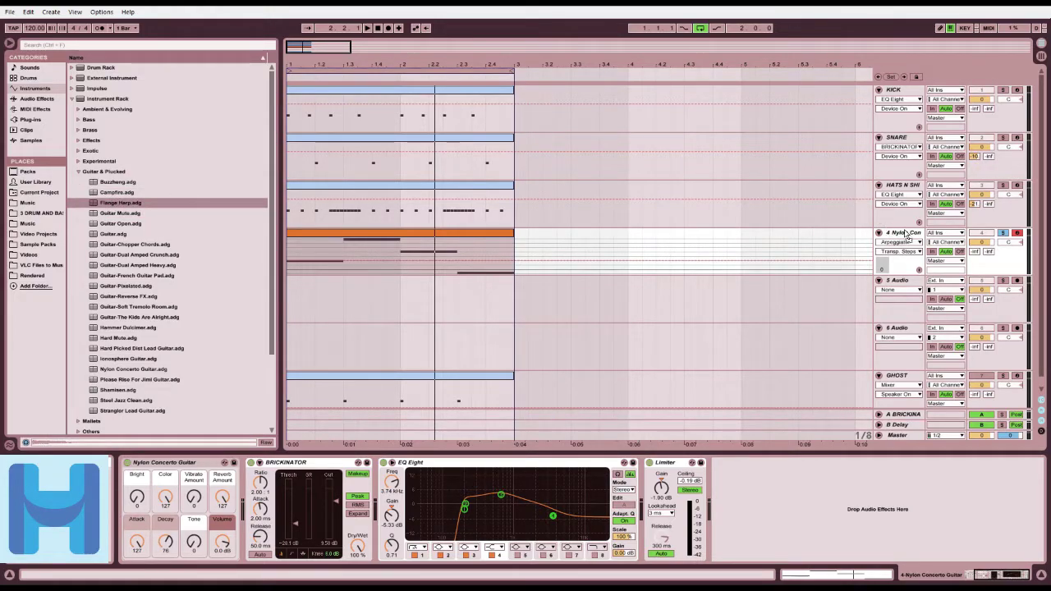
key("space")
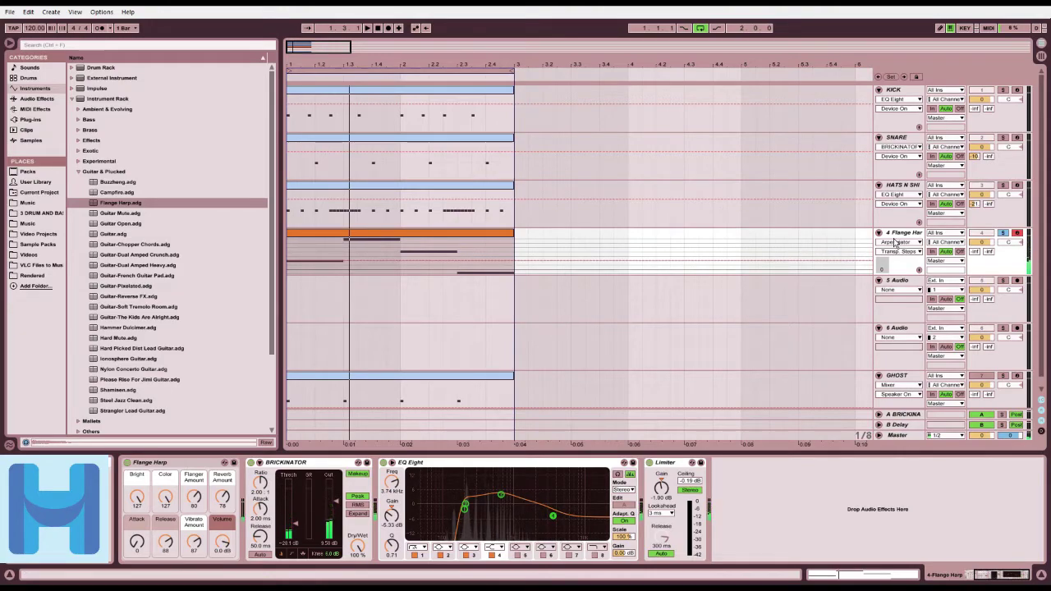
Step: Transpose all notes in the track 4 MIDI clip down one octave and play the result
double_click(403, 235)
left_click_drag(333, 447, 901, 530)
scroll(517, 476, "down", 2)
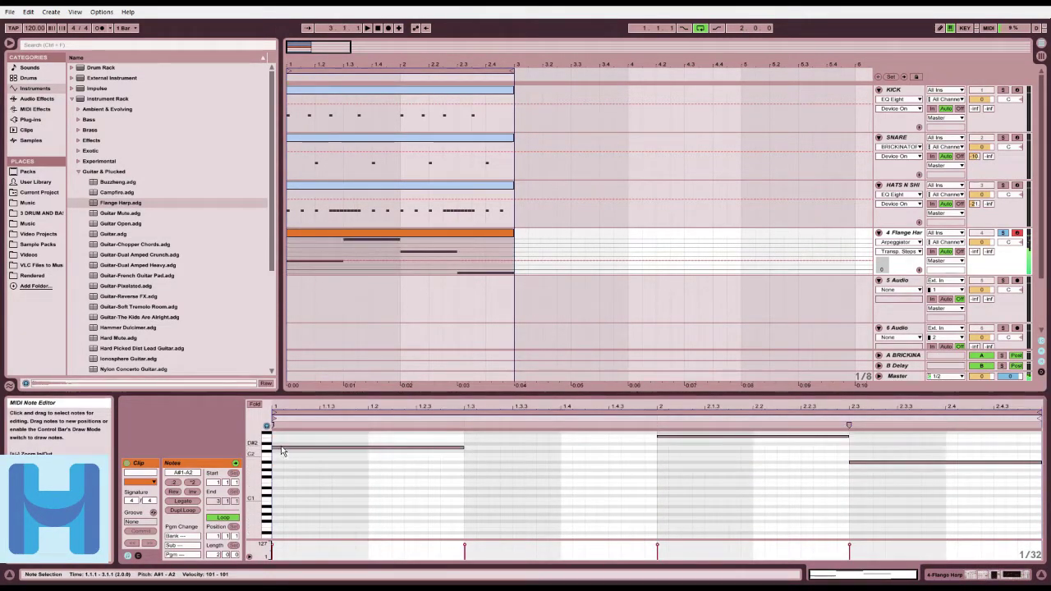
left_click_drag(281, 448, 273, 497)
key("space")
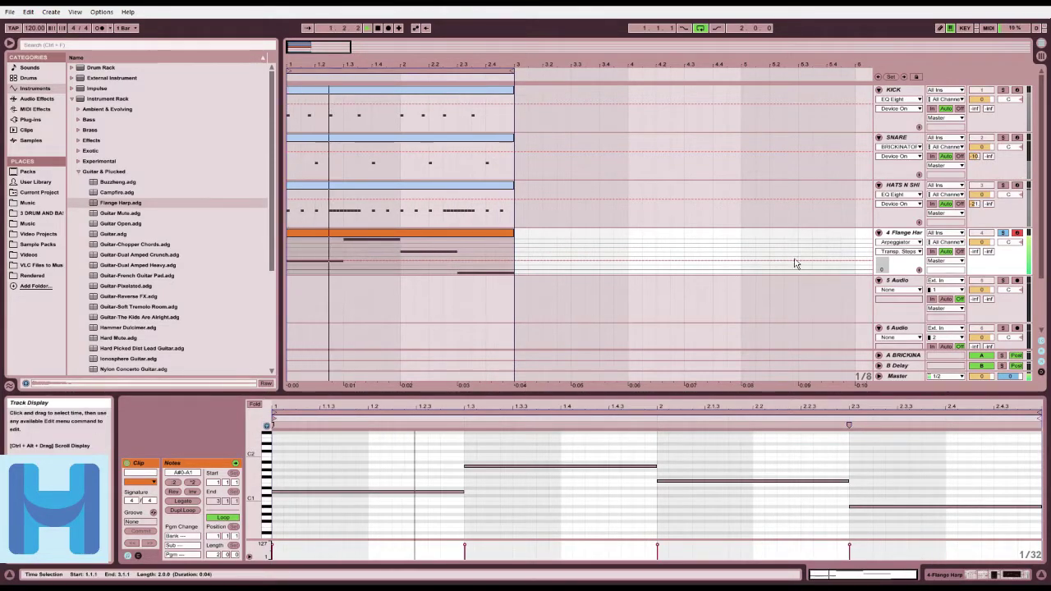
Step: Unsolo track 4 and, during playback, narrow its EQ Eight with a higher low cut and a band 8 high cut at 1.87 kHz
key("shift+Tab")
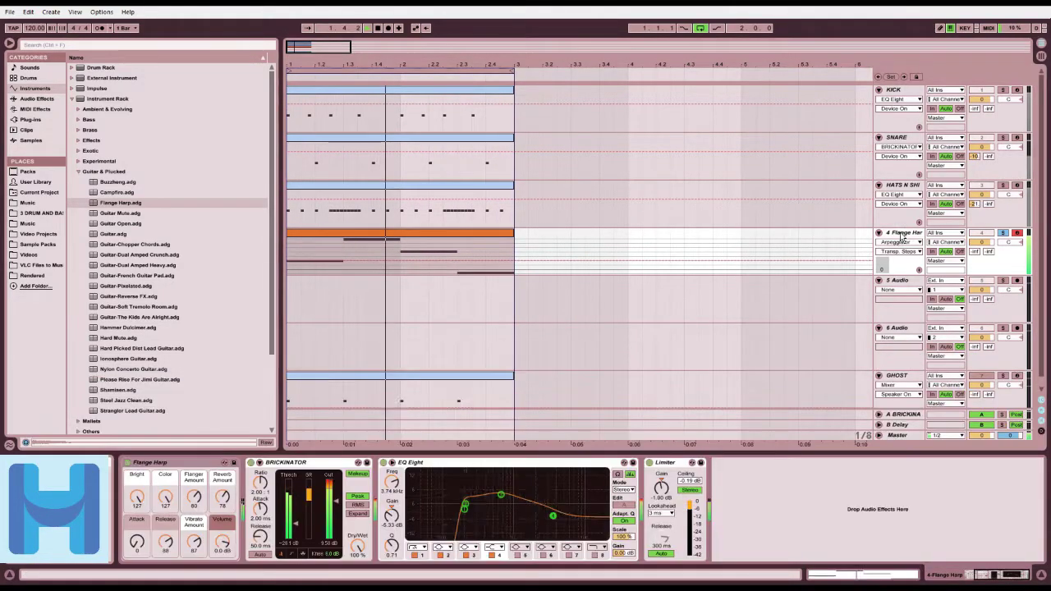
left_click(1002, 234)
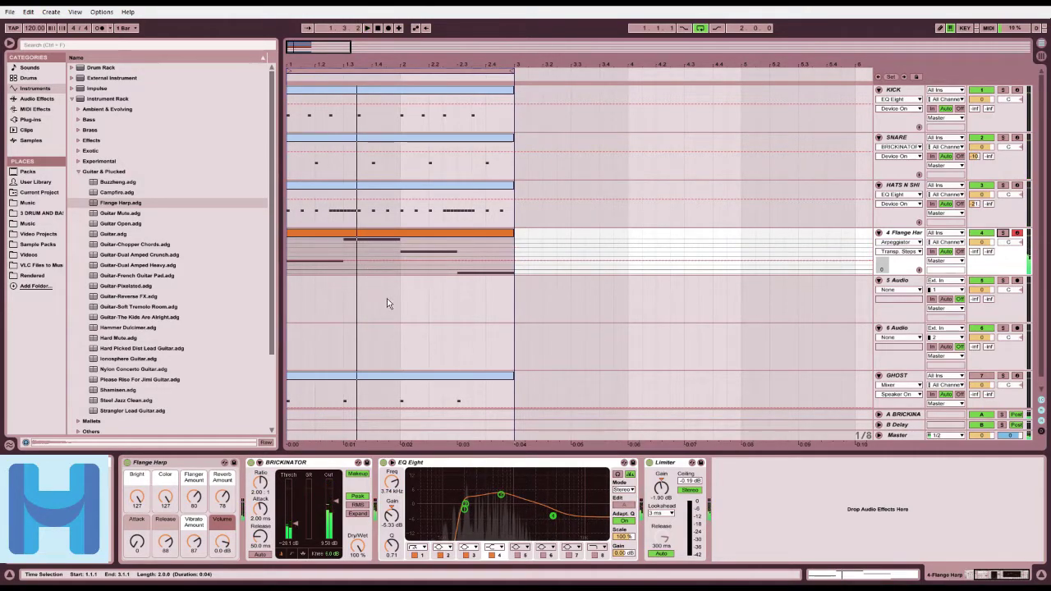
left_click(594, 557)
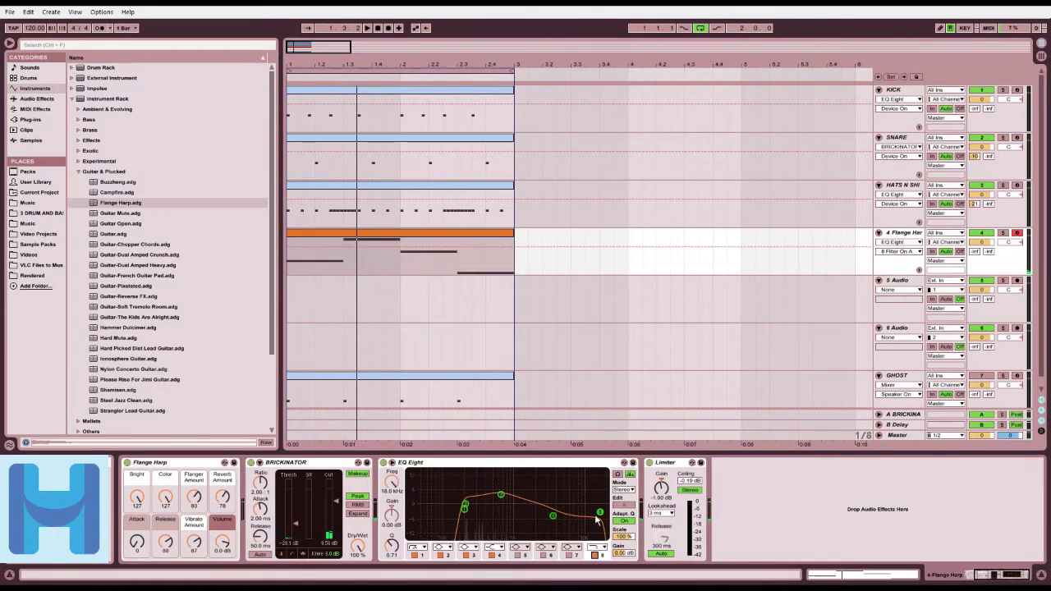
key("space")
left_click_drag(524, 484, 526, 514)
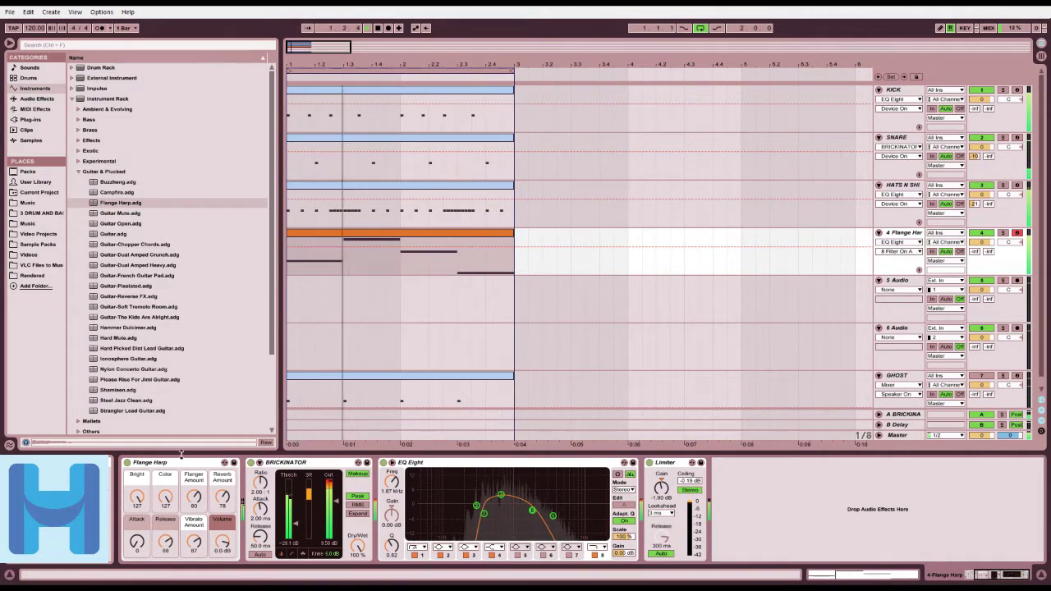
Step: Solo track 4 and set Flange Harp's Bright to 64, Color to 62, Flanger Amount to 50 and Reverb Amount to about 66
left_click(1001, 235)
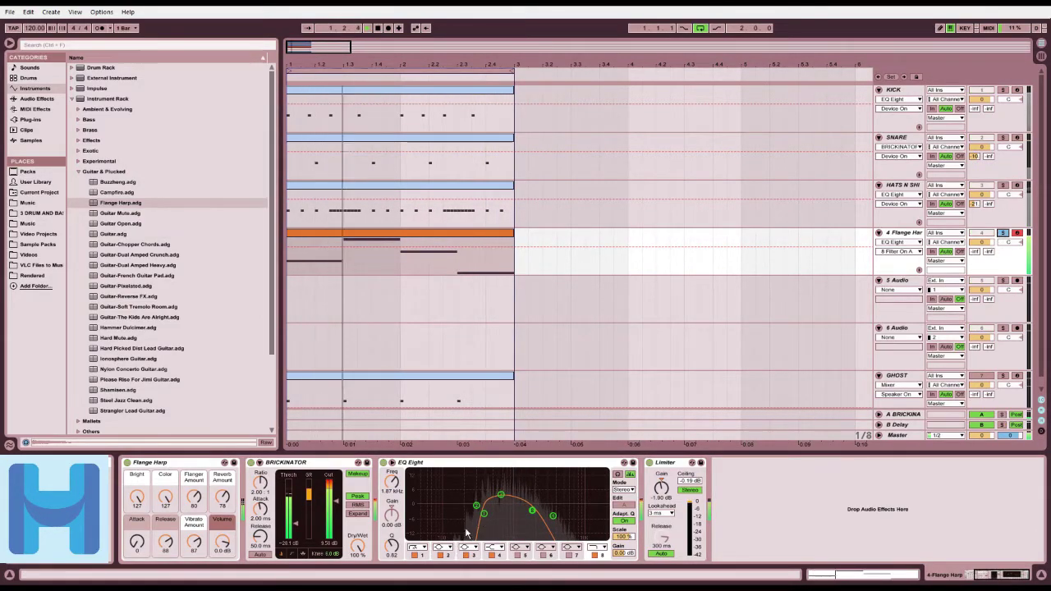
left_click(133, 495)
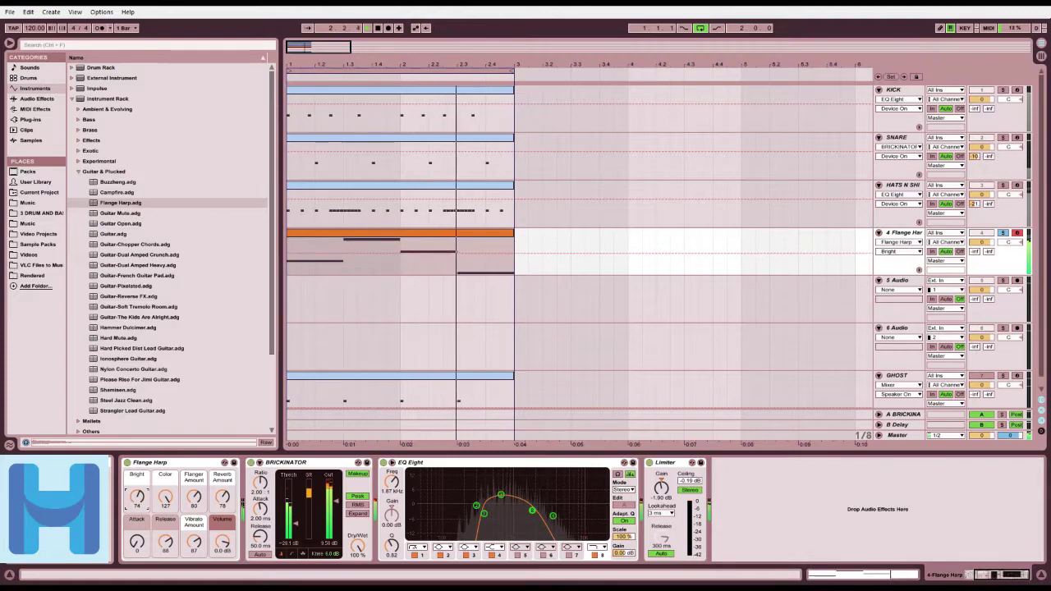
left_click(193, 497)
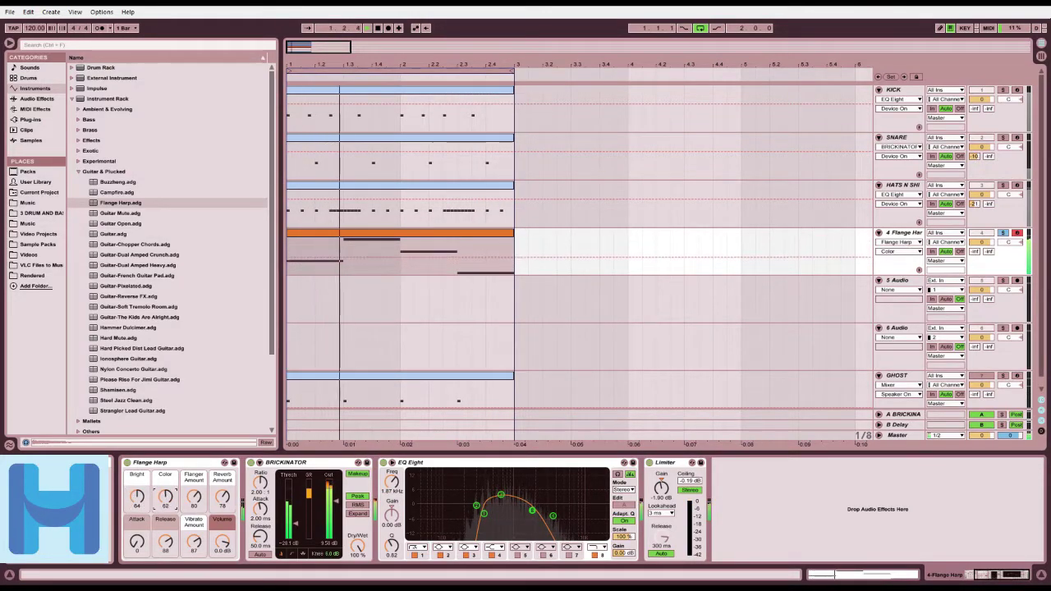
left_click(222, 497)
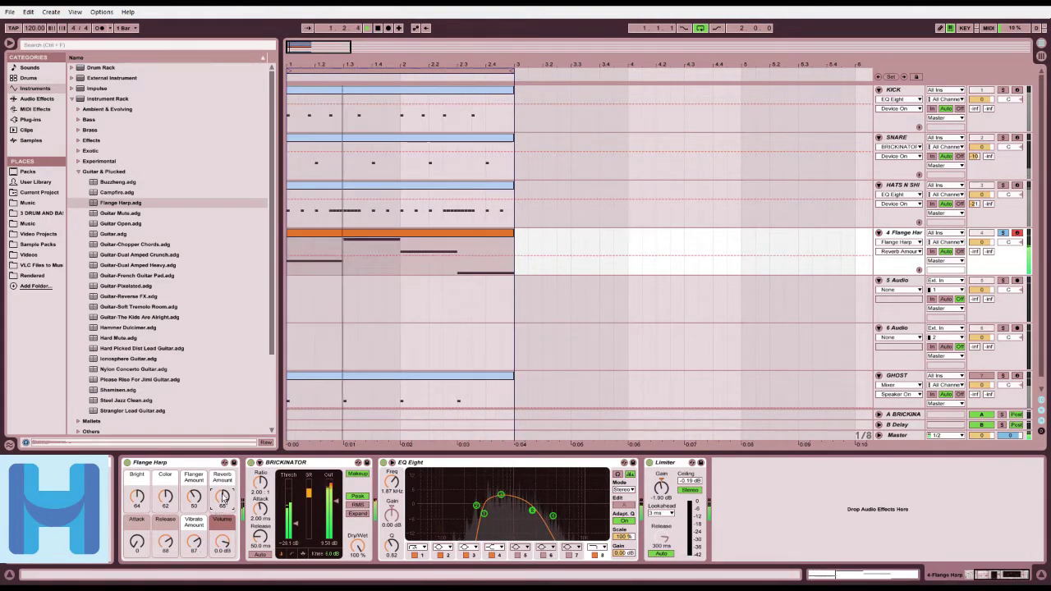
Step: Try different envelope settings on Flange Harp, ending with Attack at 0 and Release at 52
left_click(136, 541)
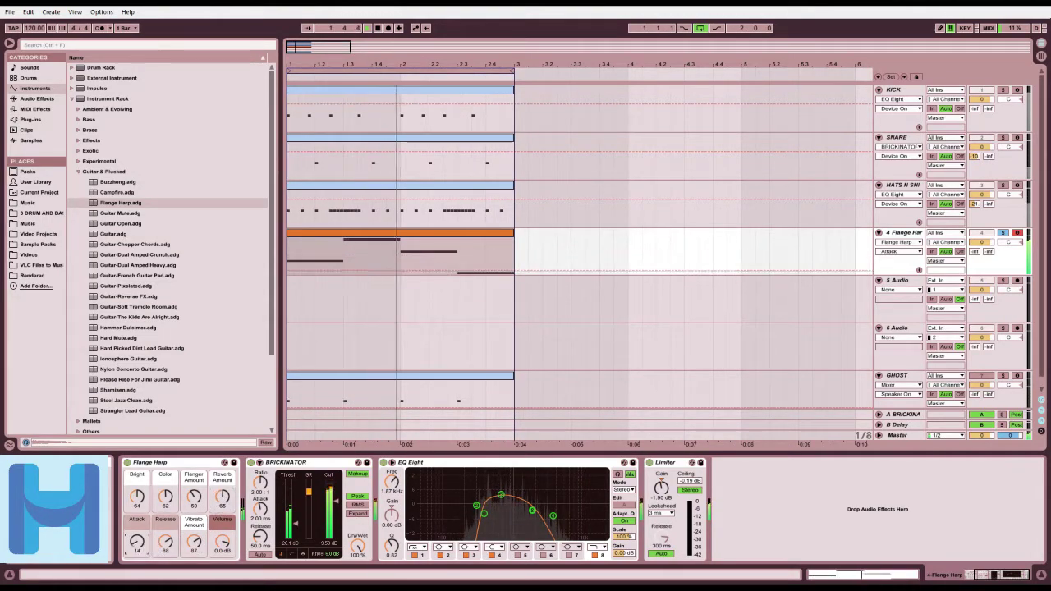
left_click(165, 541)
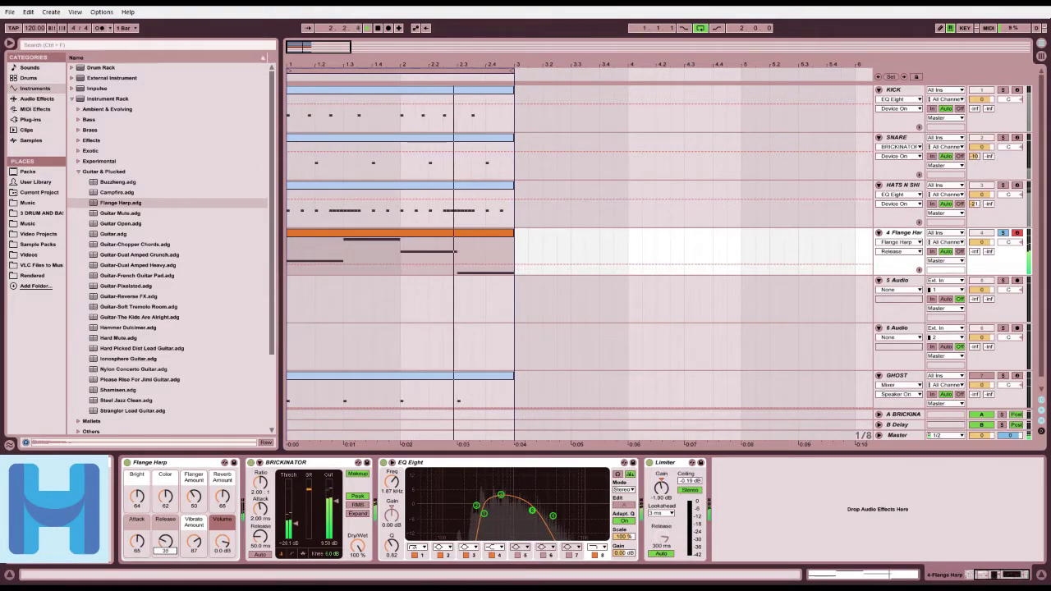
left_click(141, 540)
left_click(165, 542)
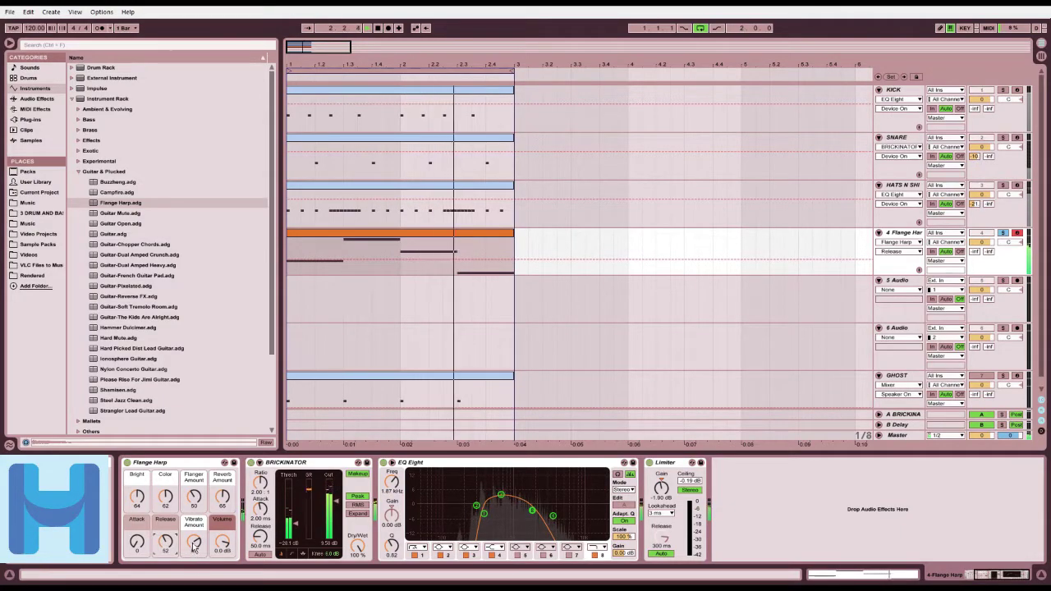
Step: Raise Flange Harp's Color to 125 and Bright to 78, move the EQ Eight high cut to 4.02 kHz with Q 4.18, and unsolo the track
left_click(165, 498)
left_click(139, 498)
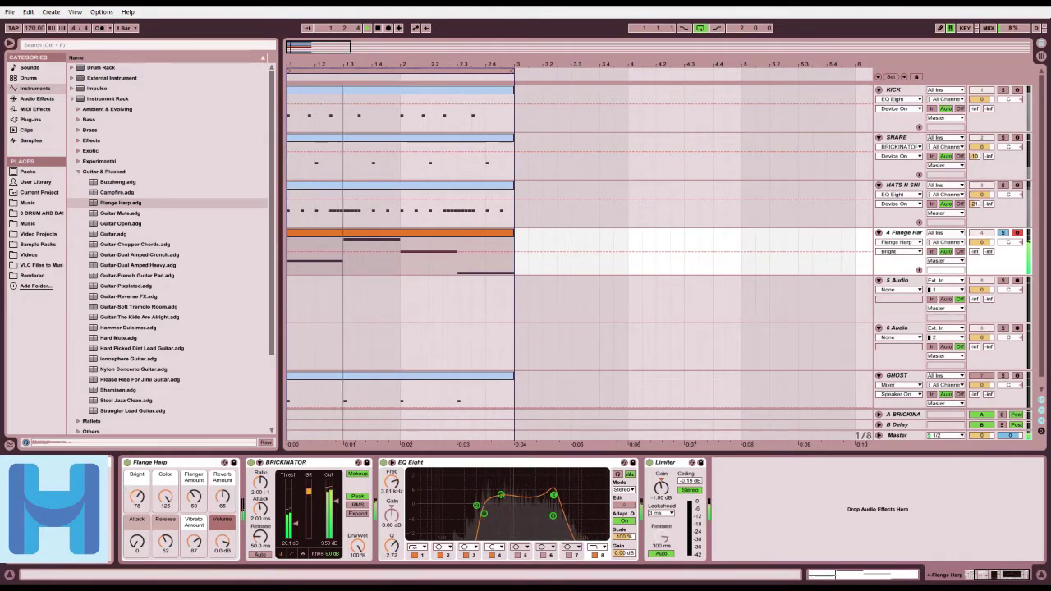
left_click_drag(552, 494, 560, 493)
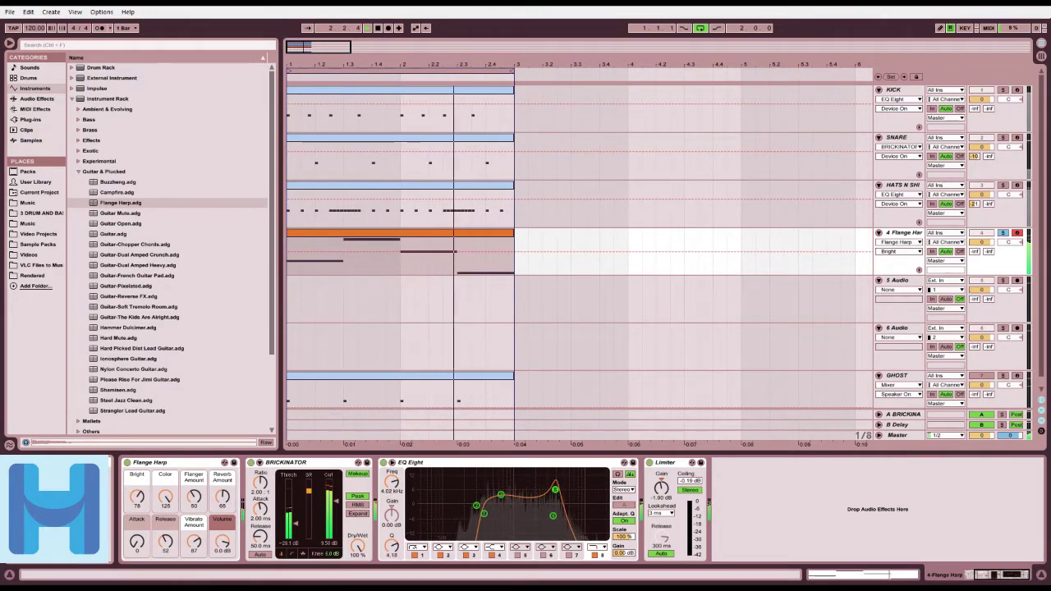
left_click(1003, 234)
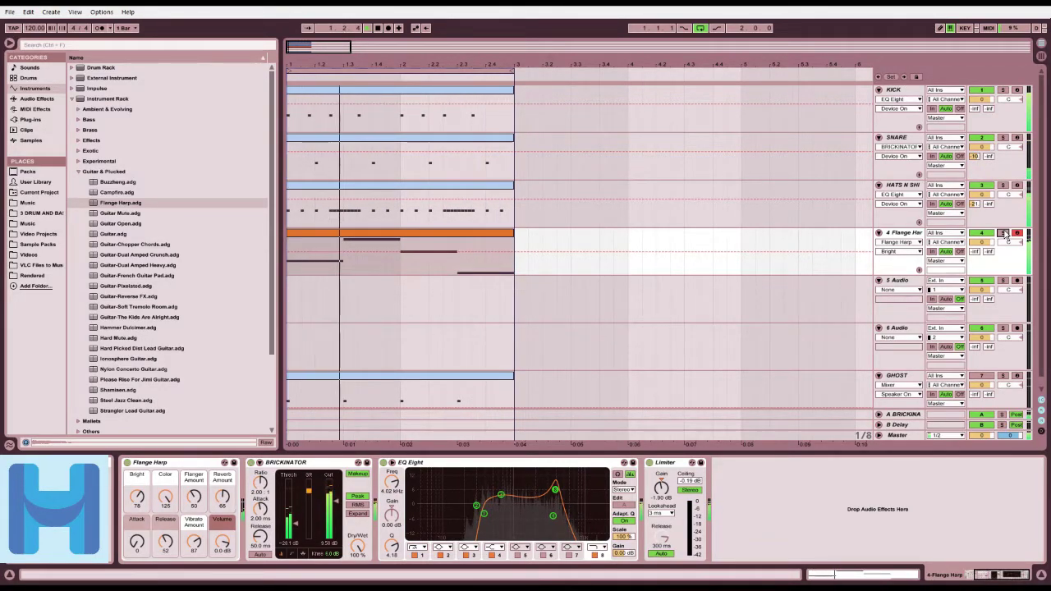
Step: Add an Overdrive before track 4's Limiter, set to 2.53 kHz, Drive 81%, Tone 68%, Dynamics 28% and Dry/Wet 68%
left_click(31, 100)
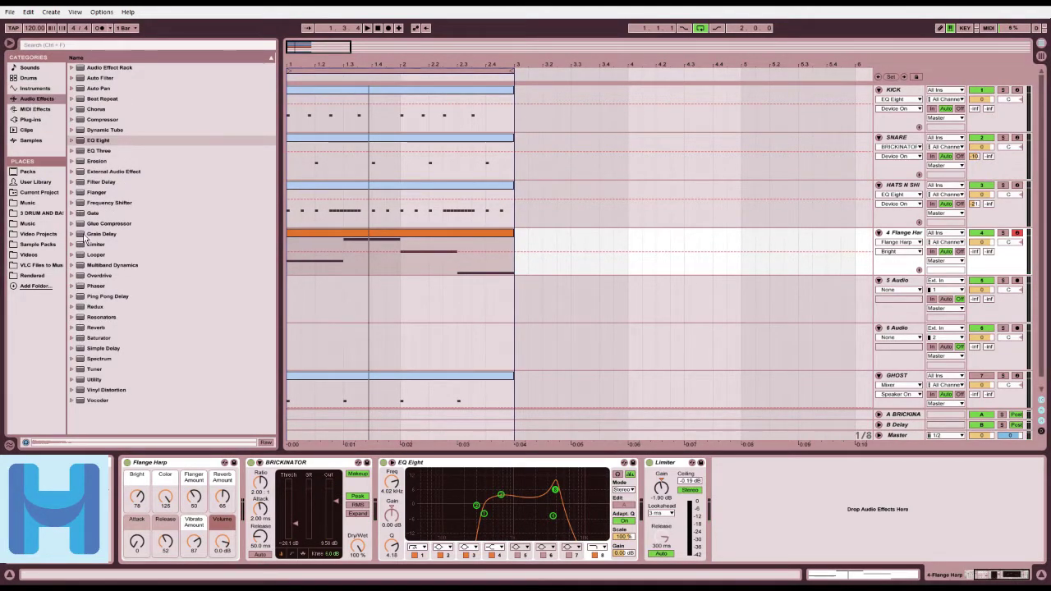
left_click(78, 277)
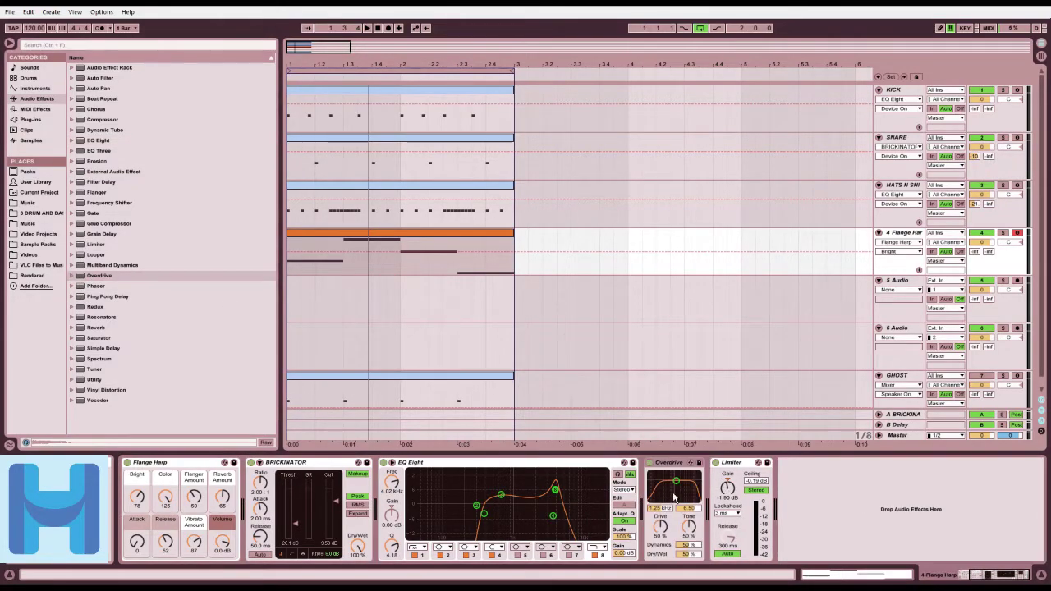
key("space")
mouse_move(686, 488)
left_mouse_down()
mouse_move(668, 503)
mouse_move(667, 489)
left_mouse_up()
mouse_move(687, 531)
left_mouse_down()
mouse_move(687, 517)
mouse_move(688, 562)
mouse_move(688, 540)
left_mouse_up()
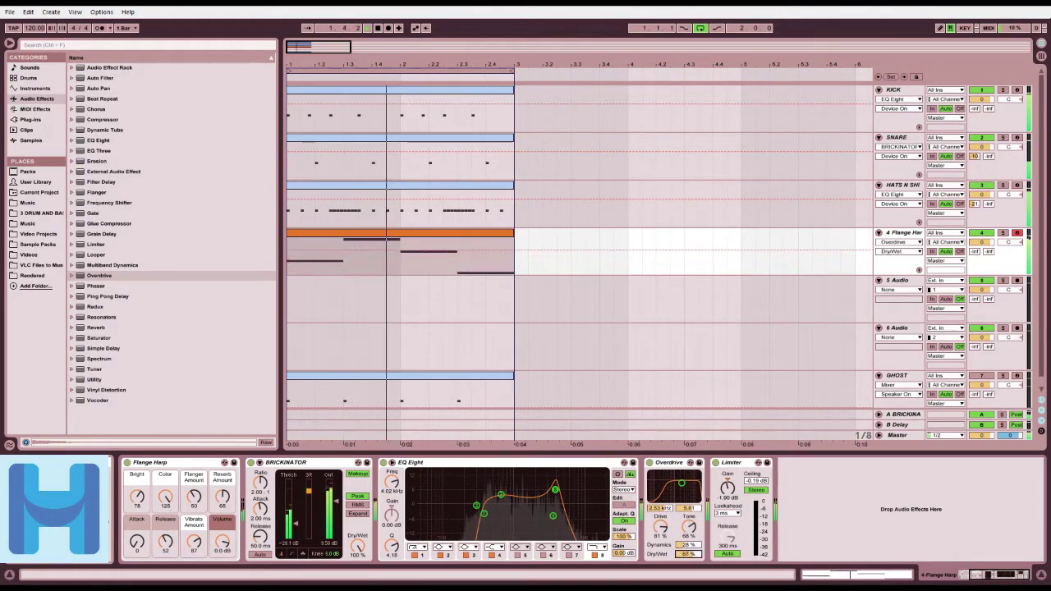
Step: Solo track 4 and refine the Overdrive to 2.06 kHz, bandwidth 3.86 and Drive 80%
left_click(1002, 233)
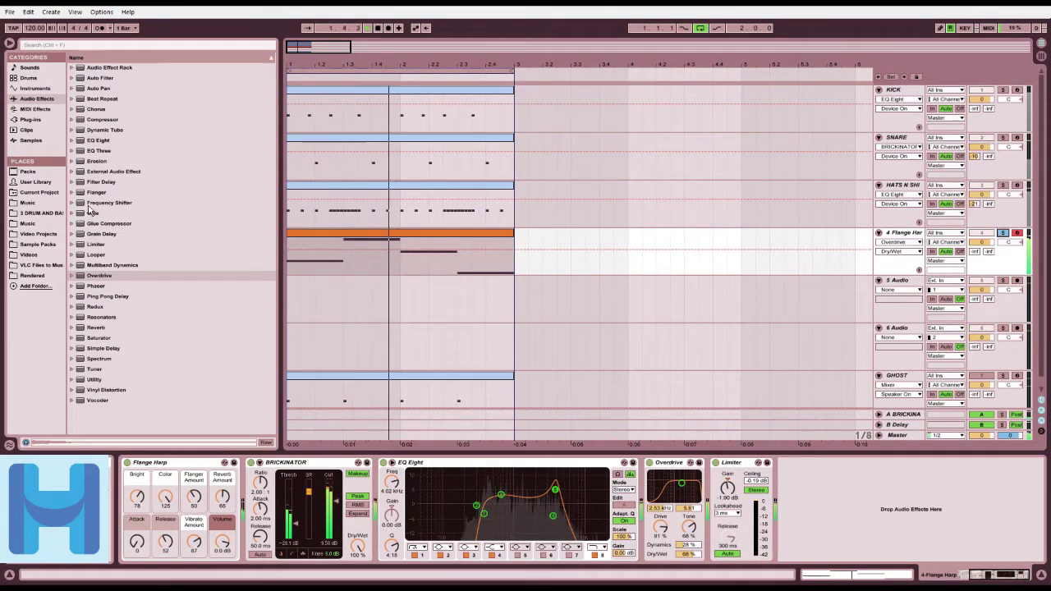
left_click_drag(680, 488, 679, 490)
left_click_drag(660, 527, 660, 528)
Step: Insert a Compressor between Overdrive and Limiter, set its threshold to -20.7 dB and output gain to 4.95 dB, and unsolo track 4
left_click(82, 120)
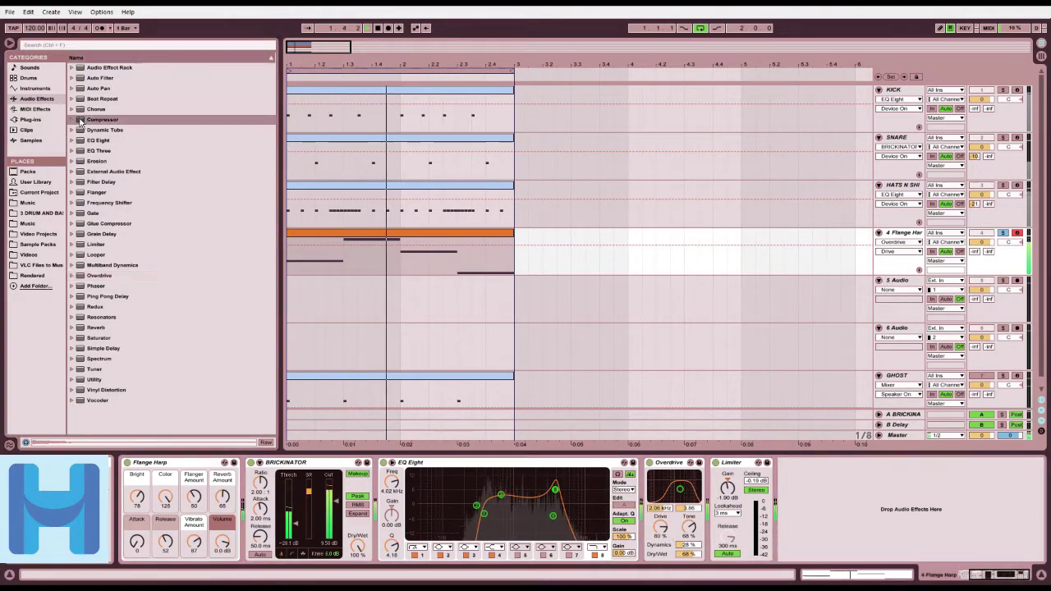
left_click_drag(731, 502, 729, 503)
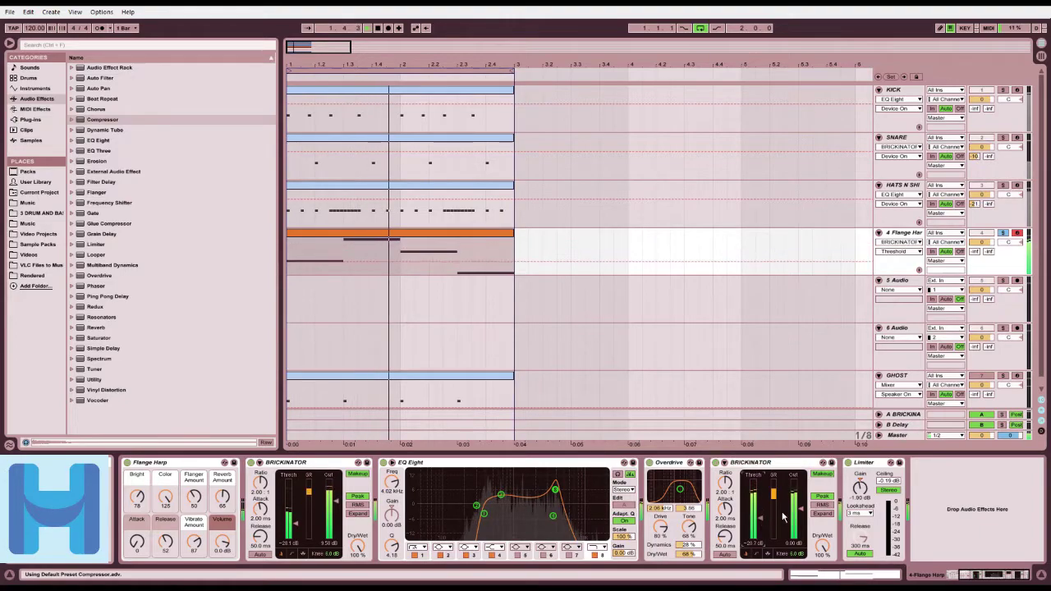
left_click_drag(793, 516, 798, 507)
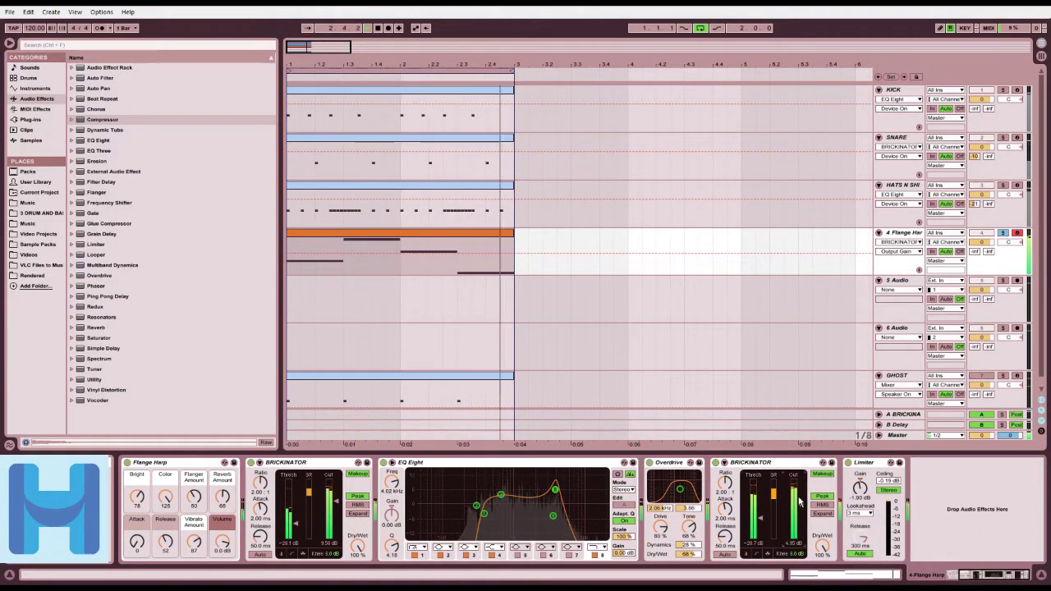
left_click(1003, 234)
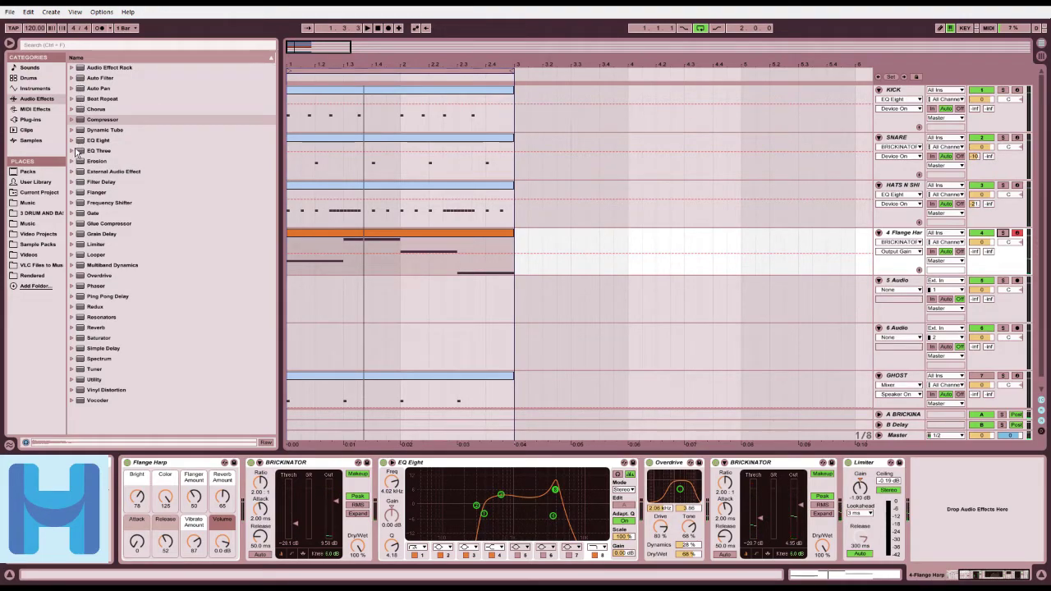
Step: Insert an EQ Eight before track 4's Limiter with a low cut at 360 Hz, Q 1.63, a high cut and a slight upper-band boost
left_click(86, 141)
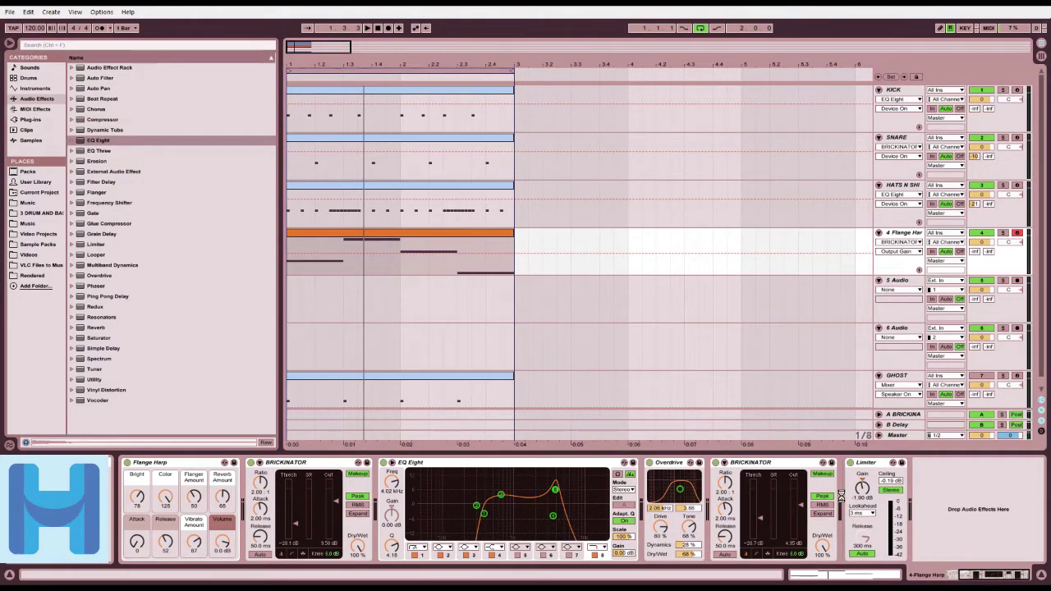
left_click_drag(840, 495, 837, 517)
left_click(820, 548)
left_click(815, 485)
left_click_drag(884, 516, 903, 506)
key("space")
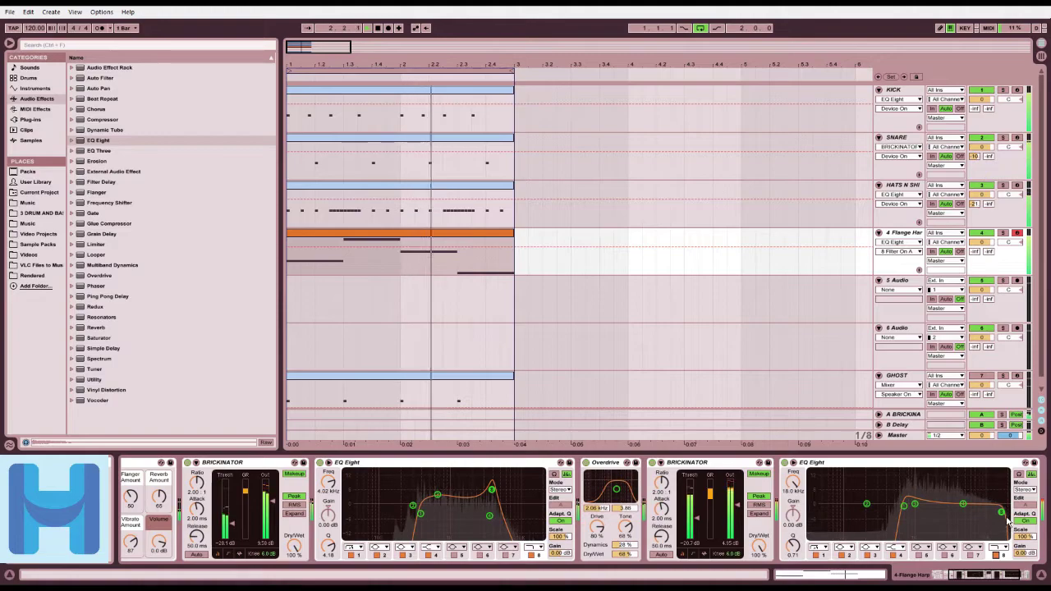
left_click(999, 555)
left_click_drag(948, 501, 885, 506)
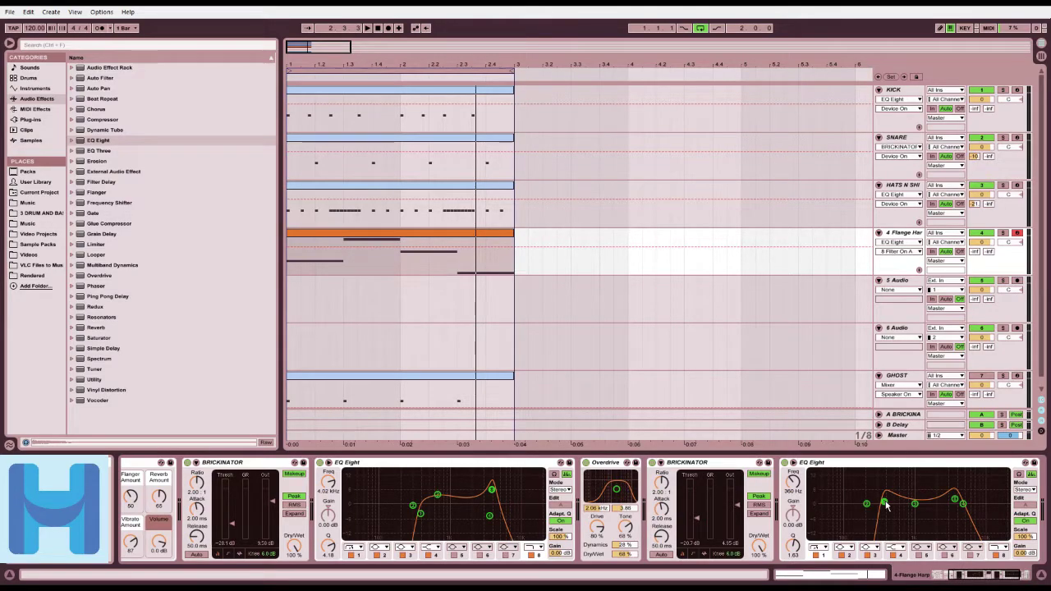
key("space")
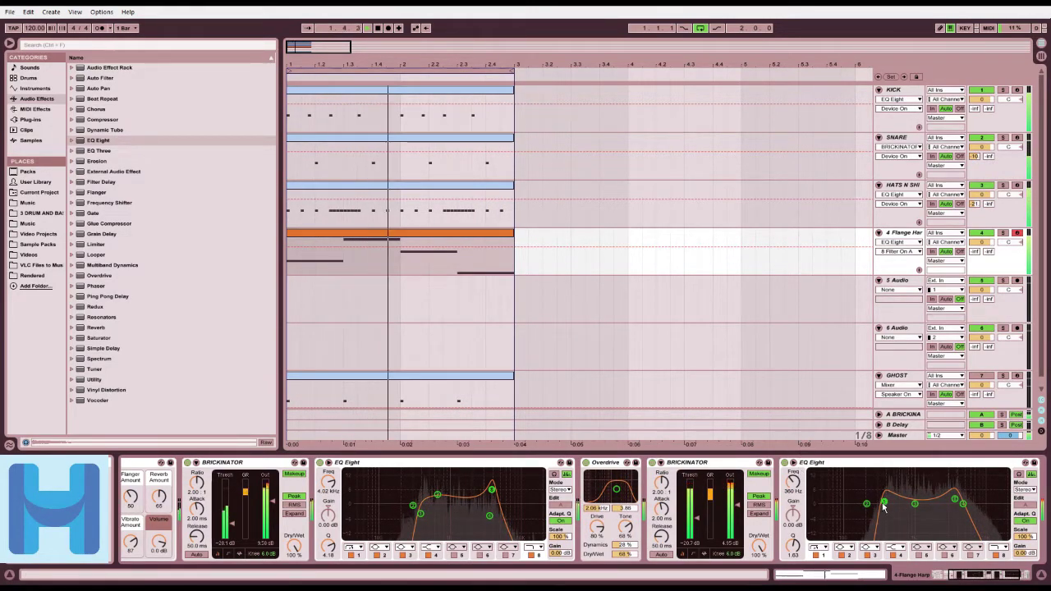
Step: Load the Punchy Drums mixing and mastering rack onto the Master track before its Limiter and play the loop
left_click(895, 435)
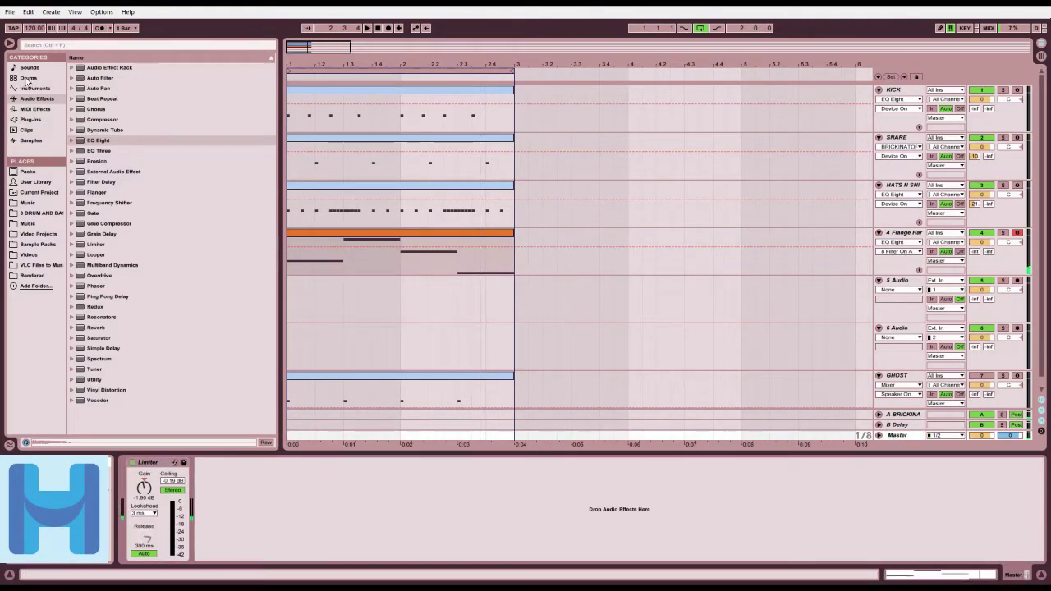
left_click(72, 68)
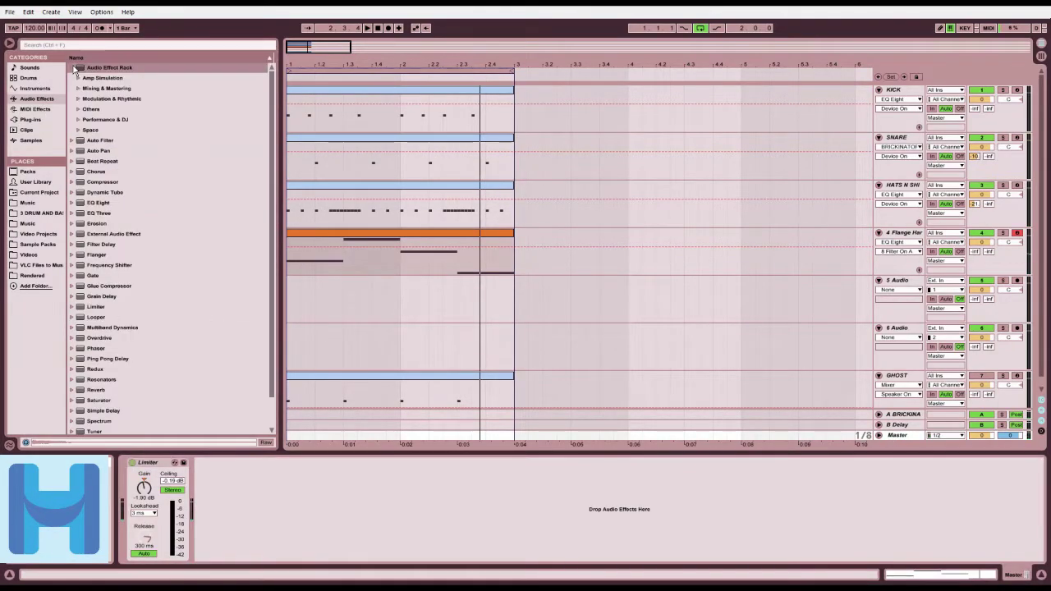
left_click(91, 91)
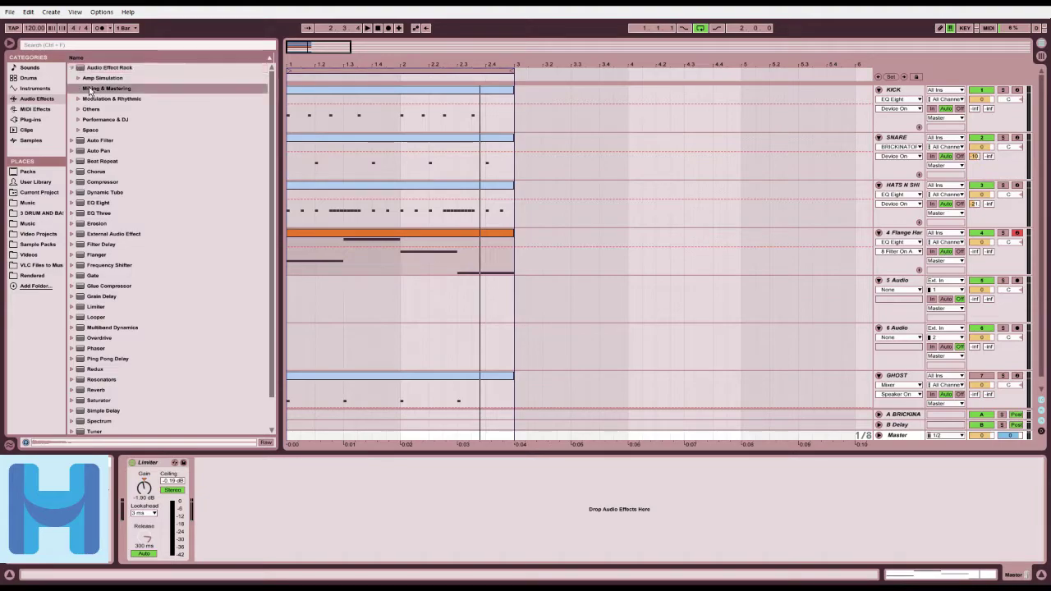
left_click(79, 89)
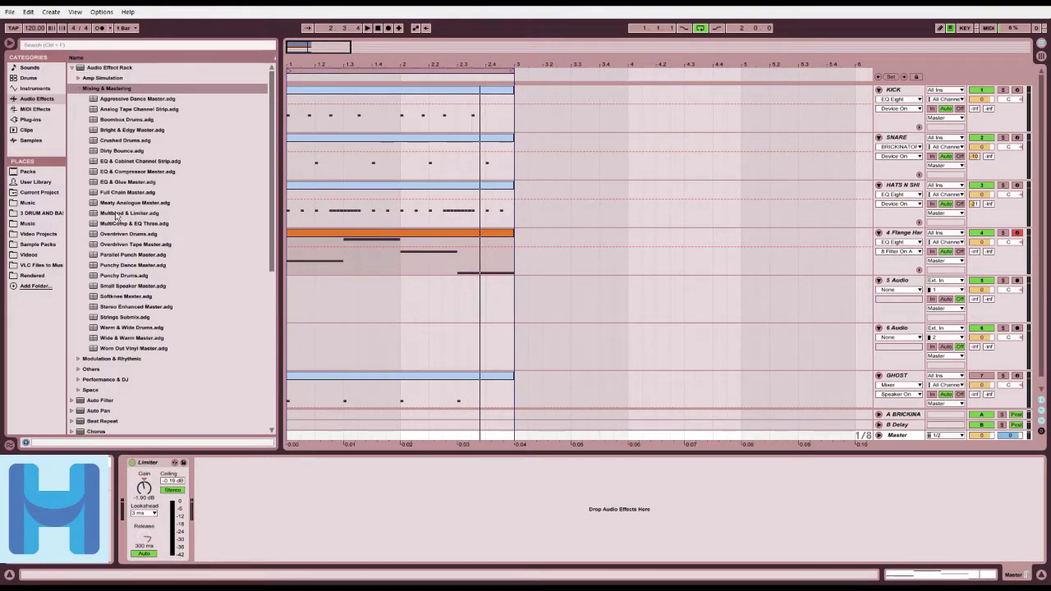
left_click(121, 276)
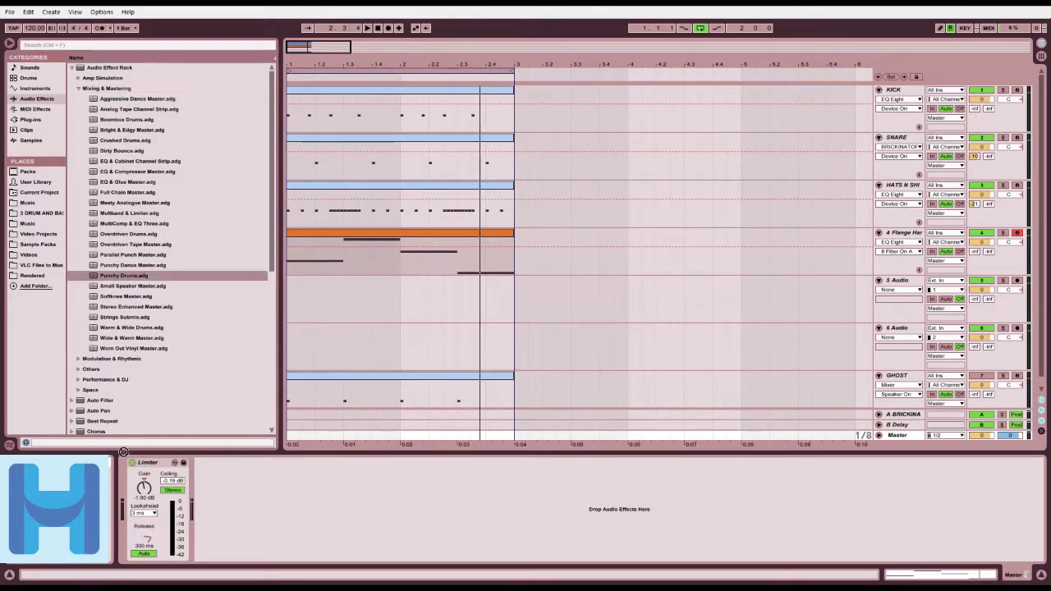
left_click_drag(123, 446, 122, 485)
left_click_drag(123, 435, 128, 436)
key("space")
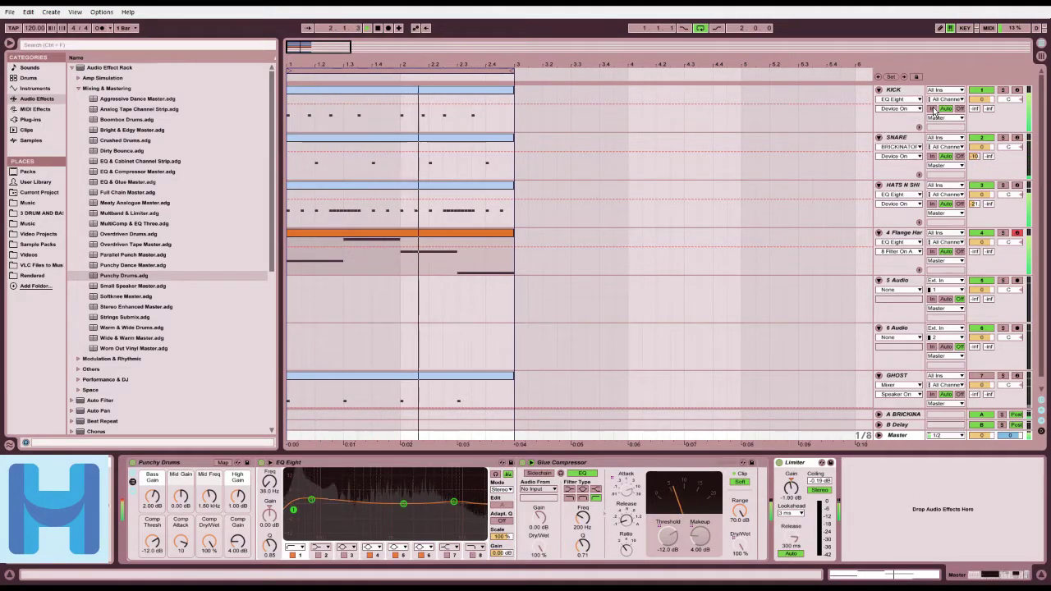
Step: Set the Master's Punchy Drums rack to Bass Gain -0.59 dB, Mid Gain 1.54 dB and Mid Freq 1.75 kHz
left_click(403, 504)
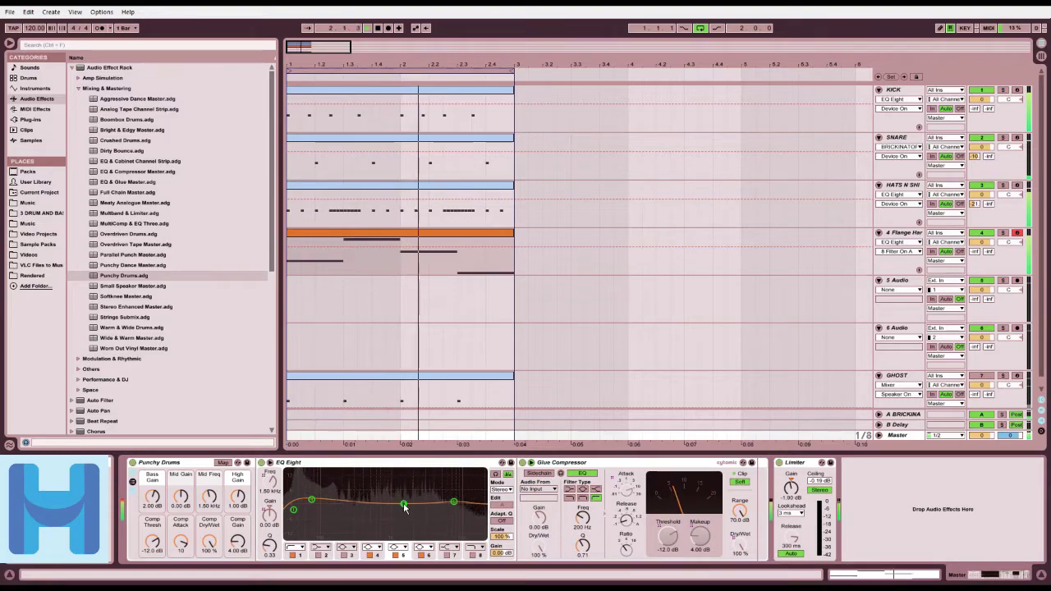
left_click_drag(152, 497, 153, 468)
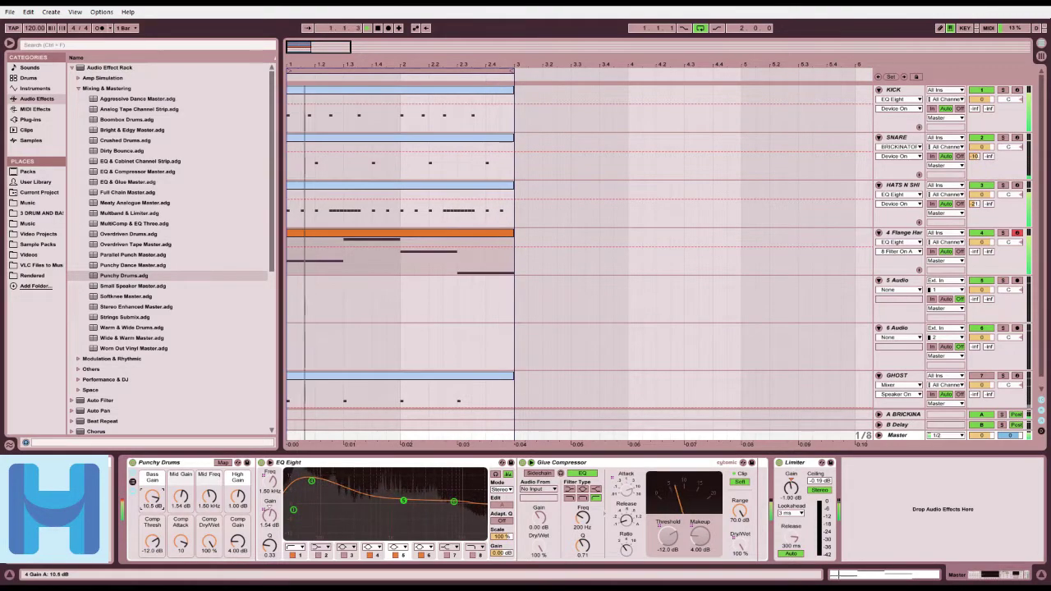
left_click_drag(152, 497, 153, 521)
left_click_drag(209, 497, 210, 495)
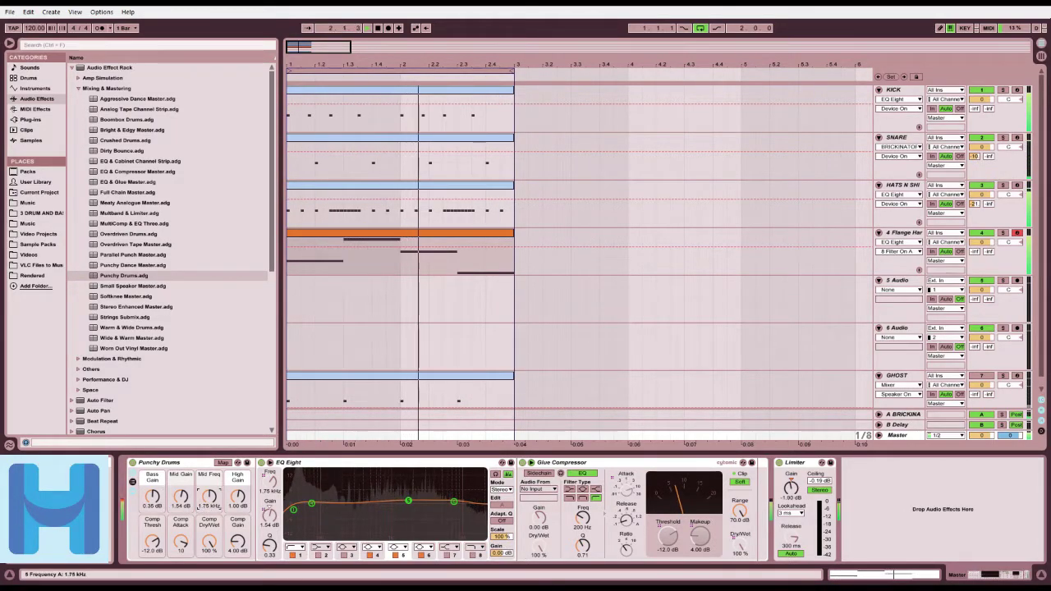
left_click_drag(155, 495, 156, 502)
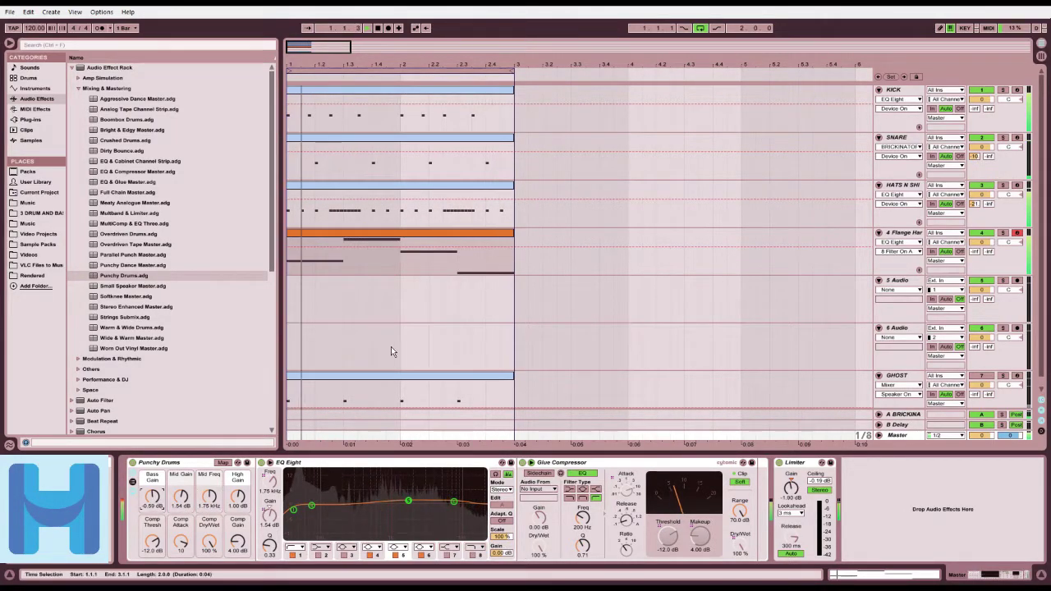
Step: Solo the SNARE track to check its sound and effect chain, and unsolo it
left_click(899, 144)
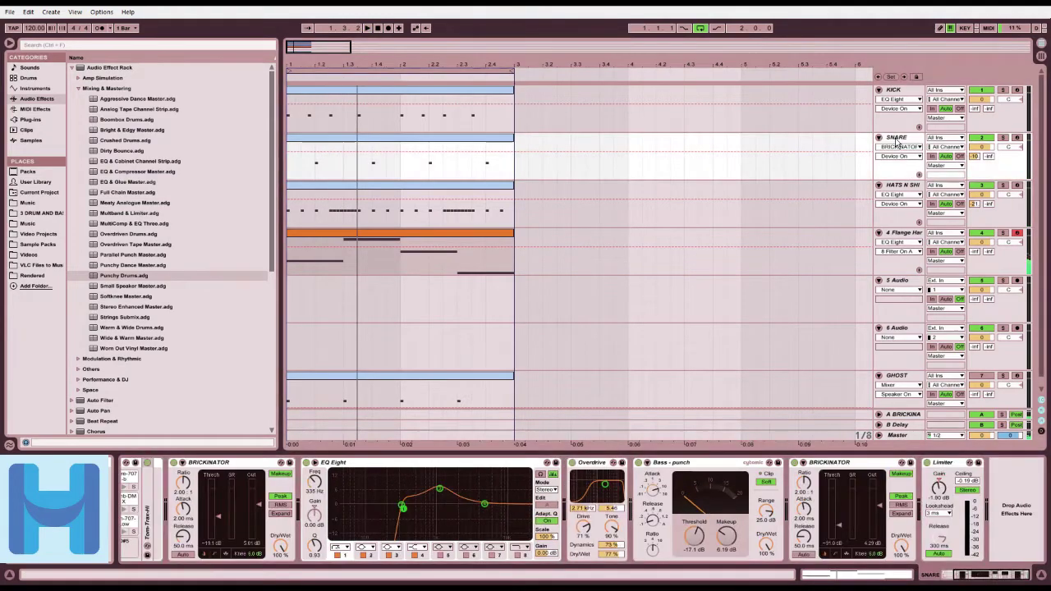
left_click(1002, 138)
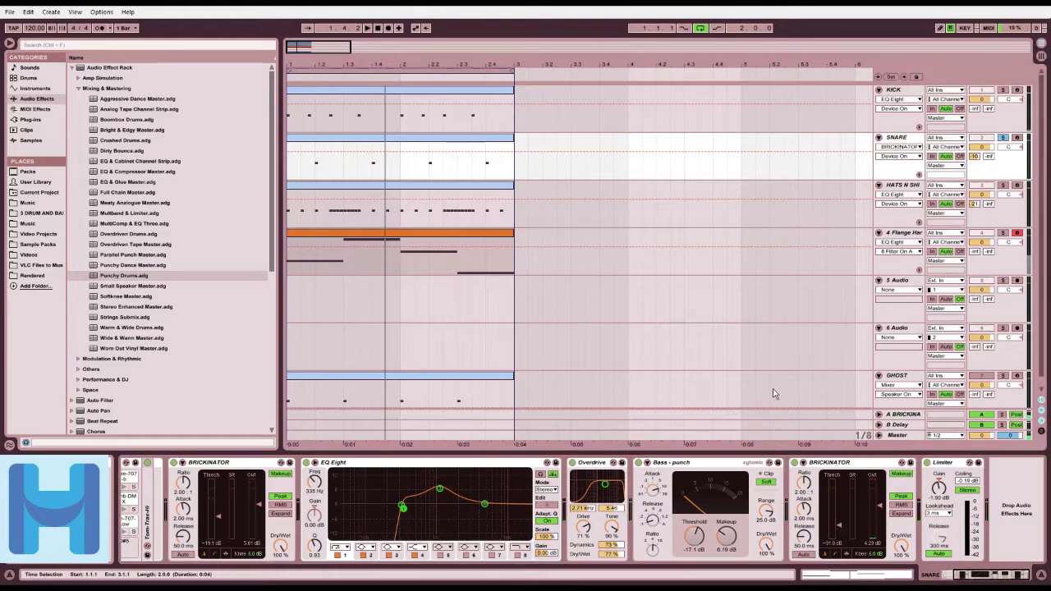
left_click(1003, 137)
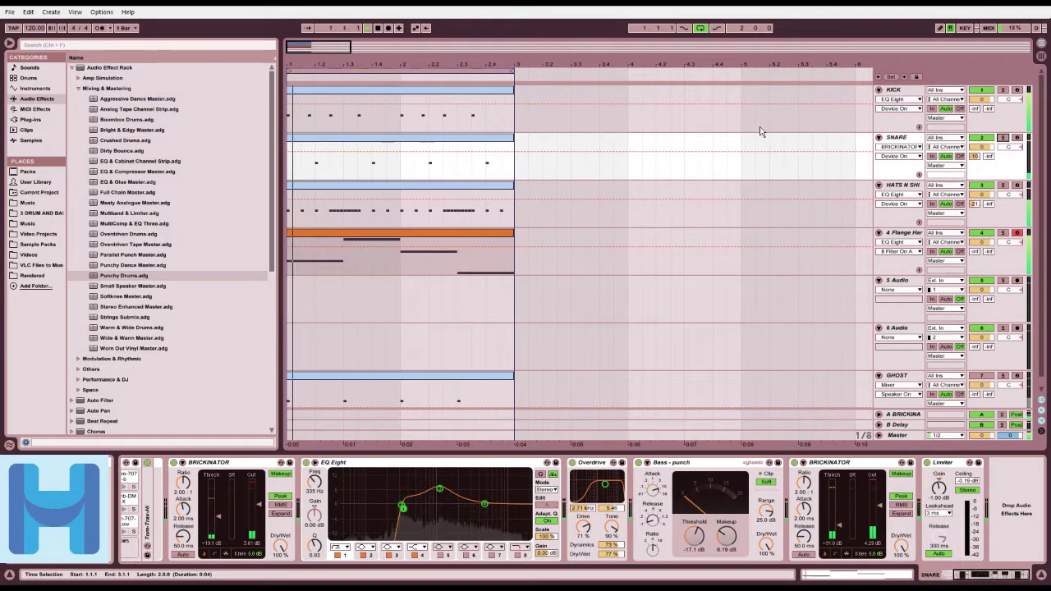
Step: Solo KICK and set its Overdrive to 114 Hz, bandwidth 1.92, Drive 74%, Tone 73%, Dynamics 52% and Dry/Wet 22%
left_click(906, 92)
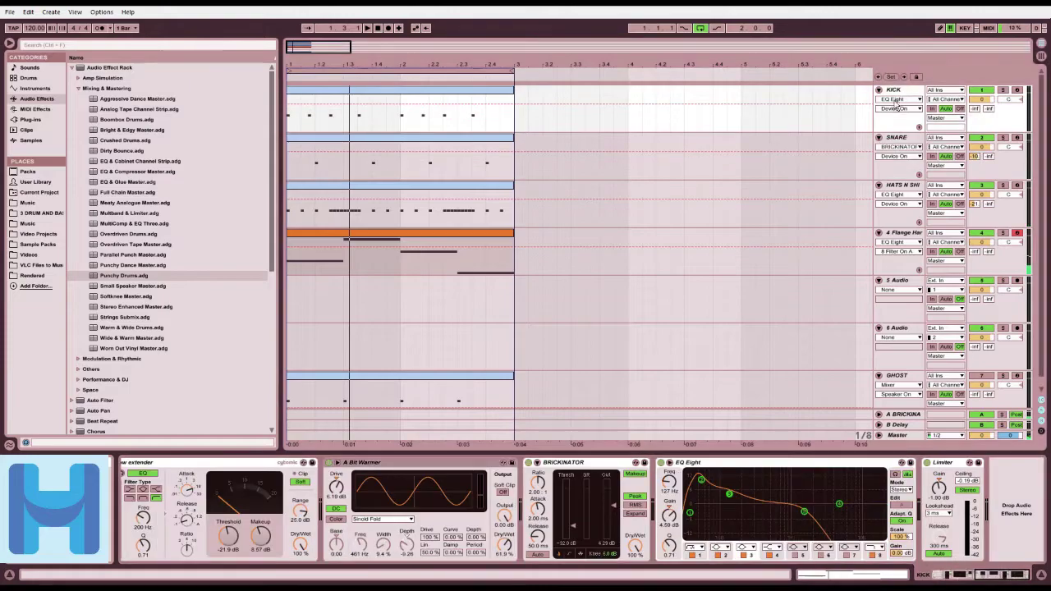
left_click(985, 577)
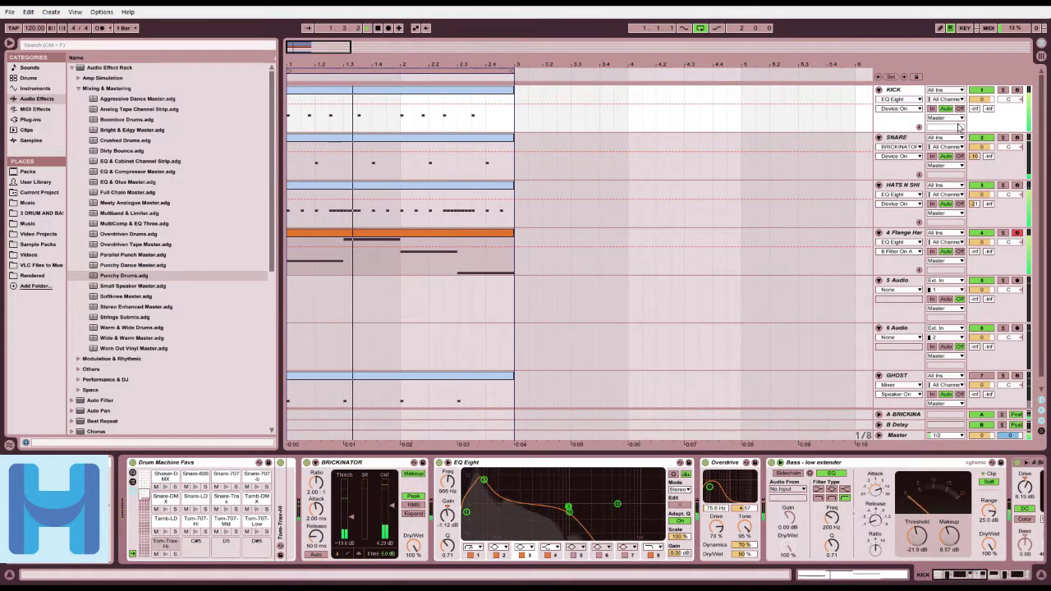
left_click(1002, 91)
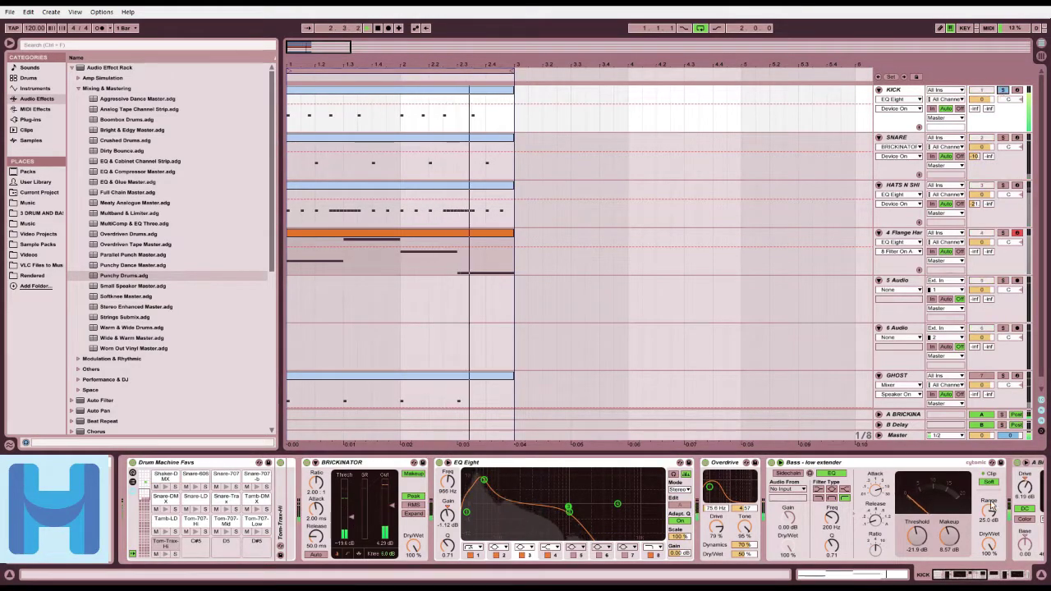
left_click_drag(961, 576, 980, 575)
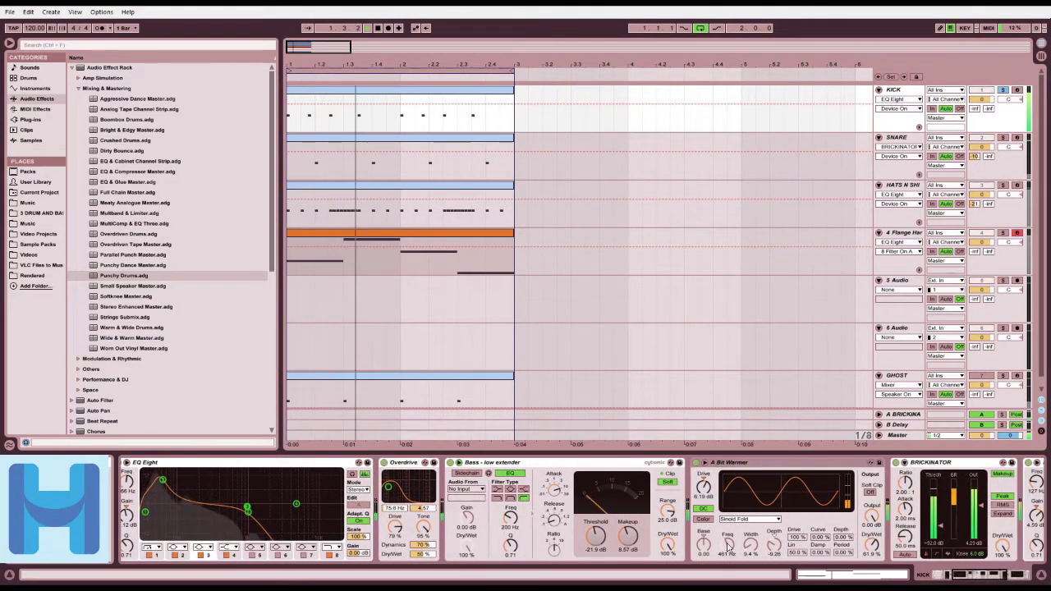
left_click_drag(390, 490, 422, 572)
left_click_drag(391, 493, 392, 494)
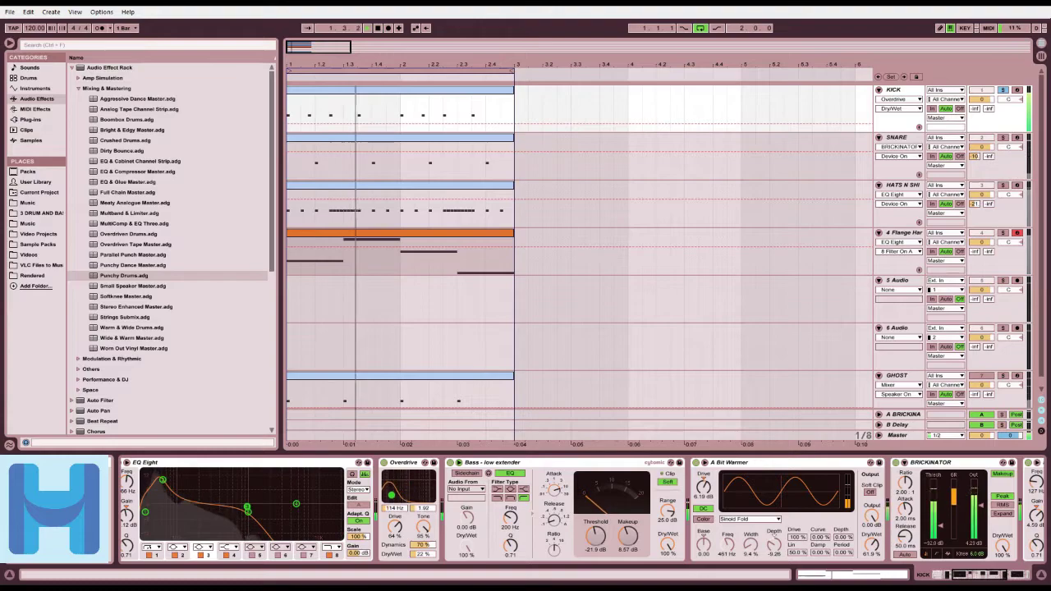
left_click_drag(422, 527, 394, 519)
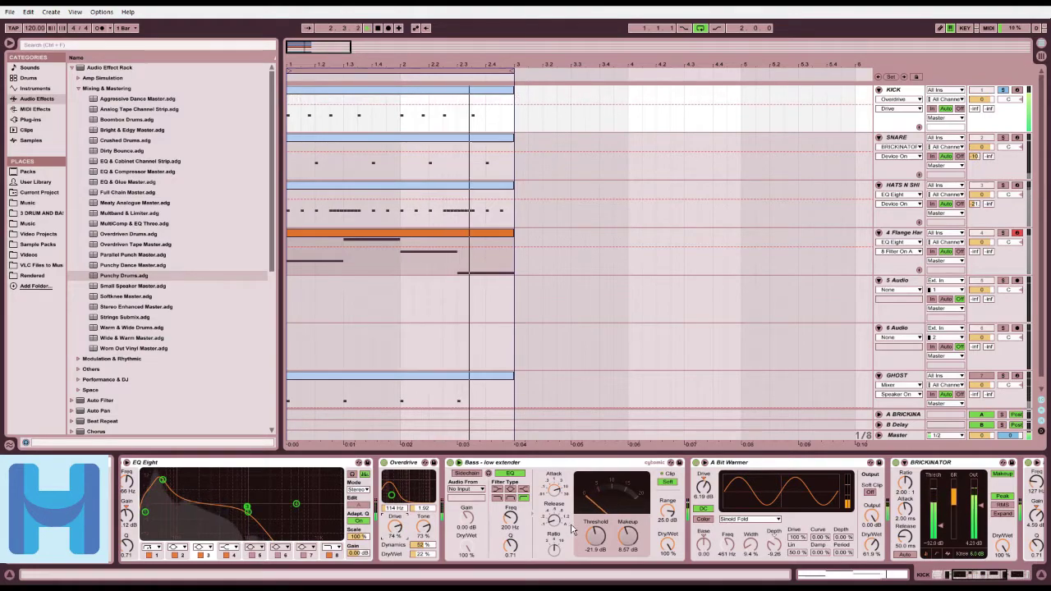
Step: Set the kick's Bass - low extender compressor to threshold -33.7 dB and makeup 7.14 dB, and unsolo the track
left_click_drag(630, 543, 626, 507)
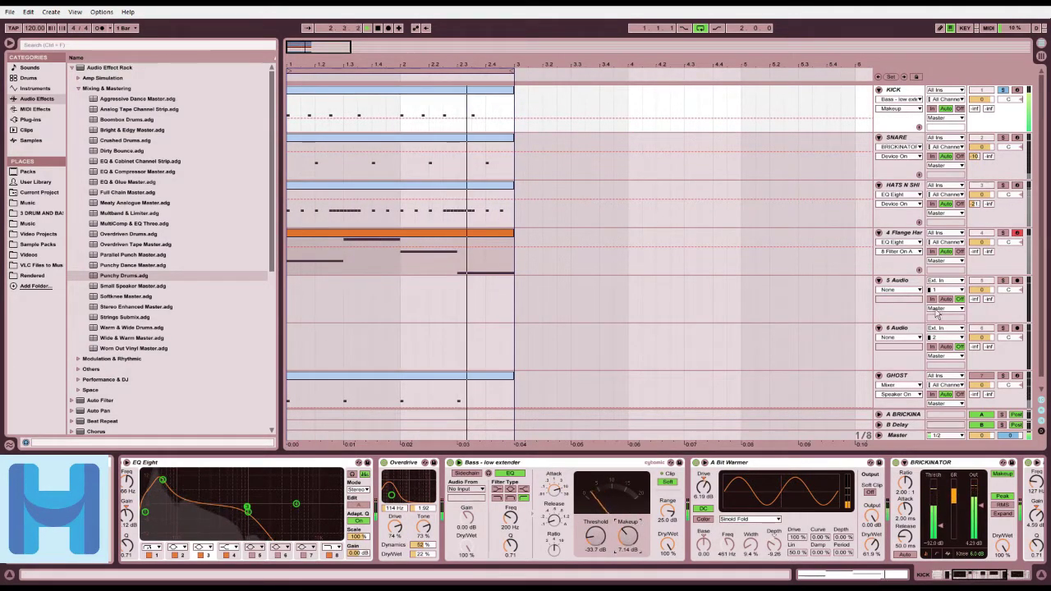
left_click(1003, 91)
key("space")
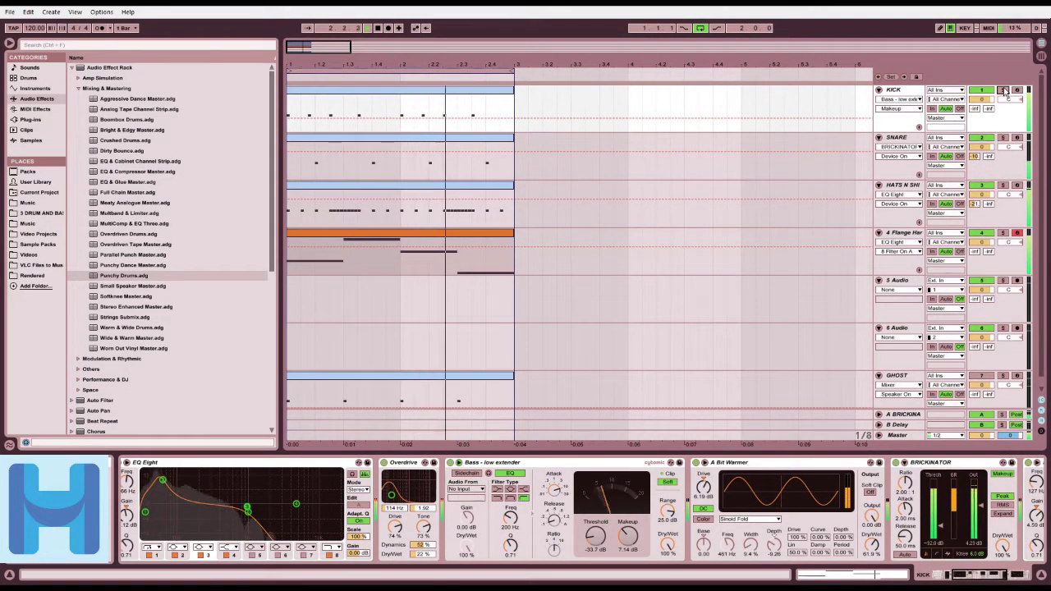
Step: Solo KICK and move band 3 of its first EQ Eight to 187 Hz with 5.58 dB gain
left_click(1002, 90)
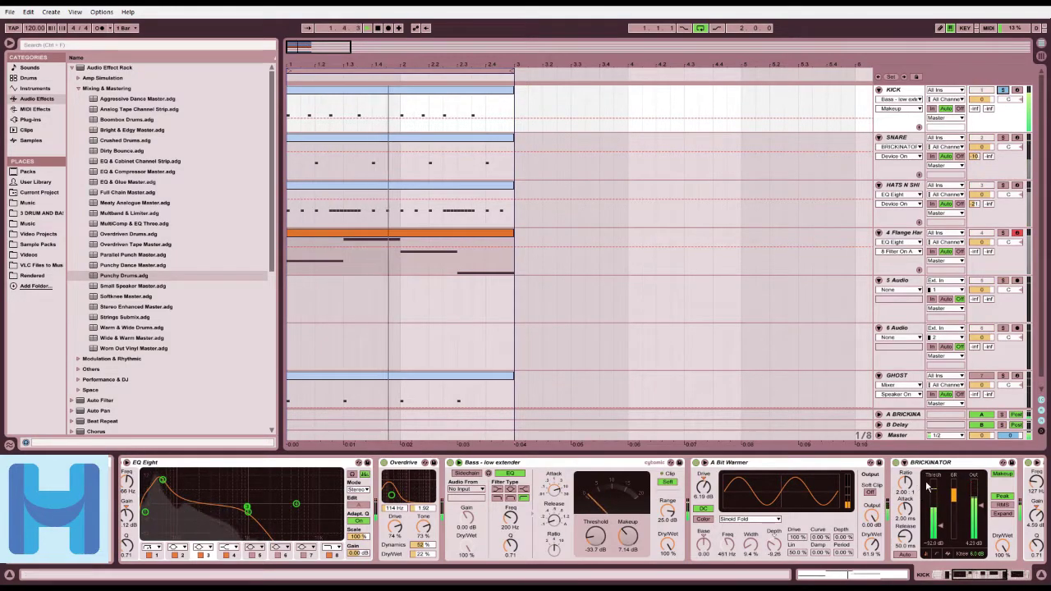
left_click(954, 575)
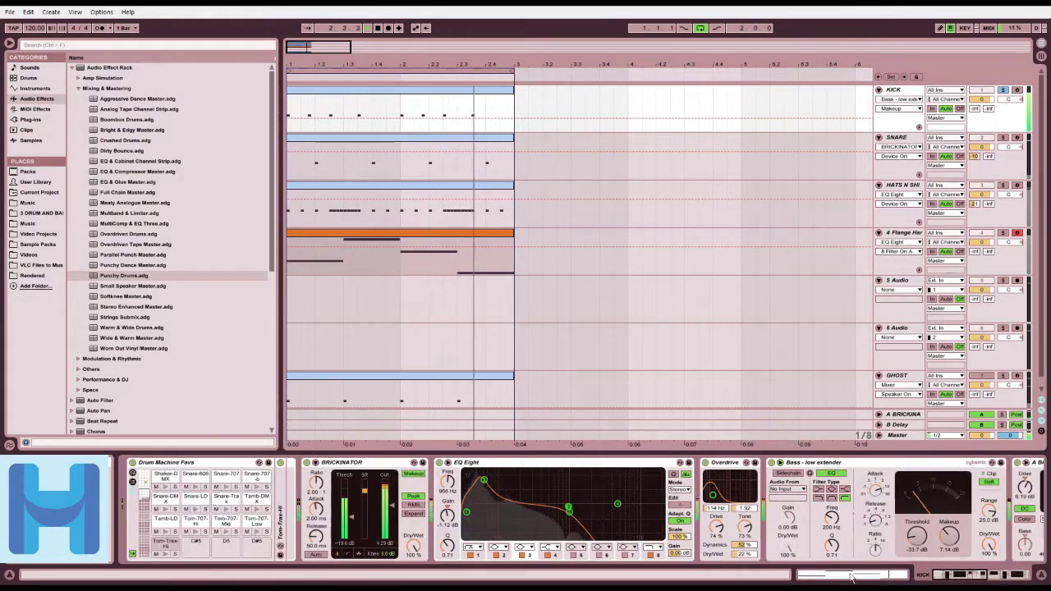
left_click(484, 479)
left_click_drag(568, 506, 519, 492)
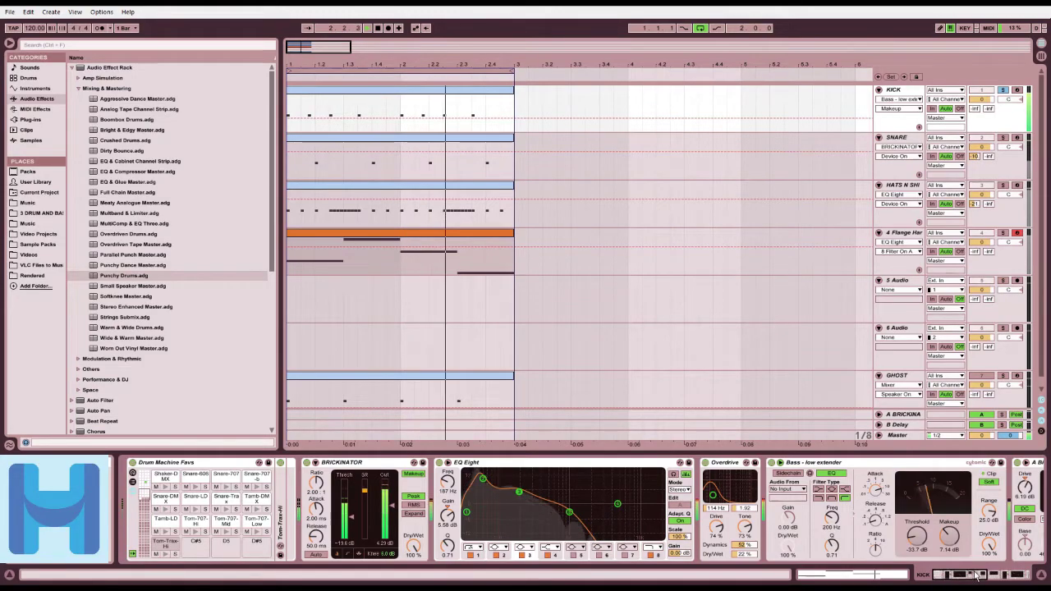
Step: Move band 3 of the kick's second EQ Eight to 216 Hz with 8.06 dB gain, and unsolo the track
left_click_drag(962, 575, 995, 575)
left_click_drag(870, 493, 890, 488)
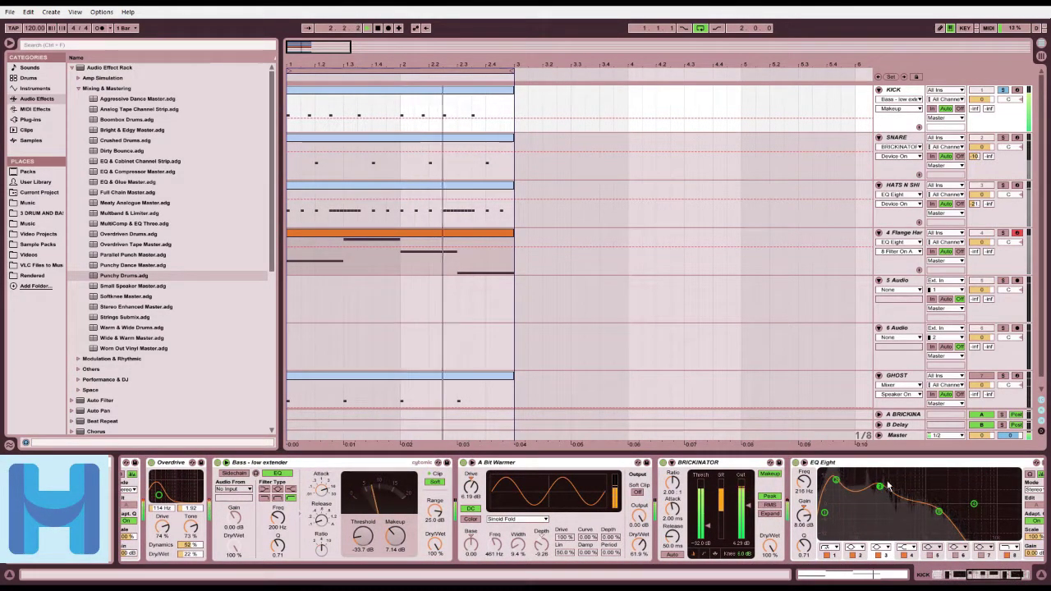
left_click(1002, 92)
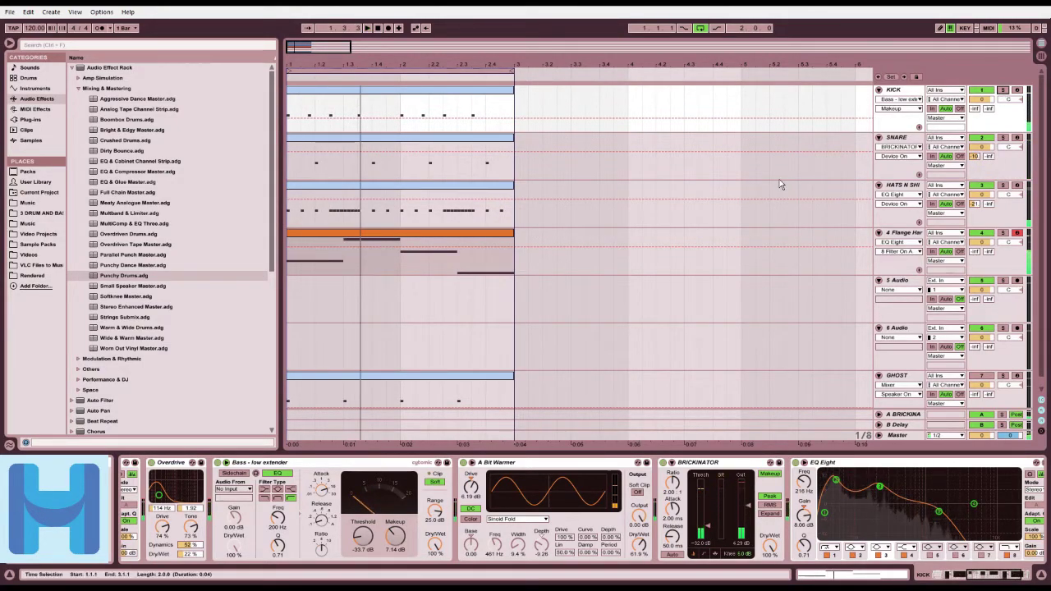
Step: Place the sample "5A Cm - OH_.wav" from the FRANKJAVCEE FUTURE BASS sample pack at the start of the 5 Audio track
scroll(785, 217, "down", 1)
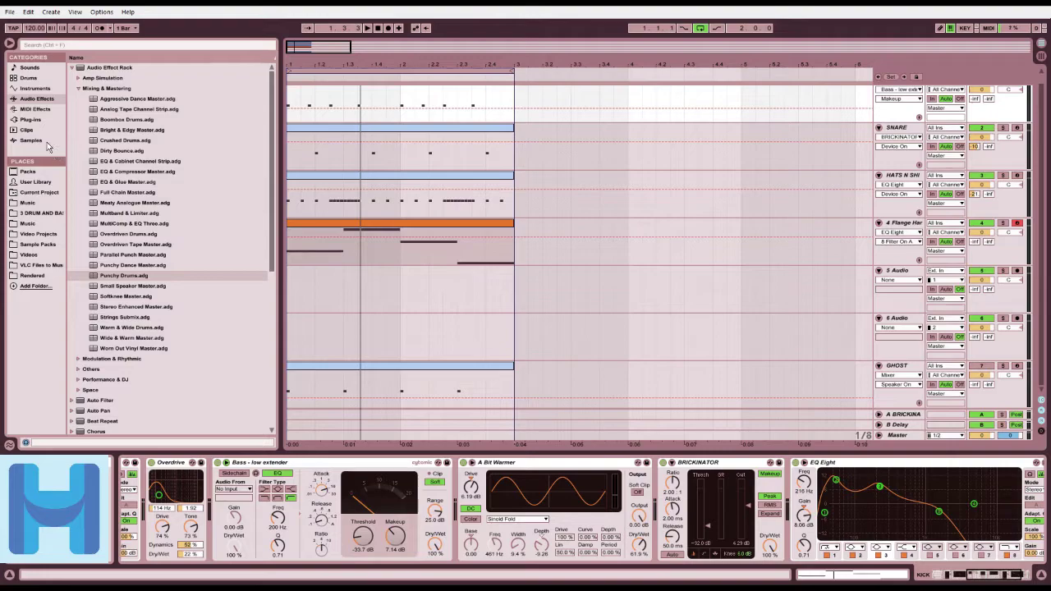
left_click(29, 203)
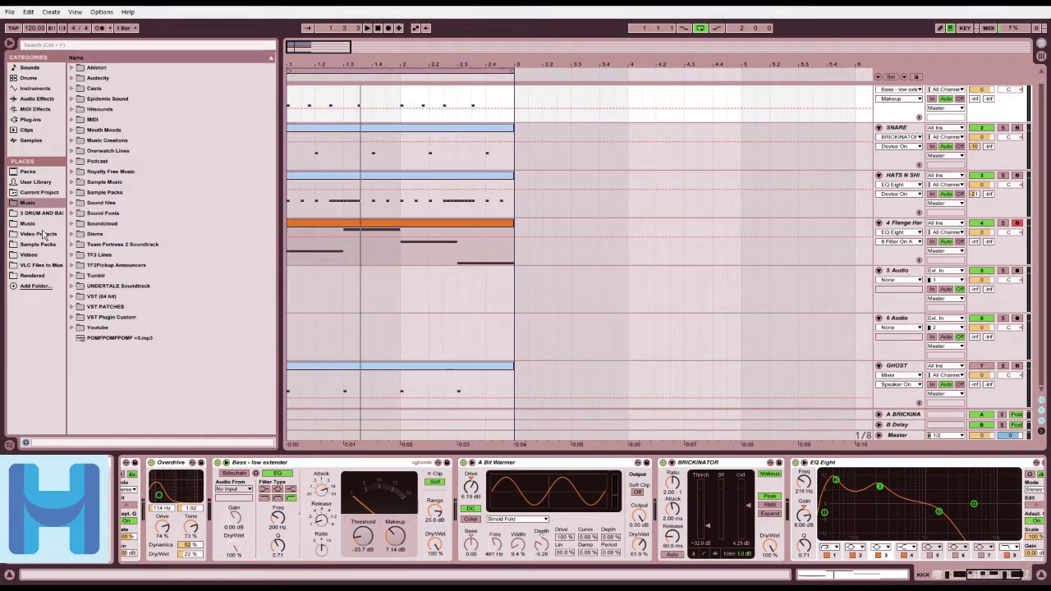
left_click(74, 207)
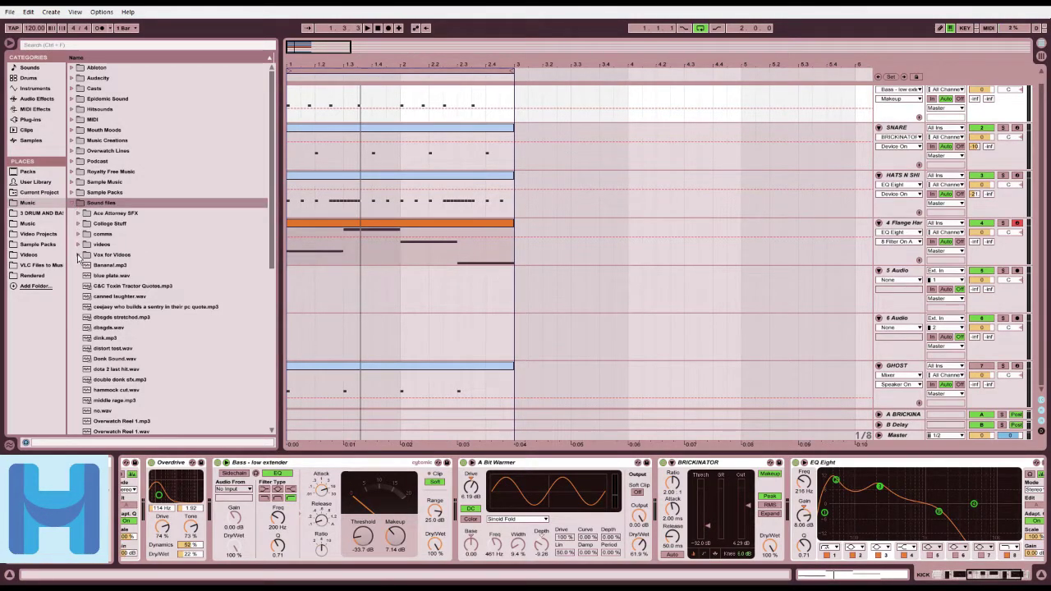
left_click(73, 207)
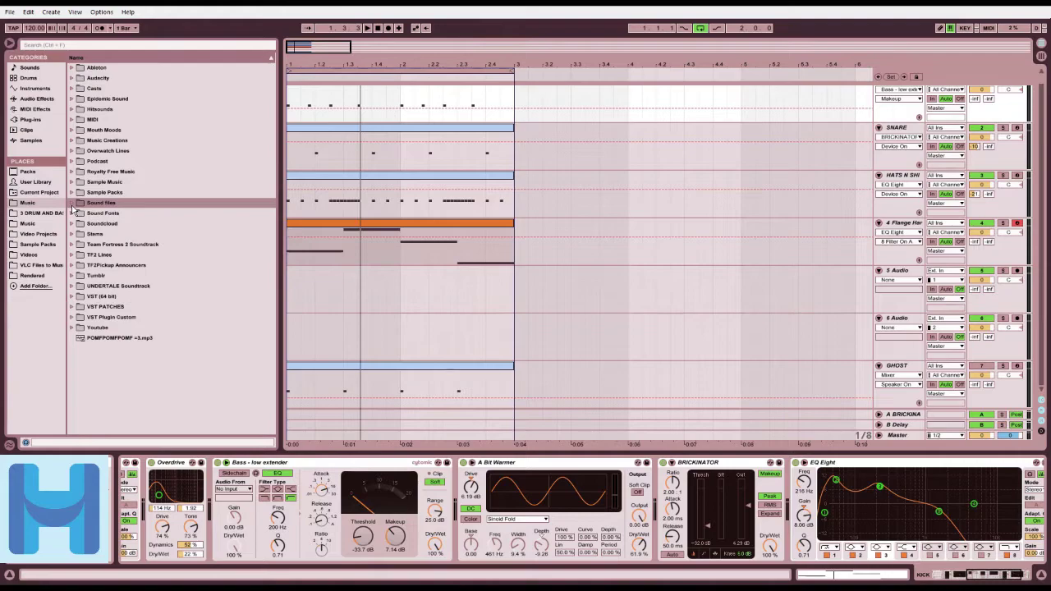
left_click(72, 194)
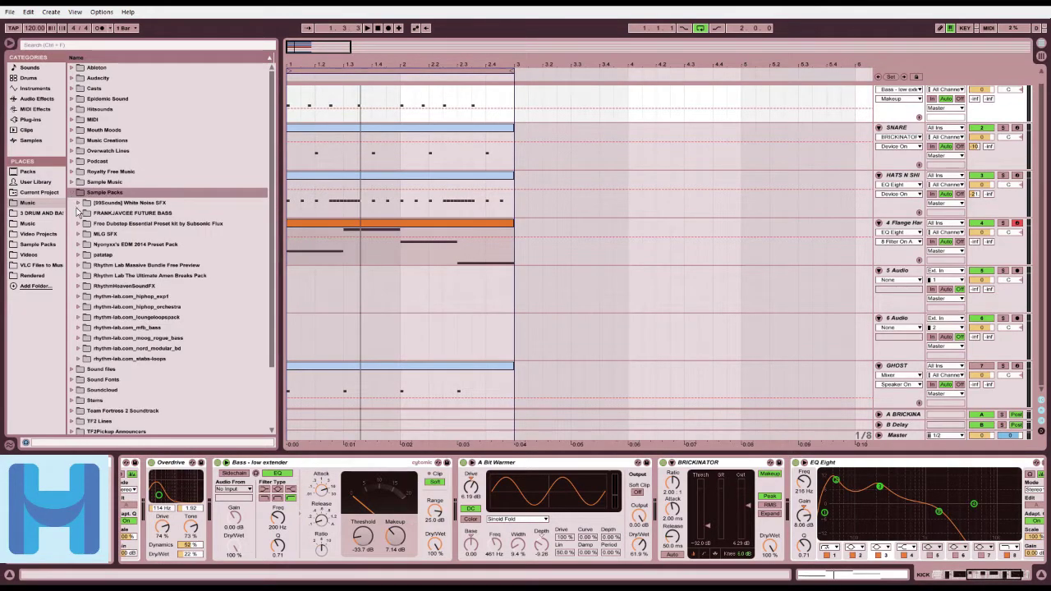
left_click(78, 212)
left_click(120, 306)
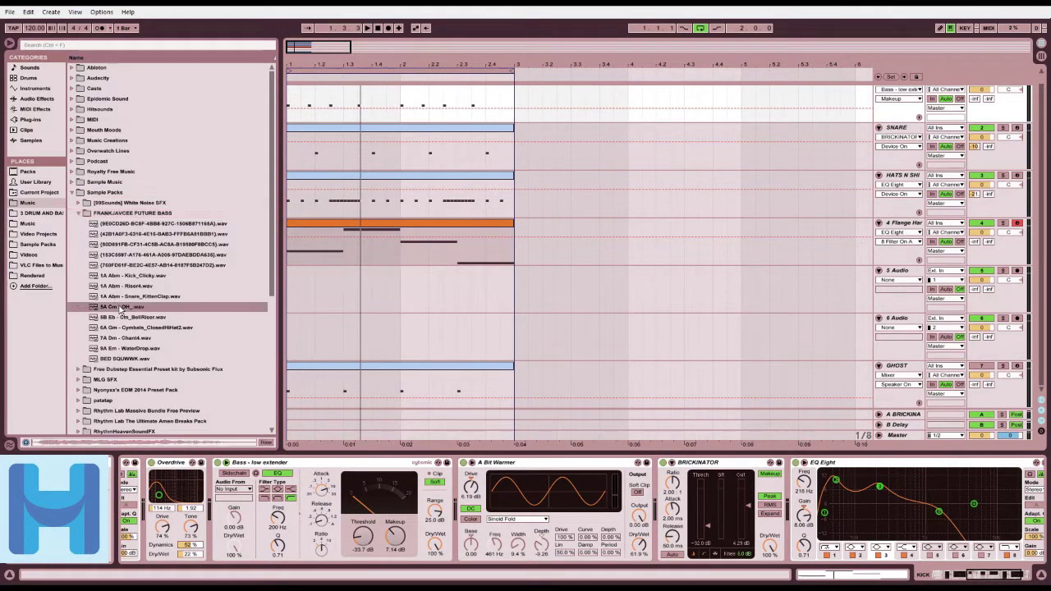
left_click_drag(136, 308, 306, 277)
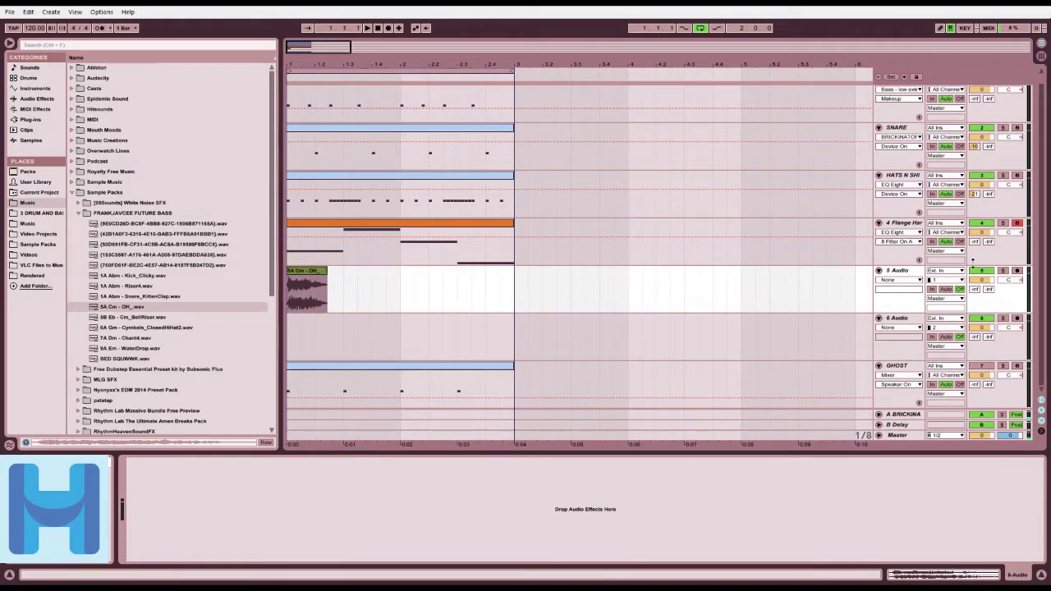
Step: Solo 5 Audio, listen to it, and add a Compressor, an EQ Eight and a Limiter to the track
left_click(1002, 271)
key("space")
key("space")
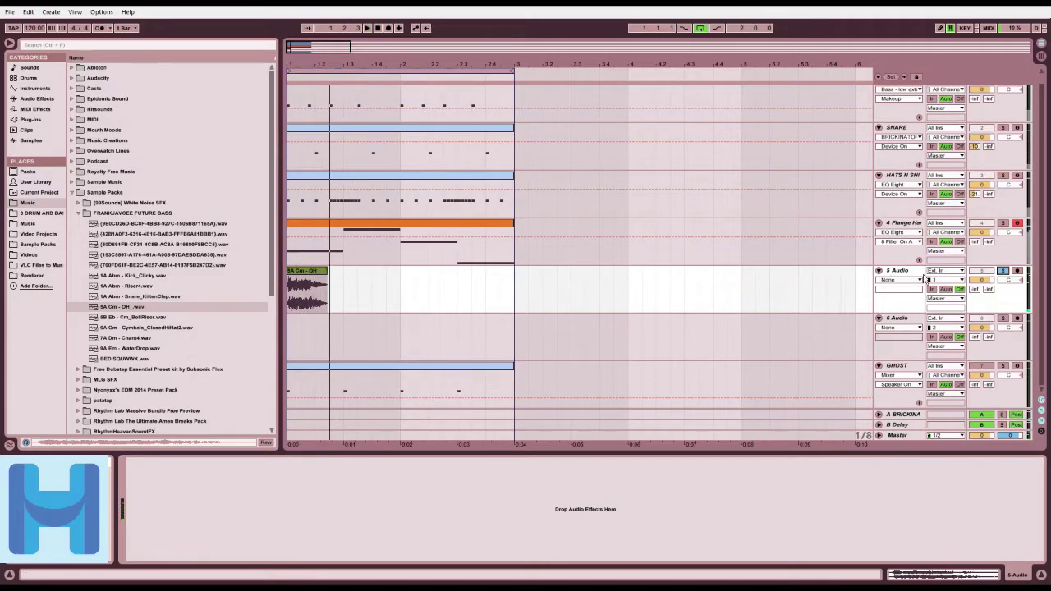
left_click(37, 98)
scroll(71, 205, "down", 10)
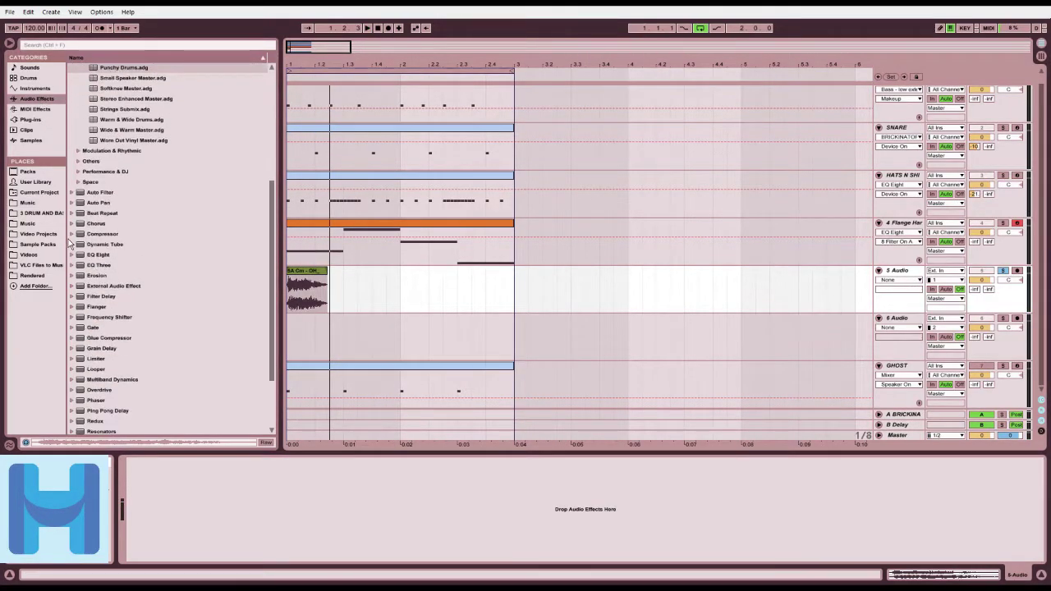
left_click(80, 234)
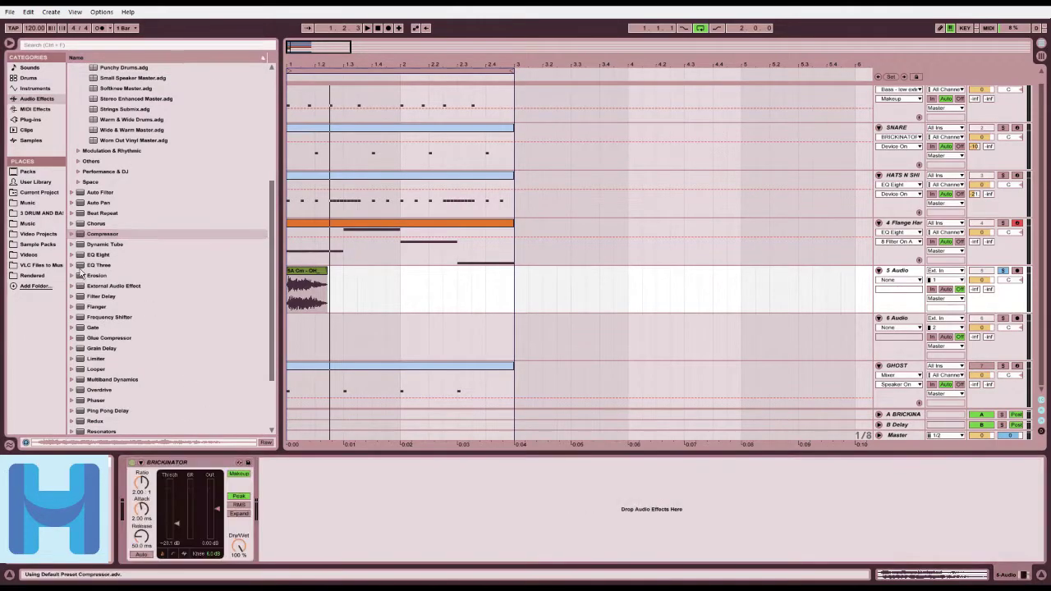
left_click_drag(78, 260, 326, 496)
scroll(95, 297, "down", 3)
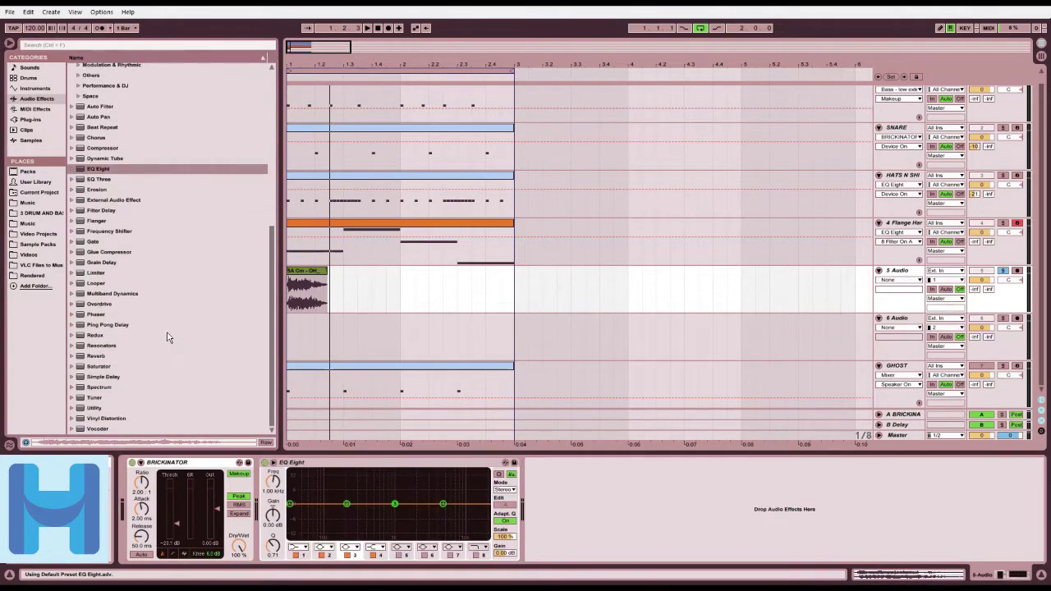
left_click(83, 274)
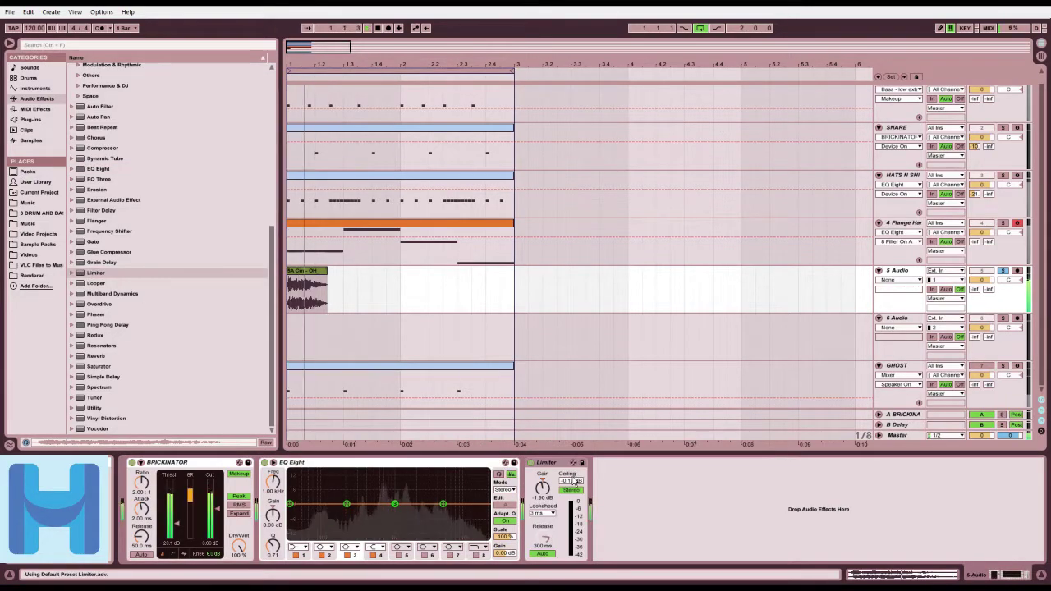
Step: Shape the vocal's EQ Eight with a band 1 low cut, band 3 at 2.55 kHz and 5.83 dB, and a band 8 high cut near 4.87 kHz
left_click(303, 555)
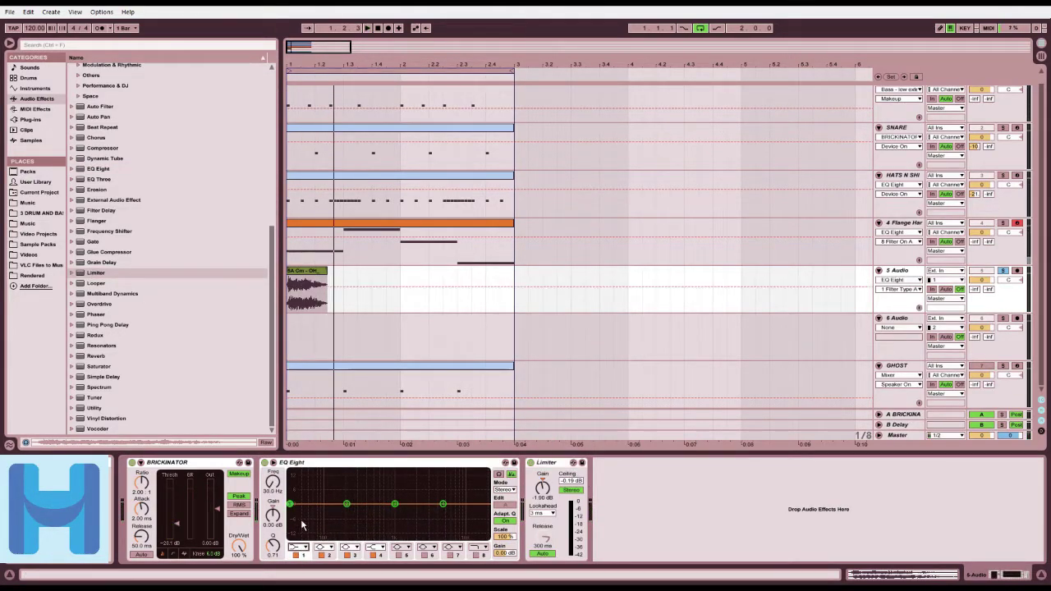
left_click_drag(361, 503, 416, 494)
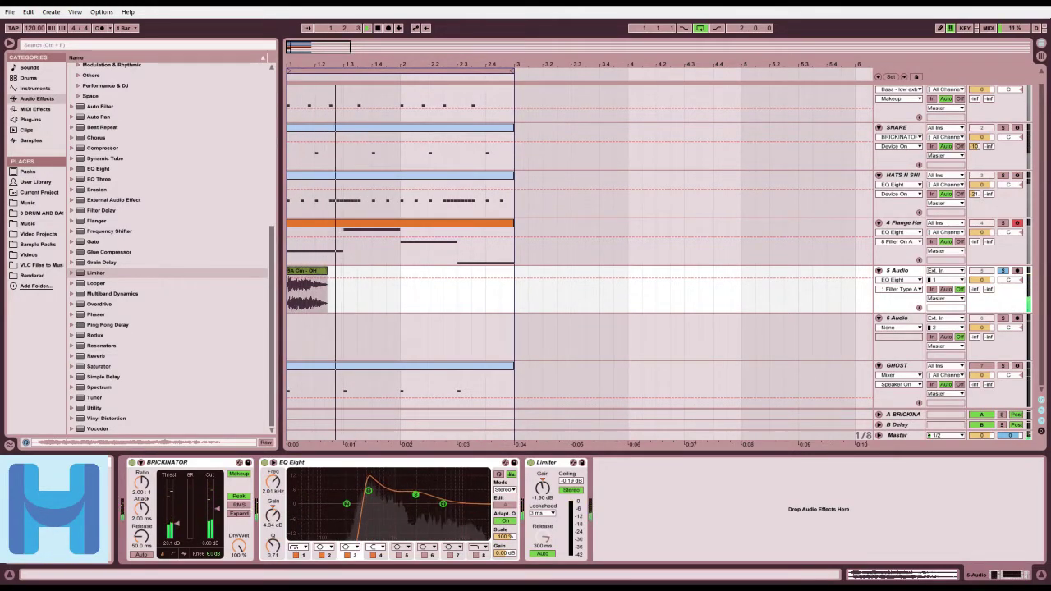
left_click(476, 556)
left_click_drag(480, 511, 441, 515)
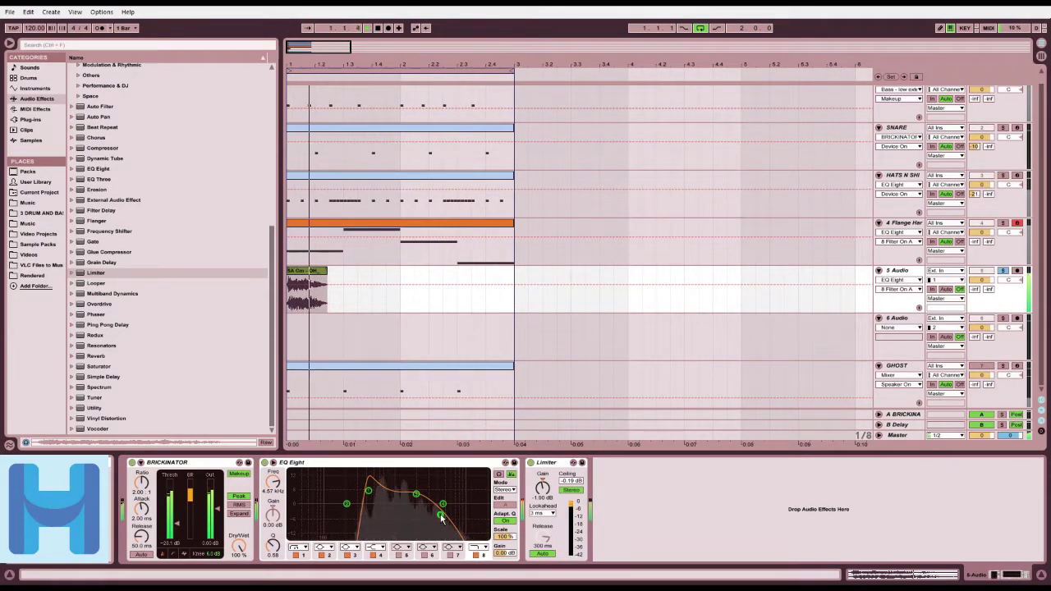
mouse_move(369, 491)
left_mouse_down()
mouse_move(350, 491)
mouse_move(359, 497)
left_mouse_up()
left_click_drag(415, 494, 423, 491)
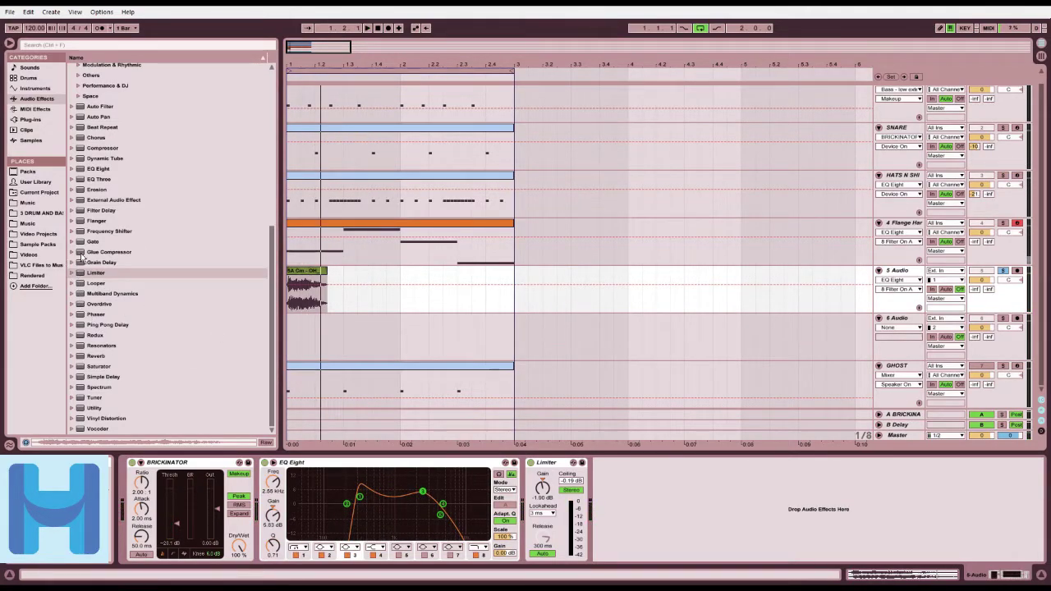
Step: Try an Overdrive before the Limiter on 5 Audio, listen to it, and remove it
left_click_drag(90, 305, 568, 490)
key("space")
key("space")
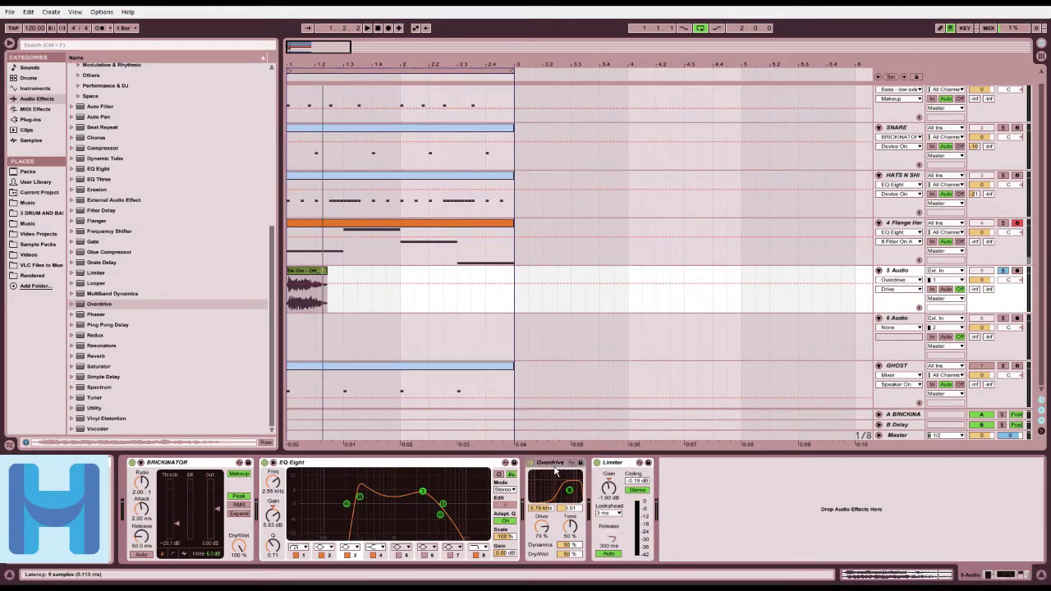
key("Delete")
Step: Add a Ping Pong Delay before the Limiter with beat division 6, filter 233 Hz, bandwidth 2.56 and Dry/Wet 49%, and unsolo 5 Audio
left_click_drag(87, 325, 574, 489)
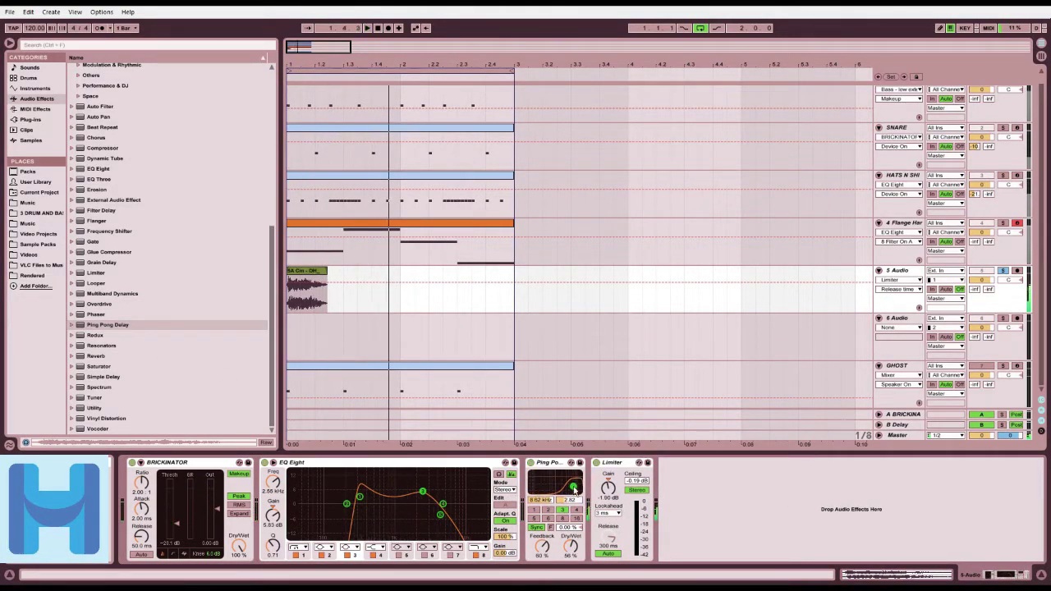
left_click_drag(572, 555, 572, 566)
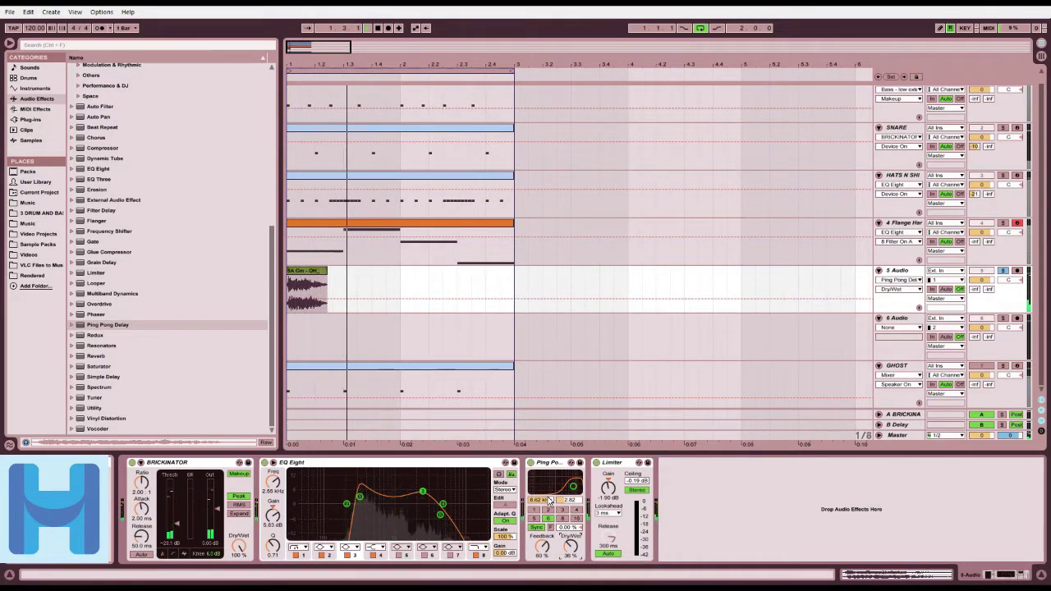
left_click_drag(573, 485, 546, 484)
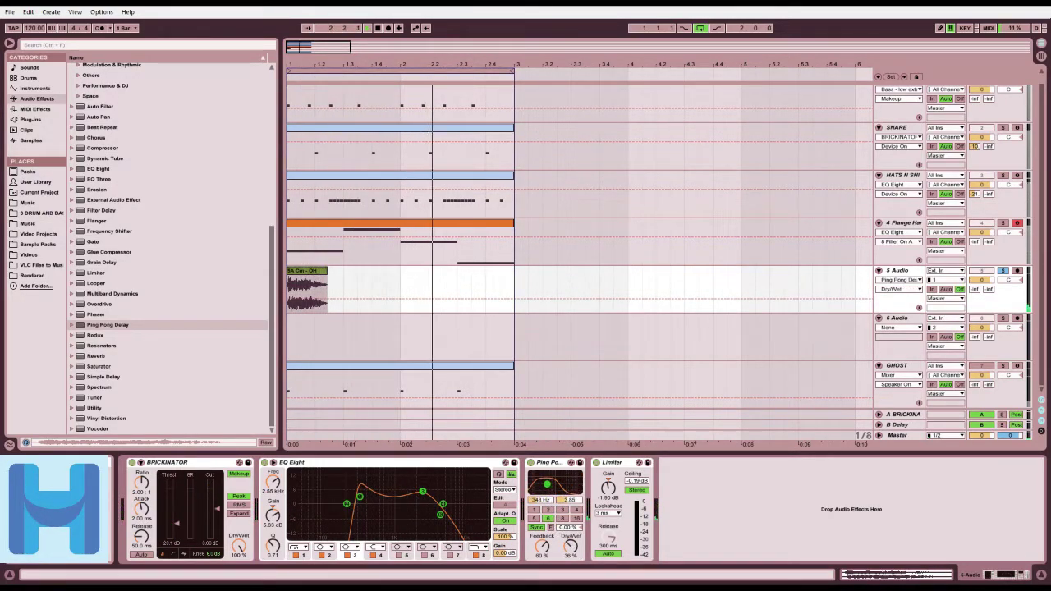
left_click_drag(569, 549, 569, 538)
left_click(543, 547)
left_click_drag(546, 485, 543, 489)
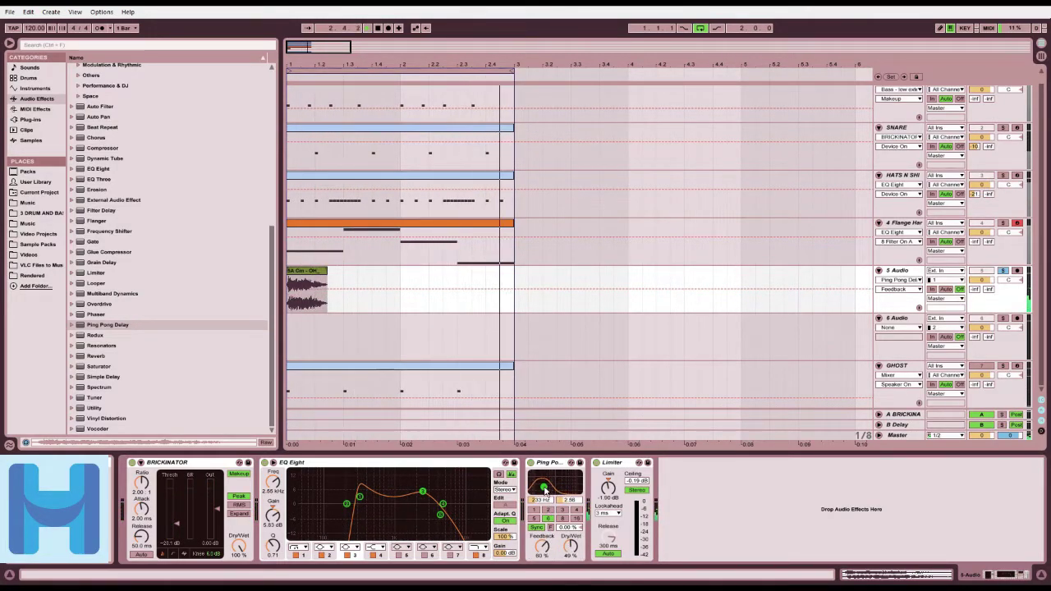
left_click(1003, 271)
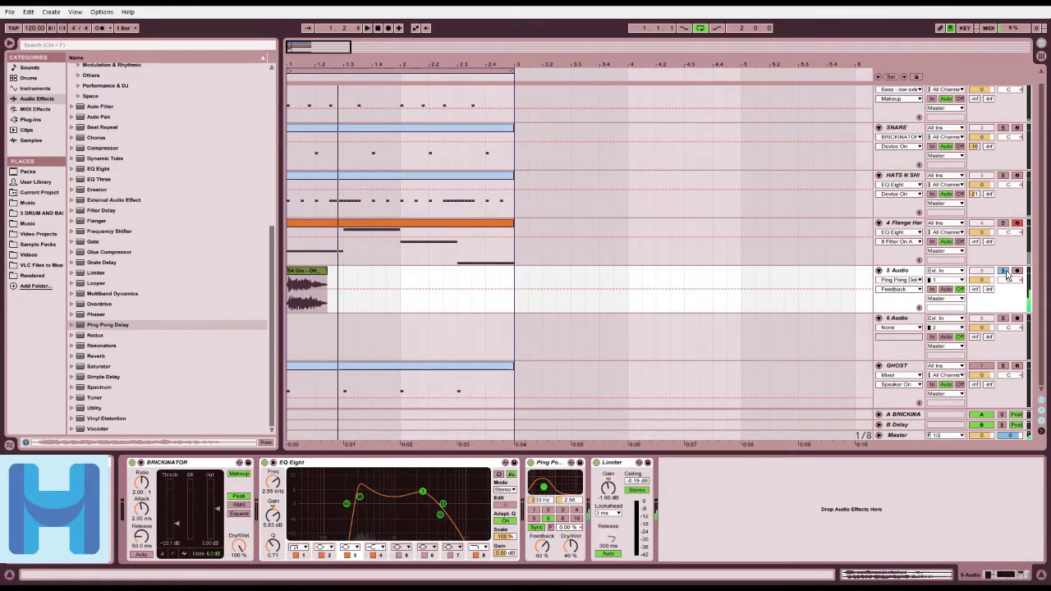
left_click(1006, 272)
key("space")
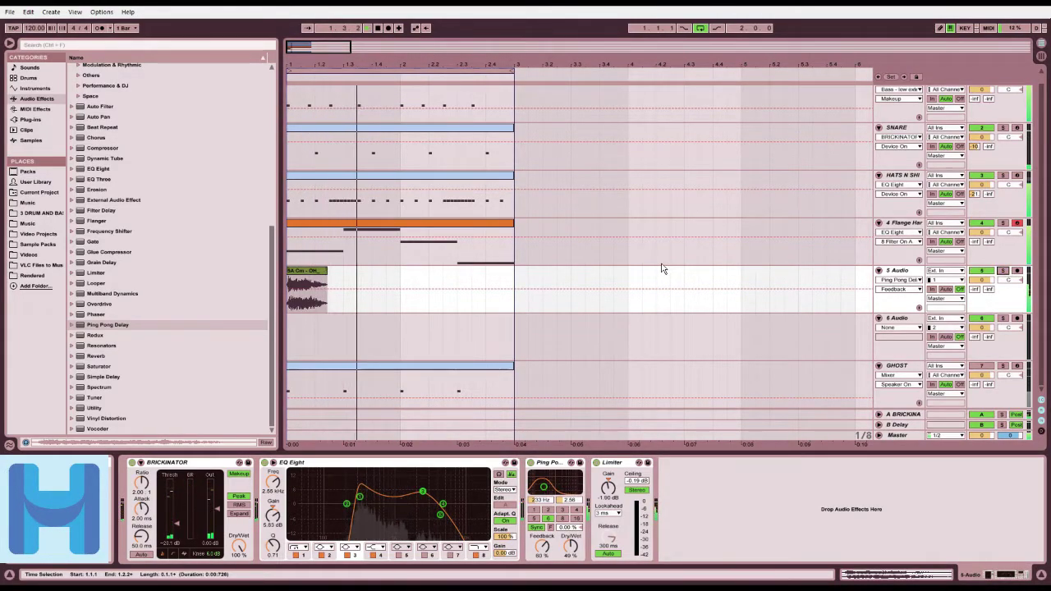
Step: Lengthen the arrangement loop to four bars and repeat the kick, snare and hats clips up to bar 5
left_click(568, 161)
mouse_move(383, 63)
left_mouse_down()
mouse_move(372, 64)
mouse_move(528, 82)
left_mouse_up()
left_click(394, 120)
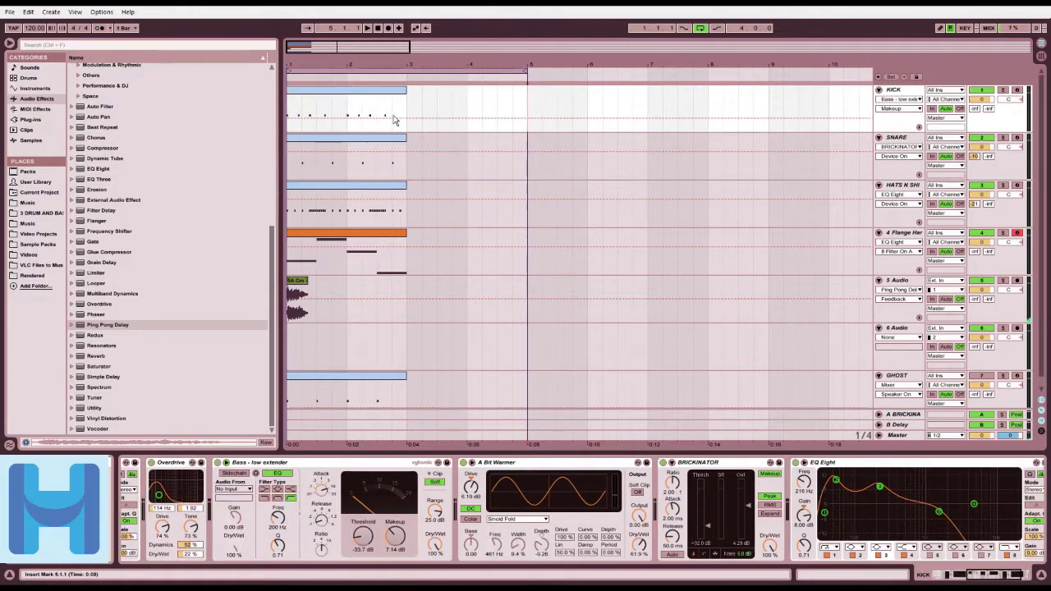
left_click_drag(402, 86, 526, 91)
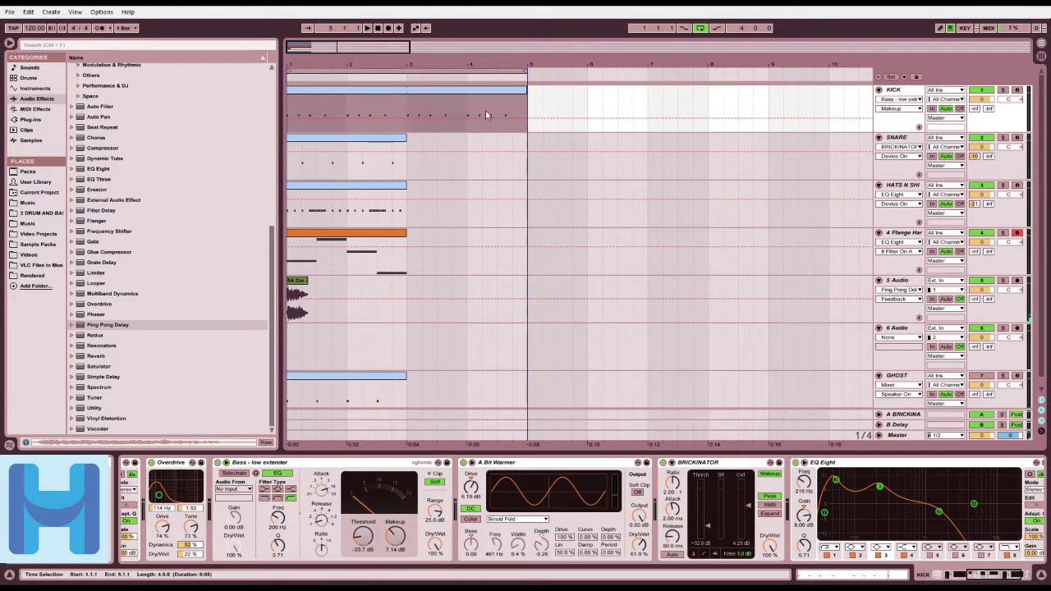
left_click_drag(403, 137, 528, 137)
left_click_drag(402, 184, 530, 185)
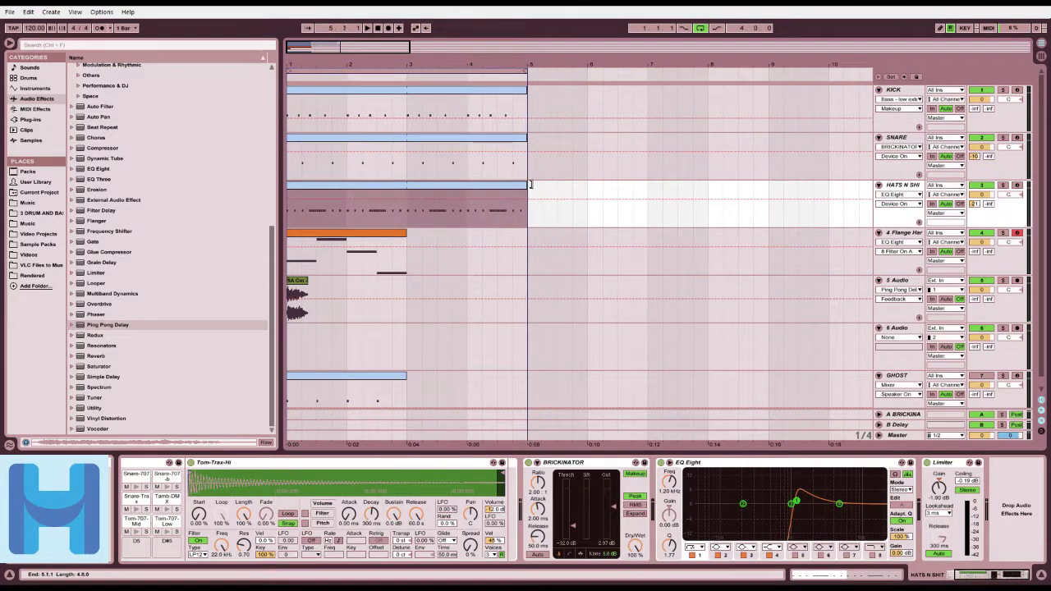
Step: Repeat the Flange Harp clip up to bar 5, keeping its clip loop on
double_click(380, 235)
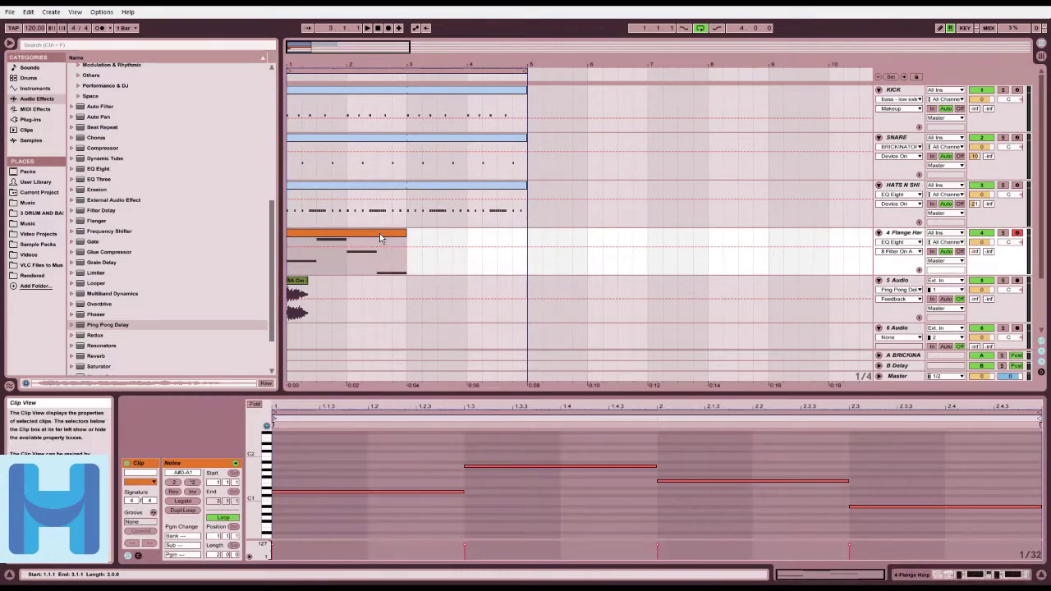
mouse_move(406, 234)
left_mouse_down()
mouse_move(482, 234)
mouse_move(413, 237)
left_mouse_up()
left_click(224, 518)
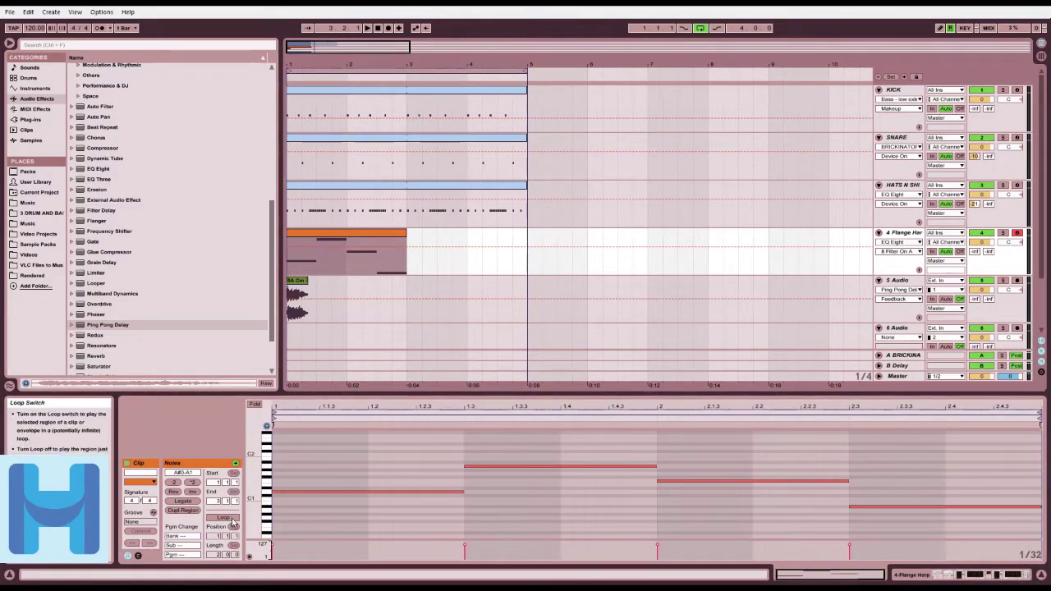
left_click_drag(405, 234, 537, 235)
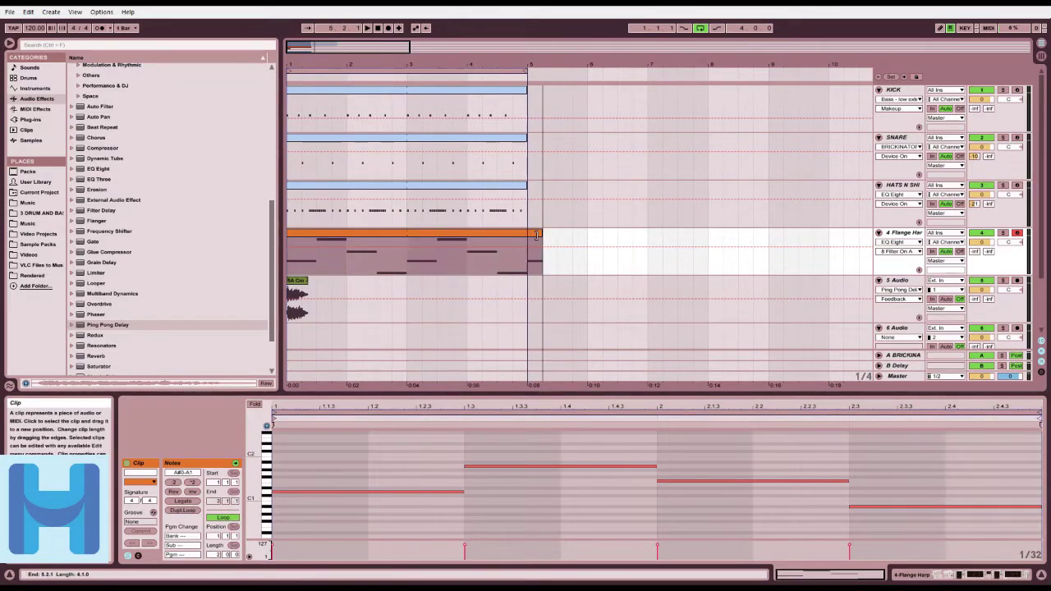
Step: Extend the GHOST clip up to bar 5 and play the four-bar loop
scroll(487, 279, "down", 3)
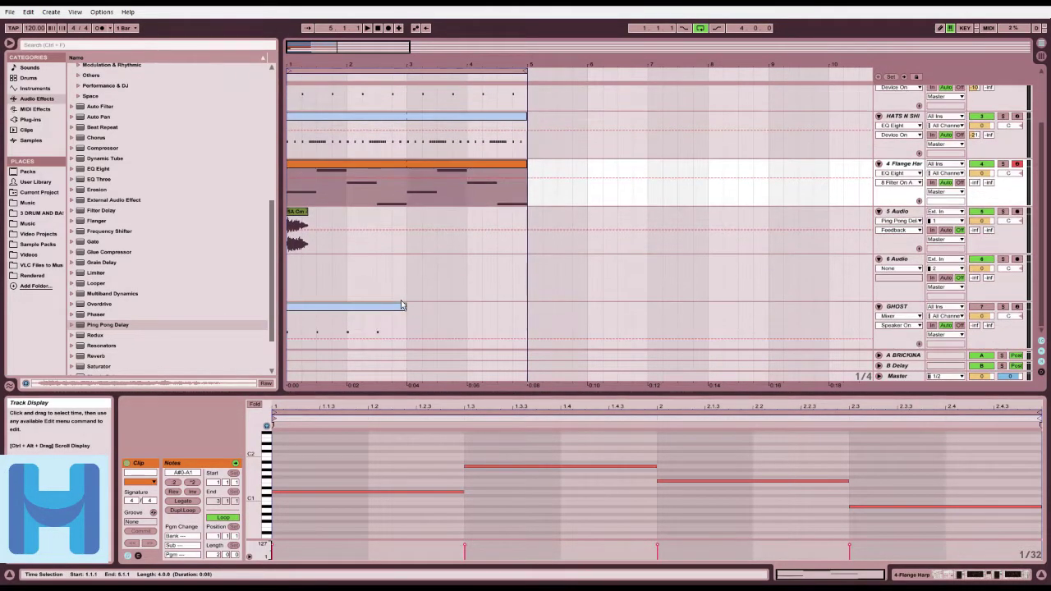
left_click(405, 306)
left_click_drag(405, 306, 527, 309)
key("space")
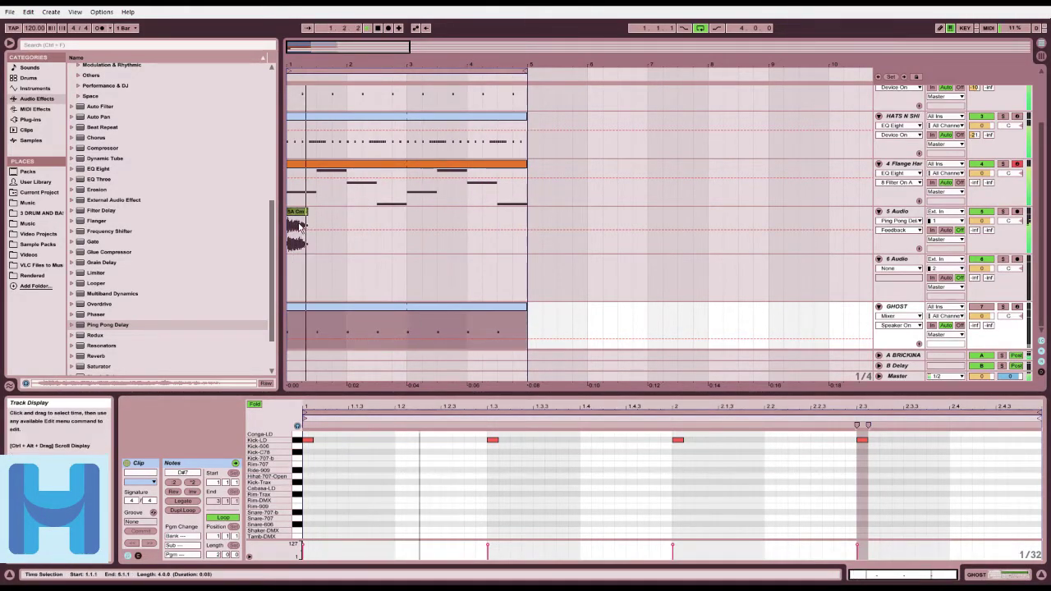
Step: Move the OH sample on 5 Audio to the start of bar 3 and listen to the arrangement from there
left_click_drag(297, 212, 412, 213)
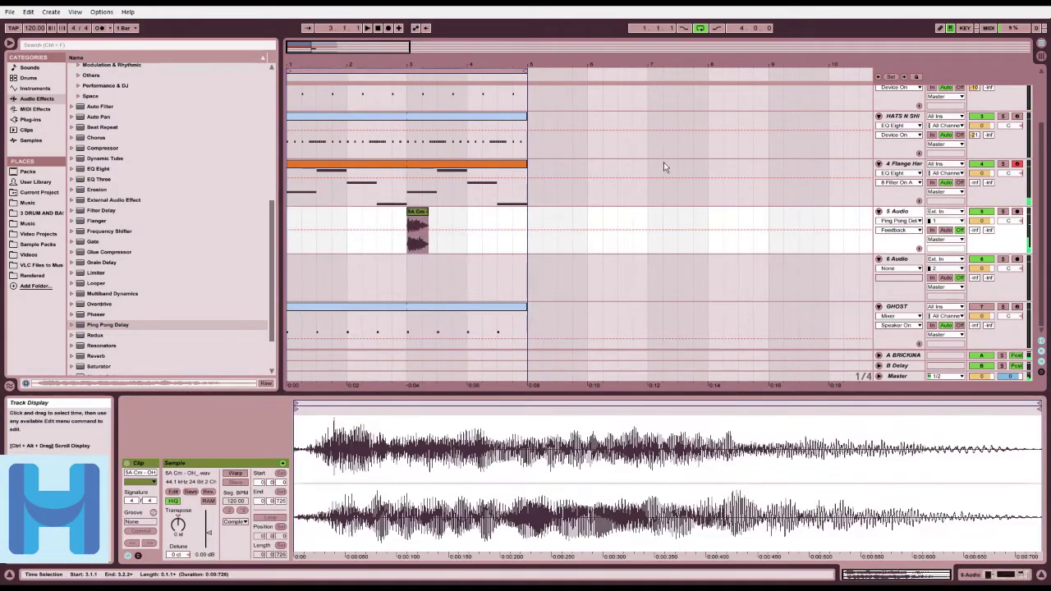
left_click(380, 30)
key("space")
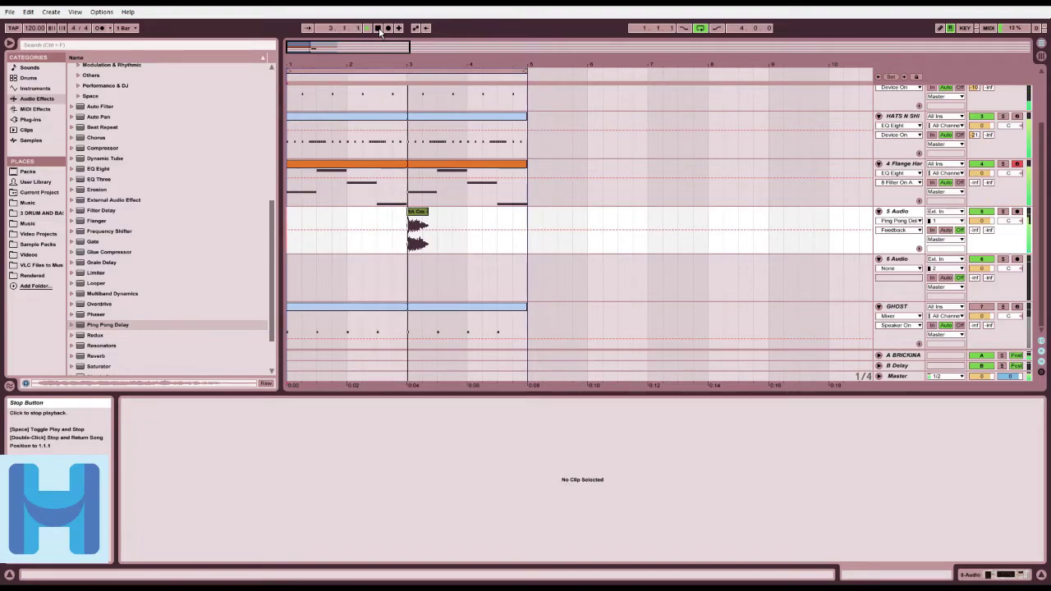
left_click(379, 29)
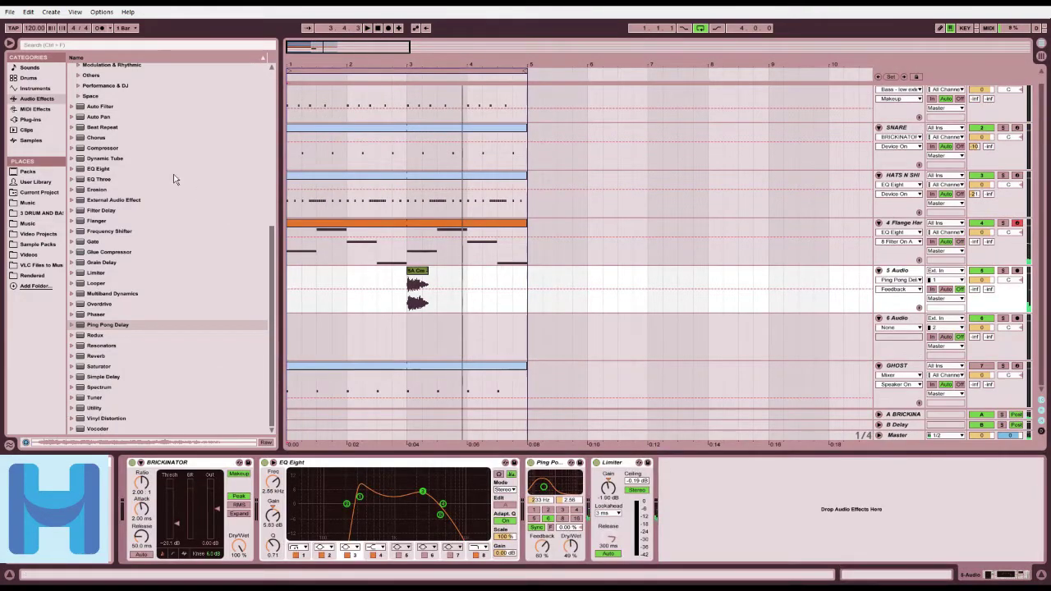
scroll(89, 133, "up", 2)
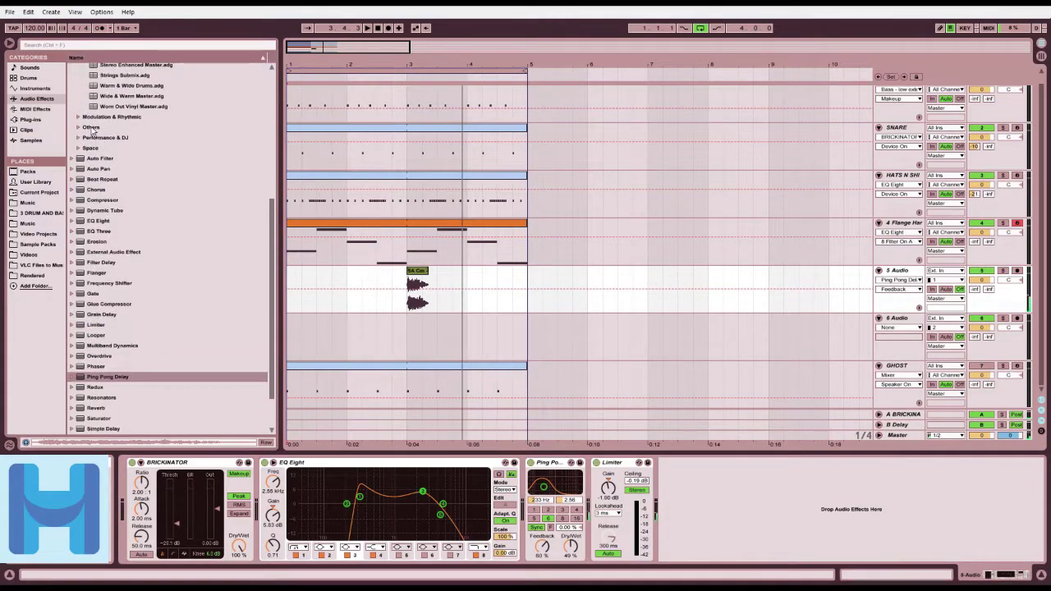
Step: Insert a Compressor between the Ping Pong Delay and Limiter on 5 Audio and set its output gain to 16.2 dB
left_click(86, 199)
mouse_move(585, 441)
left_mouse_down()
mouse_move(591, 476)
mouse_move(633, 544)
left_mouse_up()
key("space")
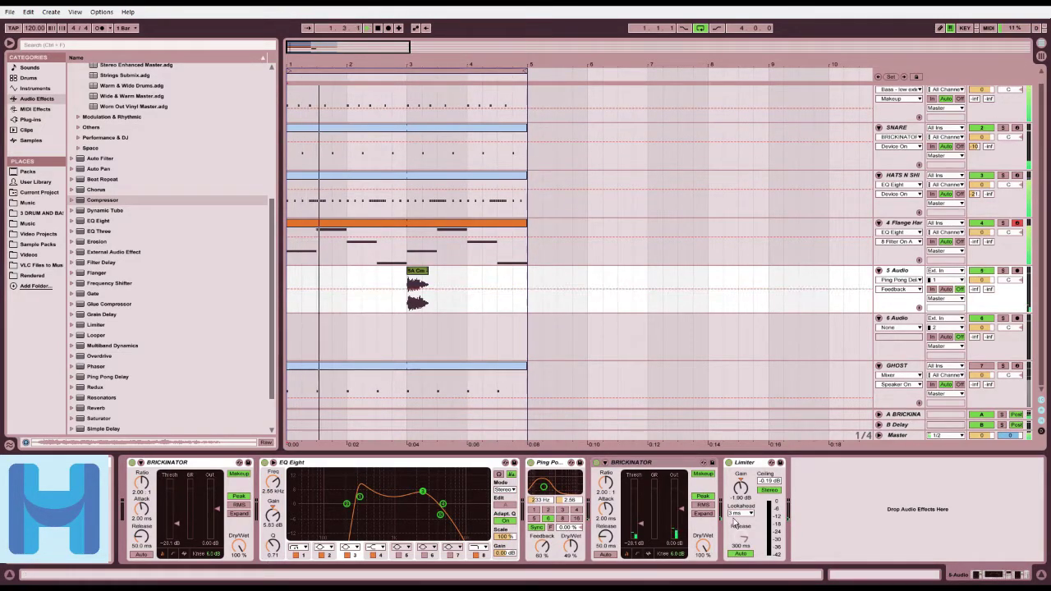
left_click(681, 513)
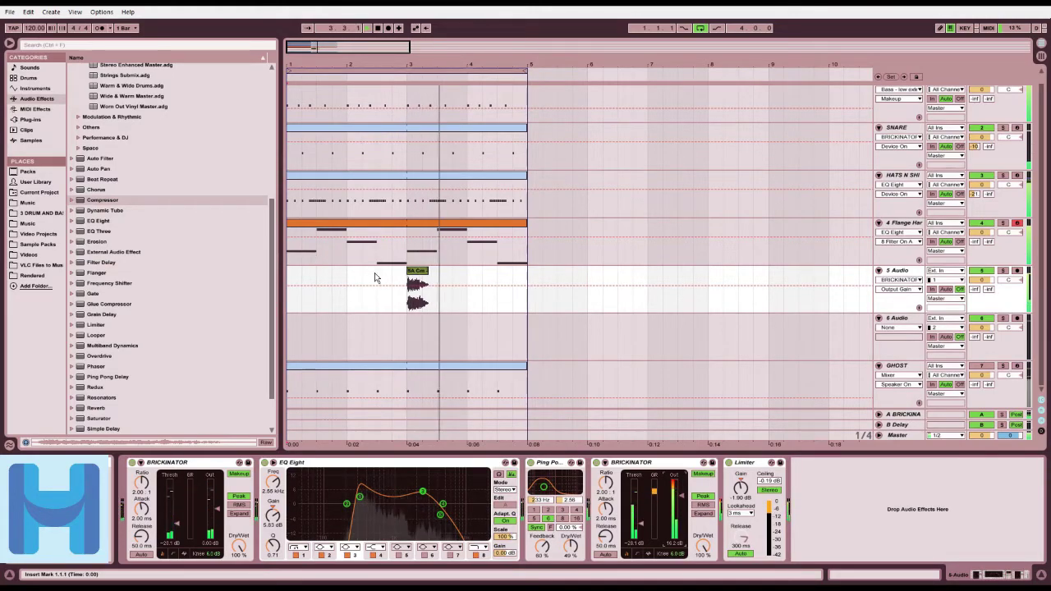
Step: Move the OH sample on 5 Audio to the start of bar 5 and lengthen the arrangement loop to eight bars
left_click_drag(425, 279, 547, 279)
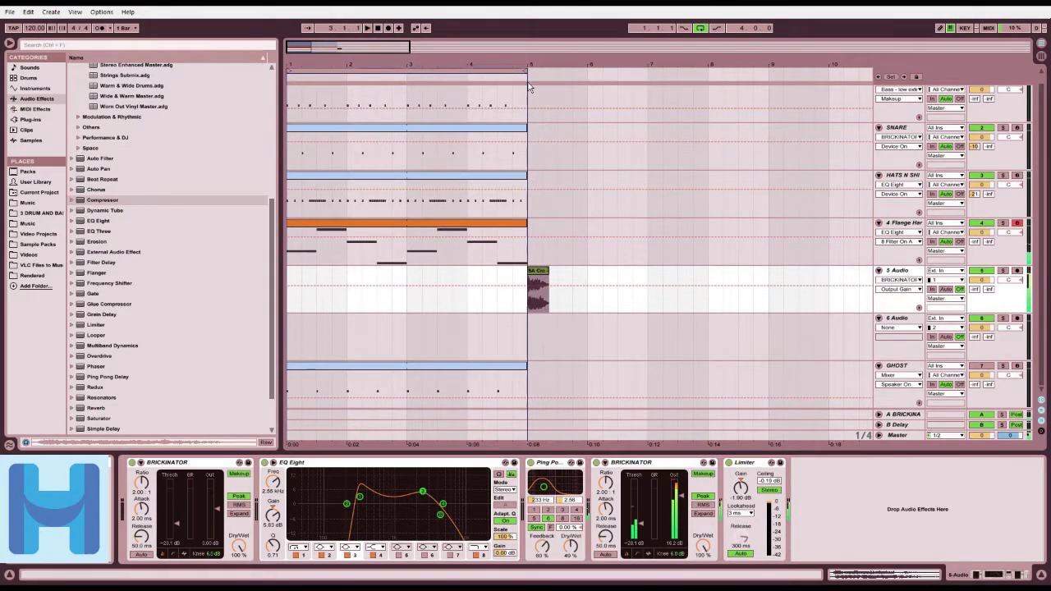
left_click(527, 75)
mouse_move(526, 73)
left_mouse_down()
mouse_move(796, 76)
mouse_move(770, 80)
left_mouse_up()
Step: Repeat the kick, snare, hats, Flange Harp and GHOST clips up to bar 9 and listen to the loop
scroll(492, 99, "up", 1)
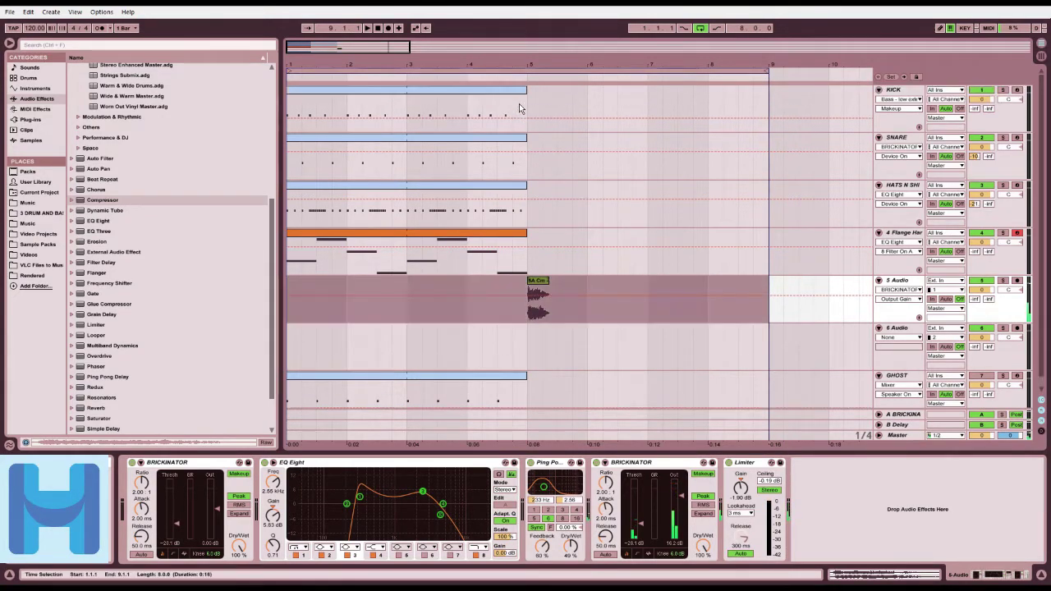
left_click_drag(523, 89, 769, 89)
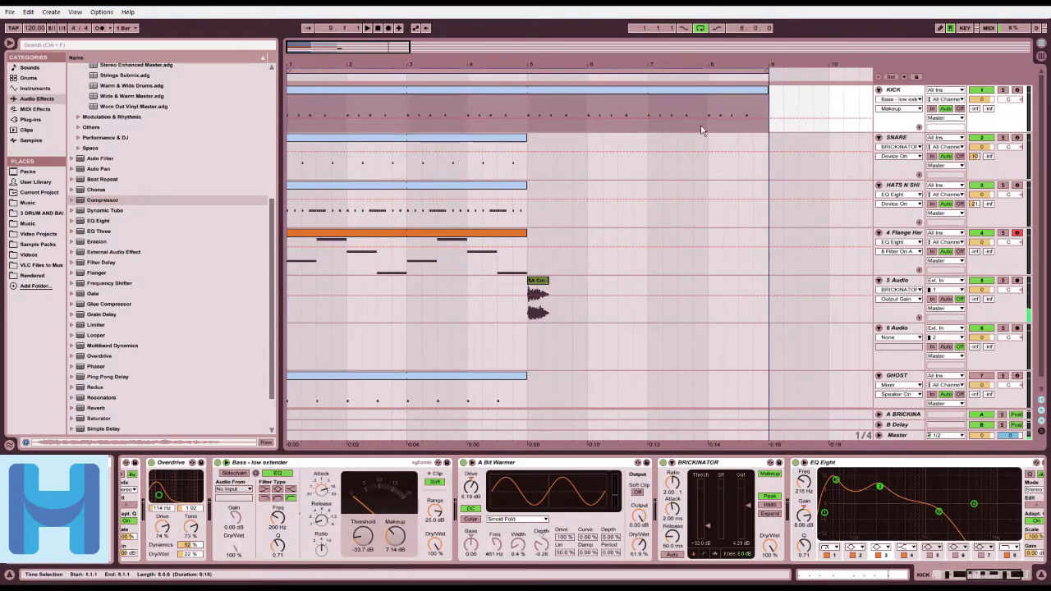
left_click_drag(528, 142, 764, 138)
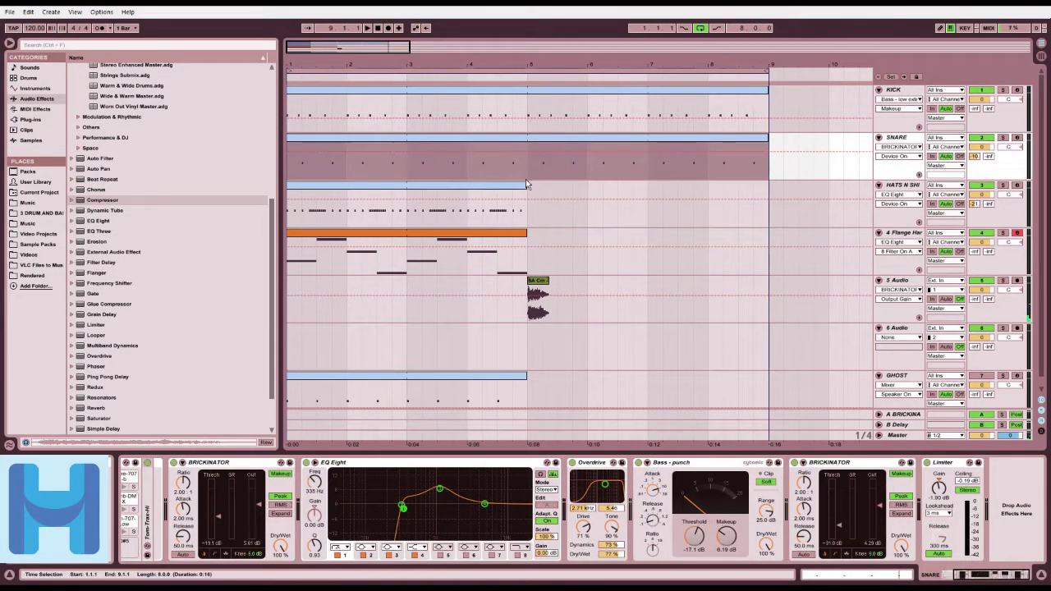
left_click_drag(527, 185, 774, 190)
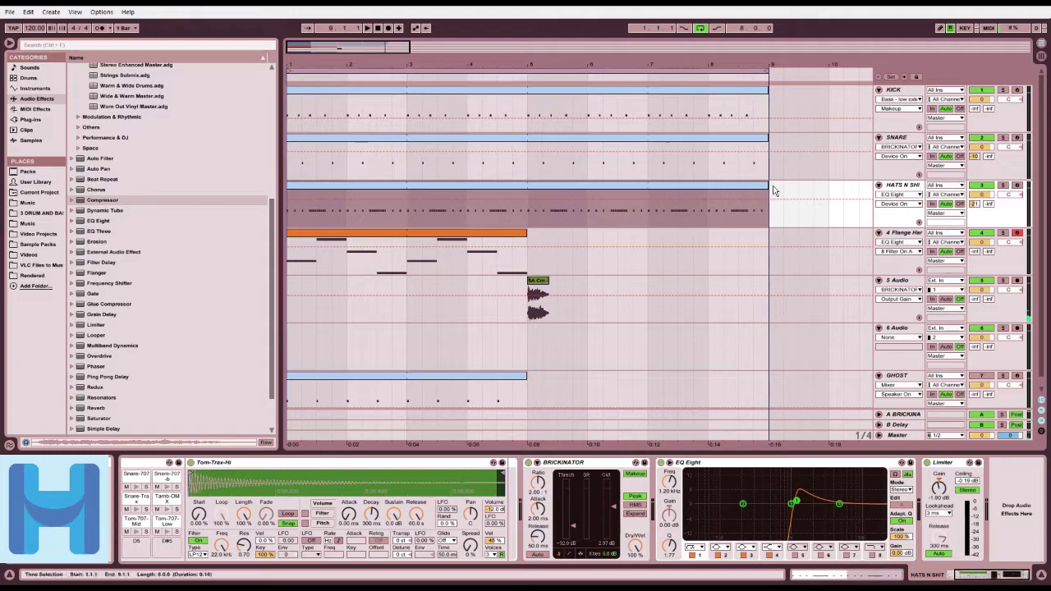
left_click_drag(525, 234, 772, 237)
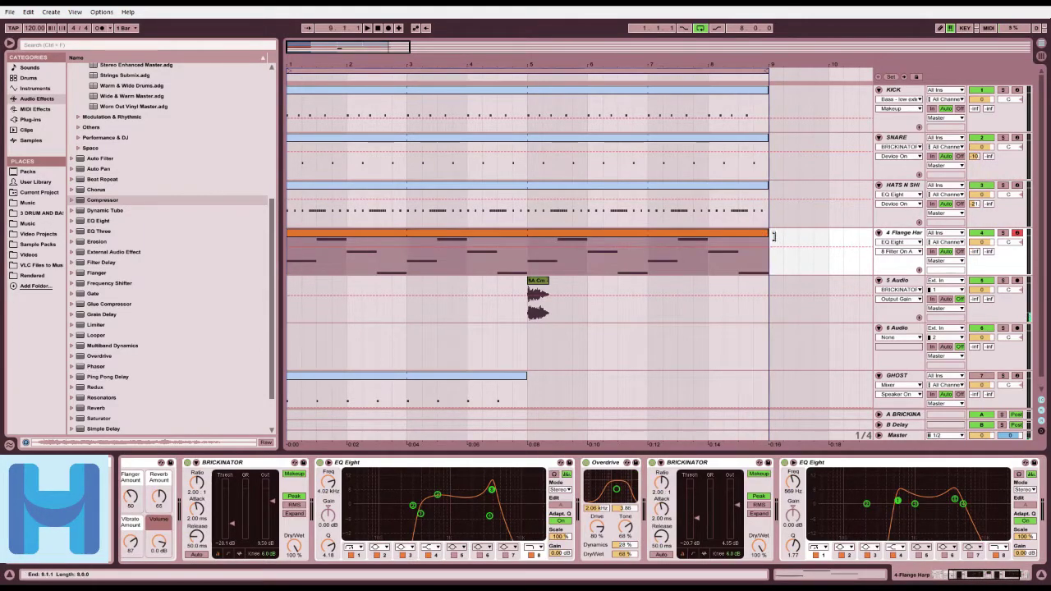
scroll(567, 322, "down", 1)
left_click_drag(528, 368, 772, 366)
key("space")
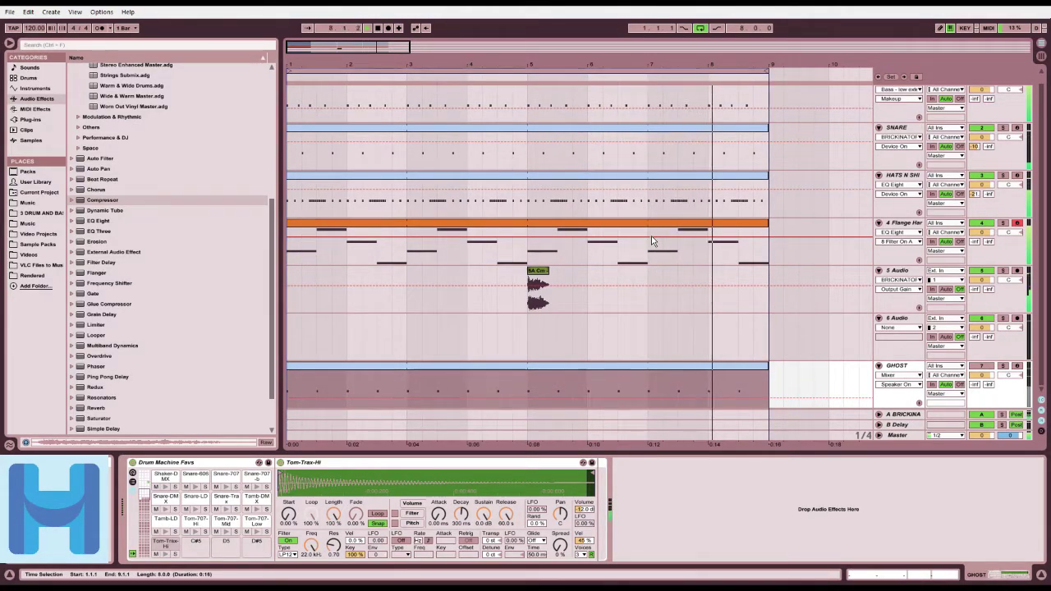
key("space")
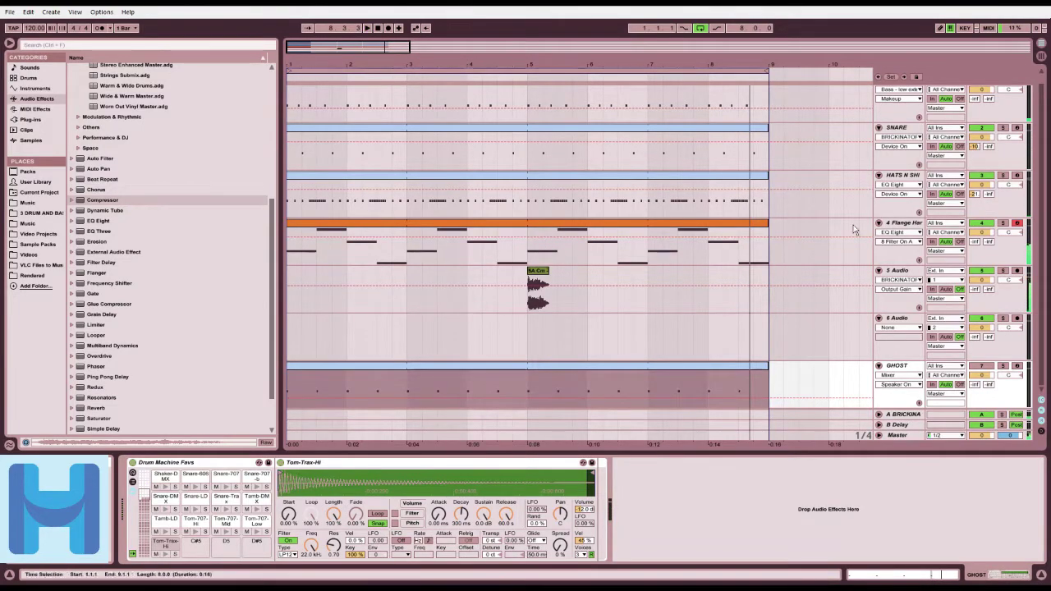
Step: Try the Ping Pong Delay on 5 Audio with 29% feedback and a beat delay of 3, listening from bar 4
left_click(896, 274)
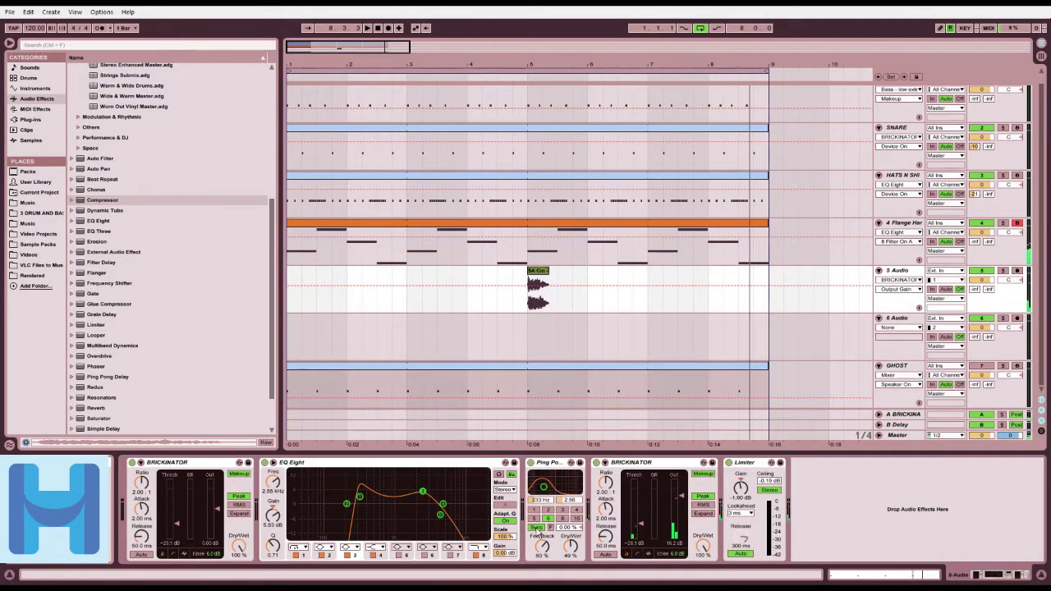
left_click_drag(541, 556, 542, 563)
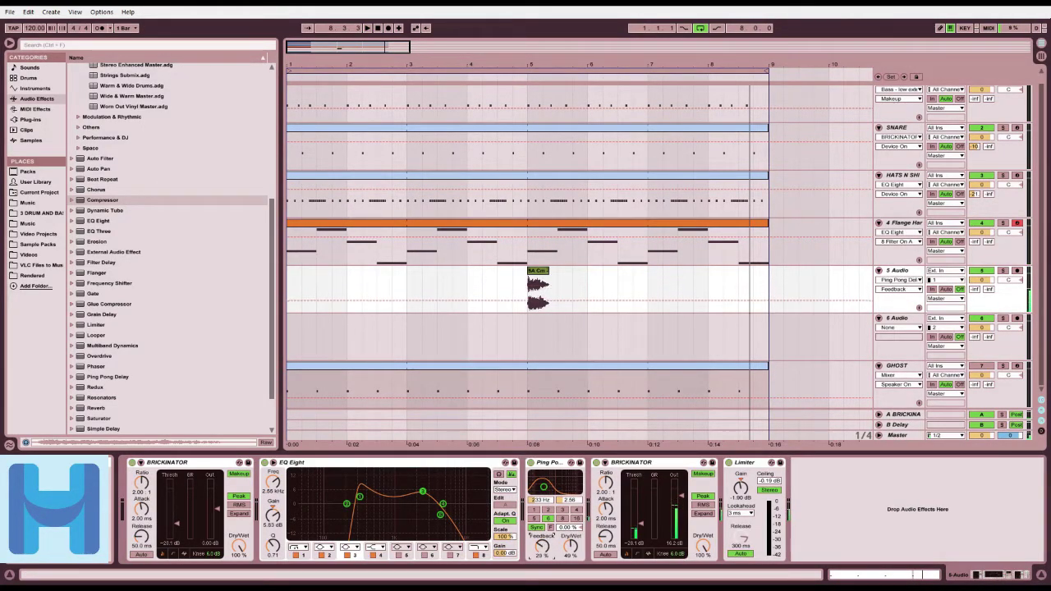
left_click(493, 76)
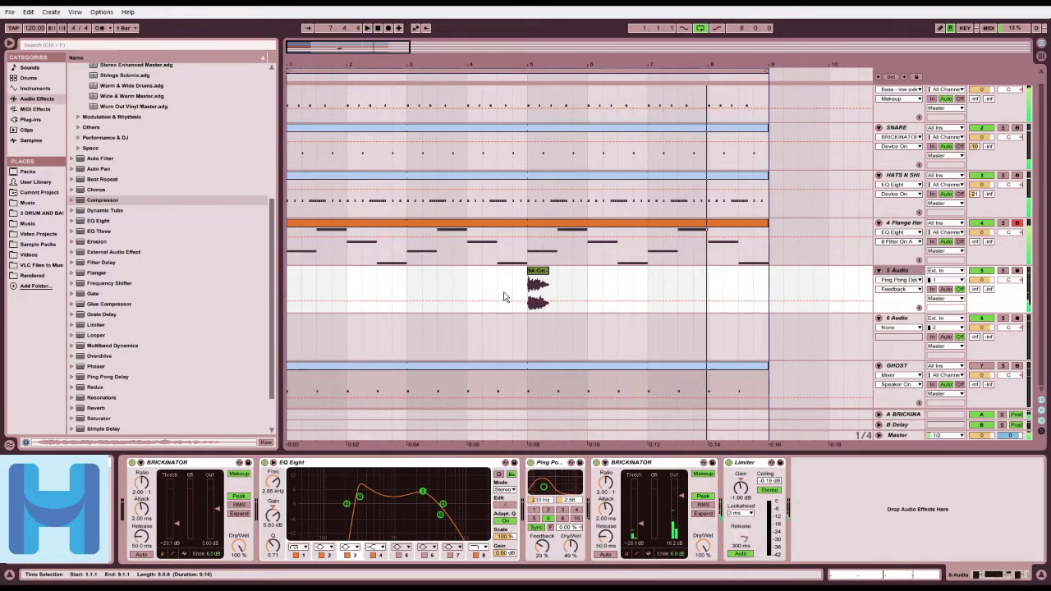
left_click(555, 516)
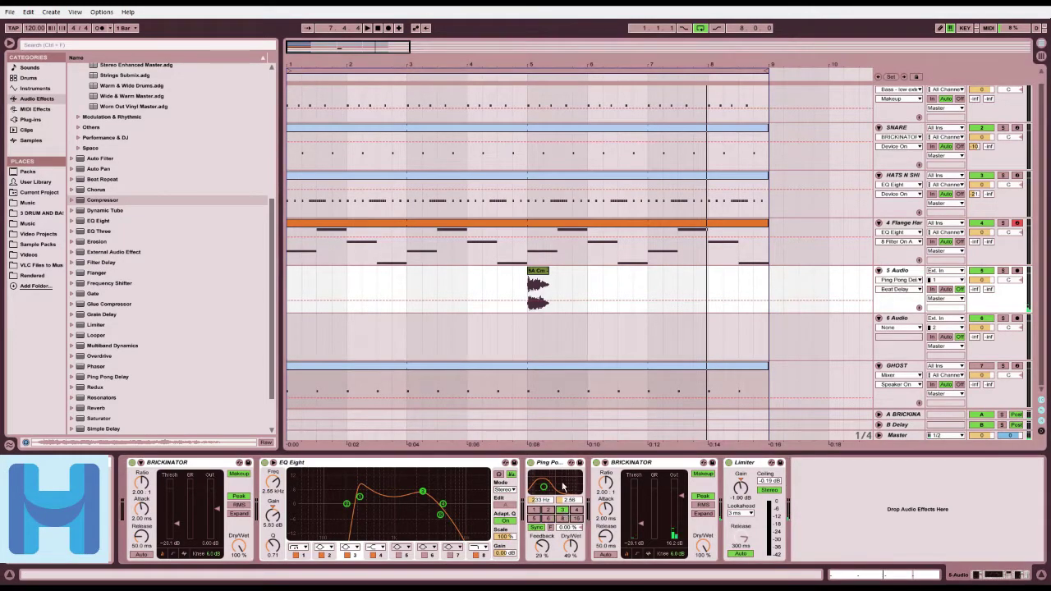
left_click(483, 78)
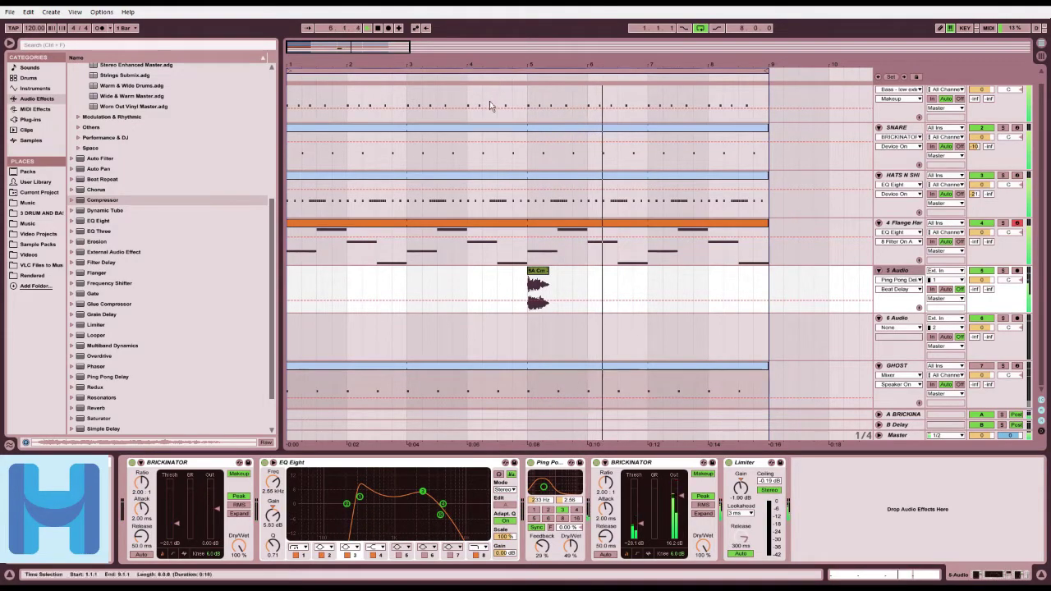
Step: Set the Ping Pong Delay on 5 Audio to 62% feedback, 29% dry/wet and a beat delay of 6 while listening
left_click_drag(542, 548, 542, 511)
left_click(570, 547)
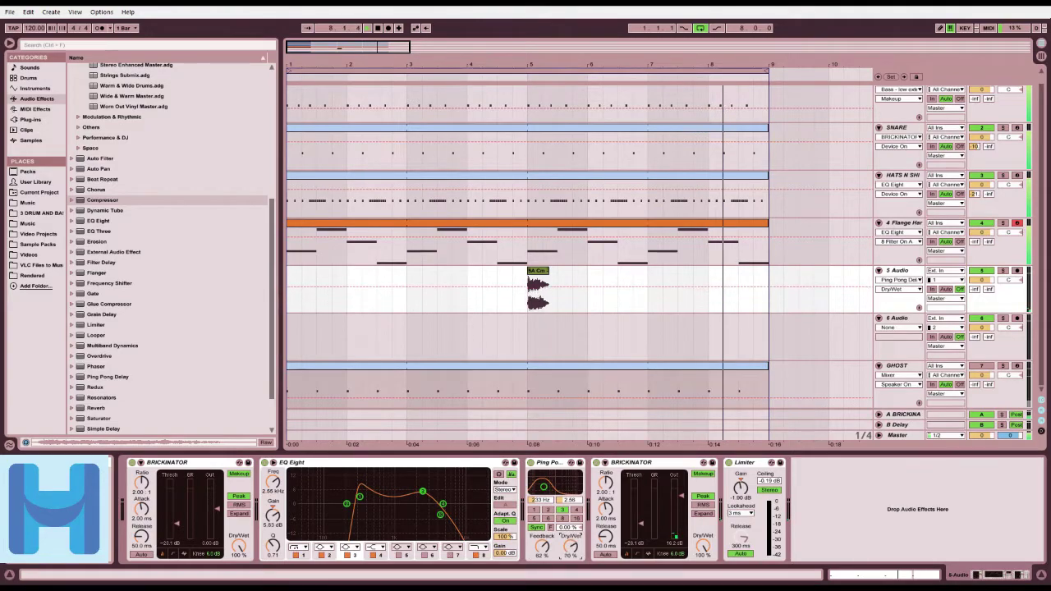
left_click(478, 78)
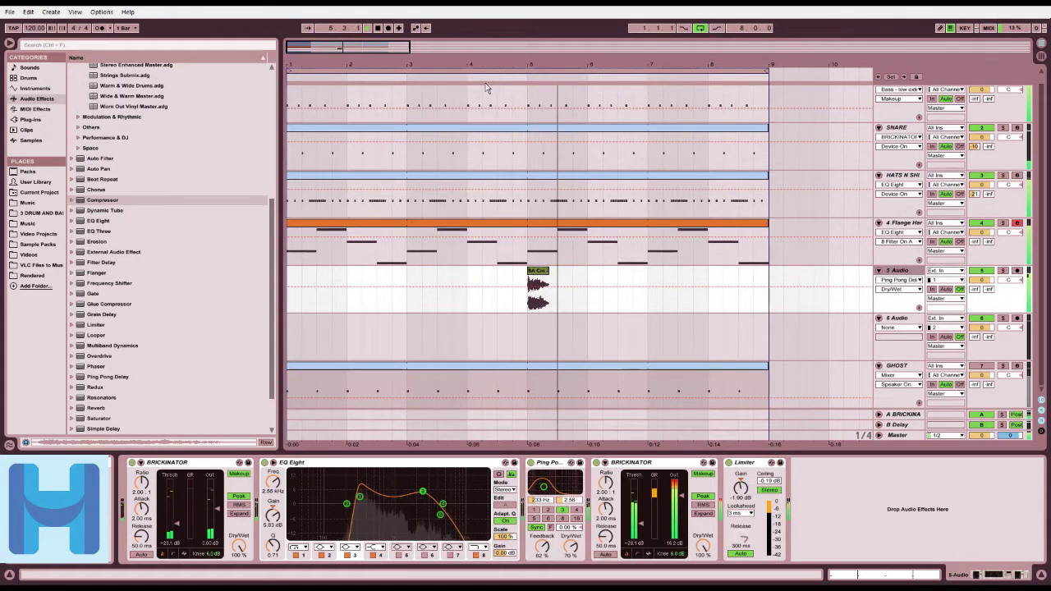
left_click(522, 100)
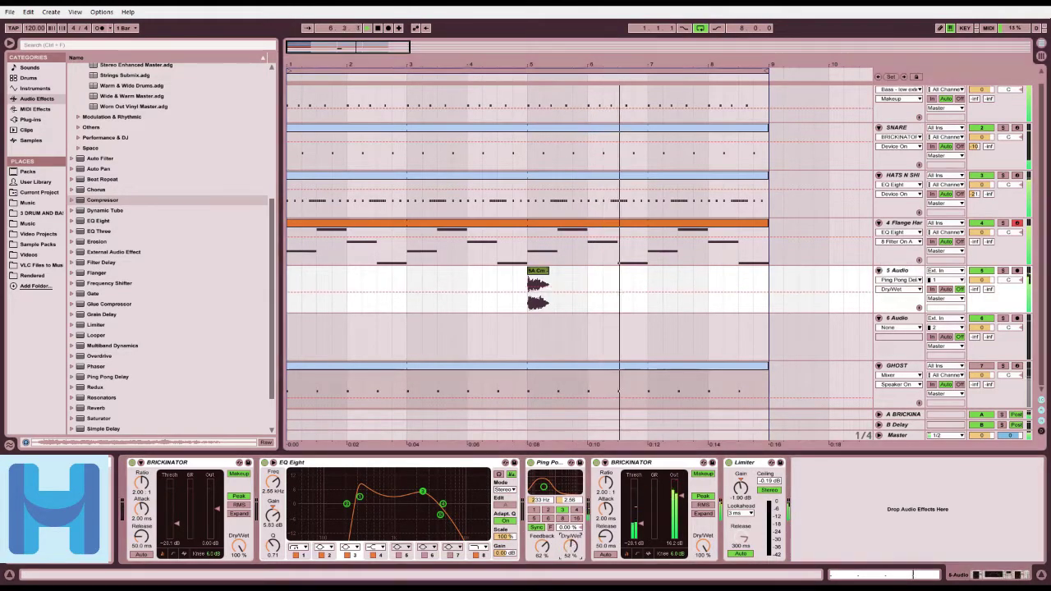
left_click(496, 77)
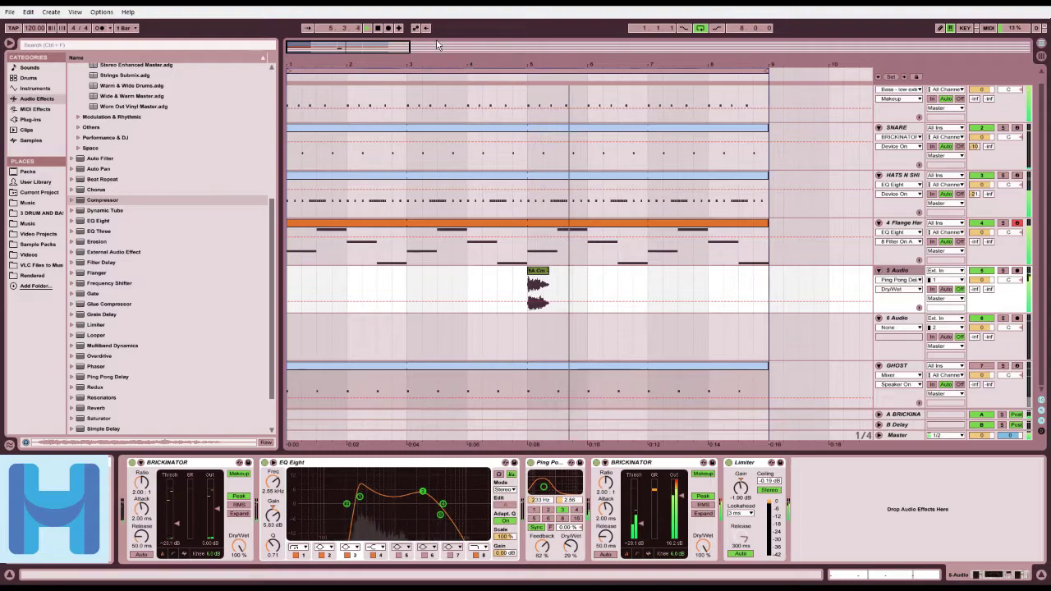
left_click(547, 520)
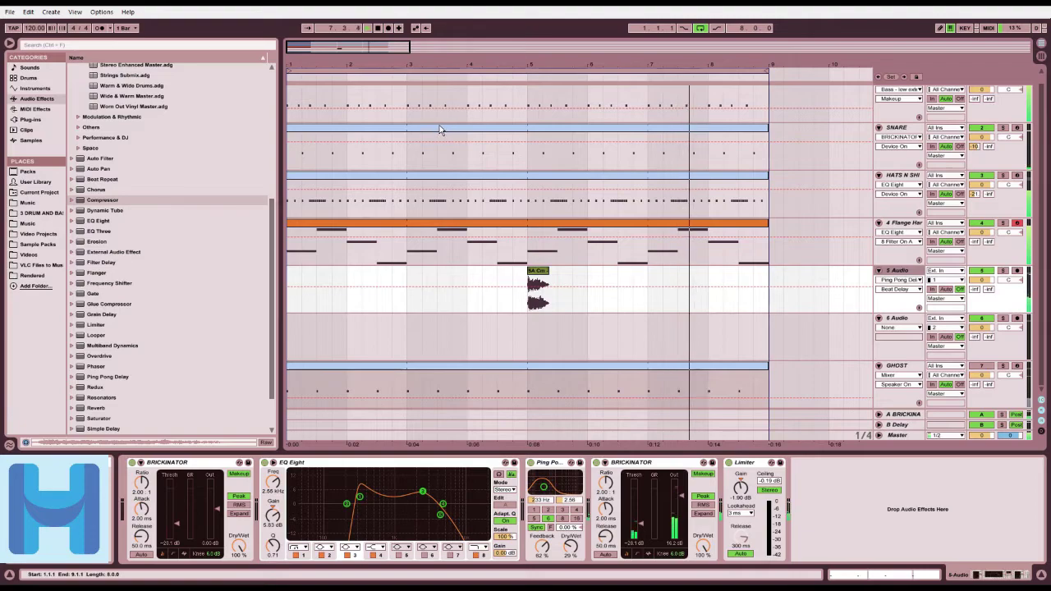
Step: Stop playback and turn off the arrangement loop
left_click(380, 27)
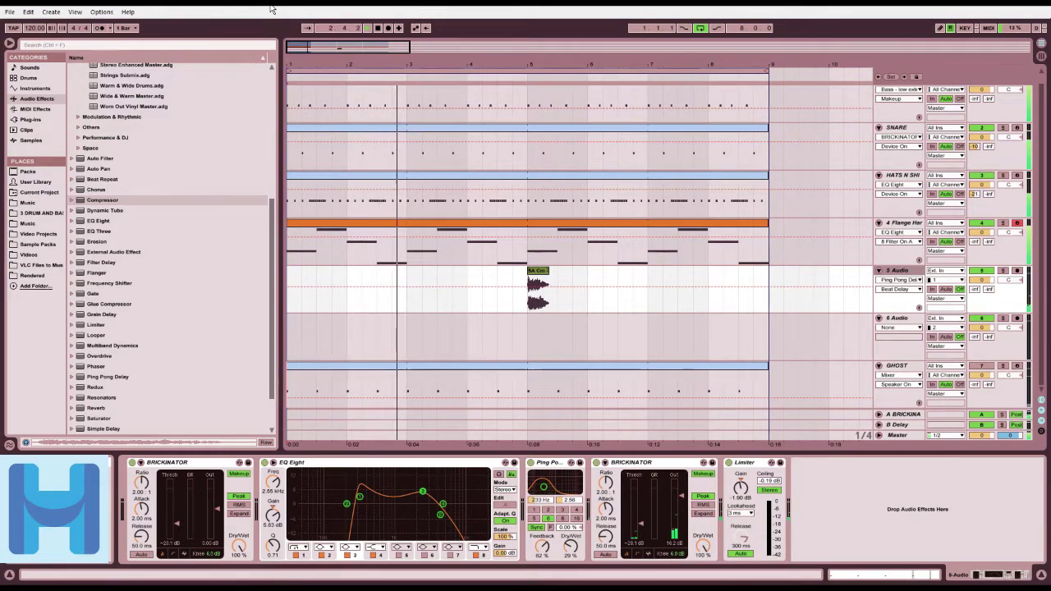
left_click_drag(376, 44, 371, 27)
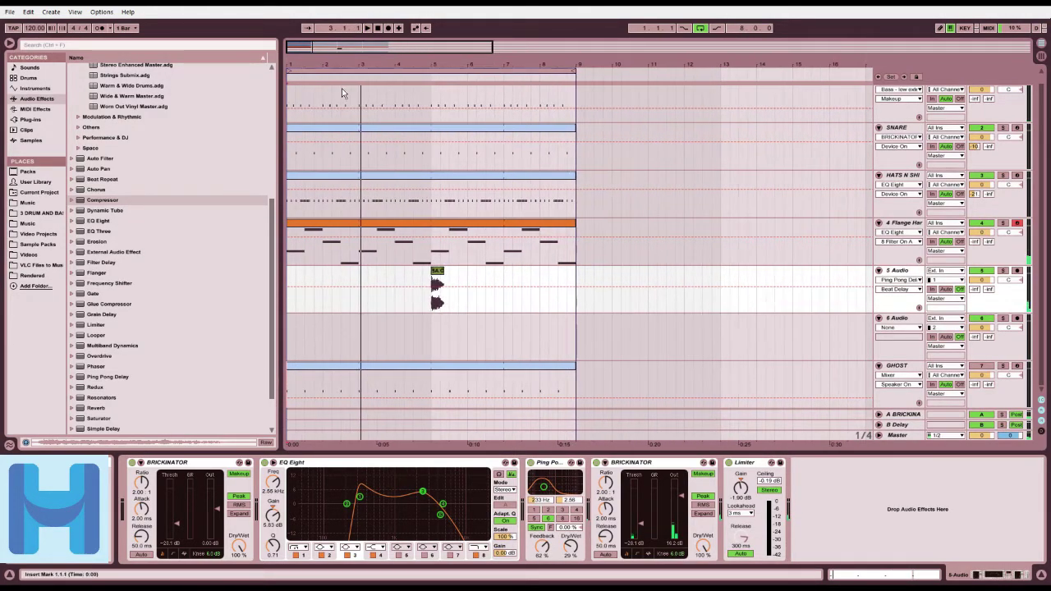
left_click(700, 29)
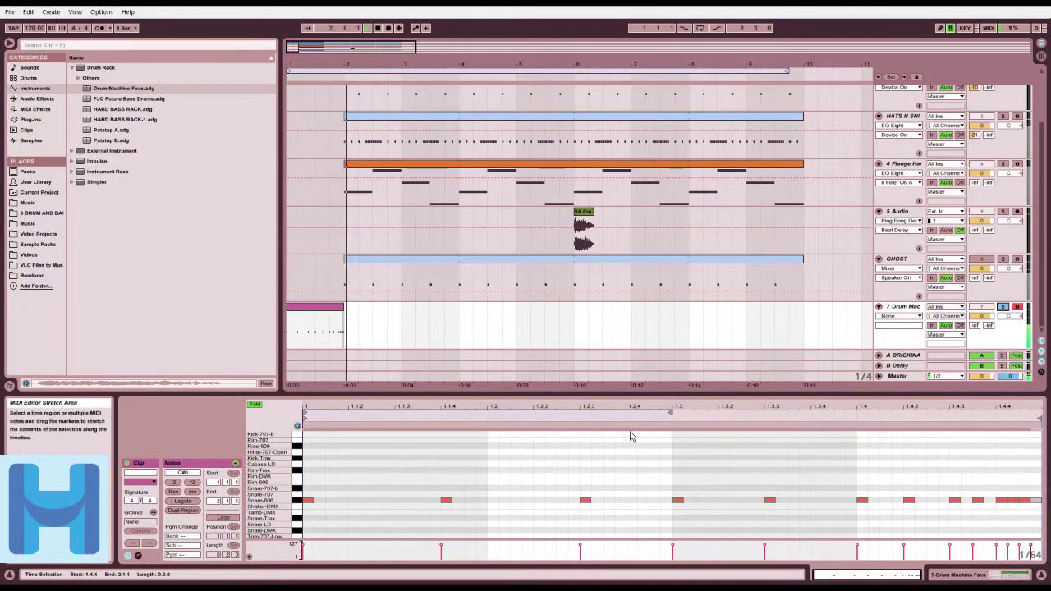
Step: Listen to the Snare-606 fill on the 7 Drum Machine Favs track and audition alternative sounds such as Snare-Trax
key("space")
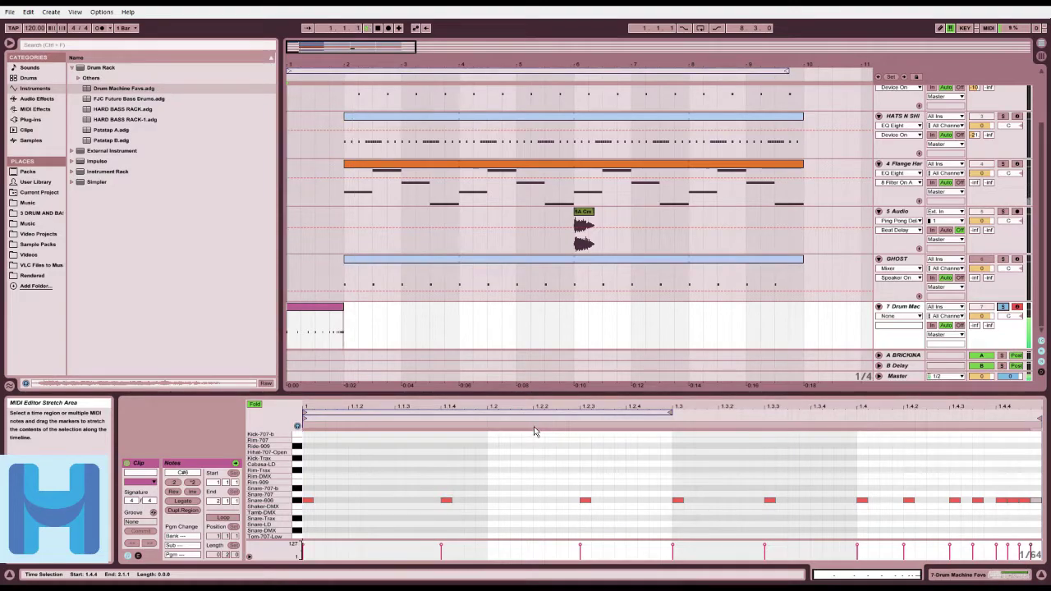
key("space")
left_click(298, 490)
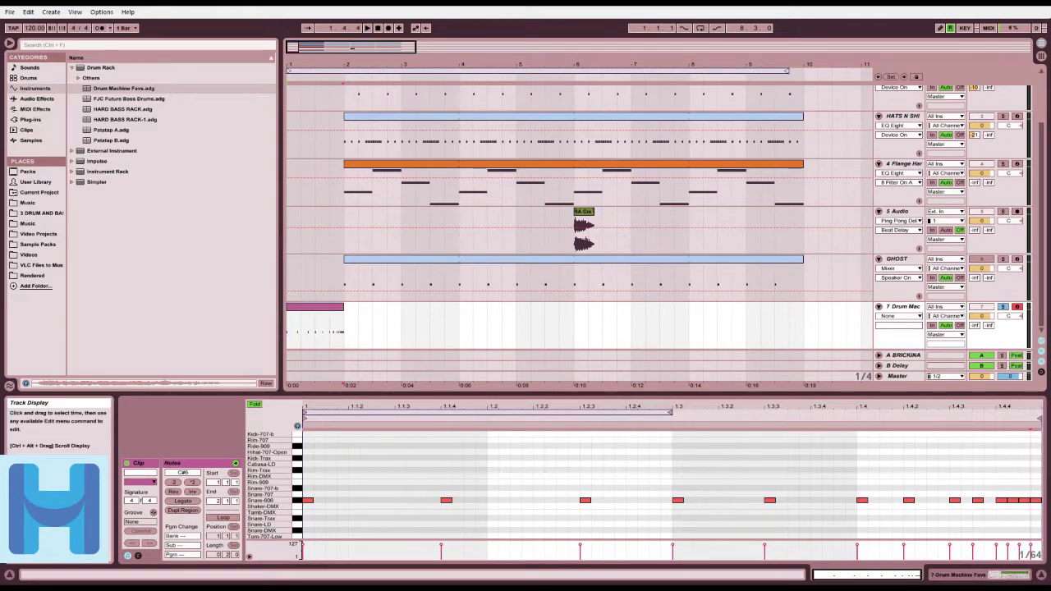
scroll(415, 451, "up", 5)
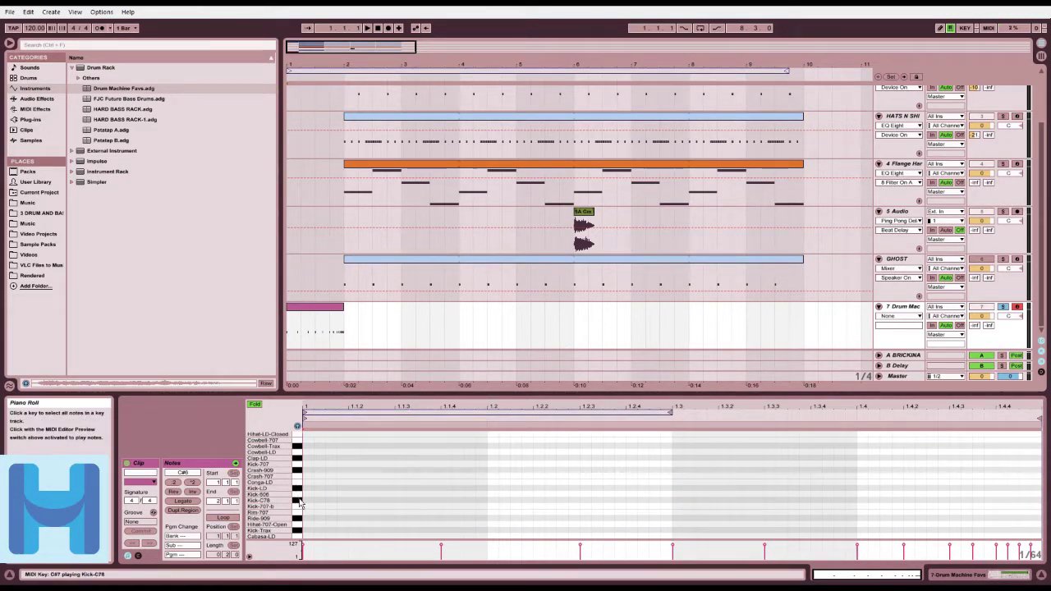
scroll(296, 529, "down", 6)
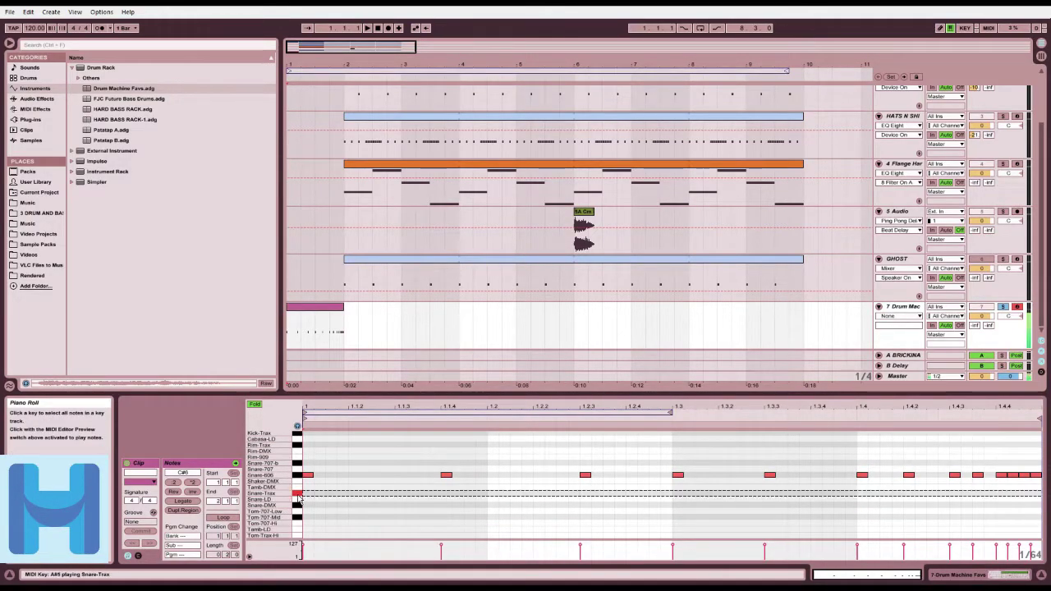
left_click(297, 502)
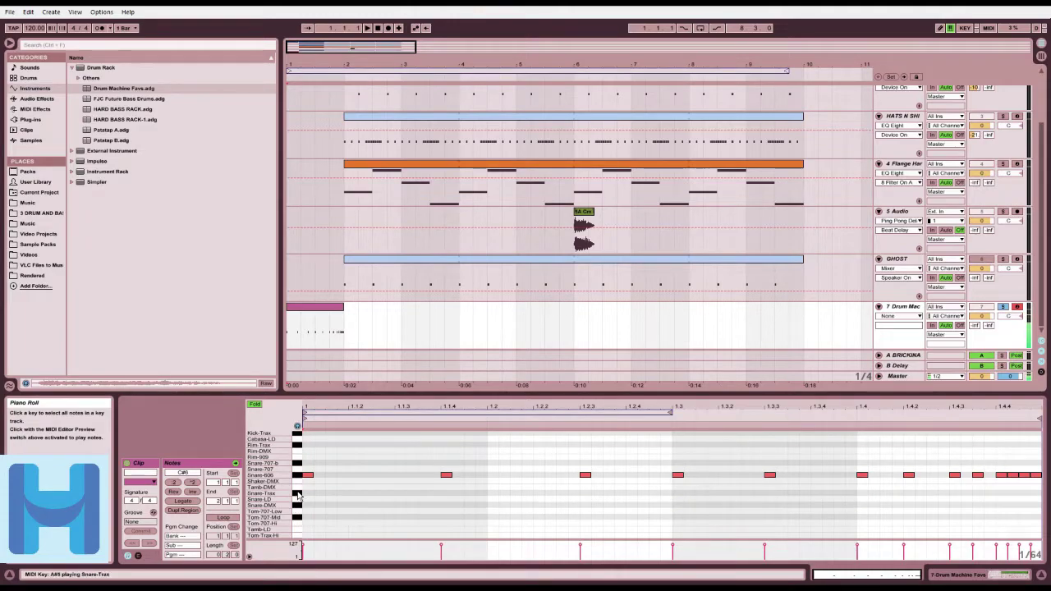
left_click(298, 494)
Step: Move all the fill's notes from Snare-606 to Snare-Trax and play the fill
left_click_drag(312, 458, 1039, 498)
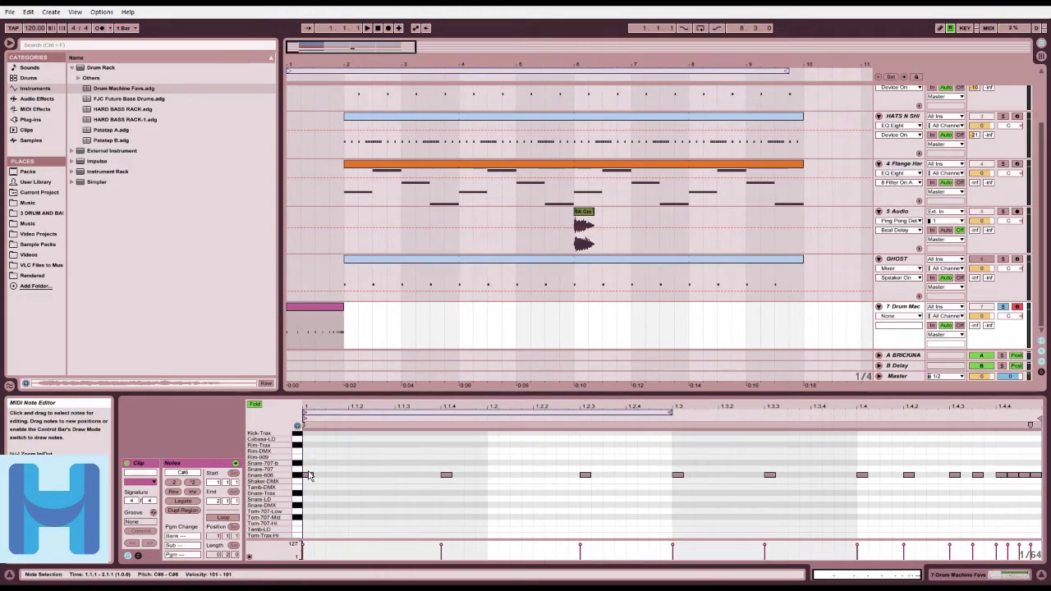
left_click_drag(309, 477, 312, 498)
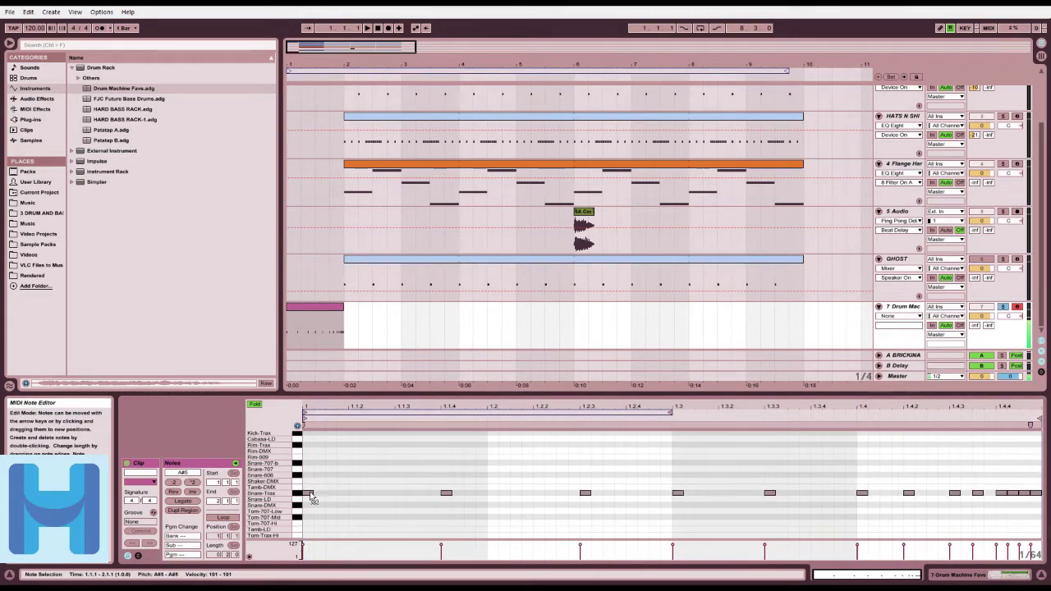
left_click(357, 465)
key("space")
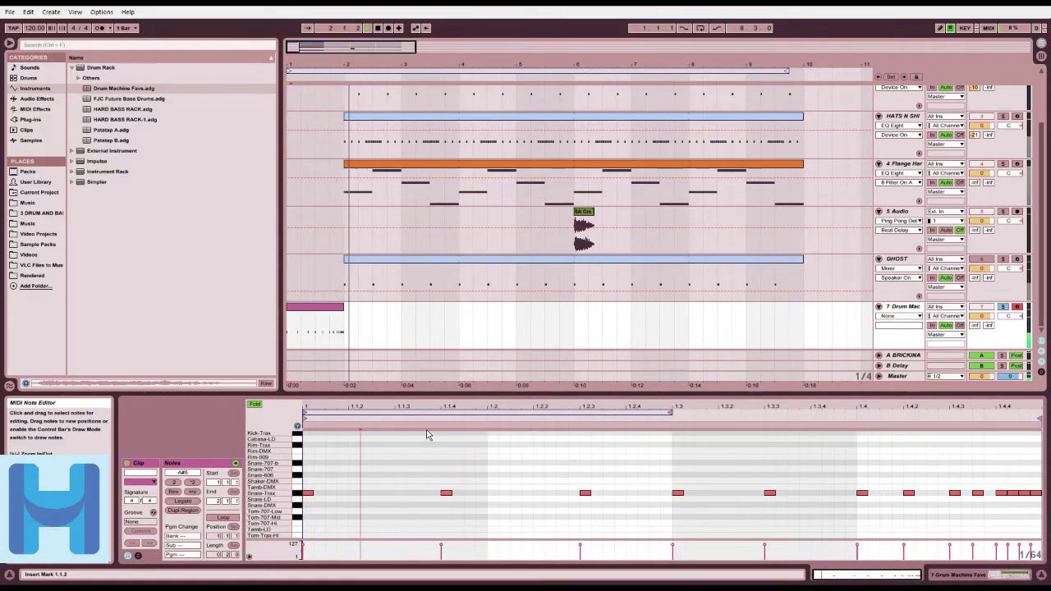
key("space")
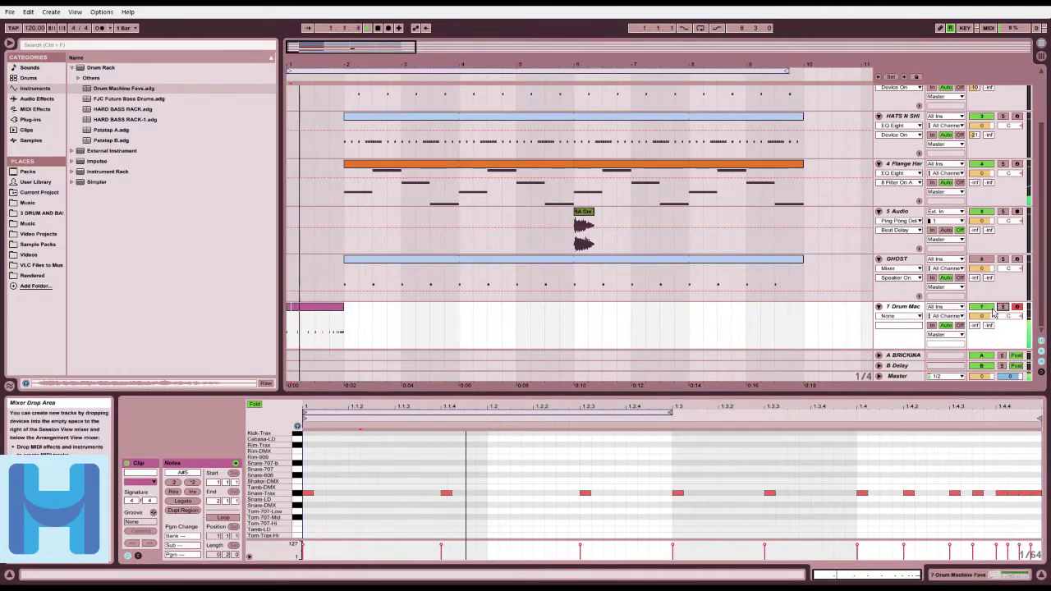
Step: Add a Compressor after the drum rack on the 7 Drum Machine Favs track
double_click(903, 308)
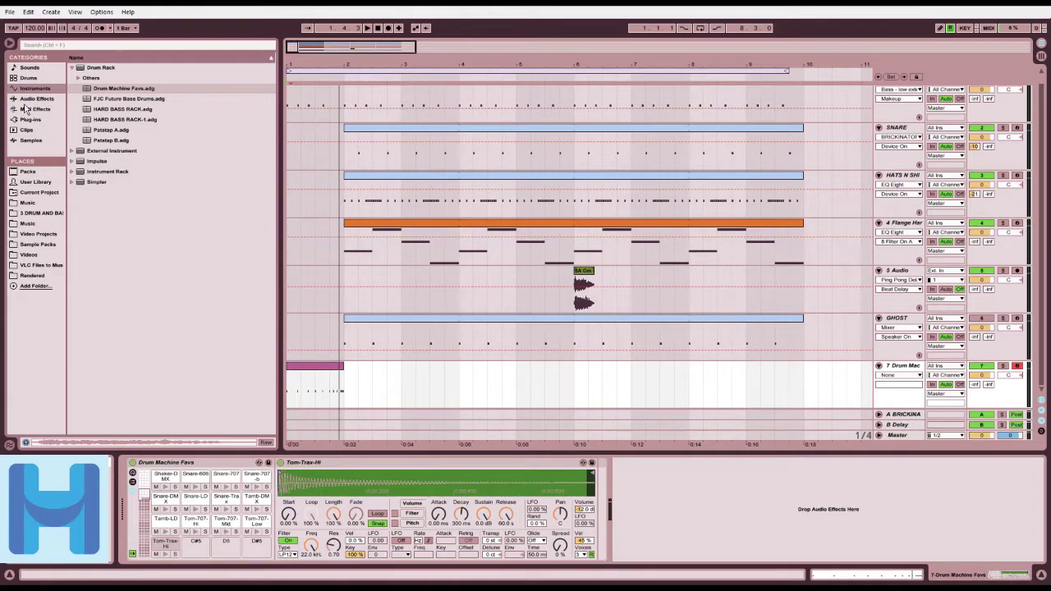
left_click(26, 100)
left_click(90, 200)
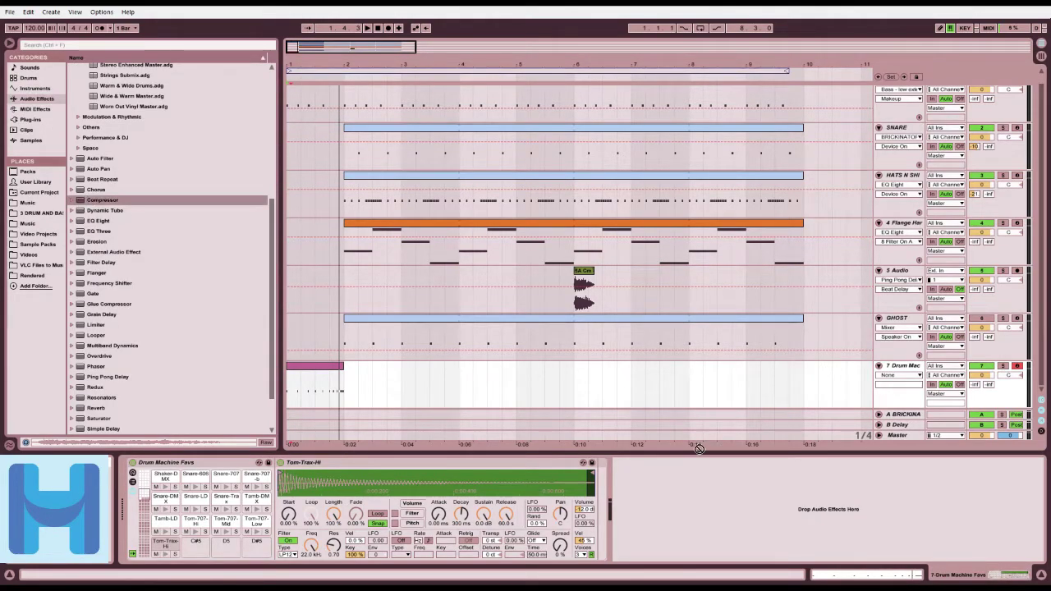
scroll(99, 177, "up", 5)
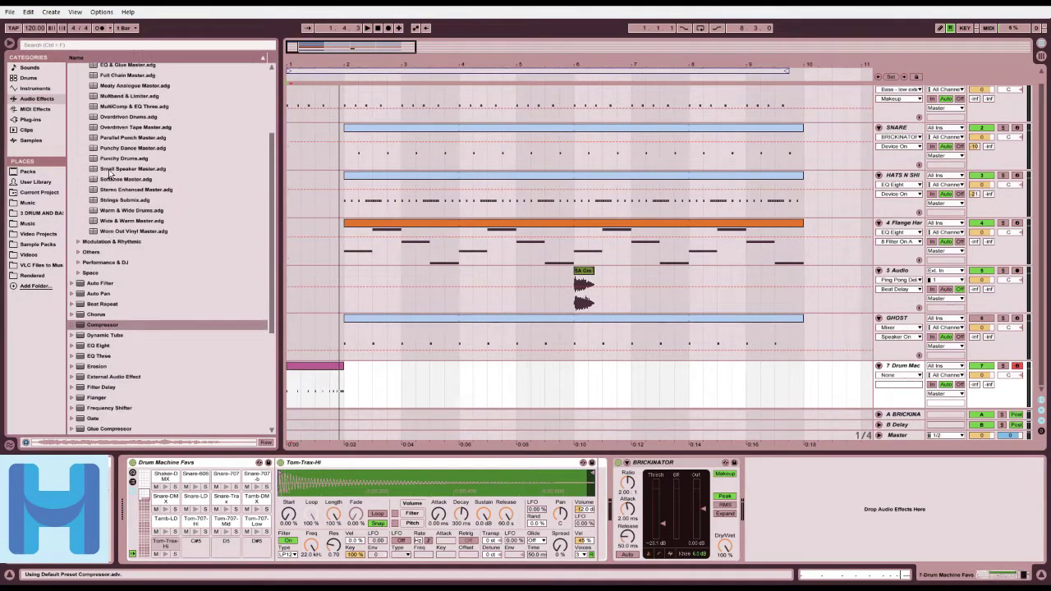
Step: Add an EQ Eight and a Limiter after the BRICKINATOR compressor on the 7 Drum Machine Favs track
scroll(98, 176, "down", 10)
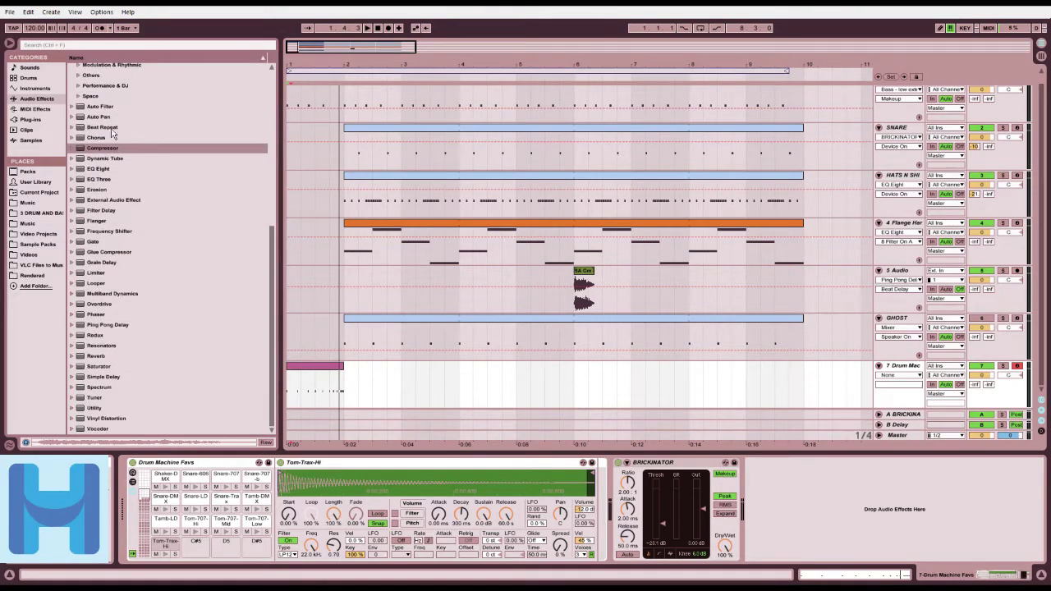
left_click(83, 170)
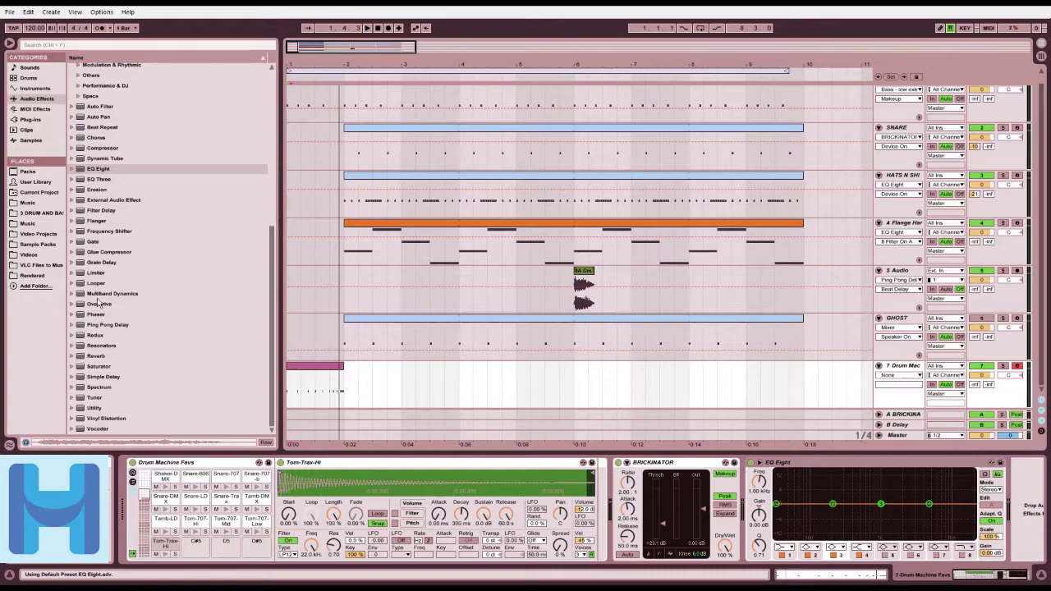
scroll(97, 303, "up", 2)
scroll(94, 305, "down", 2)
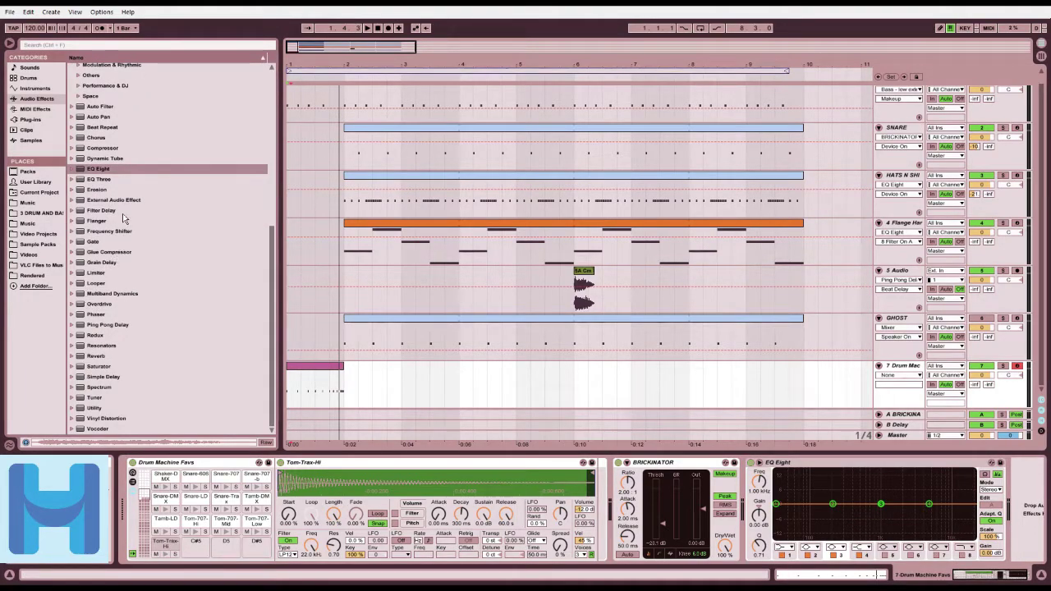
left_click_drag(96, 274, 322, 311)
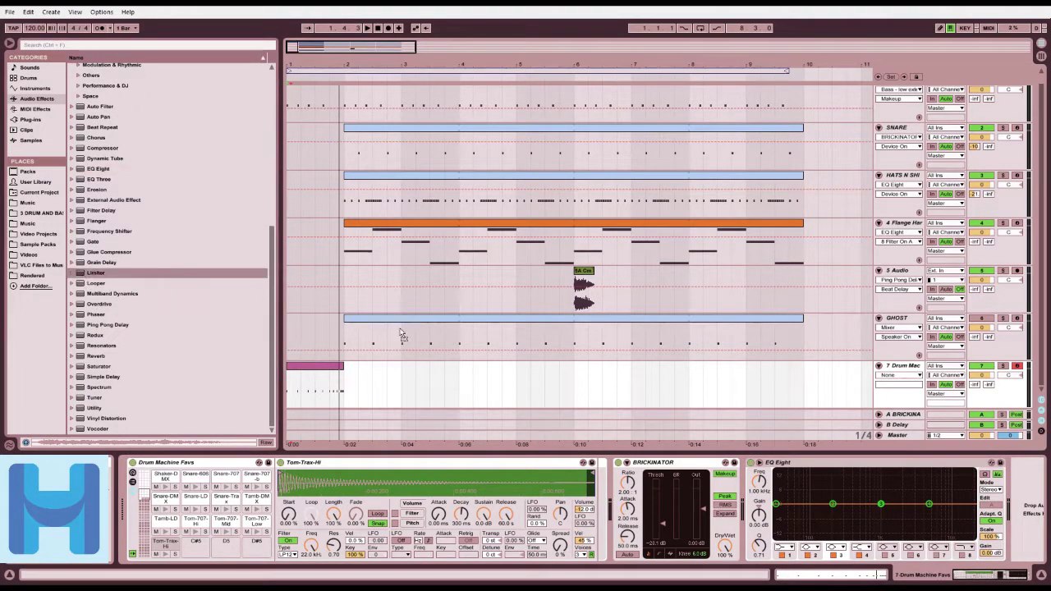
Step: Solo the 7 Drum Machine Favs track and raise the BRICKINATOR compressor's output gain to about 7.60 dB while playing the fill
key("space")
key("space")
left_click(1003, 366)
key("space")
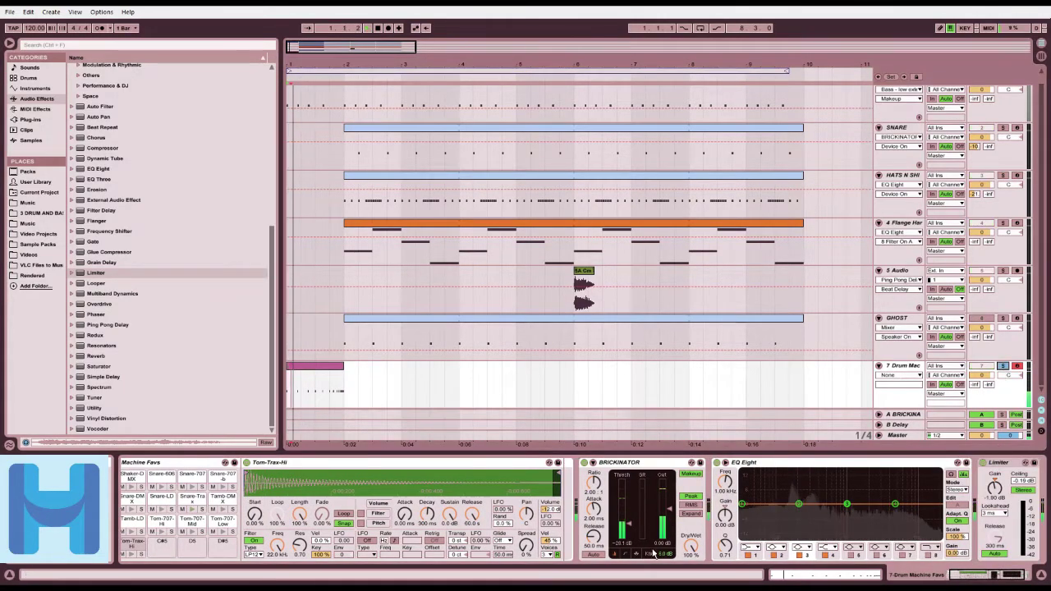
key("space")
left_click_drag(669, 509, 669, 502)
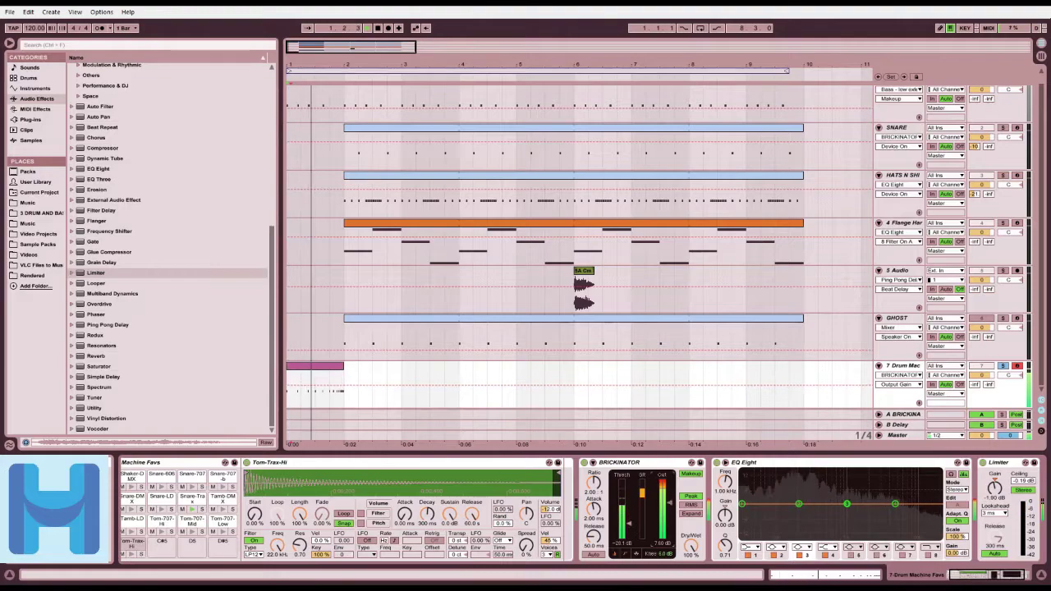
Step: Shape the fill's EQ Eight with a low cut near 200 Hz and a boost of about 6 dB around 1.02 kHz
left_click(744, 487)
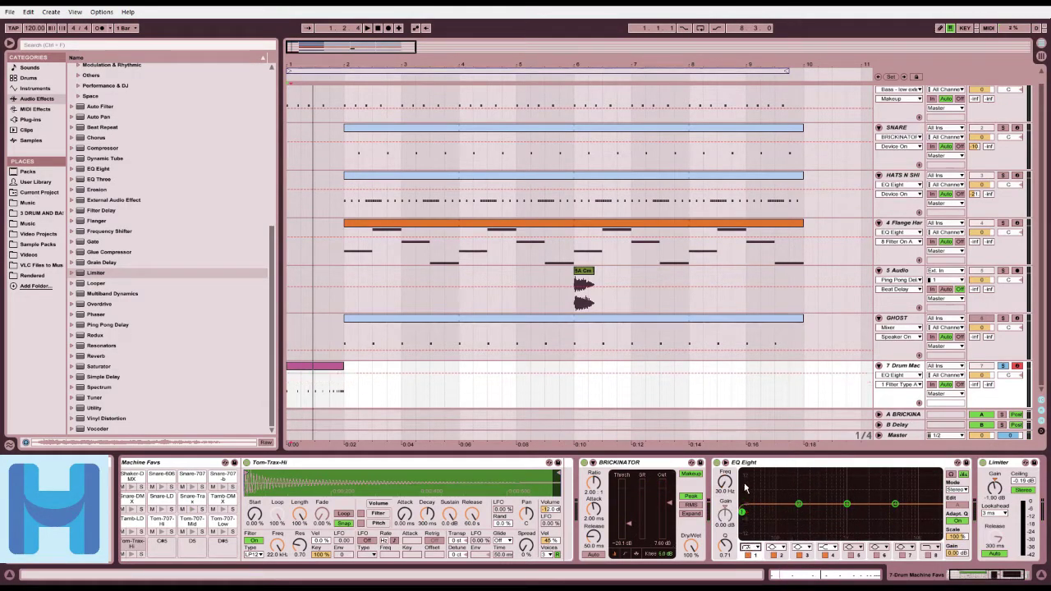
key("space")
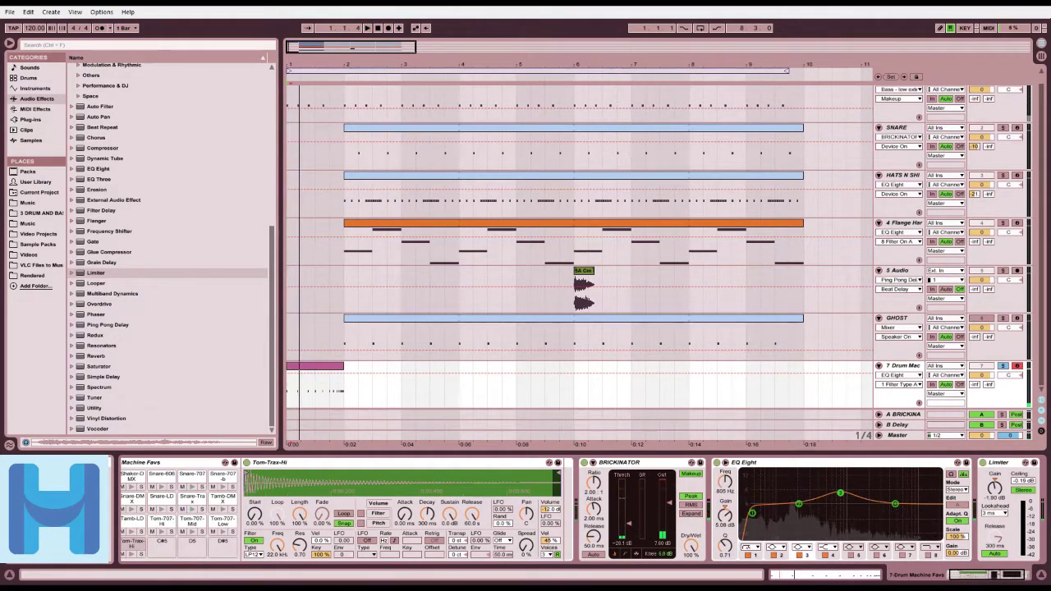
left_click_drag(752, 516, 809, 511)
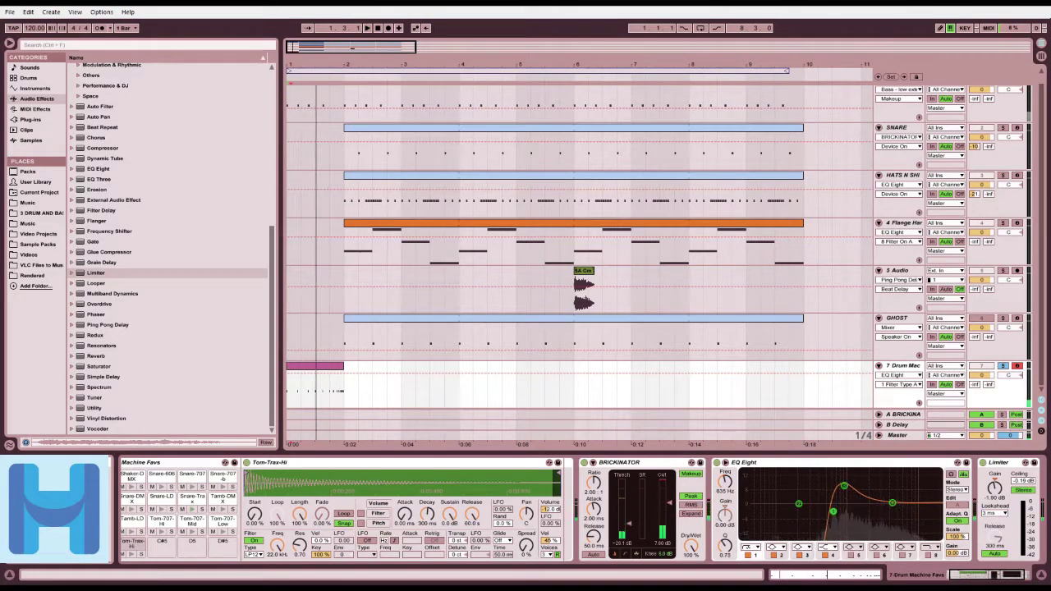
left_click_drag(800, 503, 801, 501)
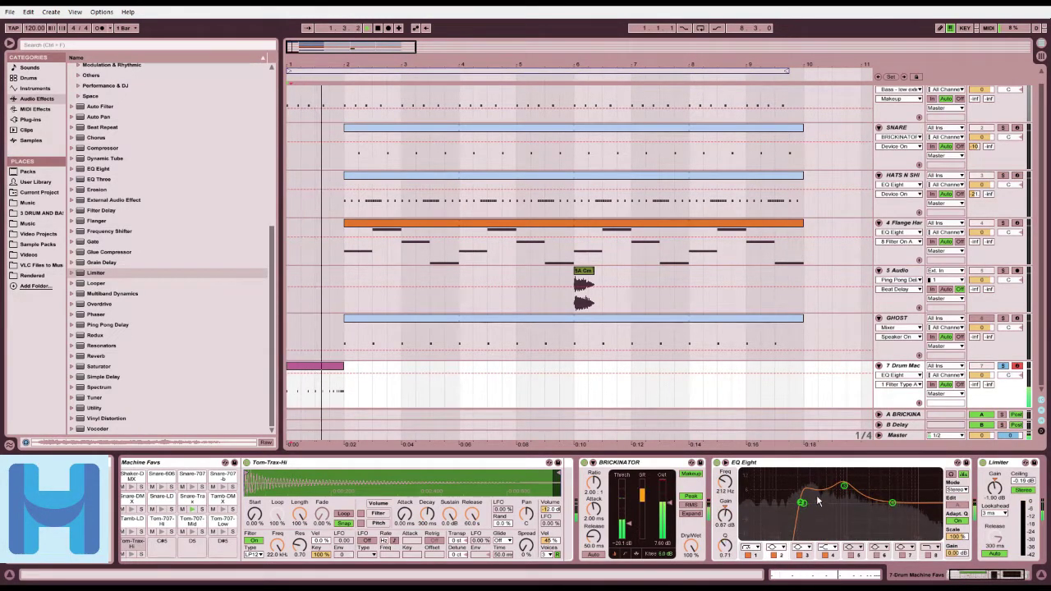
key("space")
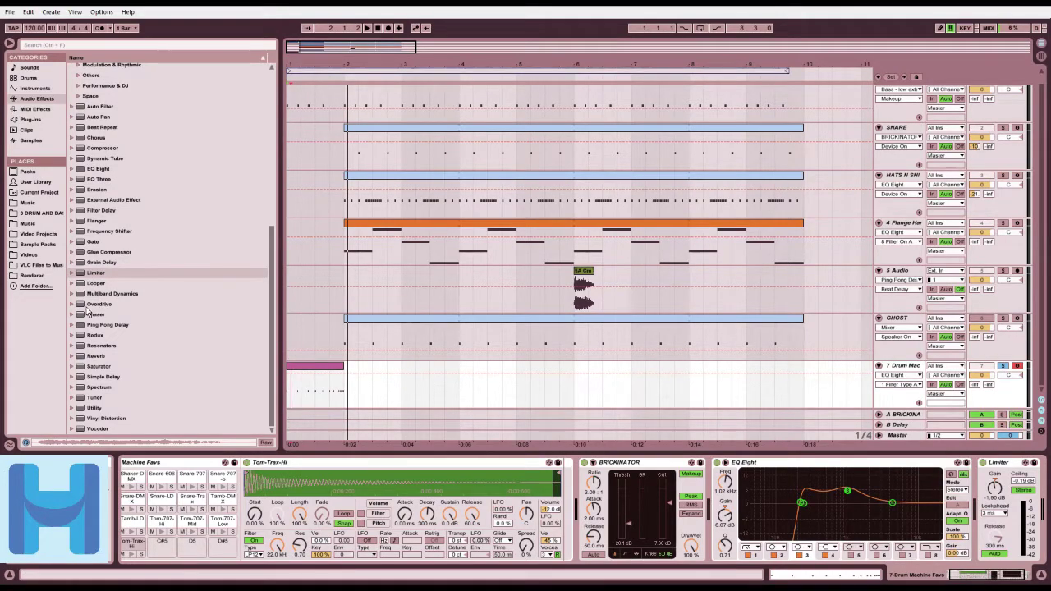
Step: Insert an Overdrive after the EQ Eight and set it to 2.53 kHz, bandwidth 3.33, drive 63% and dynamics 73% during playback
left_click_drag(90, 305, 140, 307)
left_click_drag(975, 450, 976, 477)
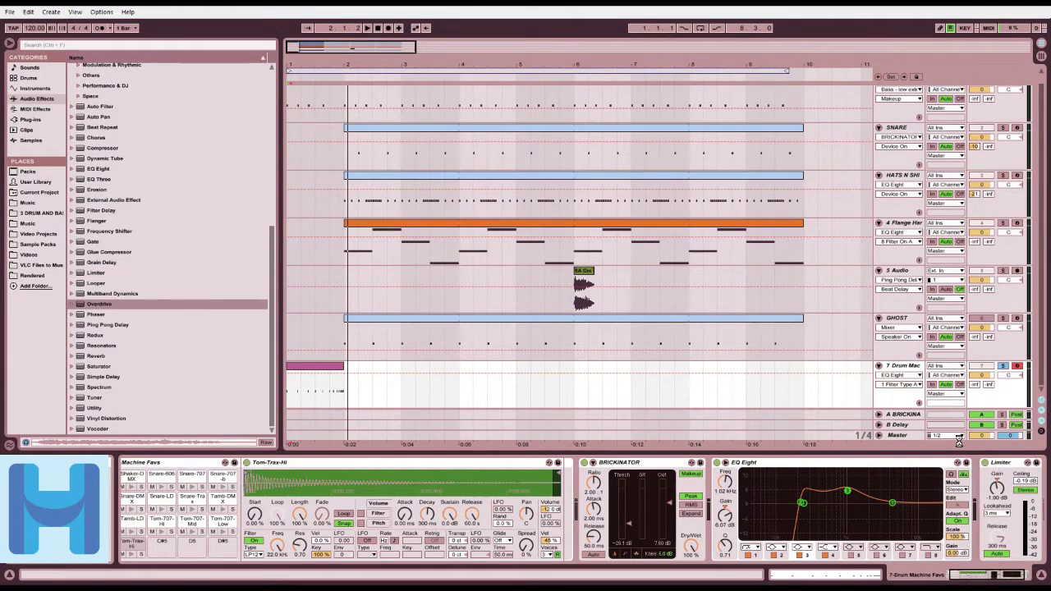
key("space")
left_click_drag(1015, 491, 1014, 491)
left_click_drag(993, 527, 993, 513)
left_click_drag(1021, 545, 1021, 526)
key("space")
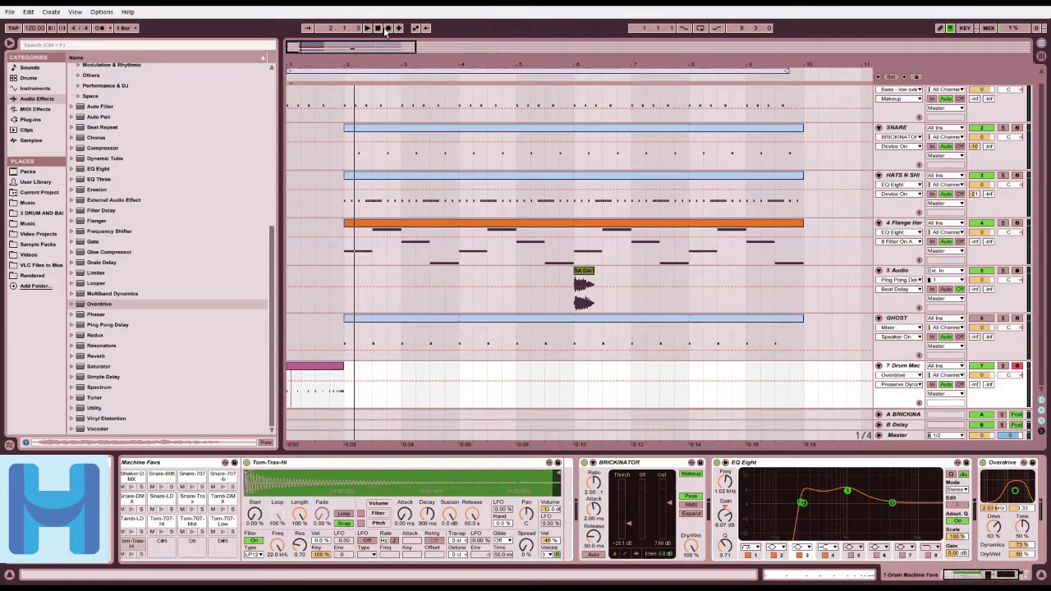
Step: Play the arrangement from the start to audition the current drum and bass mix
key("space")
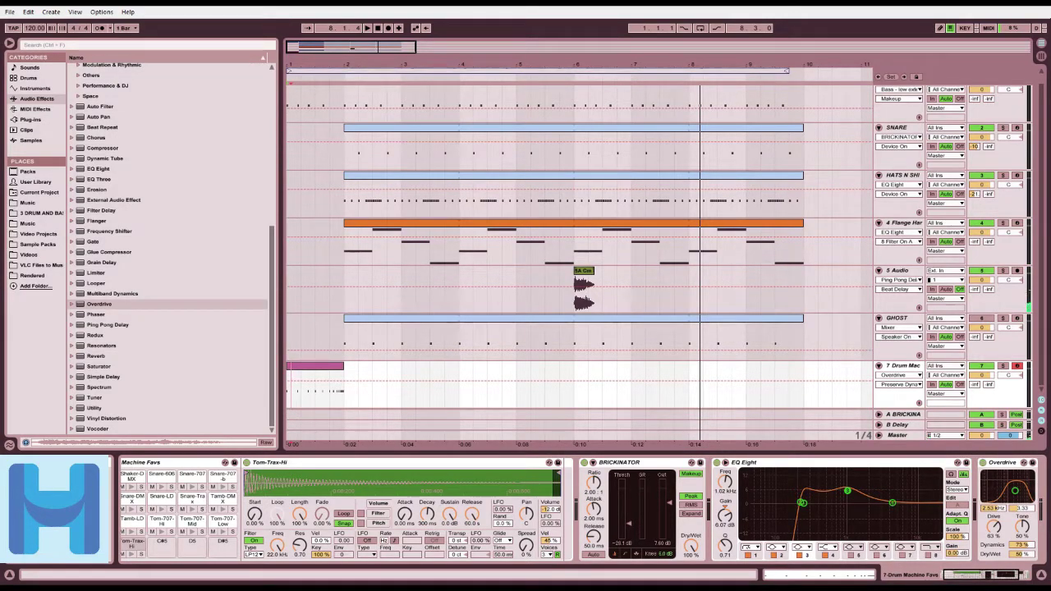
key("space")
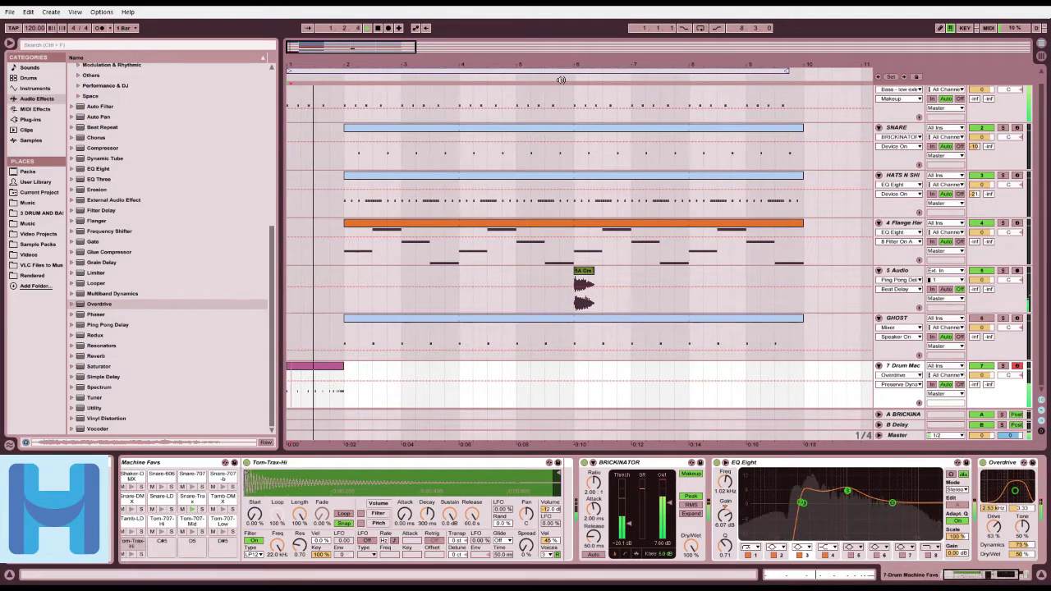
scroll(676, 241, "up", 1)
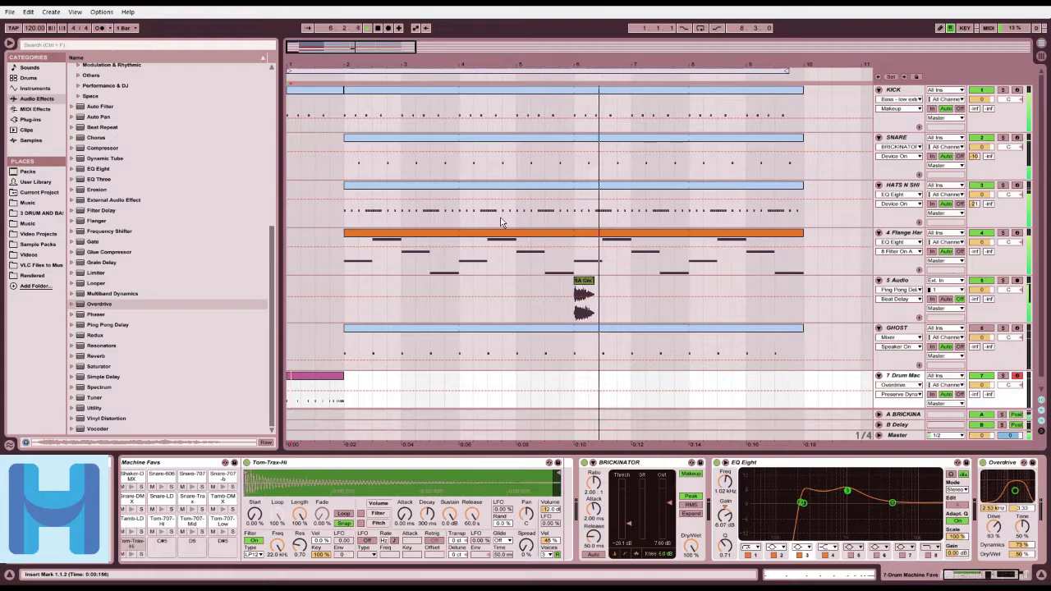
scroll(604, 247, "down", 1)
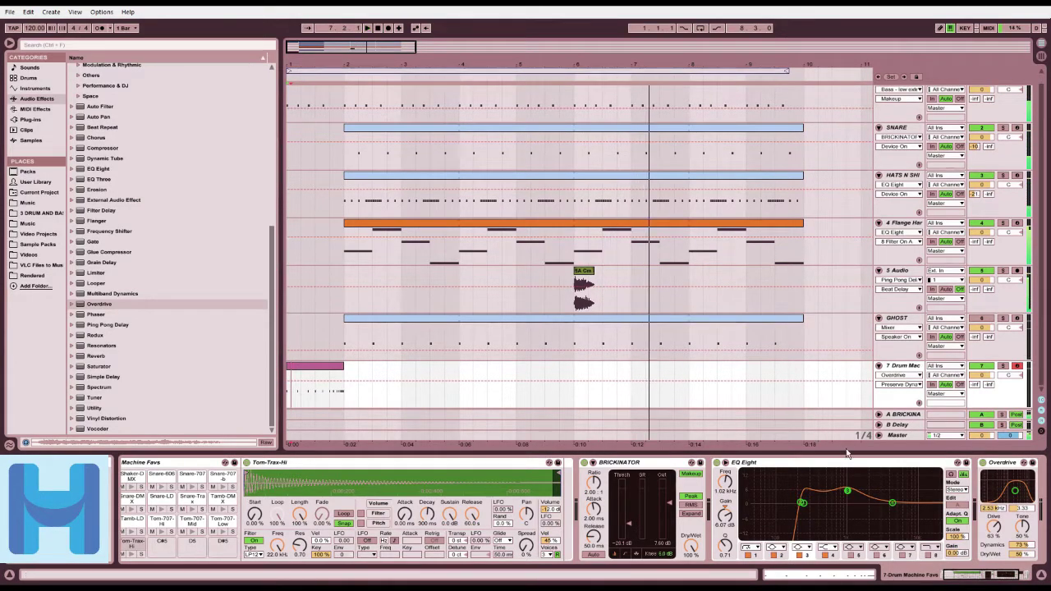
Step: Try an Auto Filter before the Limiter on the Master track, sweeping its high-pass cutoff down to 26 Hz, and remove it
left_click(895, 439)
scroll(95, 216, "up", 3)
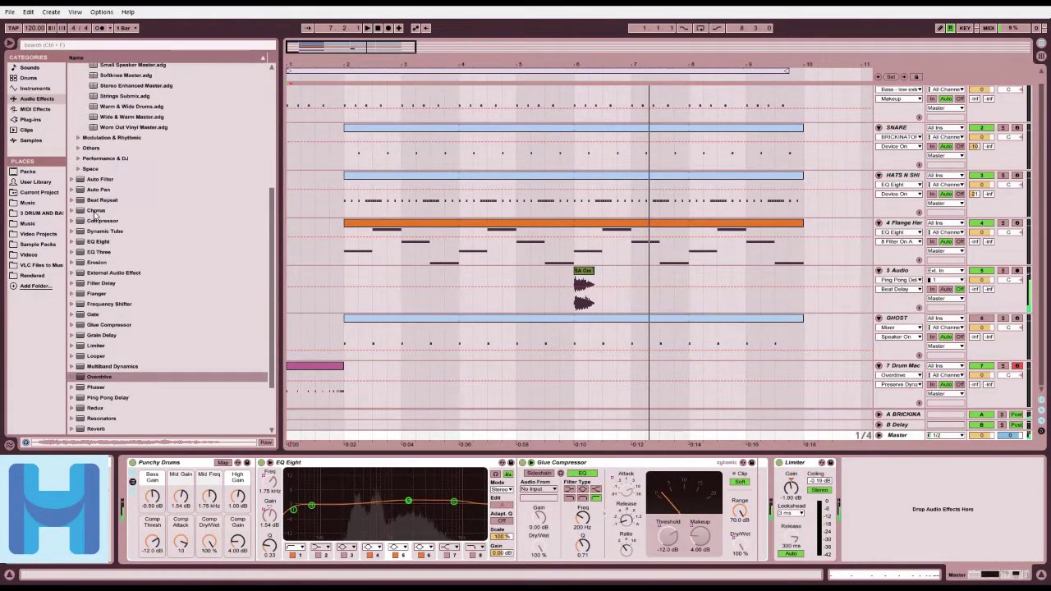
left_click_drag(97, 179, 772, 493)
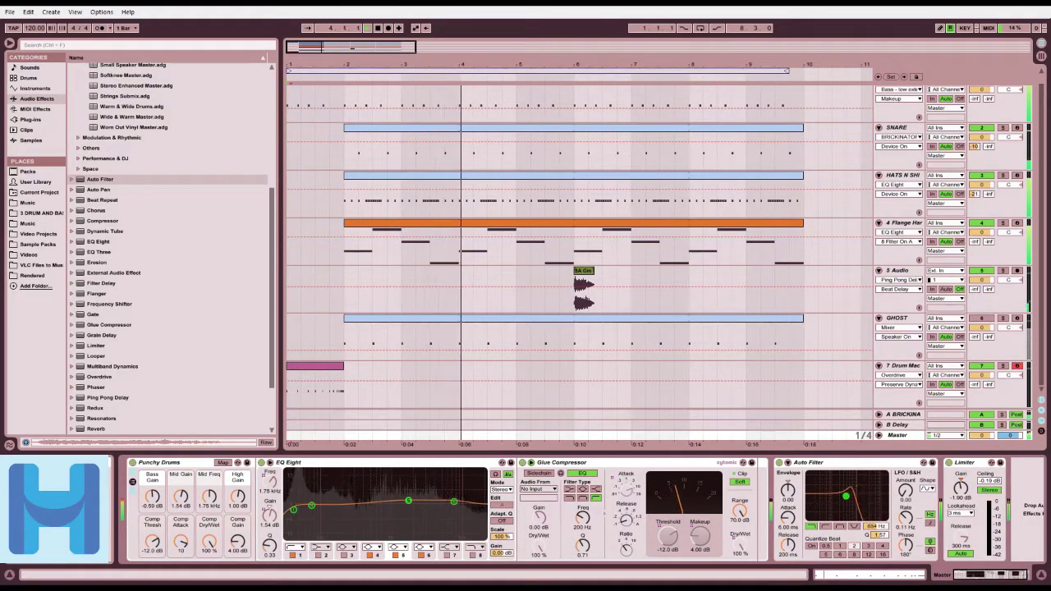
left_click(368, 28)
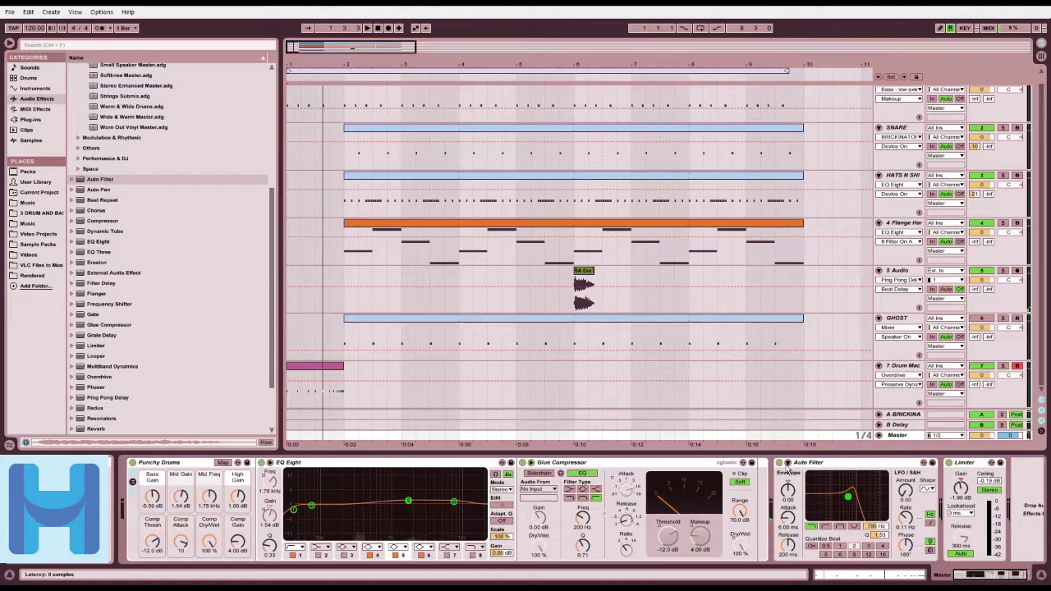
key("space")
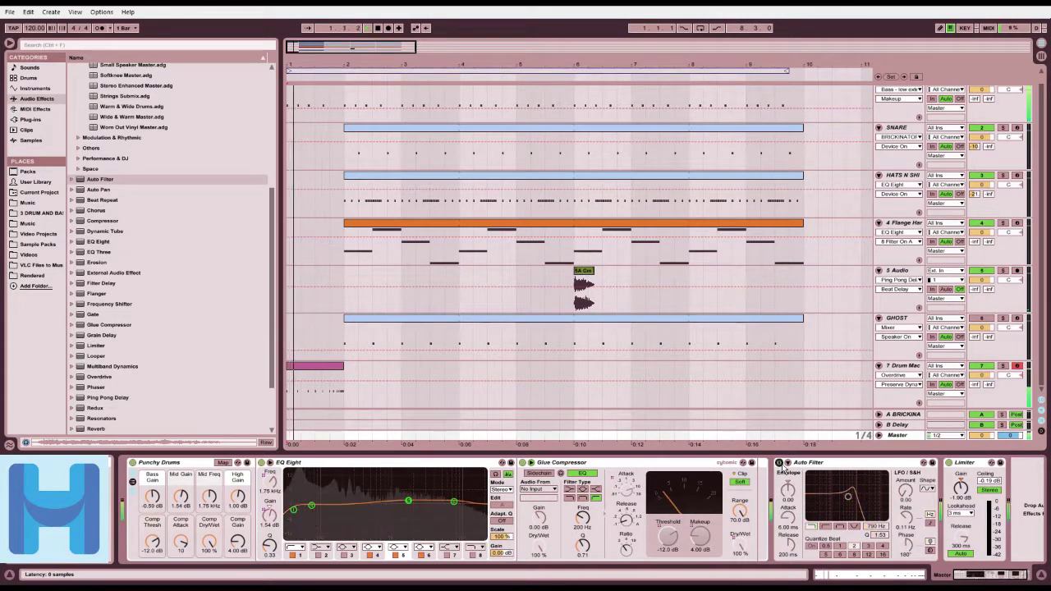
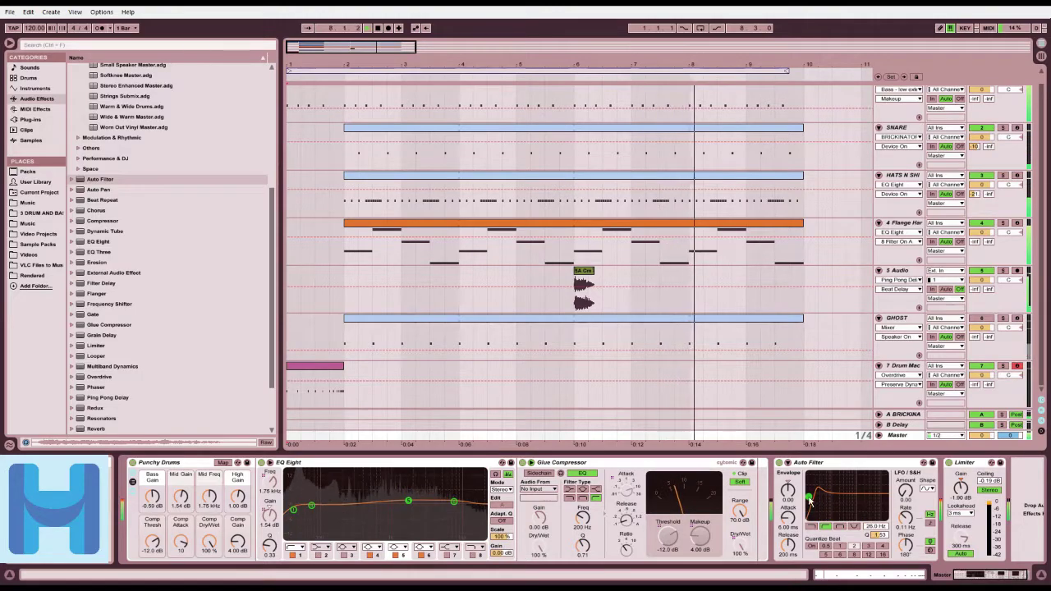
left_click(808, 463)
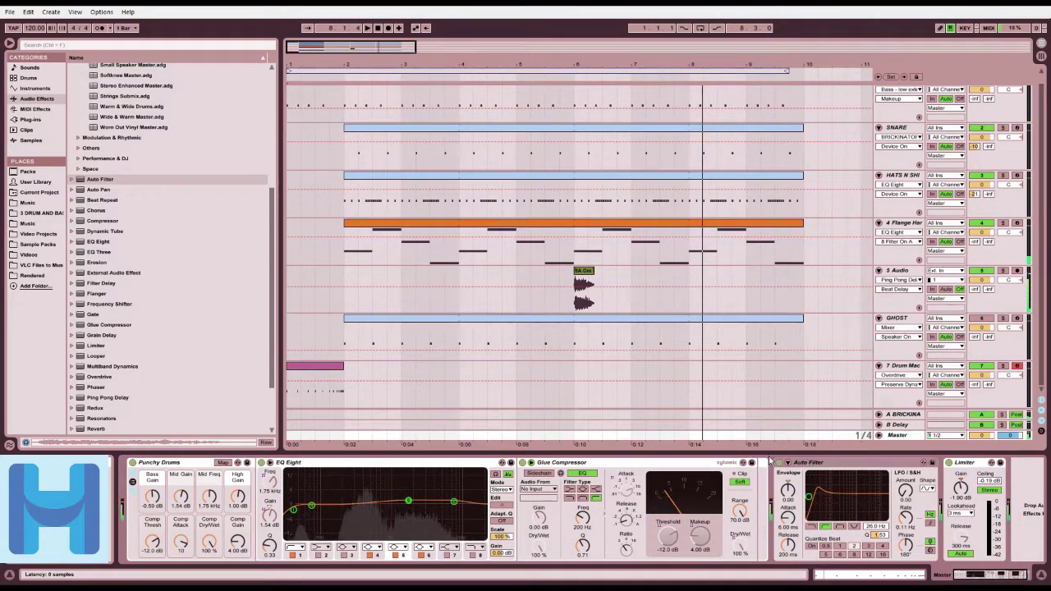
key("Delete")
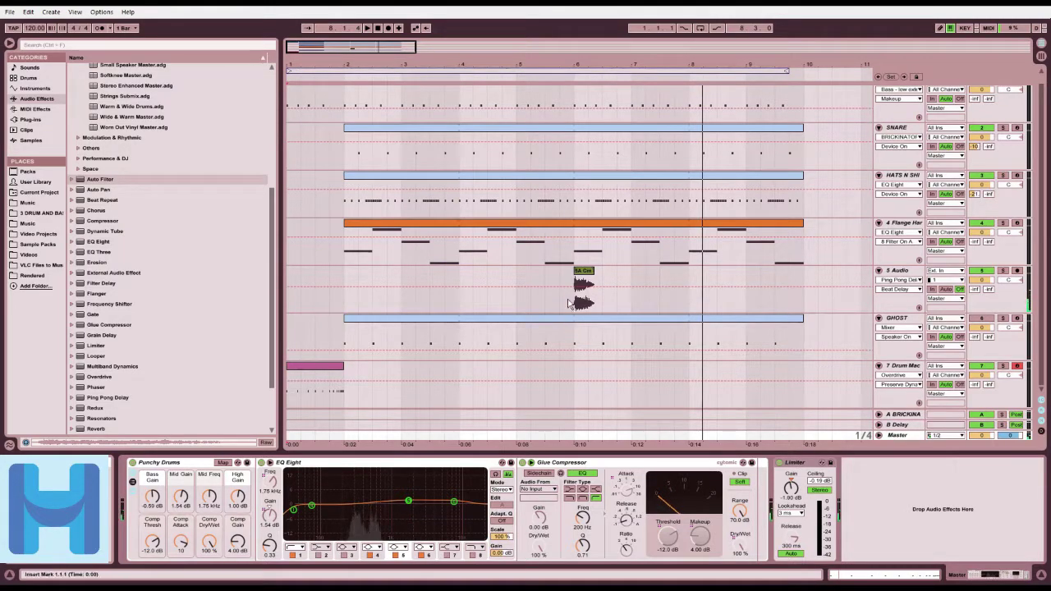
Step: Audition the mix without the filter and duplicate the KICK track
key("space")
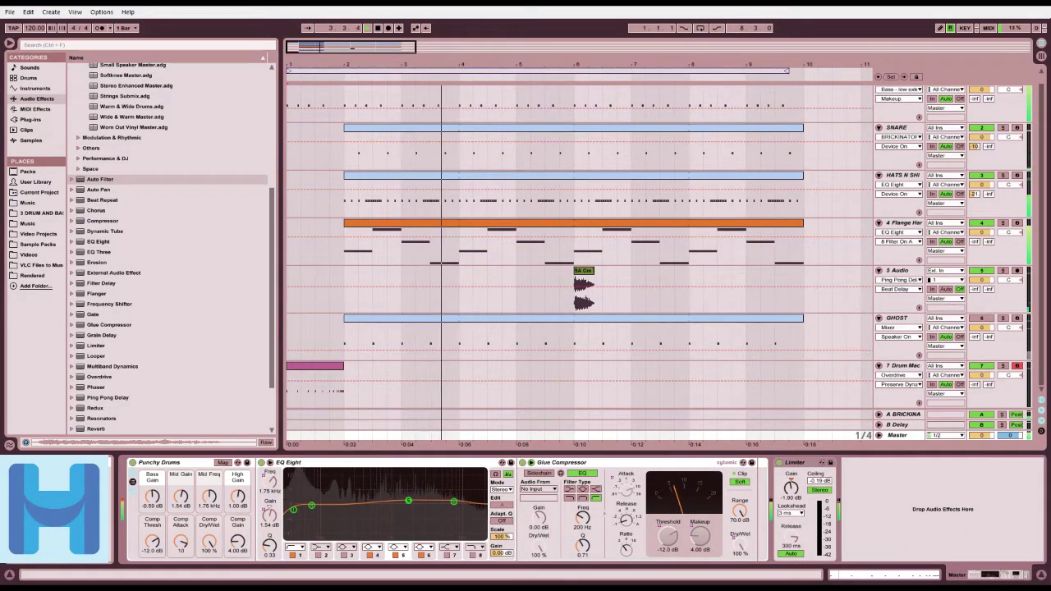
key("space")
scroll(782, 247, "up", 1)
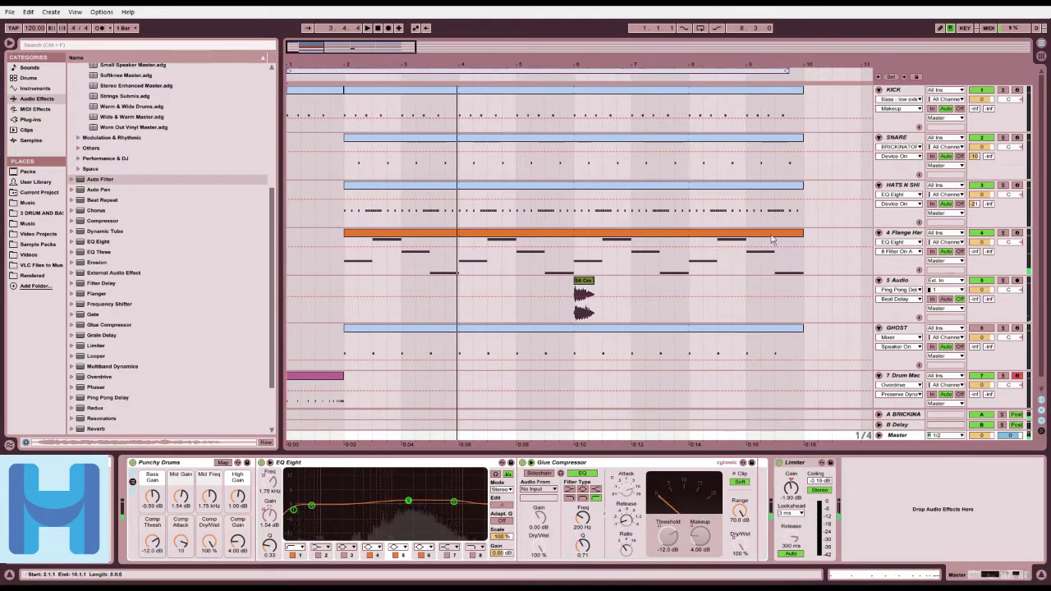
left_click(898, 91)
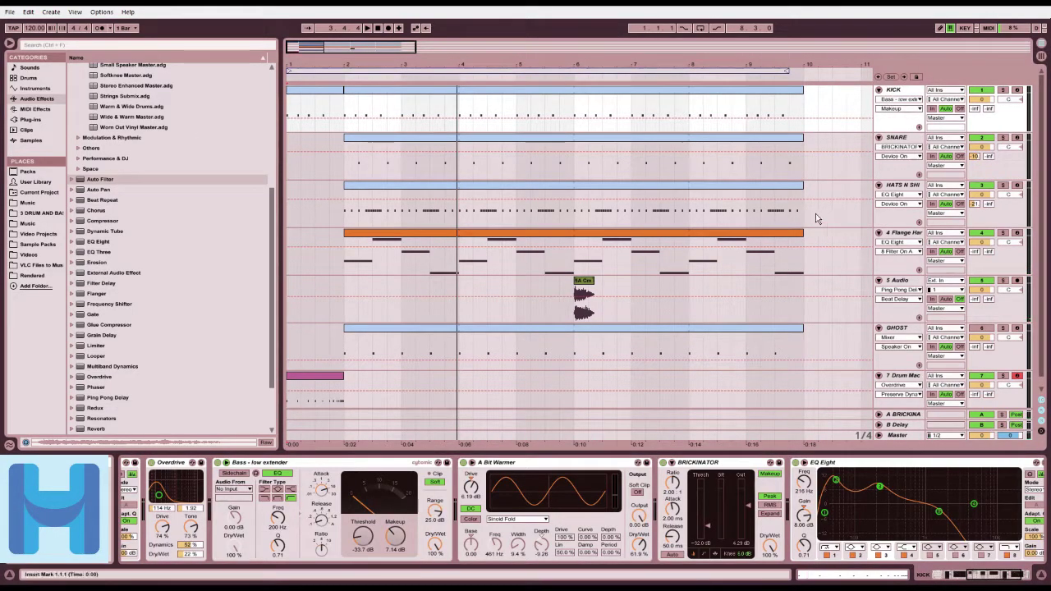
key("space")
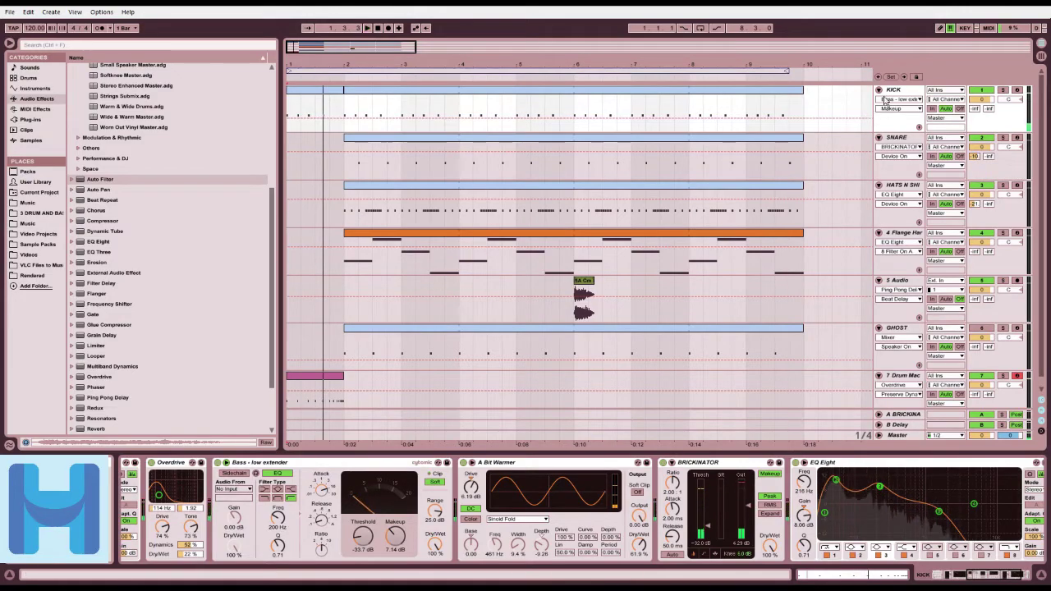
left_click(895, 92)
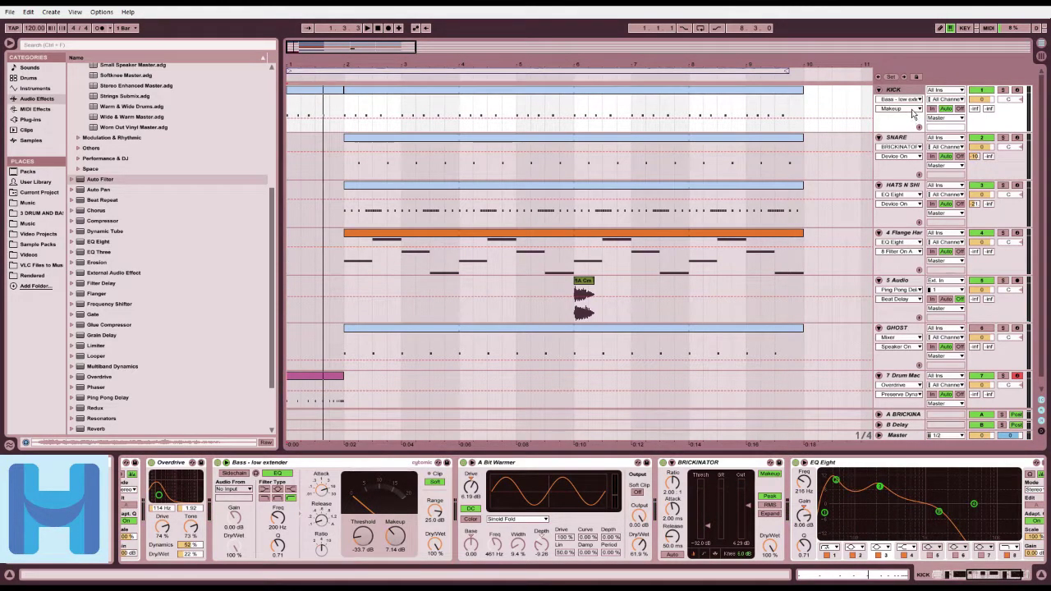
key("ctrl+d")
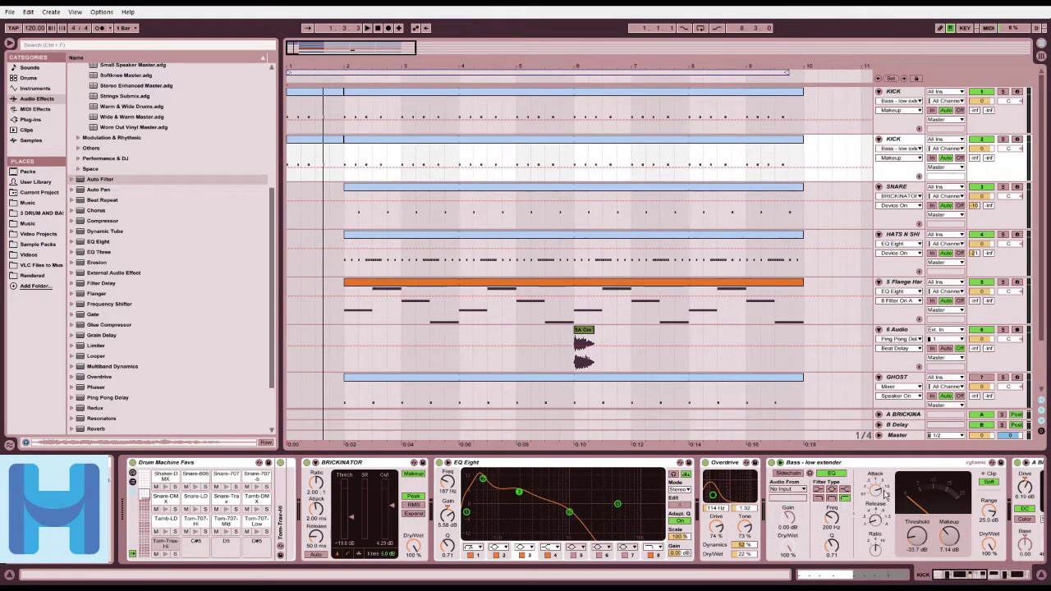
Step: Delete the second EQ Eight, second BRICKINATOR, A Bit Warmer, Bass - low extender and Overdrive from the duplicated KICK track
left_click_drag(946, 579, 988, 574)
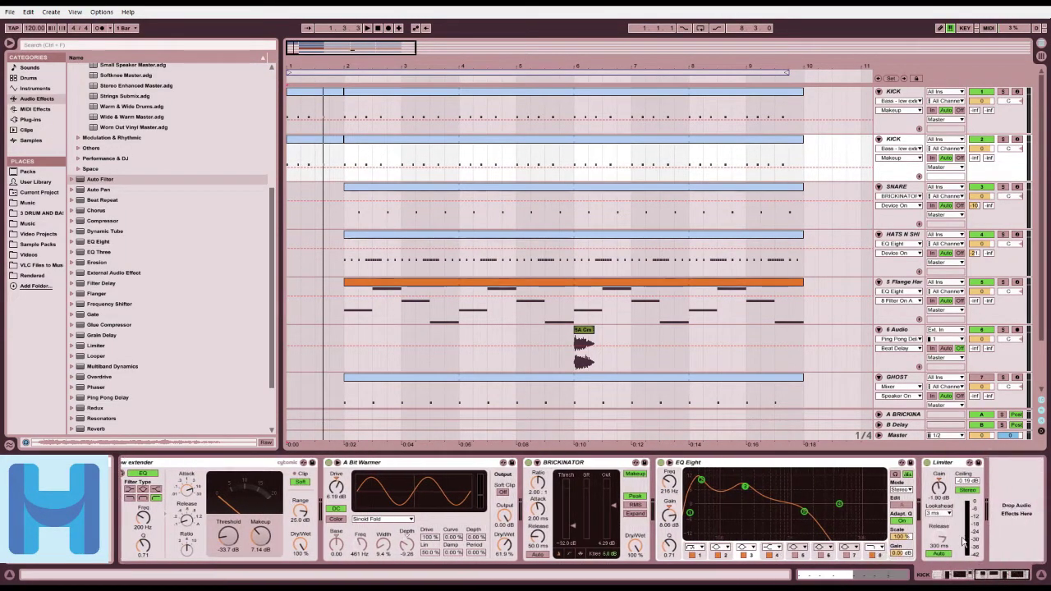
left_click(759, 462)
key("Delete")
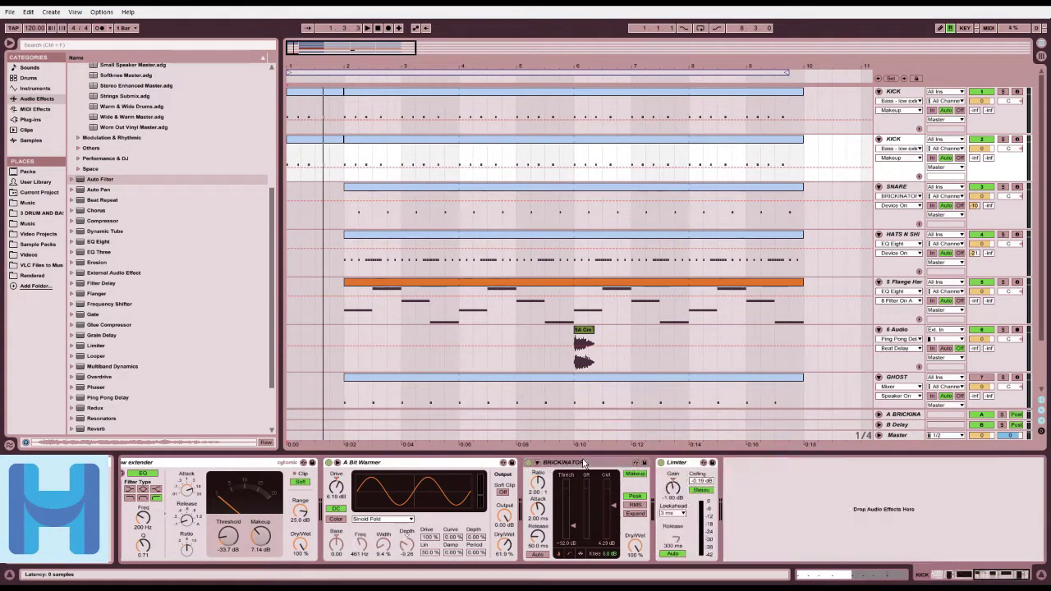
key("Delete")
left_click(473, 465)
key("Delete")
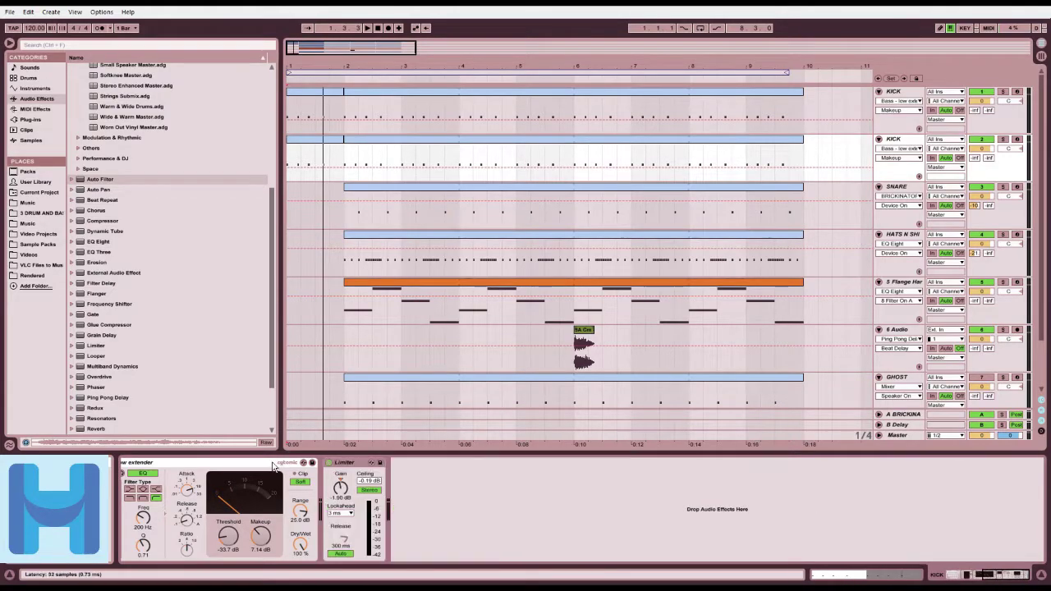
key("Delete")
key("ctrl+z")
key("ctrl+z")
key("ctrl+z")
key("ctrl+z")
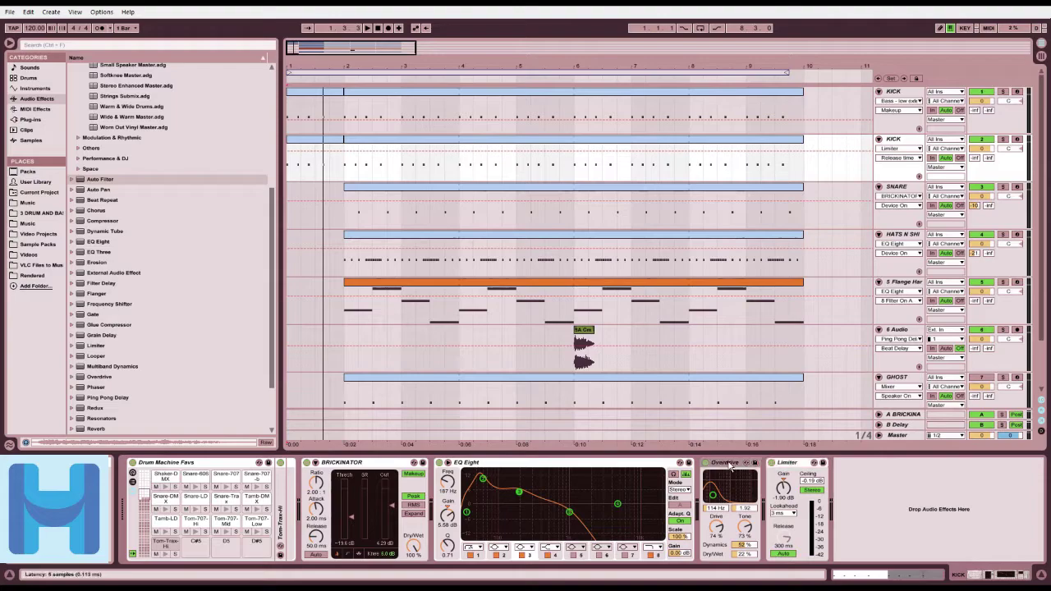
key("Delete")
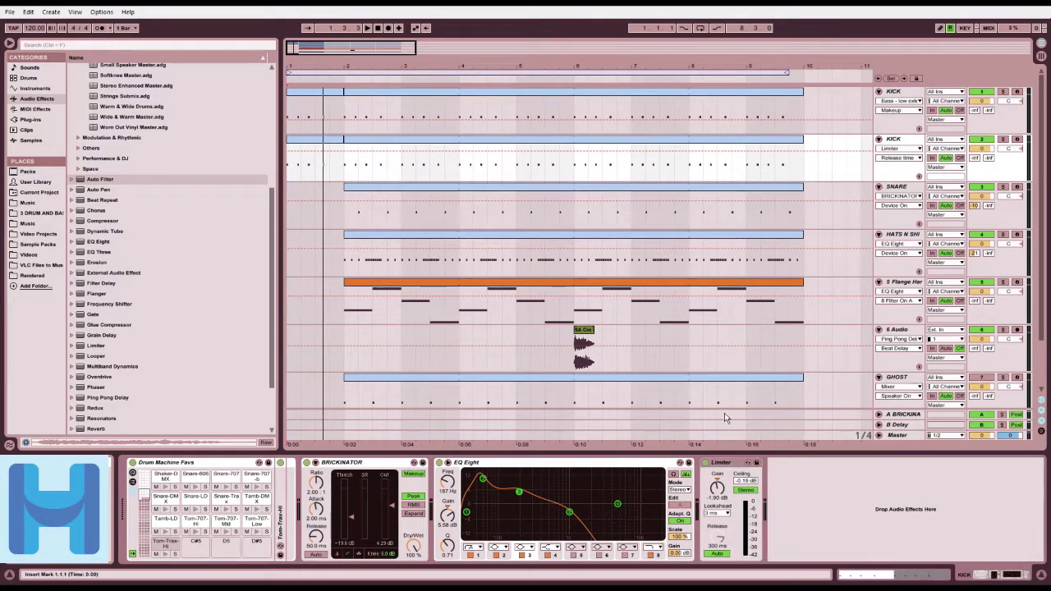
Step: Solo the duplicated KICK, set its EQ Eight band 3 to about 137 Hz and -2.36 dB, and play it back with the full mix
left_click(1002, 139)
key("space")
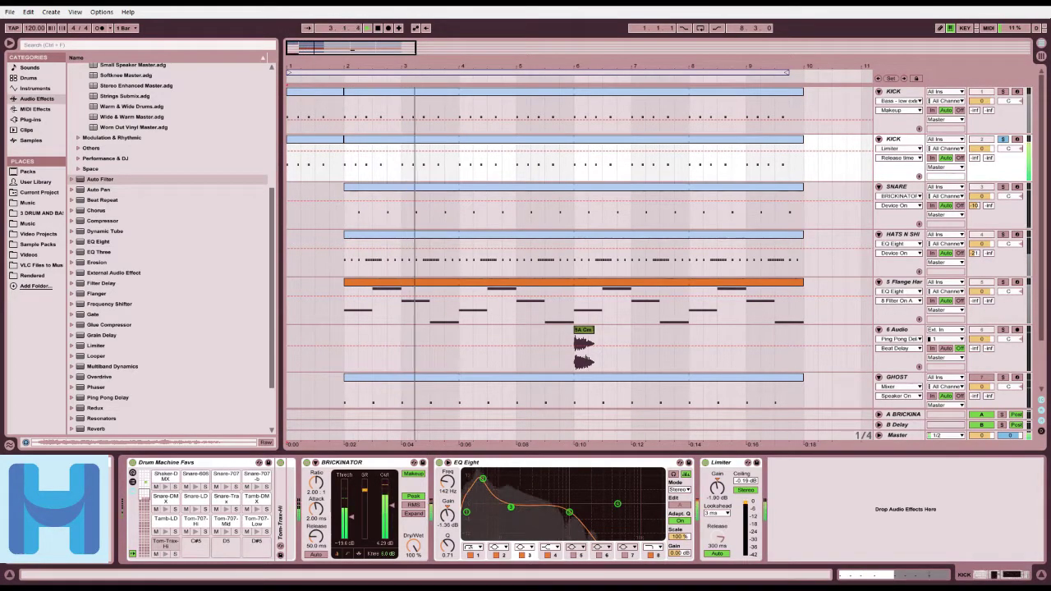
scroll(129, 237, "down", 1)
key("space")
left_click(1004, 140)
key("space")
key("space")
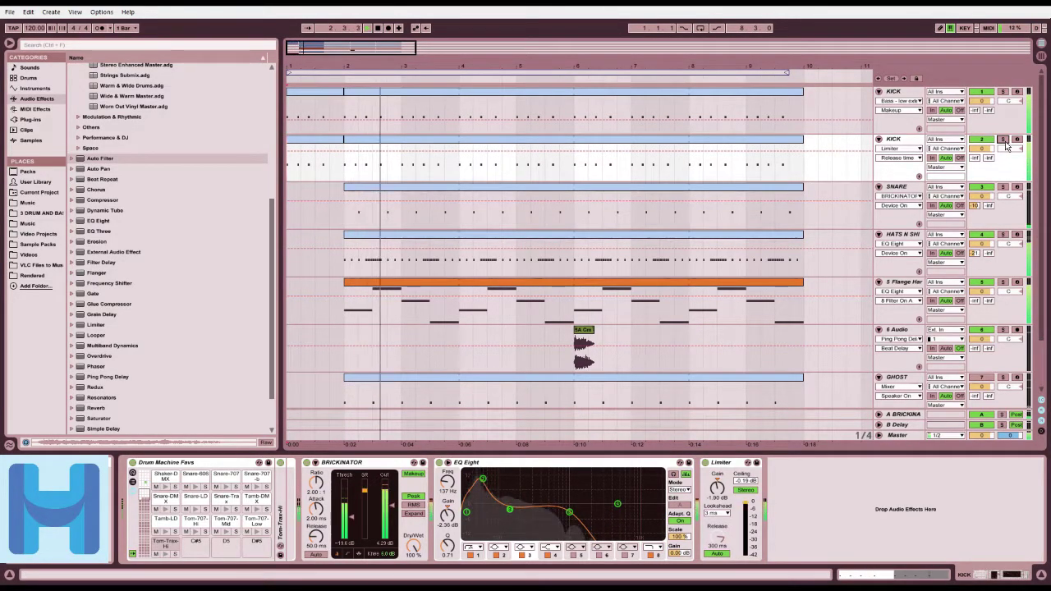
Step: Solo the original KICK and lower band 2 of its last EQ Eight to about -1.51 dB at 88.2 Hz
left_click(1003, 92)
left_click(893, 92)
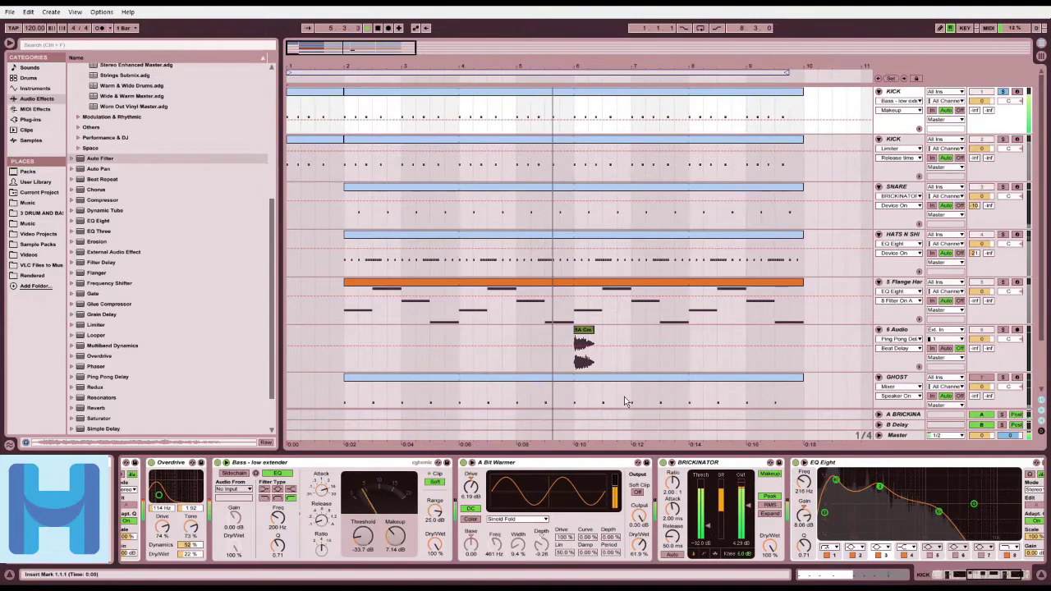
key("space")
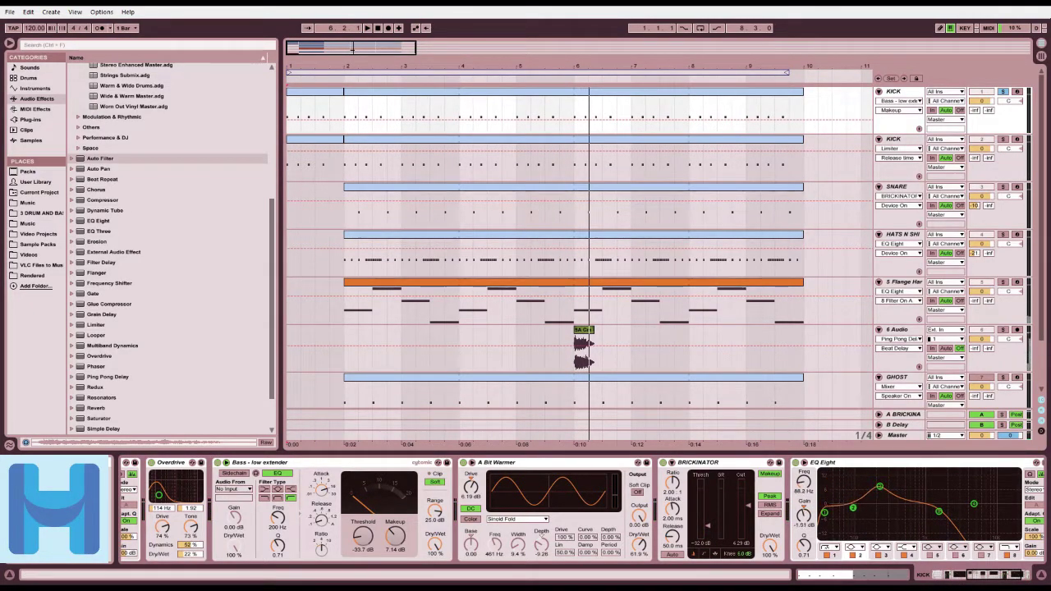
key("space")
Step: In the same EQ Eight, set band 3 to about 200 Hz and 7.31 dB and make band 1 a low cut at about 91.5 Hz
left_click_drag(880, 488, 879, 489)
key("space")
key("space")
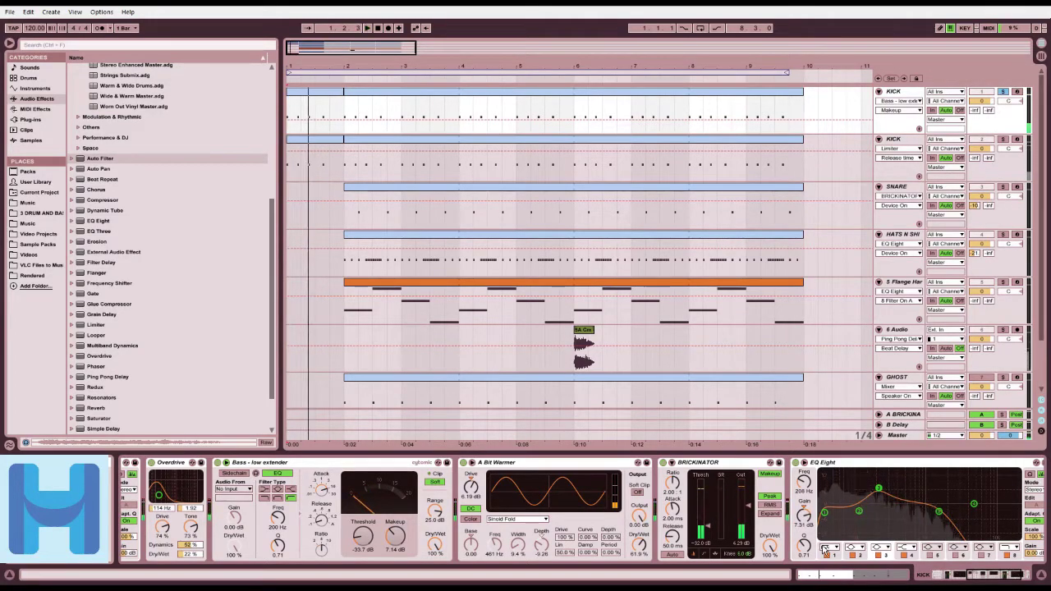
left_click(824, 549)
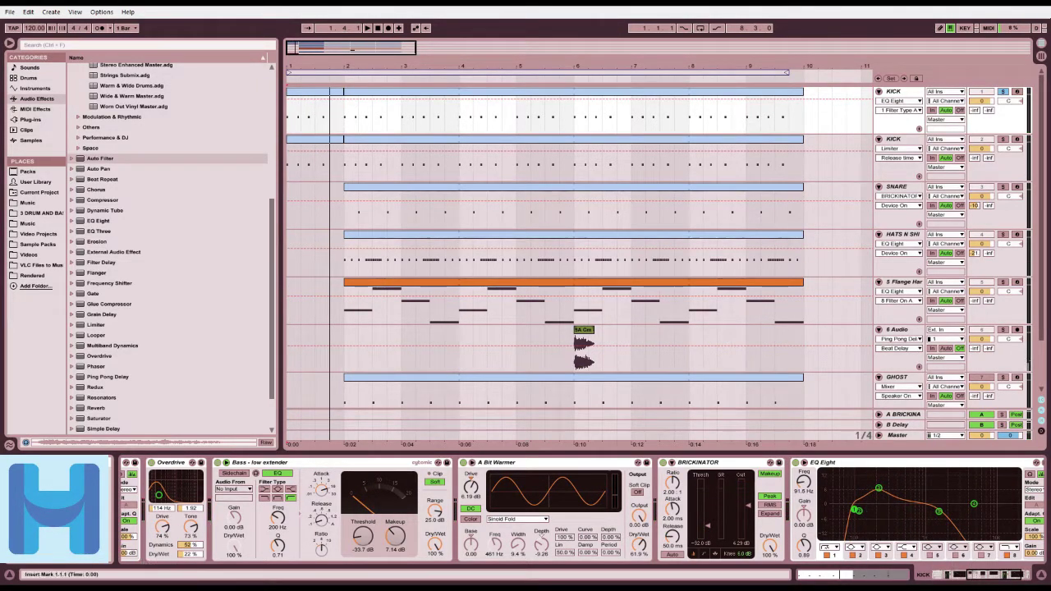
Step: Try a low cut at about 89.8 Hz in the original KICK's first EQ Eight along with a higher Overdrive filter frequency
left_click_drag(994, 575, 839, 567)
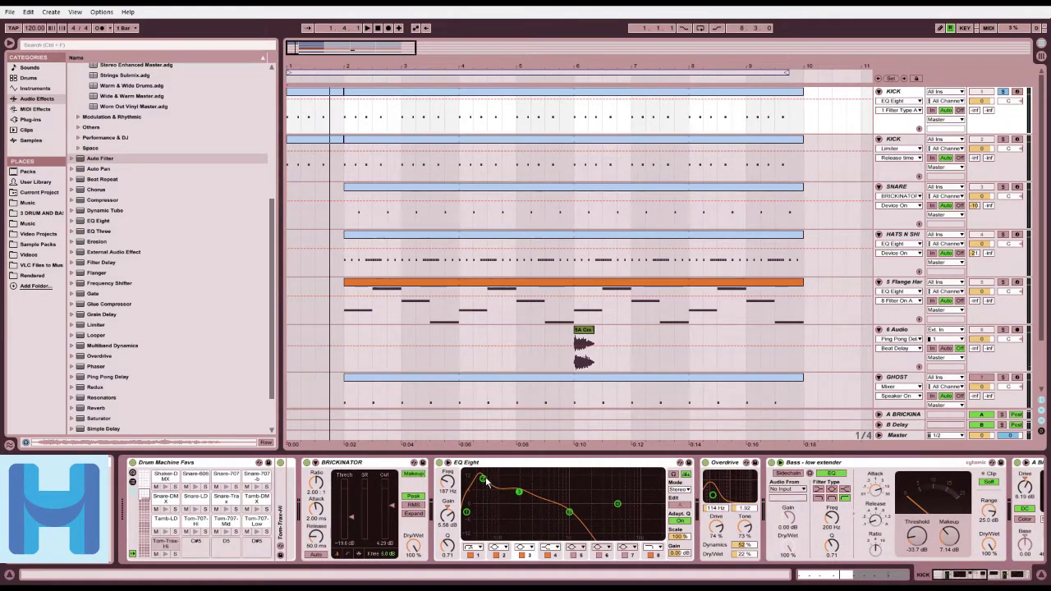
key("space")
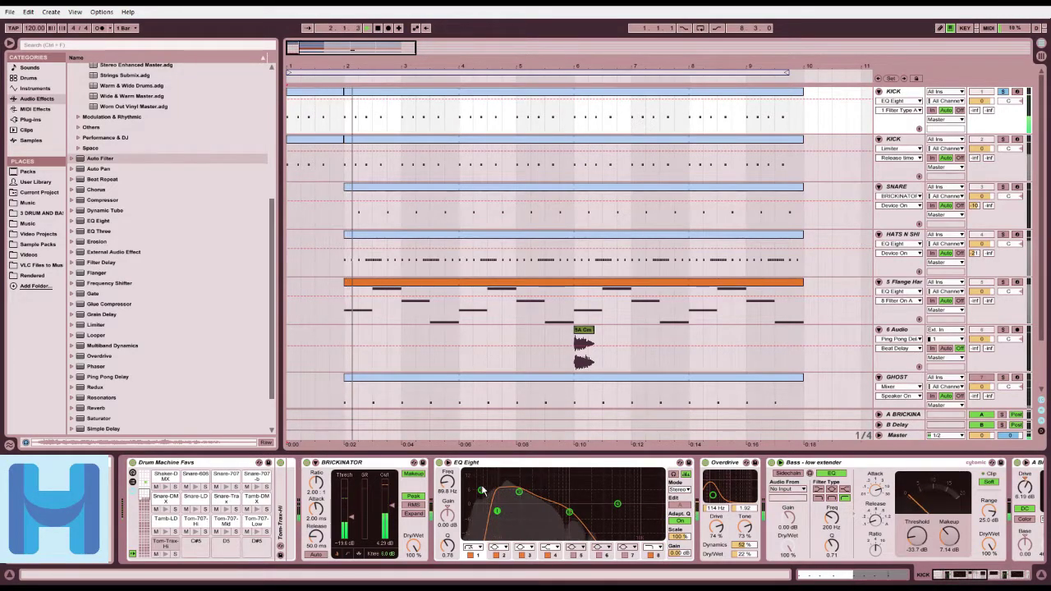
left_click_drag(482, 491, 481, 478)
left_click_drag(713, 497, 716, 497)
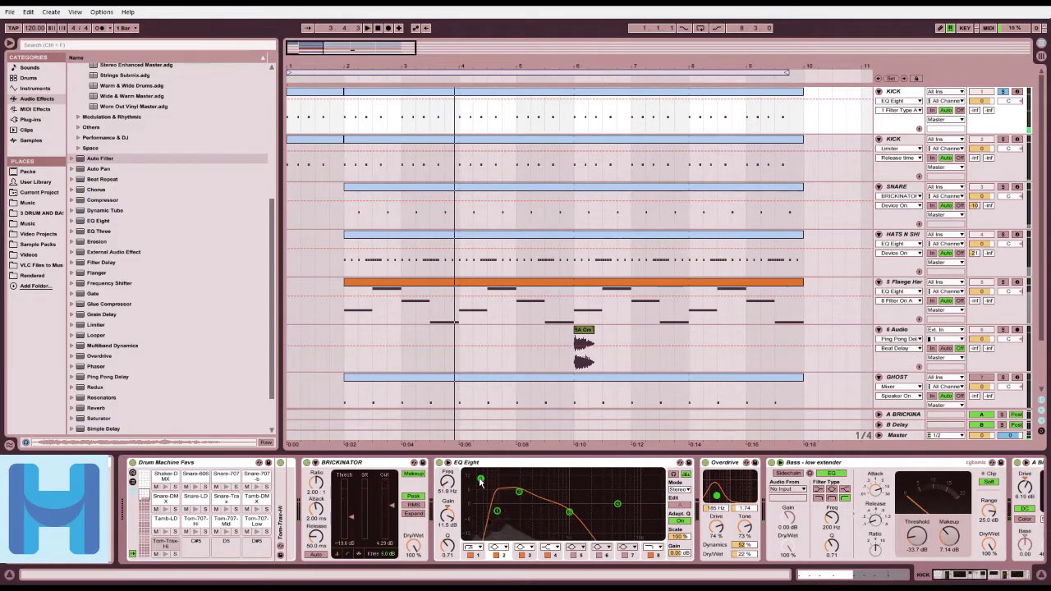
key("space")
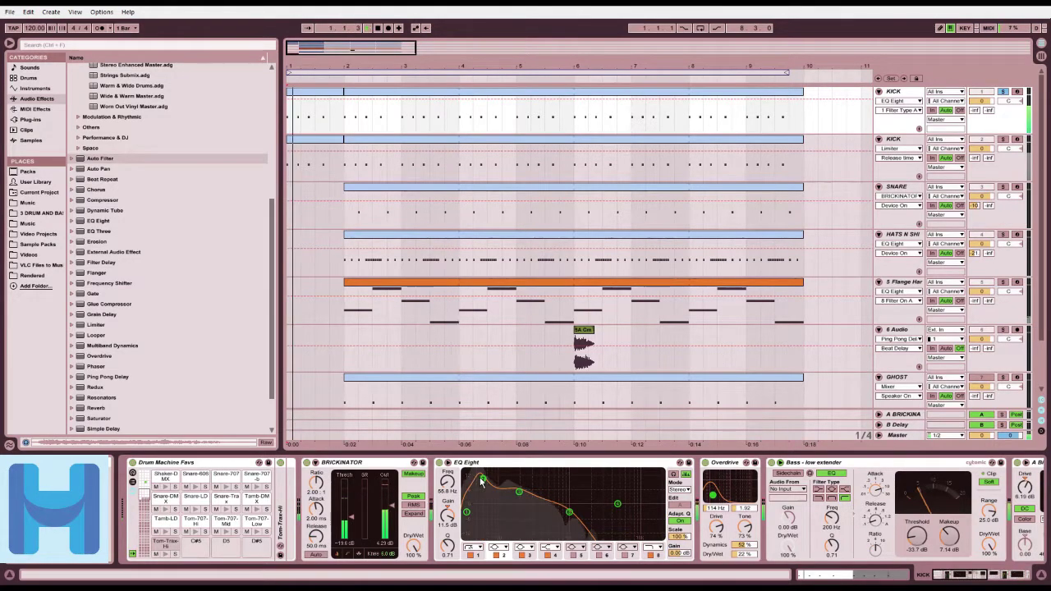
Step: Raise the Bass - low extender's makeup to 9.52 dB and the second BRICKINATOR's output to 6.96 dB, and play the KICK unsoloed
left_click_drag(975, 578, 980, 578)
left_click_drag(860, 536, 860, 527)
left_click_drag(975, 577, 993, 576)
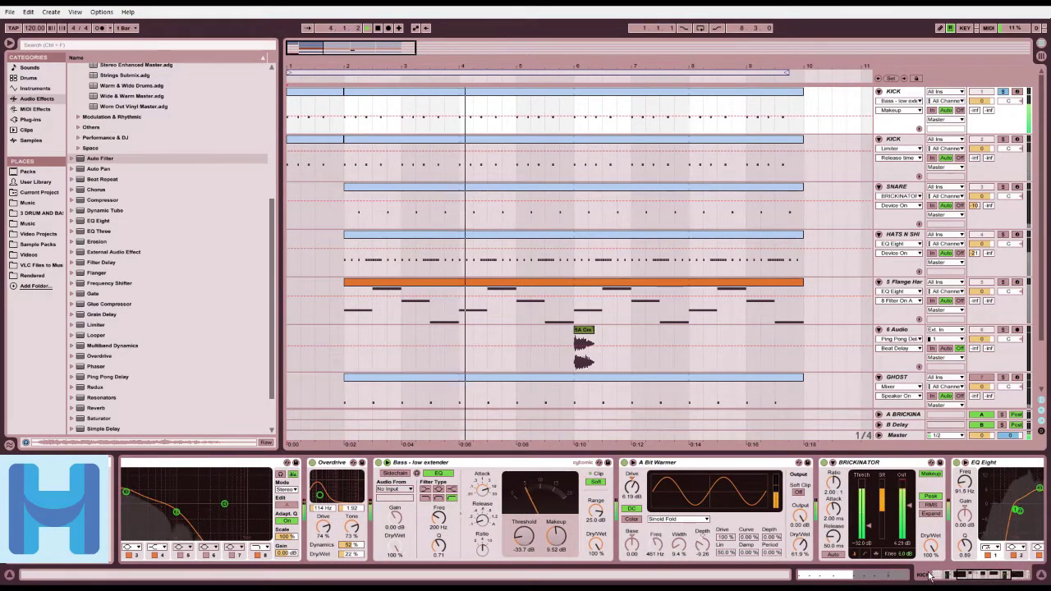
scroll(818, 528, "right", 5)
left_click_drag(613, 506, 613, 502)
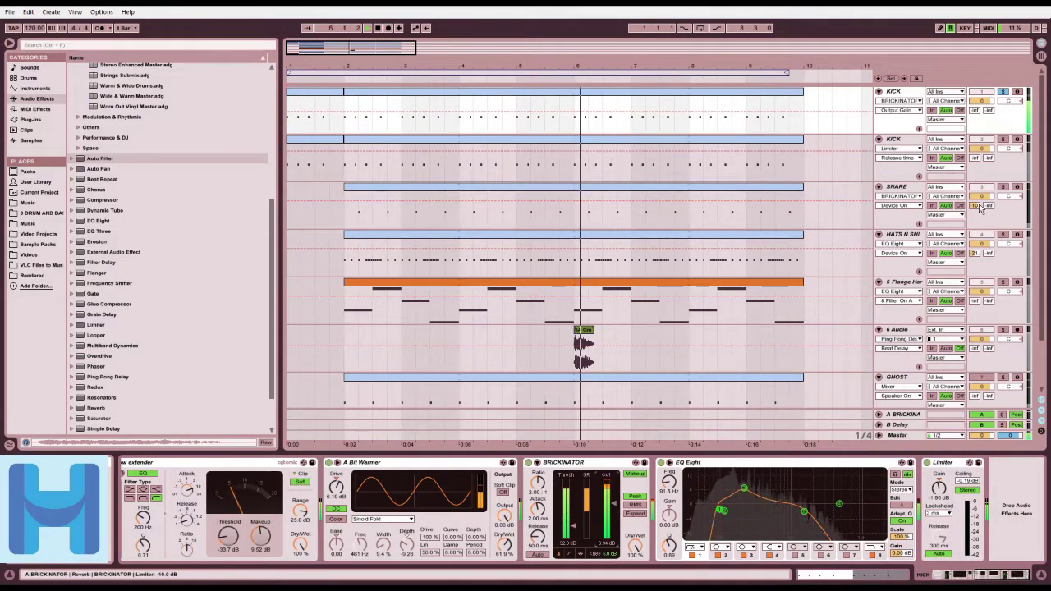
key("space")
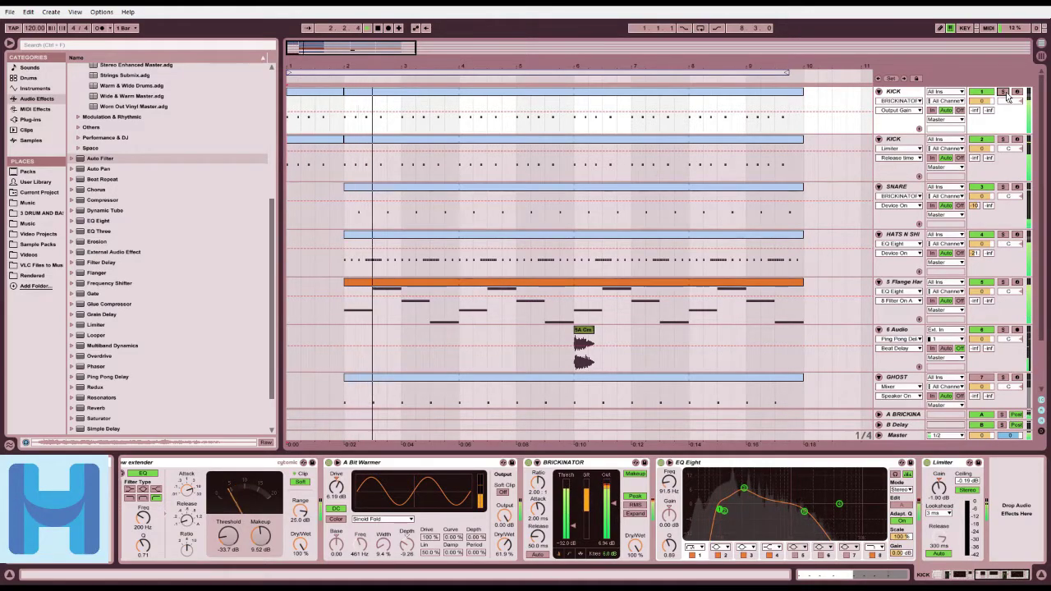
Step: Solo the second KICK and insert Bass - low extender before its Limiter, with threshold -33.3 dB and makeup 9.05 dB
left_click(1002, 139)
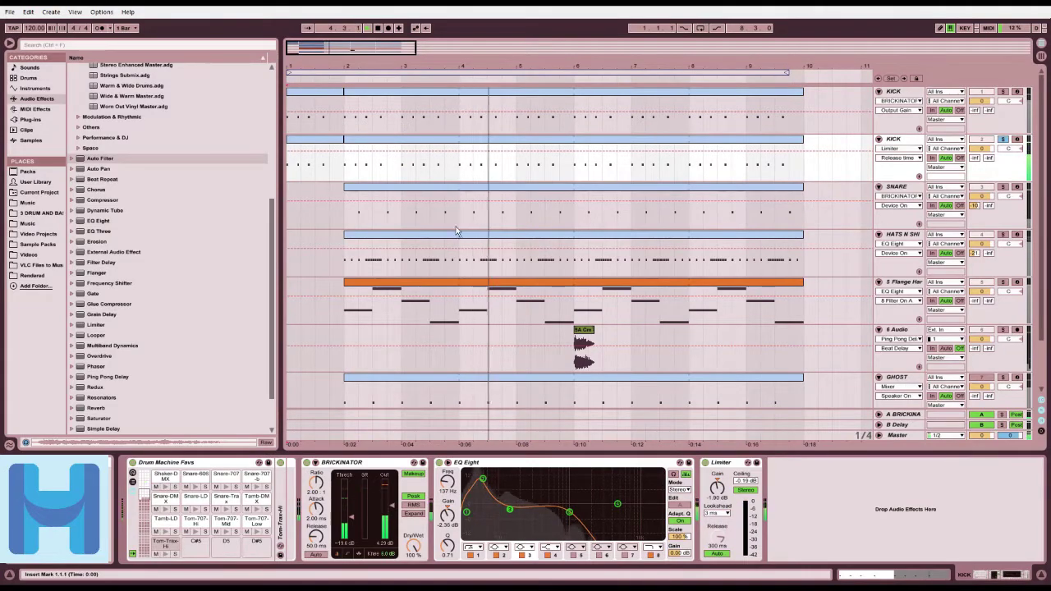
scroll(104, 279, "down", 3)
left_click(79, 255)
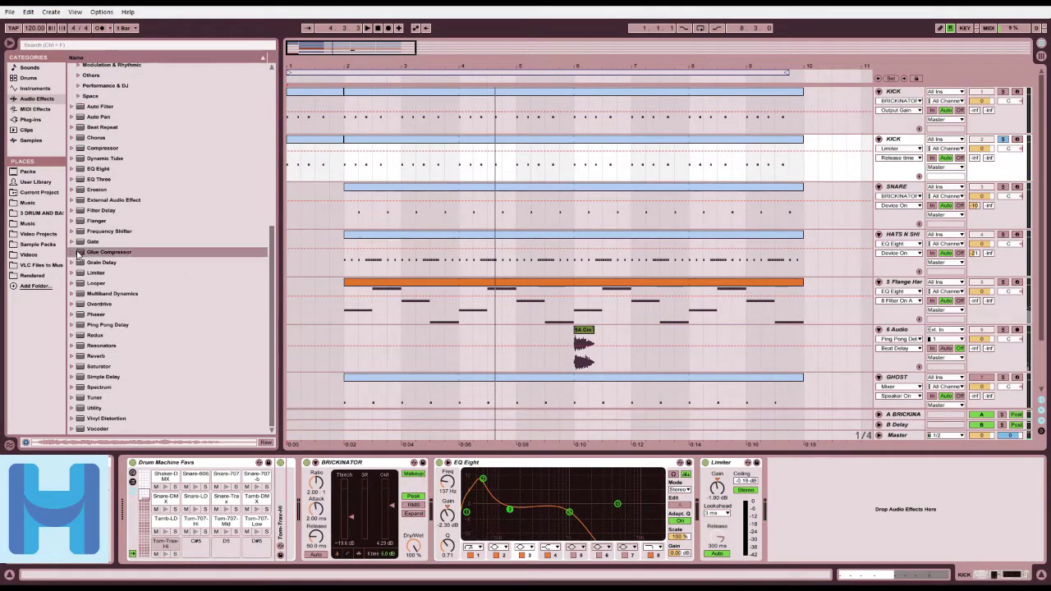
left_click(72, 253)
left_click(92, 236)
key("space")
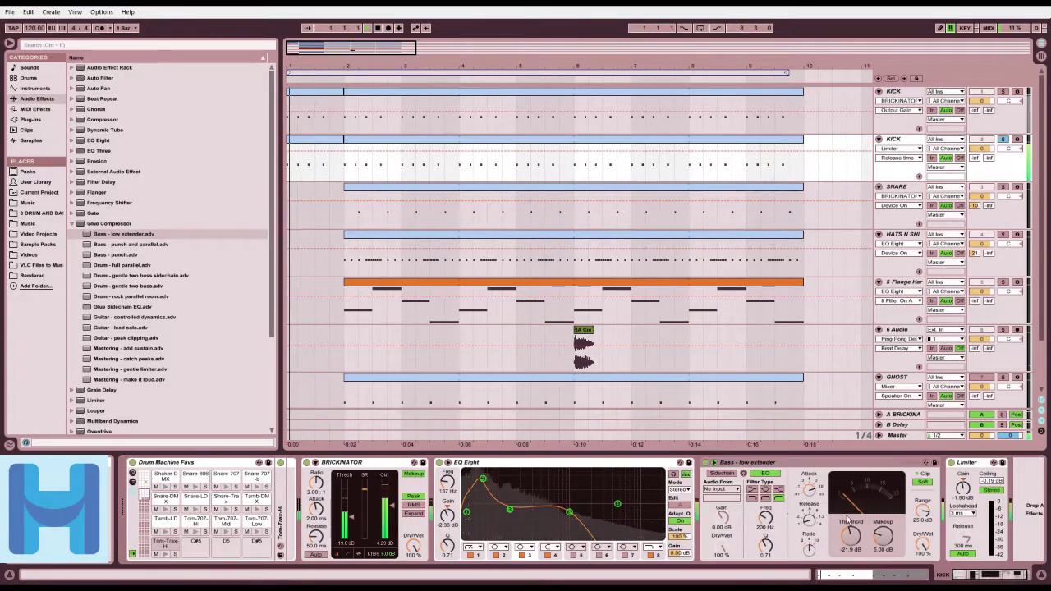
left_click_drag(846, 536, 845, 565)
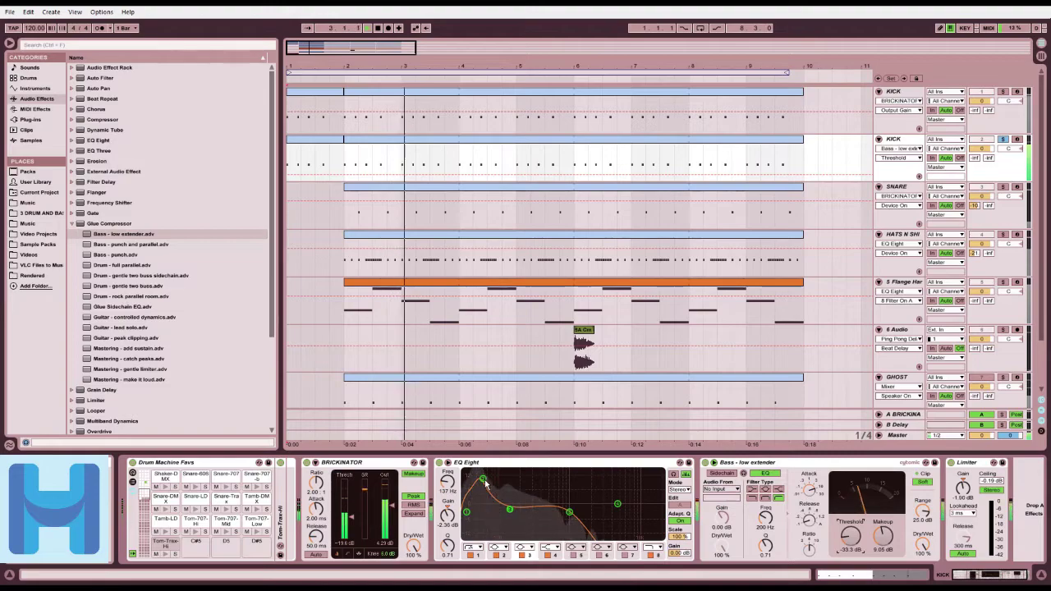
Step: In the second KICK's EQ Eight, set band 2 to 42.5 Hz and 15.0 dB, band 3 to 110 Hz and band 4 to 347 Hz
left_click_drag(484, 482, 481, 474)
left_click_drag(510, 509, 503, 513)
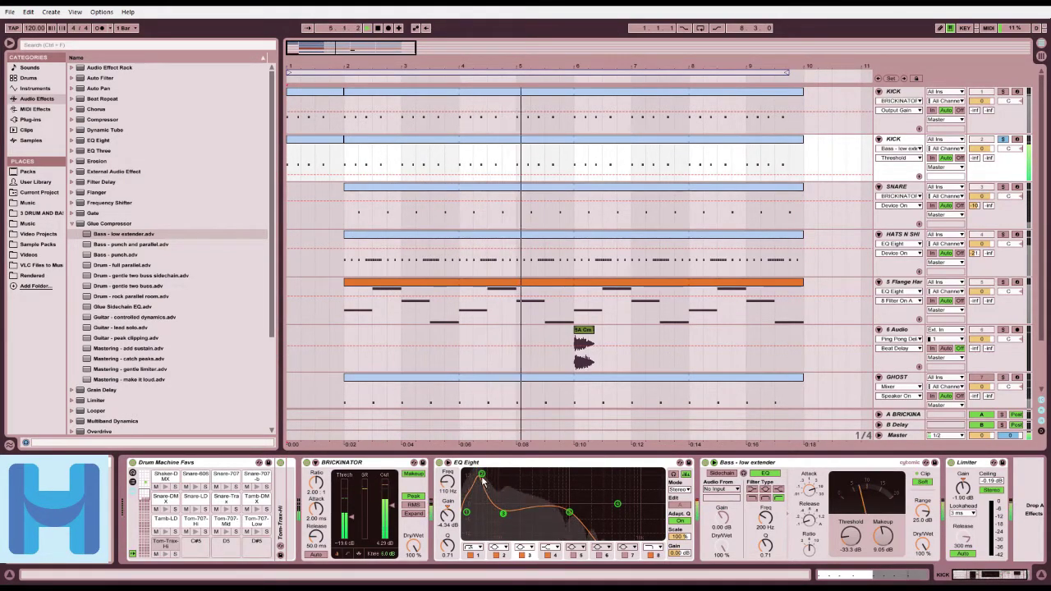
left_click_drag(487, 475, 474, 473)
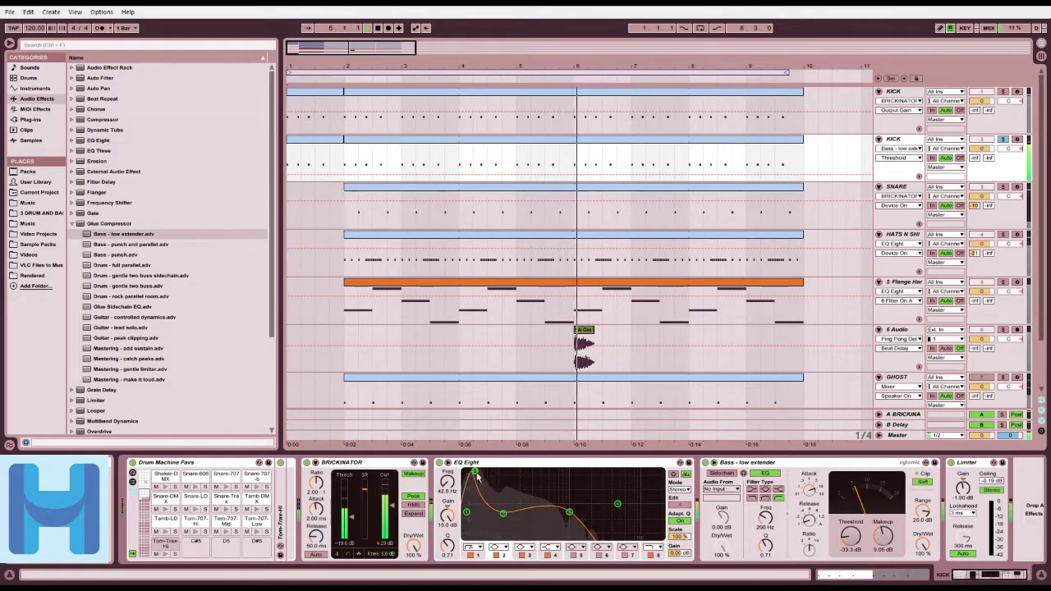
left_click_drag(569, 512, 538, 504)
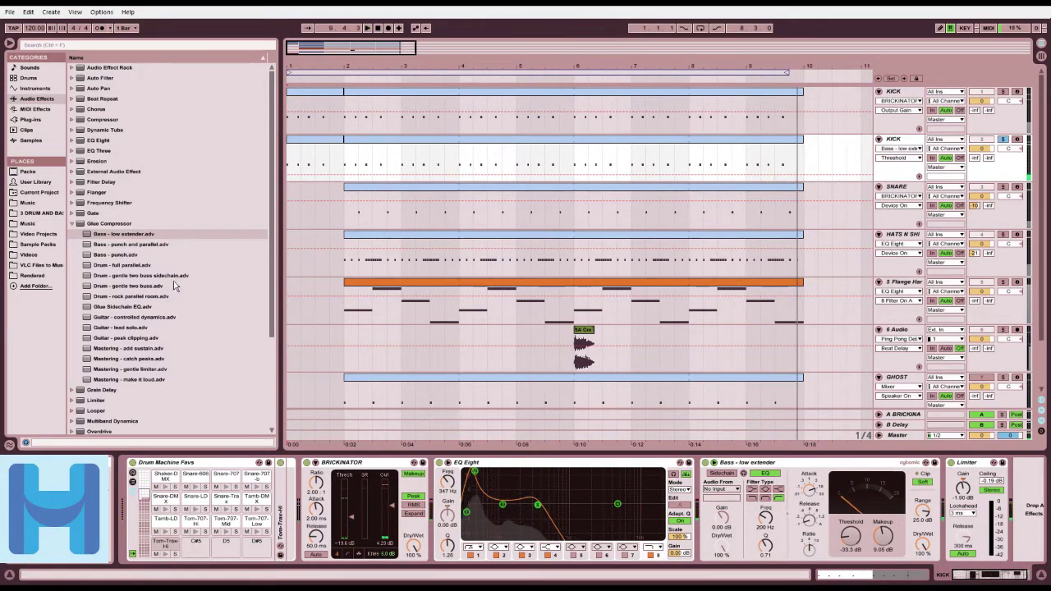
Step: Add a BRICKINATOR compressor after the second KICK's Bass - low extender, adjust its output gain, and play the track unsoloed
left_click(83, 119)
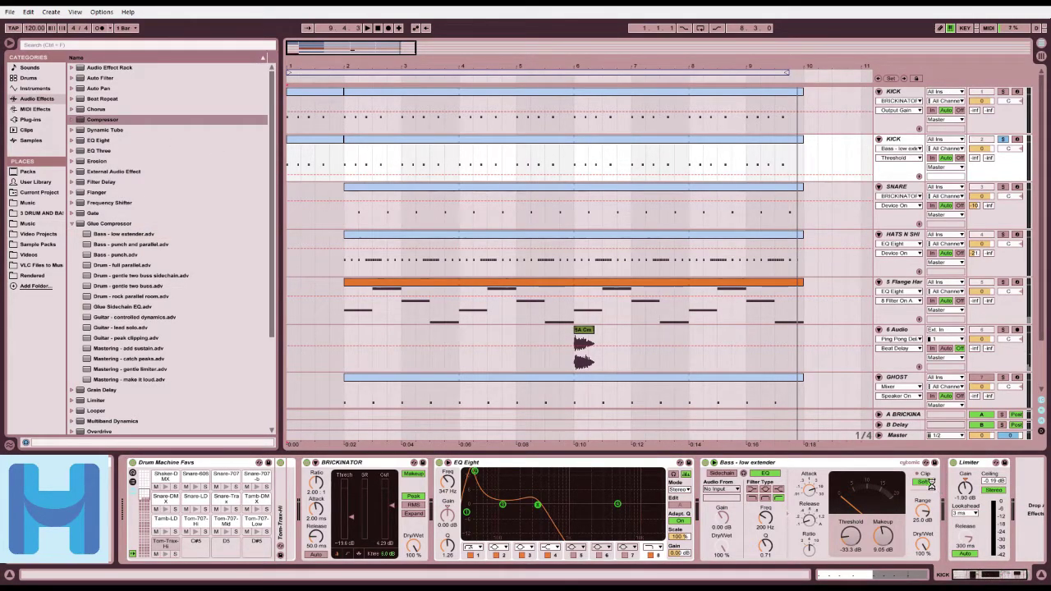
left_click_drag(931, 484, 931, 486)
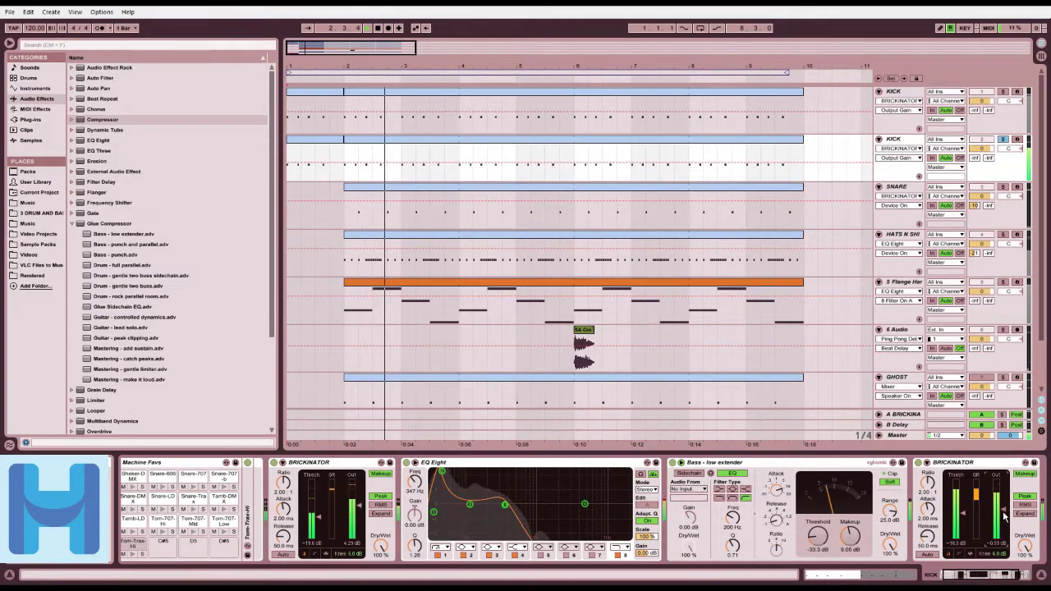
left_click(1003, 141)
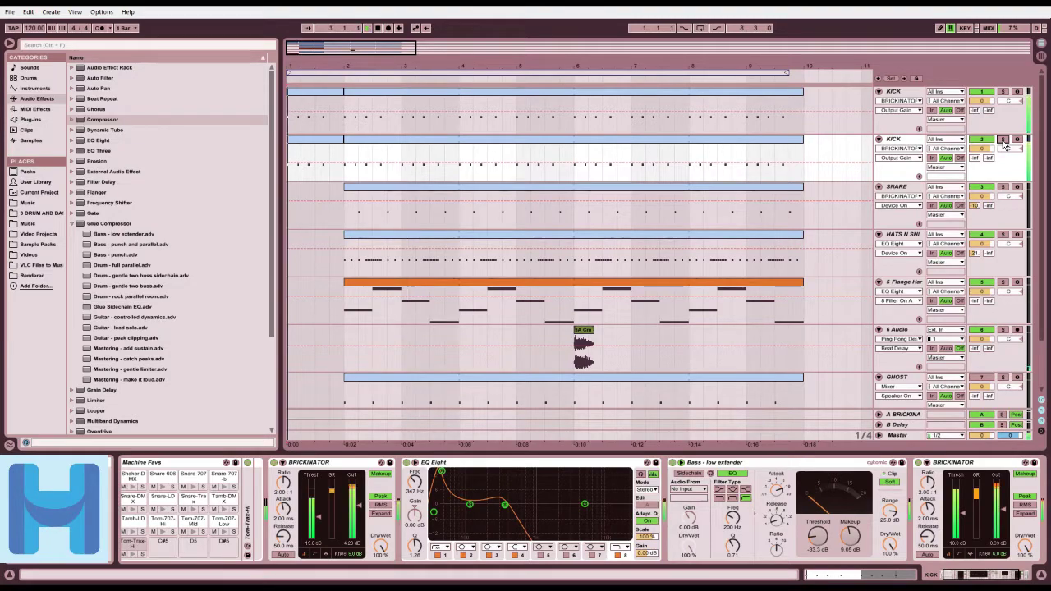
key("space")
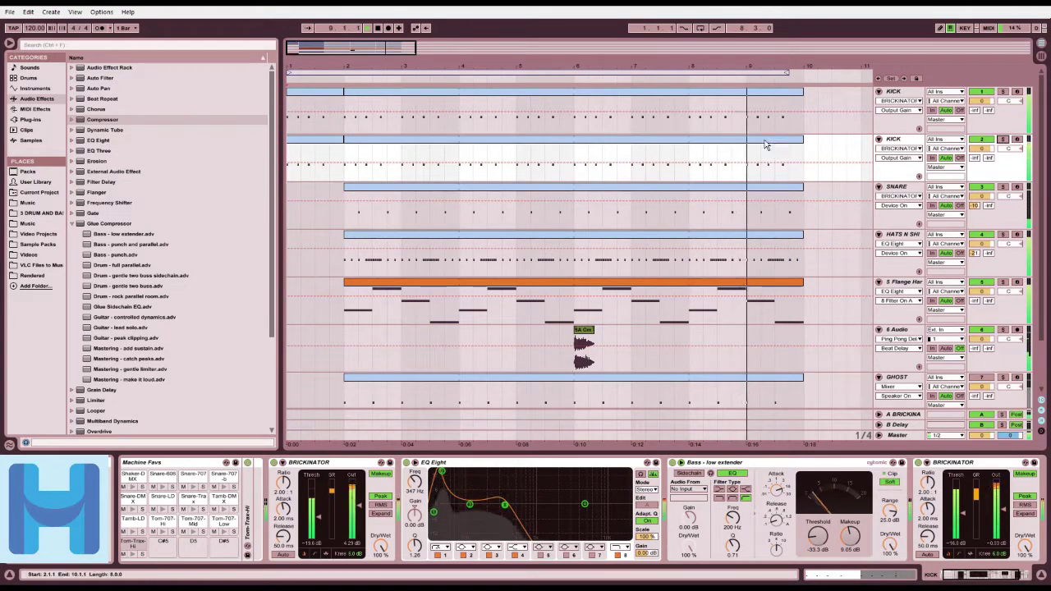
Step: Copy the bar 1 clip on the Drum Machine track to bar 9 of the same track
scroll(402, 296, "down", 3)
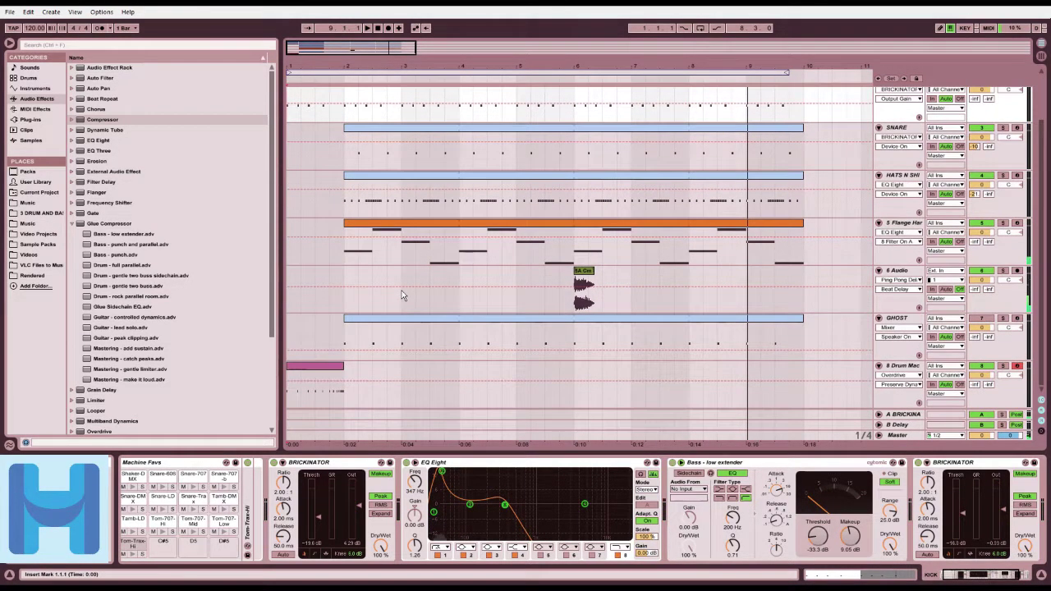
left_click(315, 368)
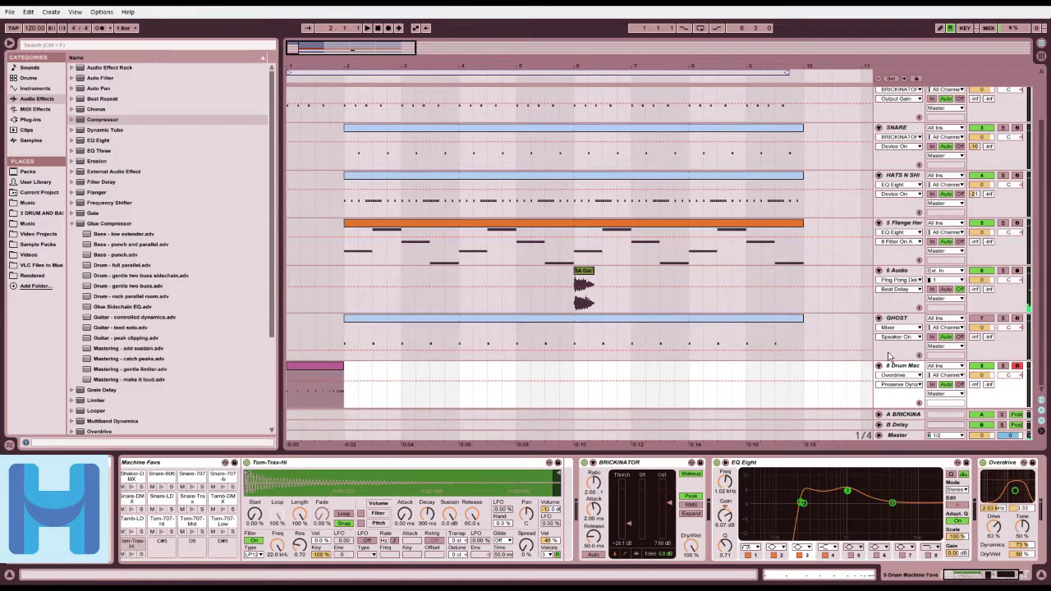
left_click(750, 375)
key("ctrl+v")
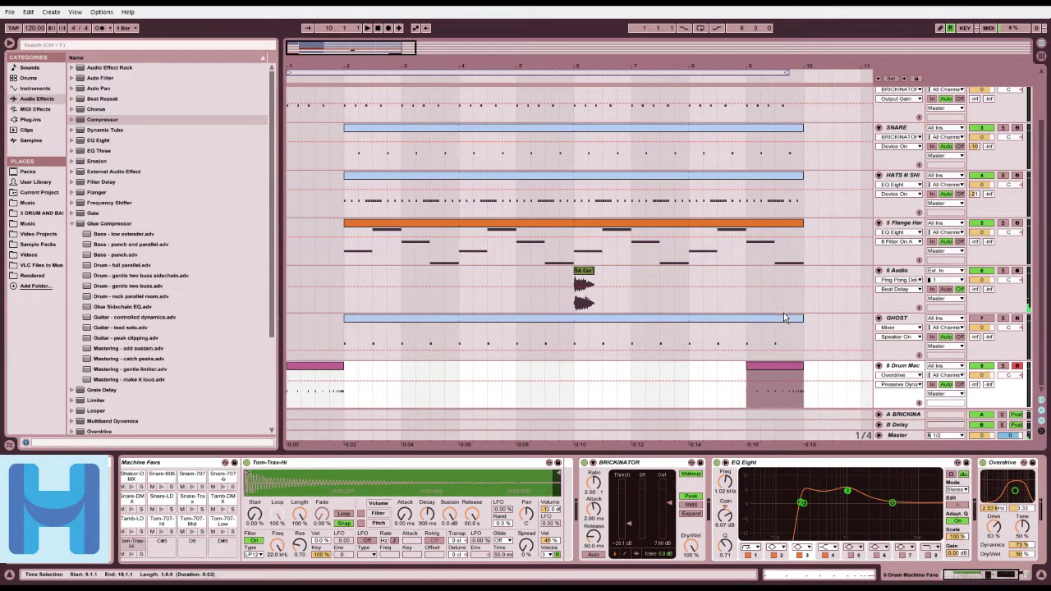
Step: Delete the bar 1 intro clips from both KICK tracks and play the arrangement from the start
scroll(783, 318, "up", 3)
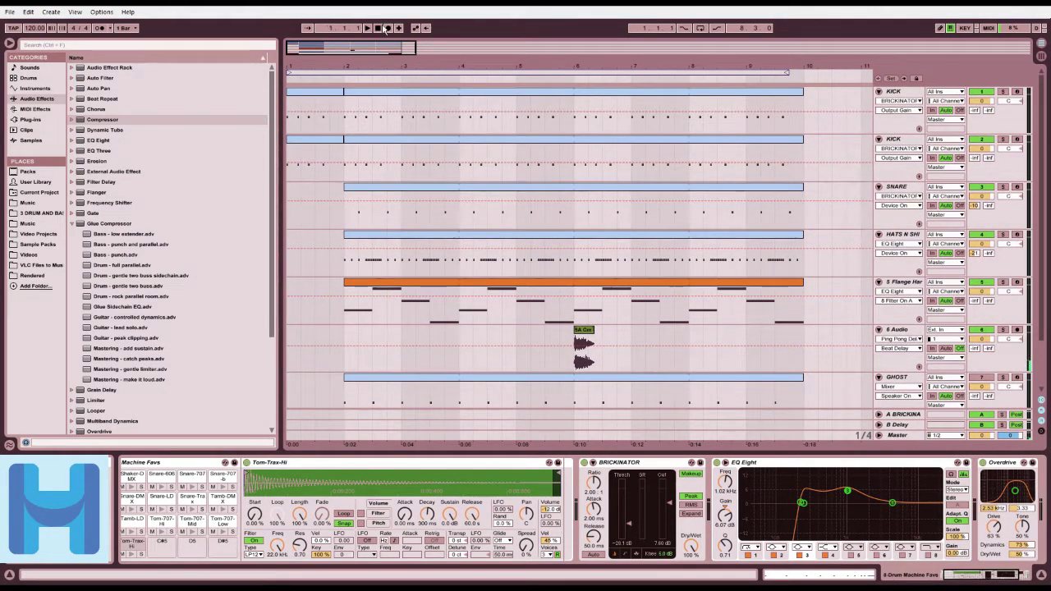
key("space")
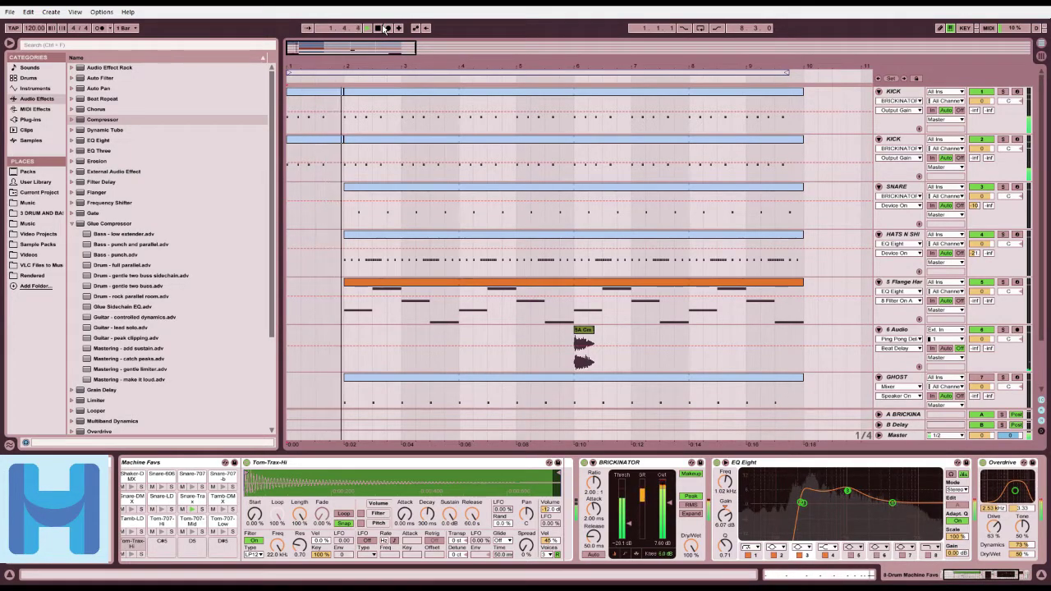
key("space")
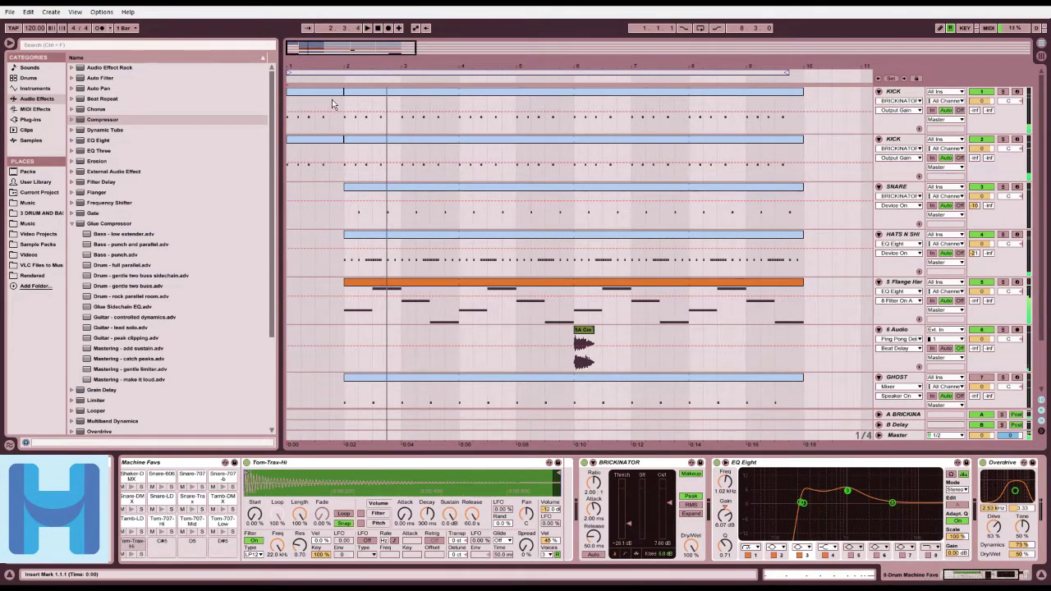
left_click(333, 102)
key("Delete")
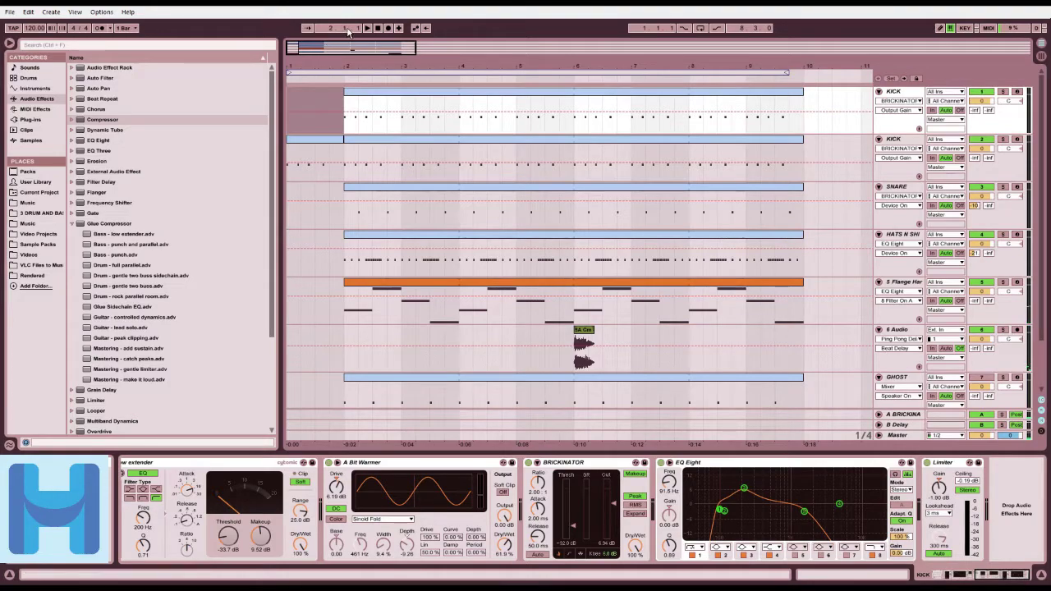
left_click(378, 28)
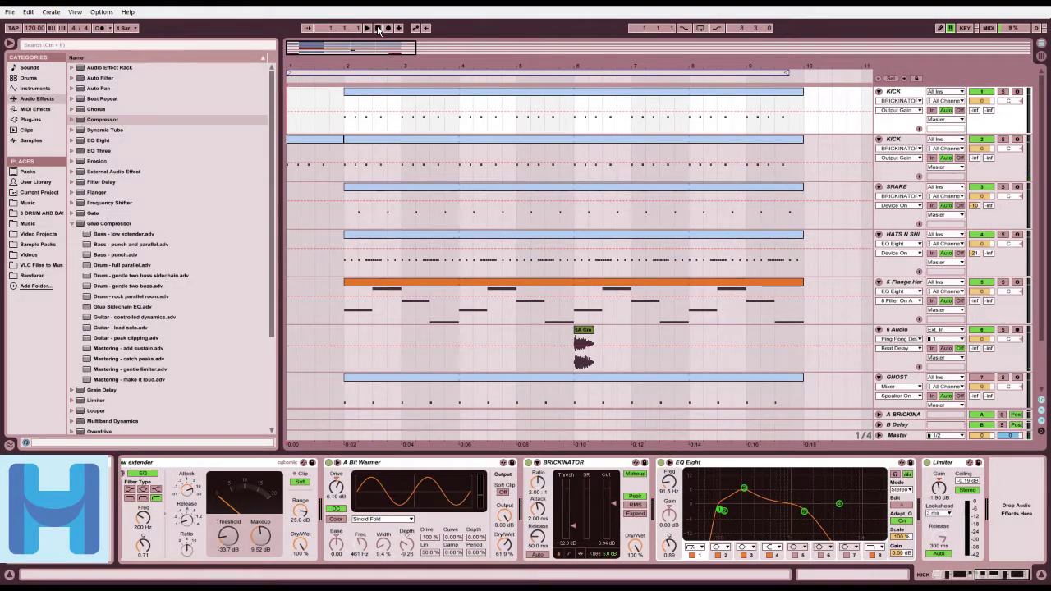
left_click(321, 141)
key("Delete")
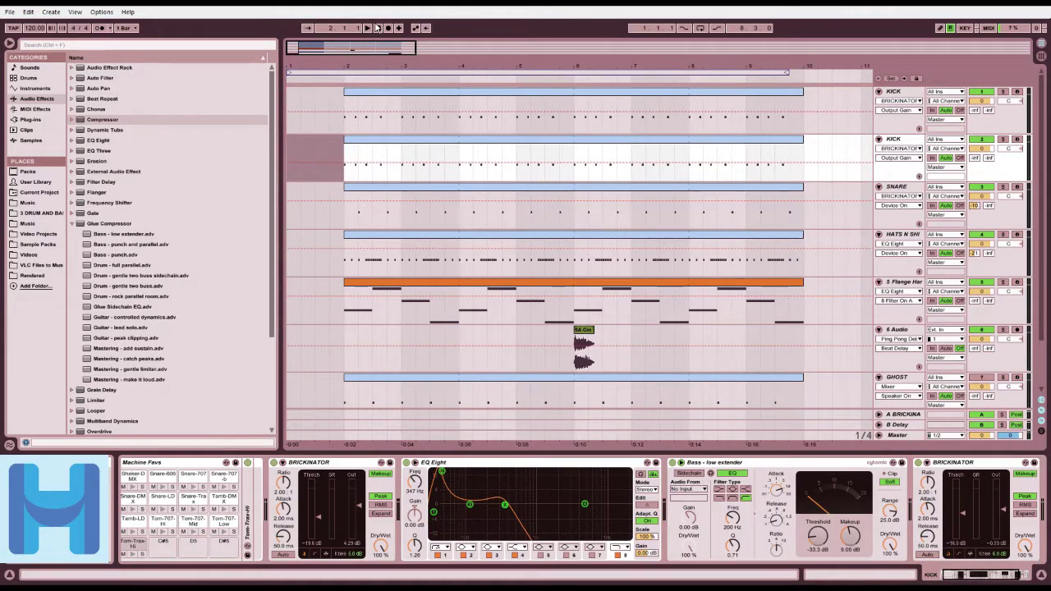
key("space")
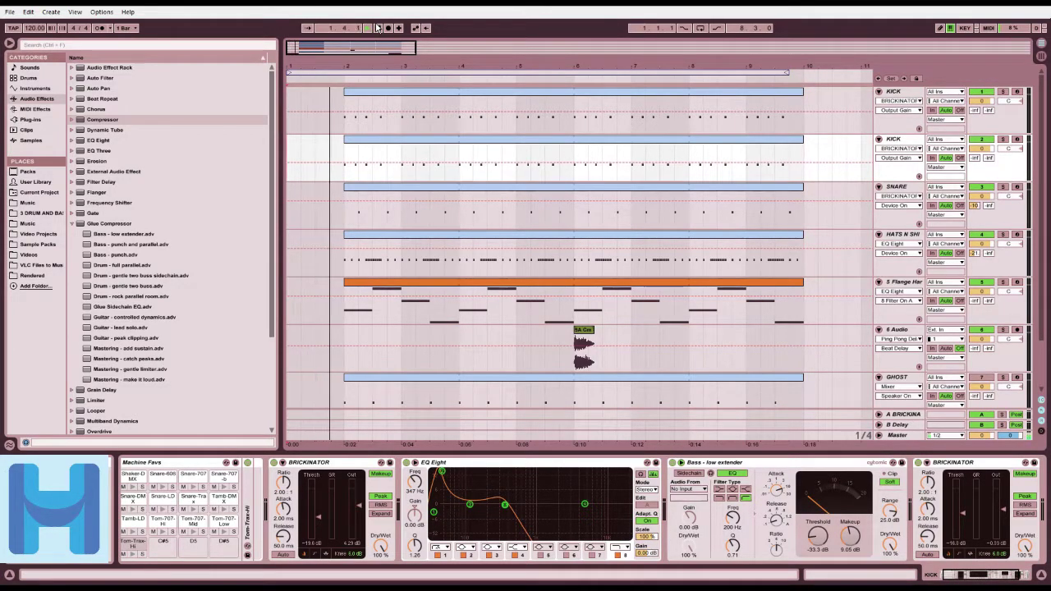
Step: Duplicate the 5A Cm - OH clip on 6 Audio, reverse the copy and place it at the start of bar 1
left_click(584, 337)
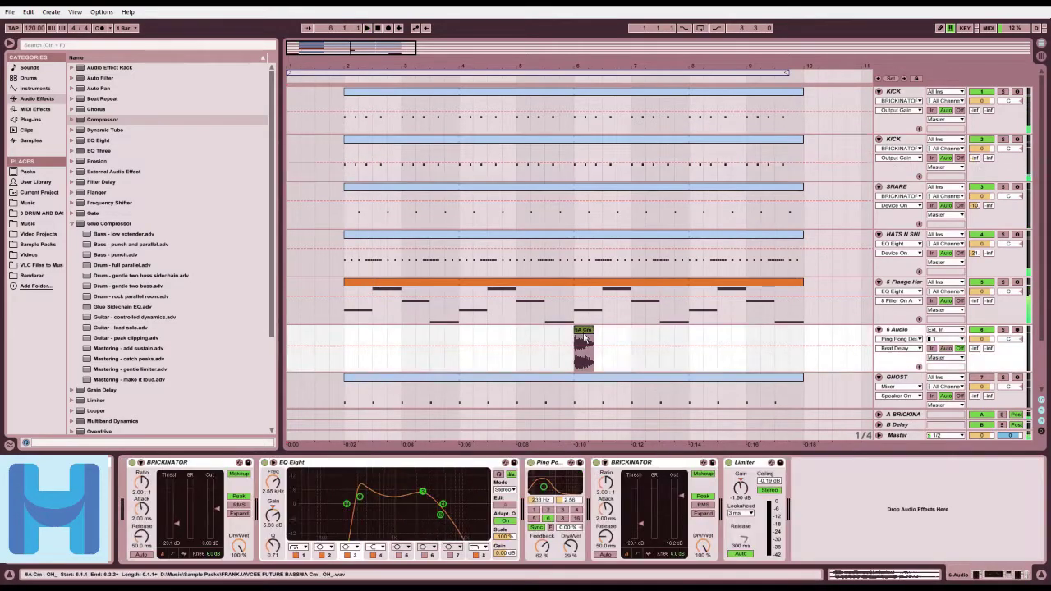
left_click(346, 338)
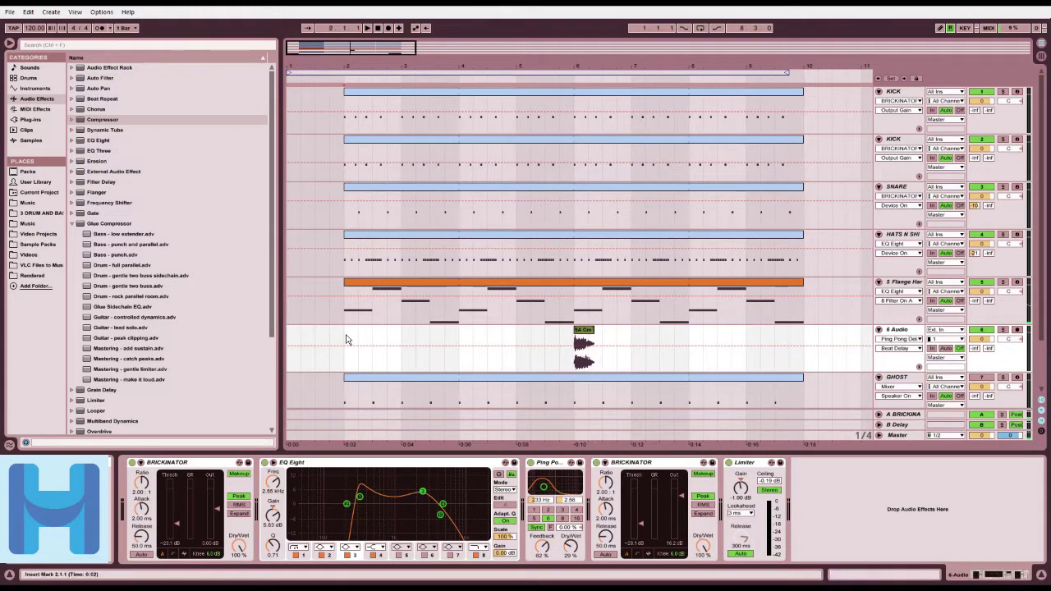
key("ctrl+v")
double_click(359, 335)
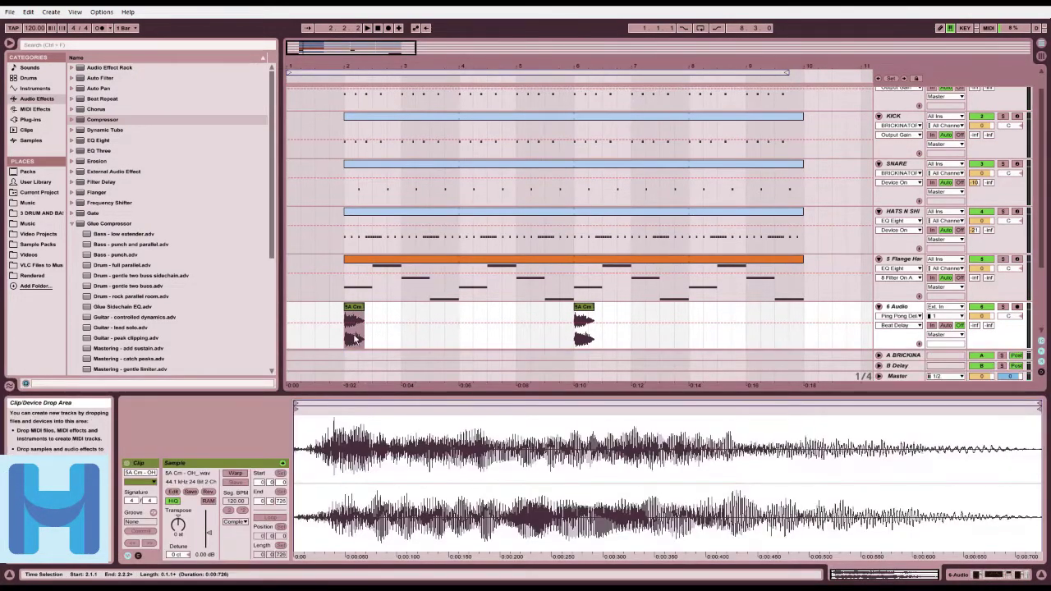
left_click(210, 493)
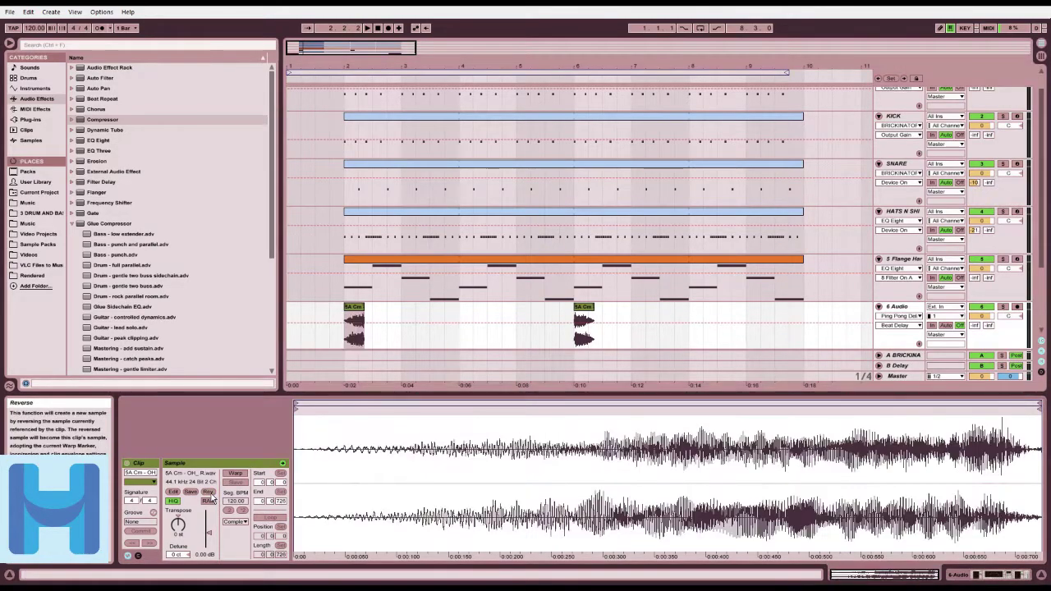
left_click_drag(354, 307, 288, 310)
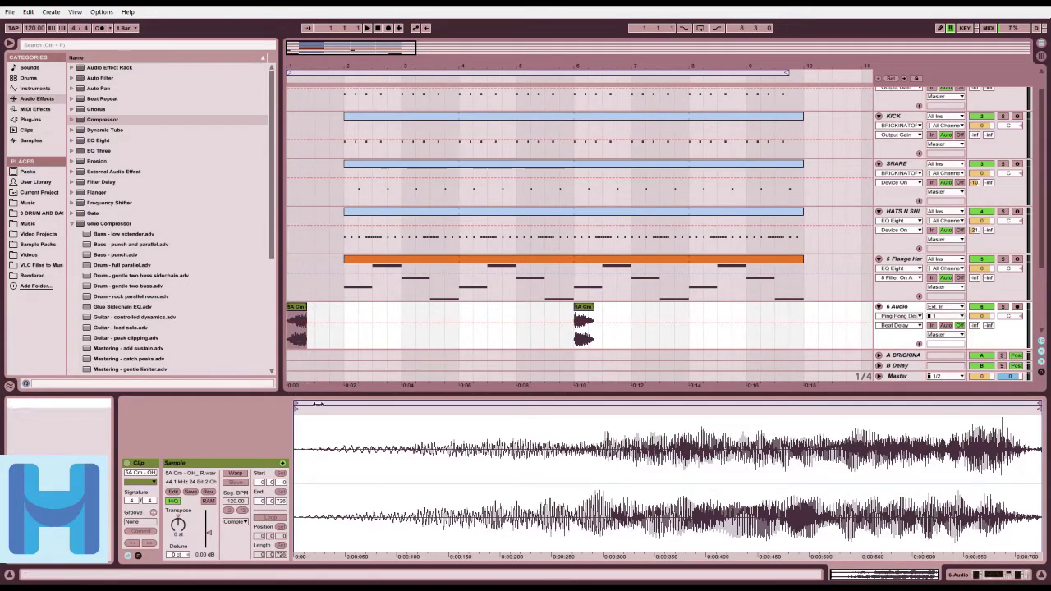
key("space")
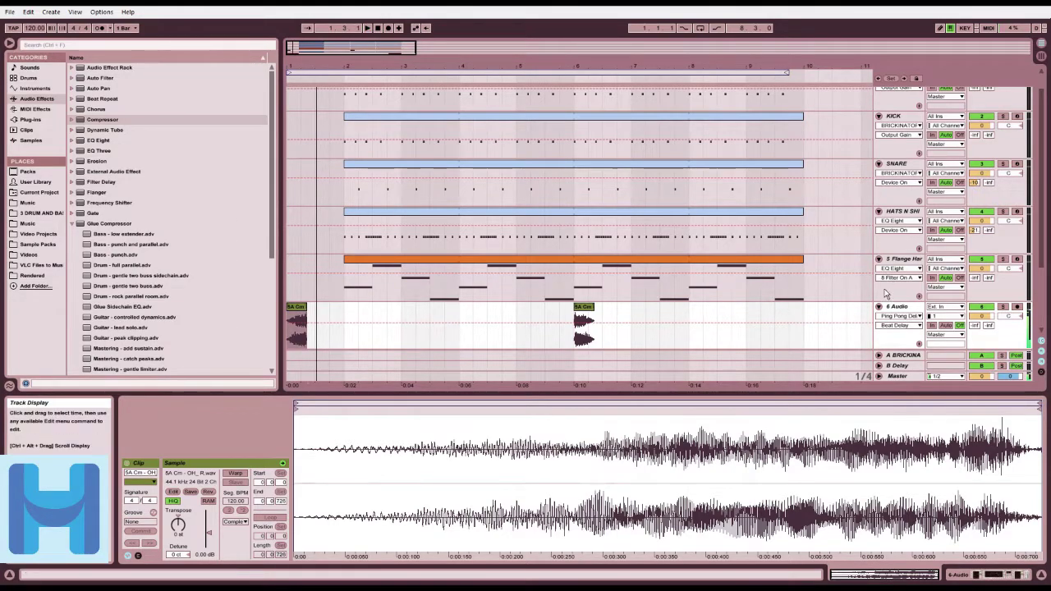
Step: Insert a new audio track below 6 Audio and move the reversed 5A Cm - OH clip onto it at bar 1
scroll(745, 323, "down", 3)
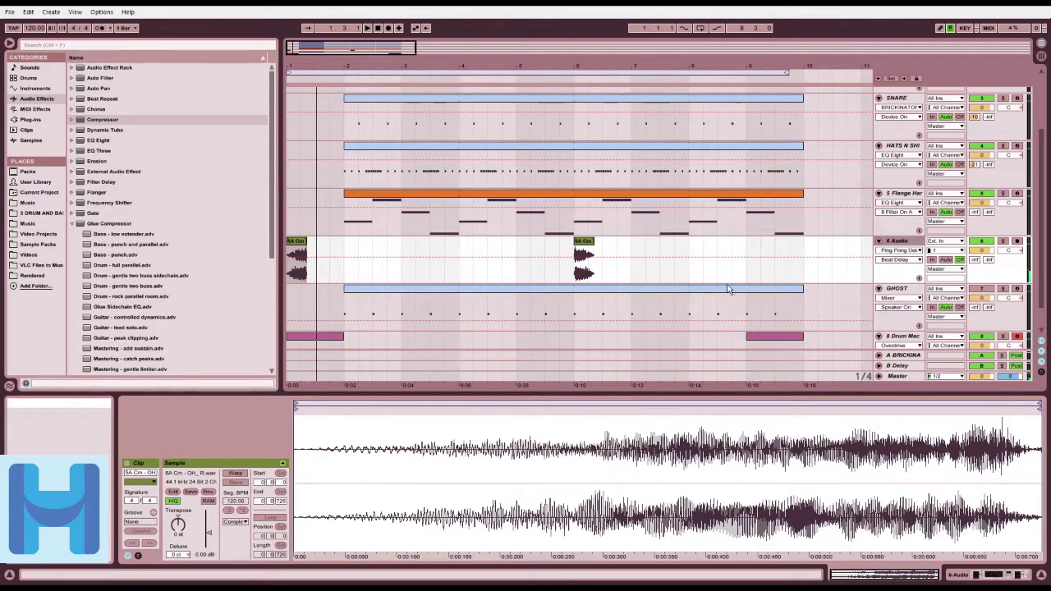
key("ctrl+t")
left_click_drag(293, 261, 297, 303)
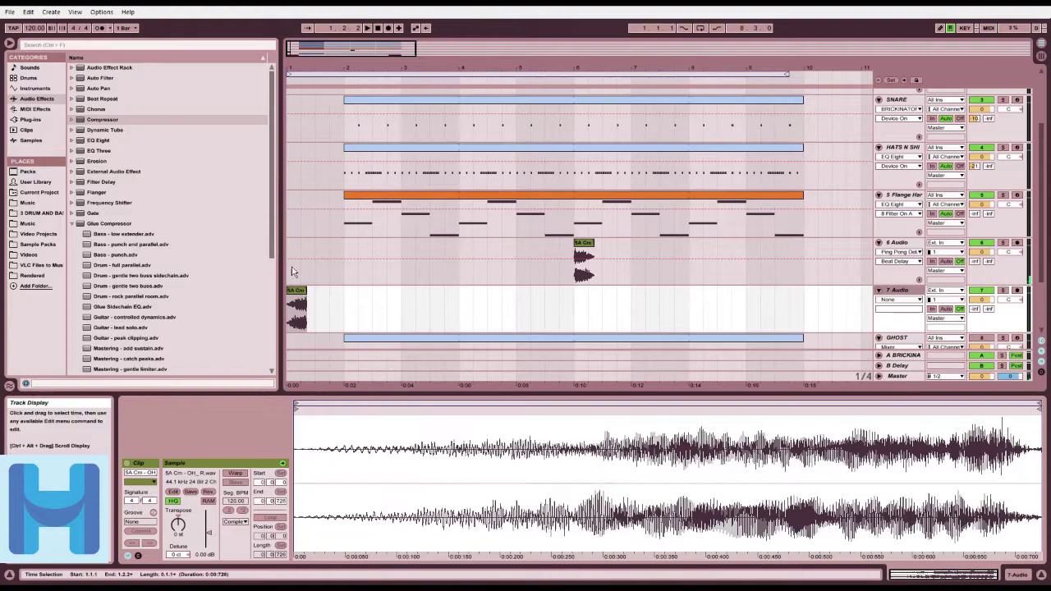
Step: Add a BRICKINATOR compressor, an EQ Eight and a Limiter to the new audio track and play it
left_click_drag(110, 120, 899, 294)
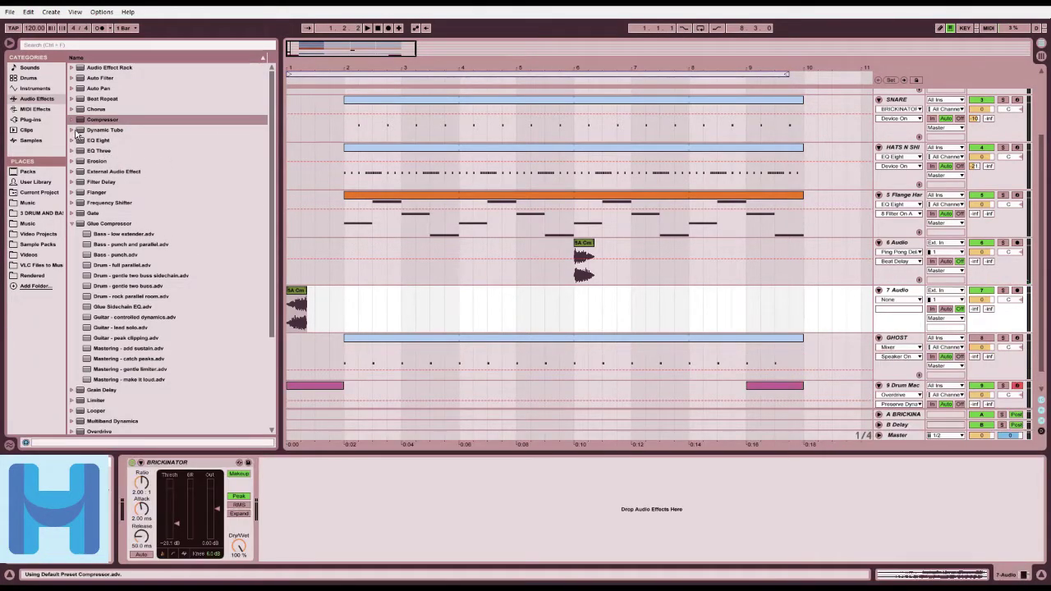
left_click(86, 142)
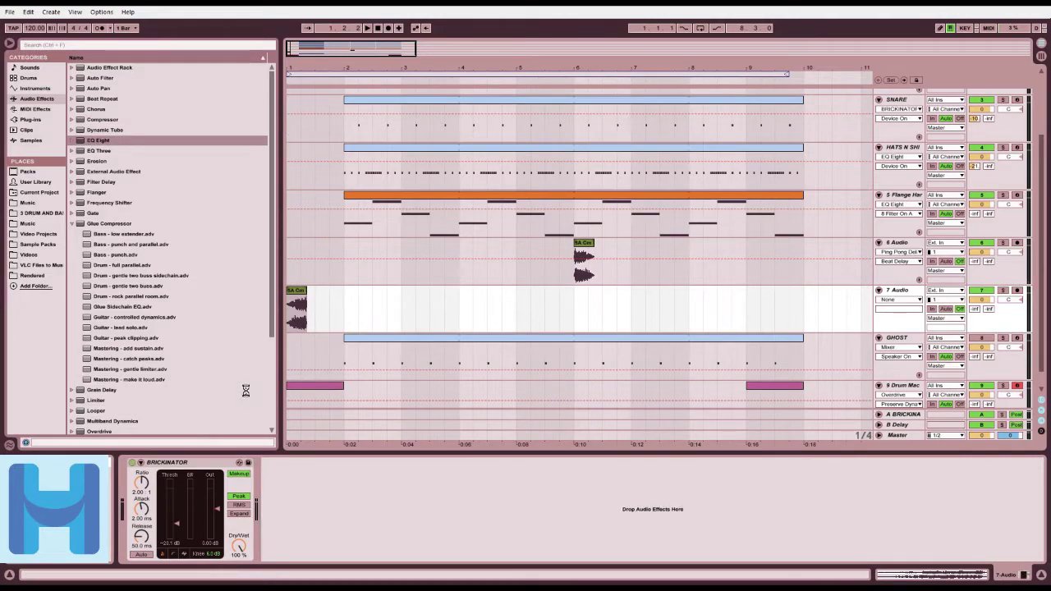
scroll(92, 162, "down", 3)
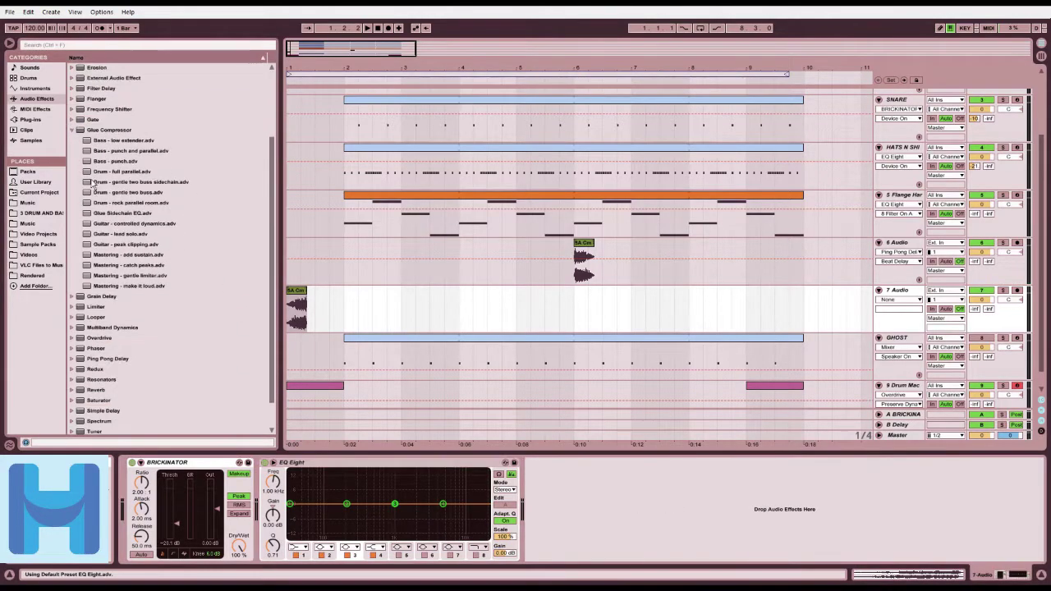
left_click(72, 130)
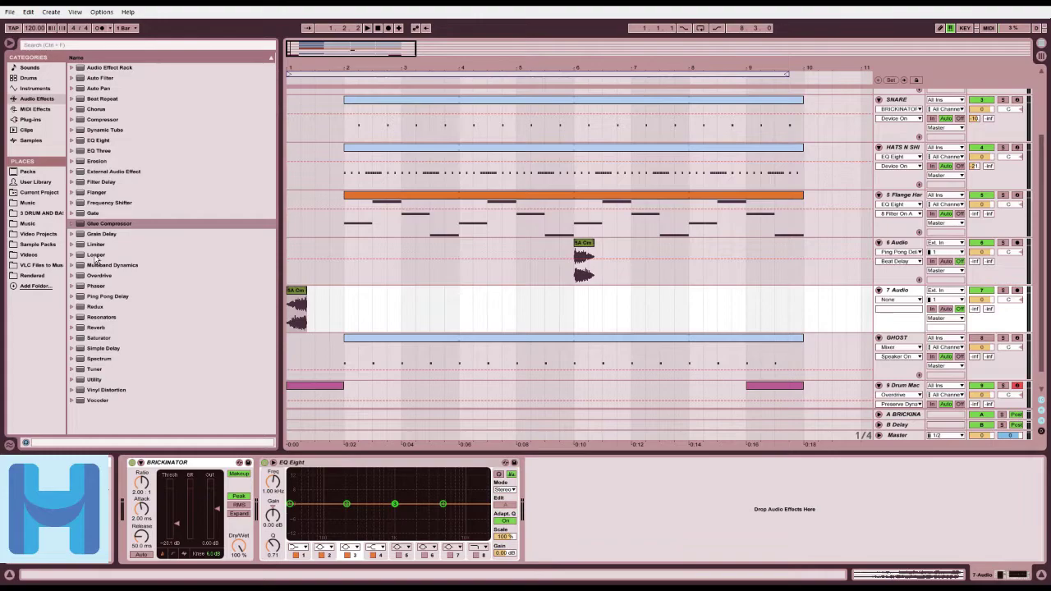
left_click_drag(95, 245, 136, 272)
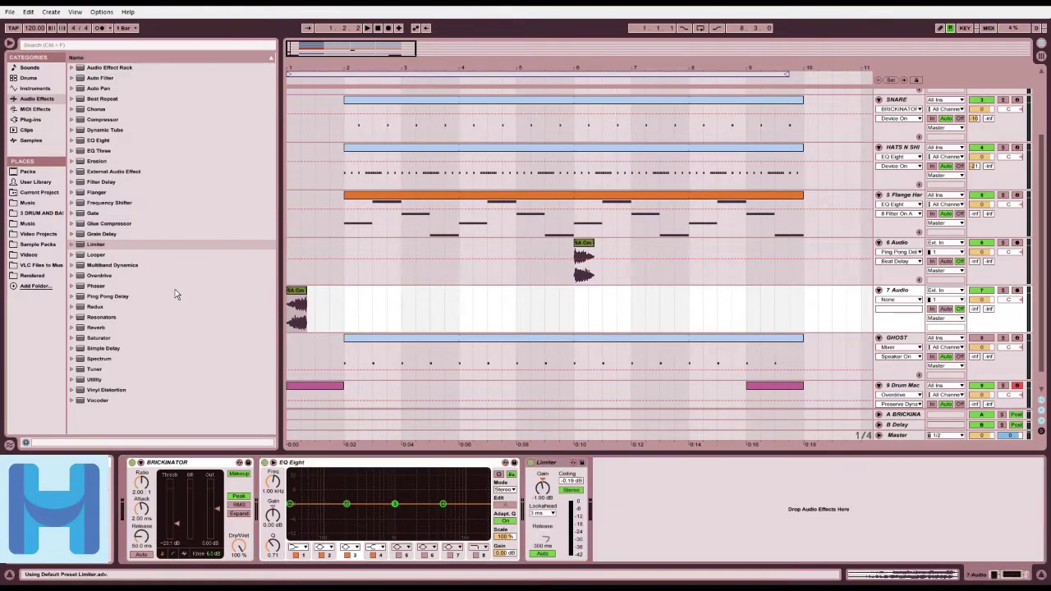
key("space")
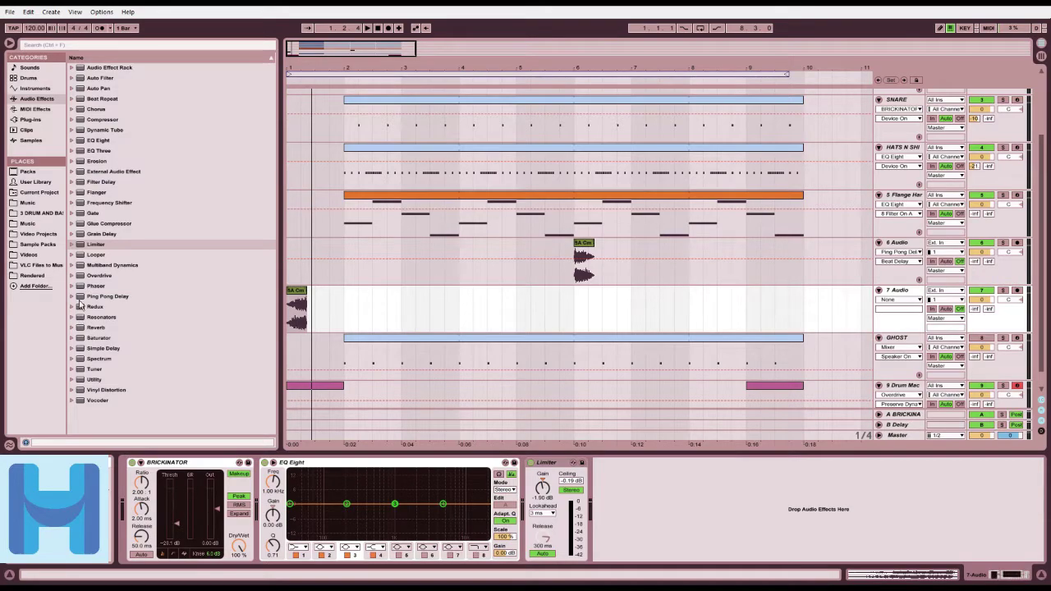
Step: Insert a Reverb before the Limiter on 7 Audio with High quality, a 25.4 s decay time and 79% dry/wet
left_click_drag(83, 326, 554, 476)
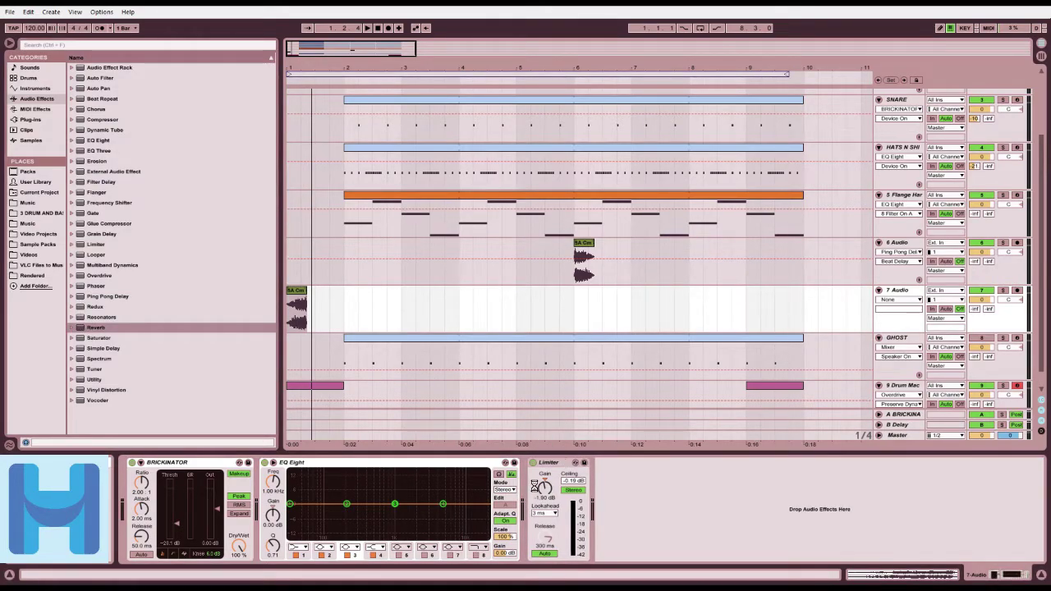
left_click_drag(550, 500, 558, 499)
left_click_drag(728, 547, 728, 533)
left_click_drag(669, 547, 670, 552)
left_click(637, 489)
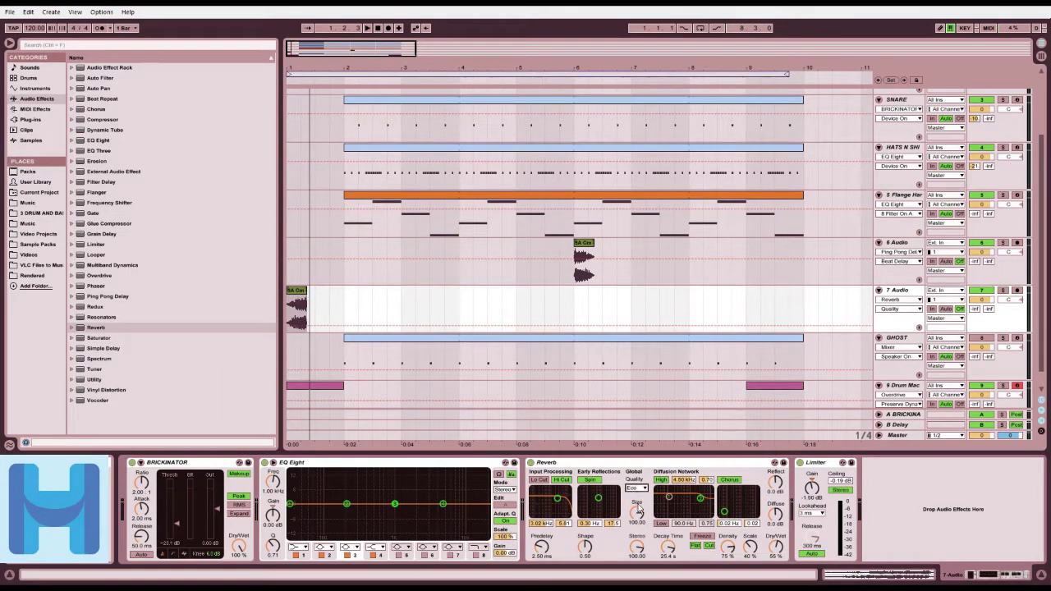
left_click(641, 509)
left_click_drag(776, 552, 776, 542)
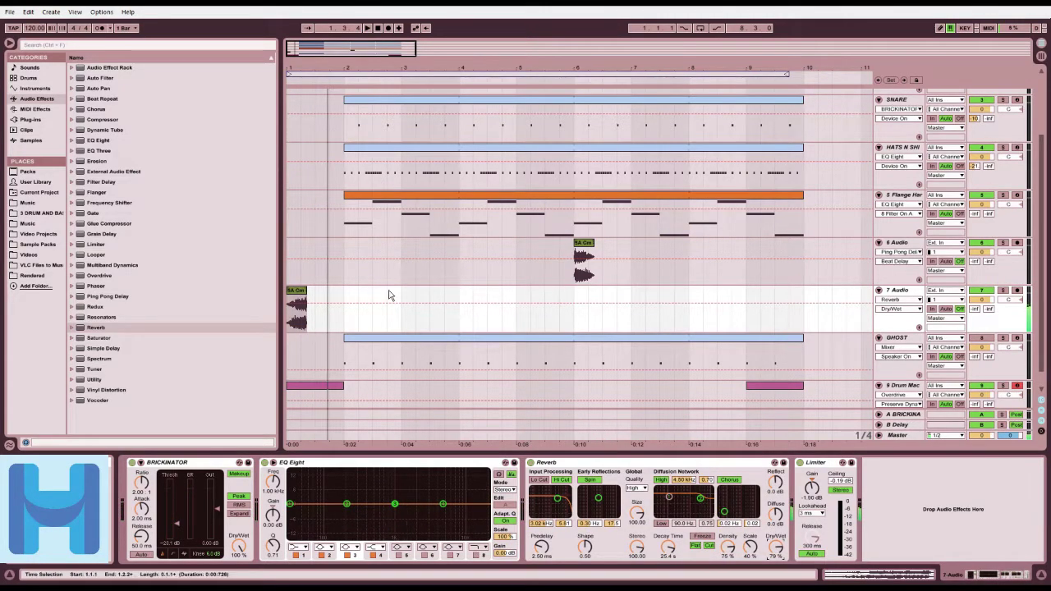
Step: Open the reversed 5A Cm - OH clip on 7 Audio and turn on warping in Complex Pro mode
left_click(302, 298)
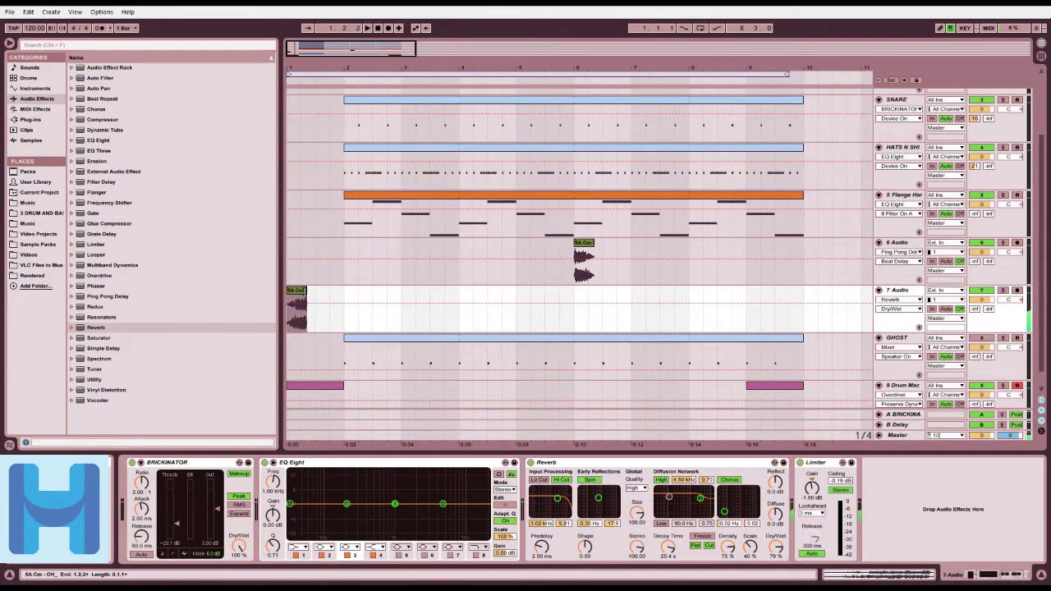
mouse_move(300, 297)
left_mouse_down()
mouse_move(330, 294)
mouse_move(287, 294)
mouse_move(301, 292)
left_mouse_up()
double_click(302, 292)
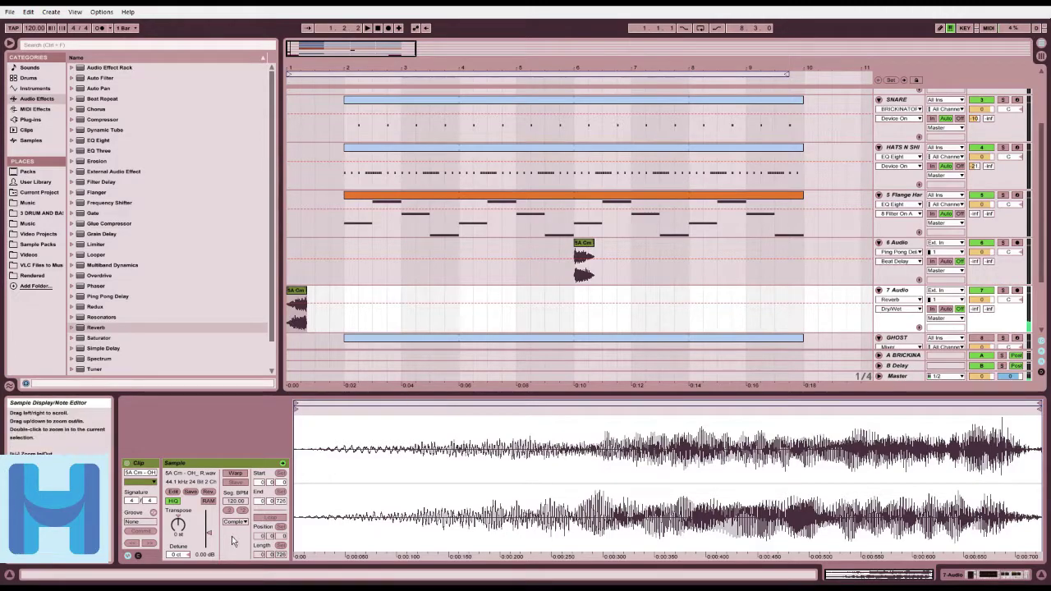
left_click(244, 570)
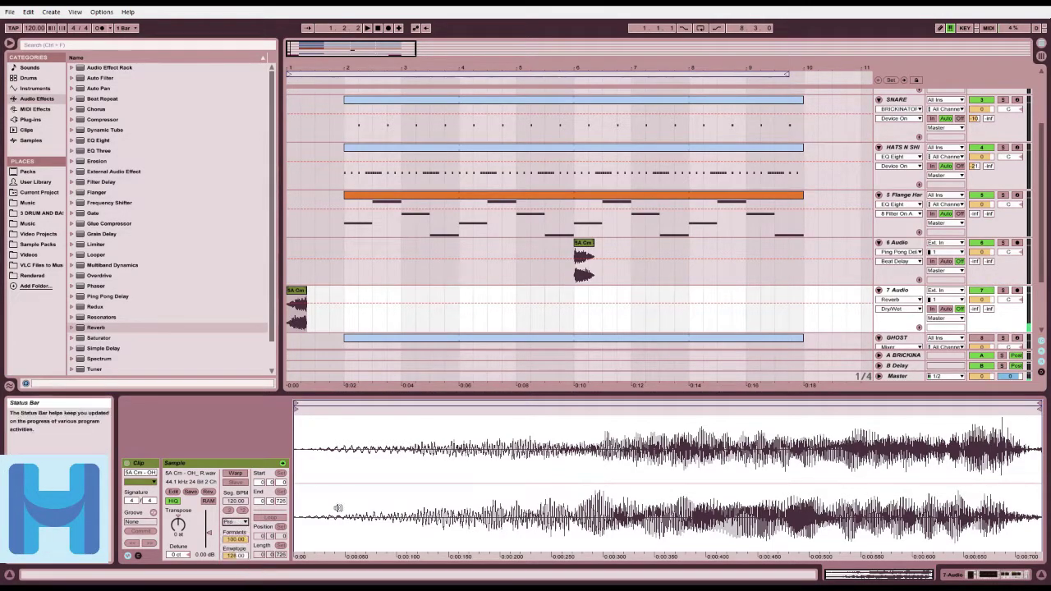
left_click(235, 472)
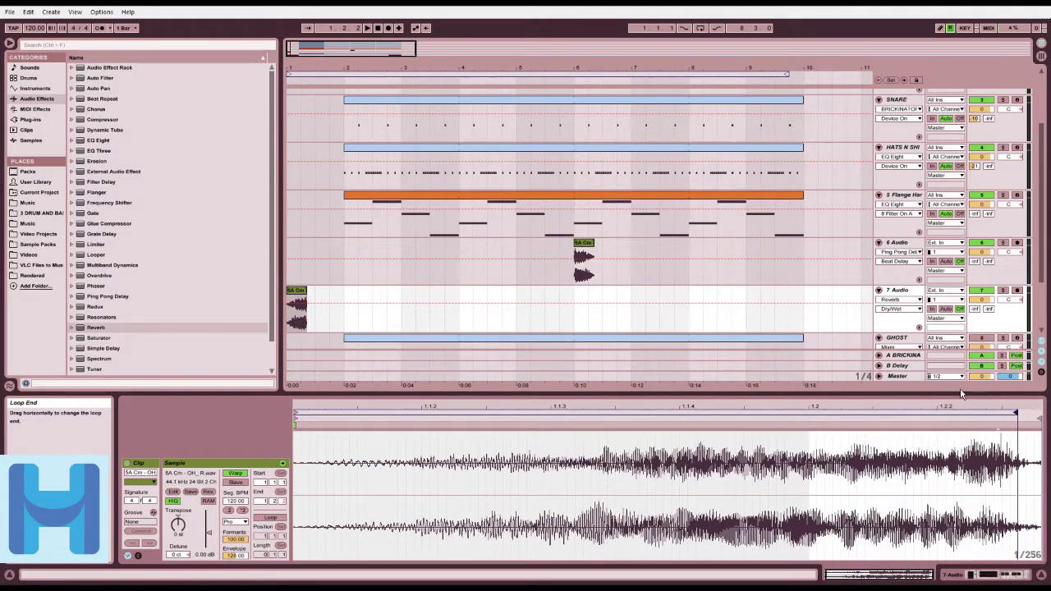
Step: Extend the reversed vocal clip to the start of bar 2 and stretch its sample with a warp marker at 2.1.1
left_click(307, 291)
left_click_drag(306, 304, 343, 304)
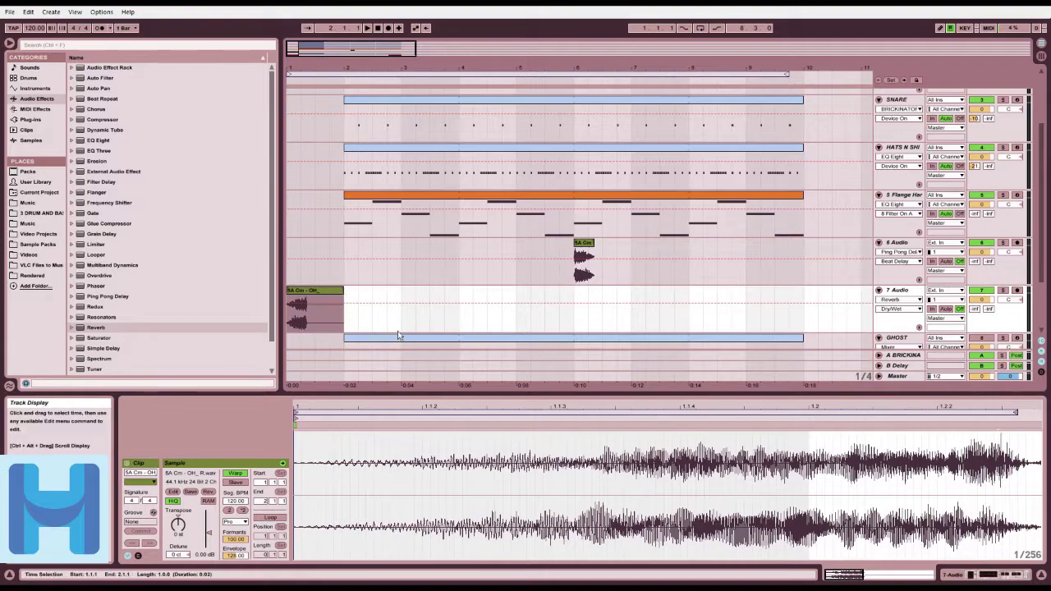
mouse_move(1016, 412)
left_mouse_down()
mouse_move(1041, 412)
mouse_move(804, 412)
mouse_move(1025, 412)
mouse_move(1046, 421)
mouse_move(864, 415)
mouse_move(1048, 423)
mouse_move(1038, 414)
left_mouse_up()
double_click(307, 290)
left_click_drag(742, 408, 770, 426)
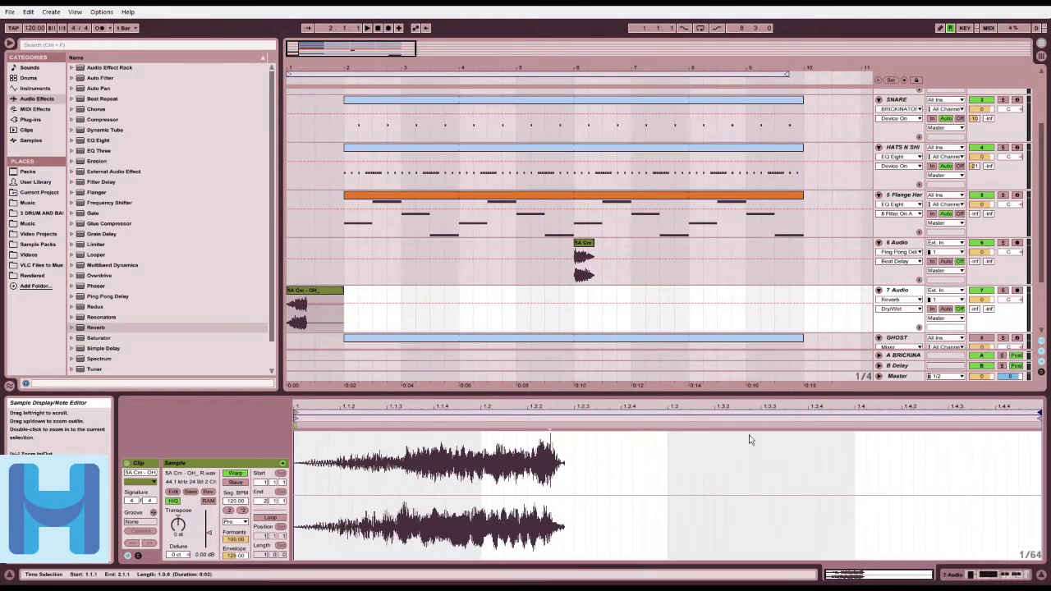
mouse_move(549, 425)
left_mouse_down()
mouse_move(1048, 427)
mouse_move(819, 427)
mouse_move(828, 427)
left_mouse_up()
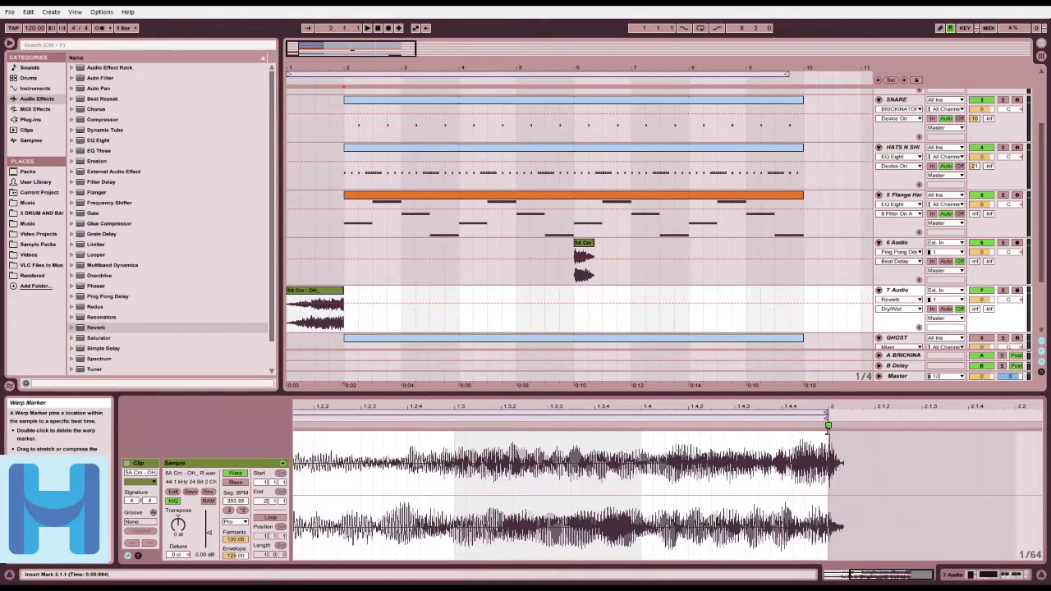
Step: Play the arrangement from the start to check the stretched reversed vocal leading into bar 2
left_click(378, 29)
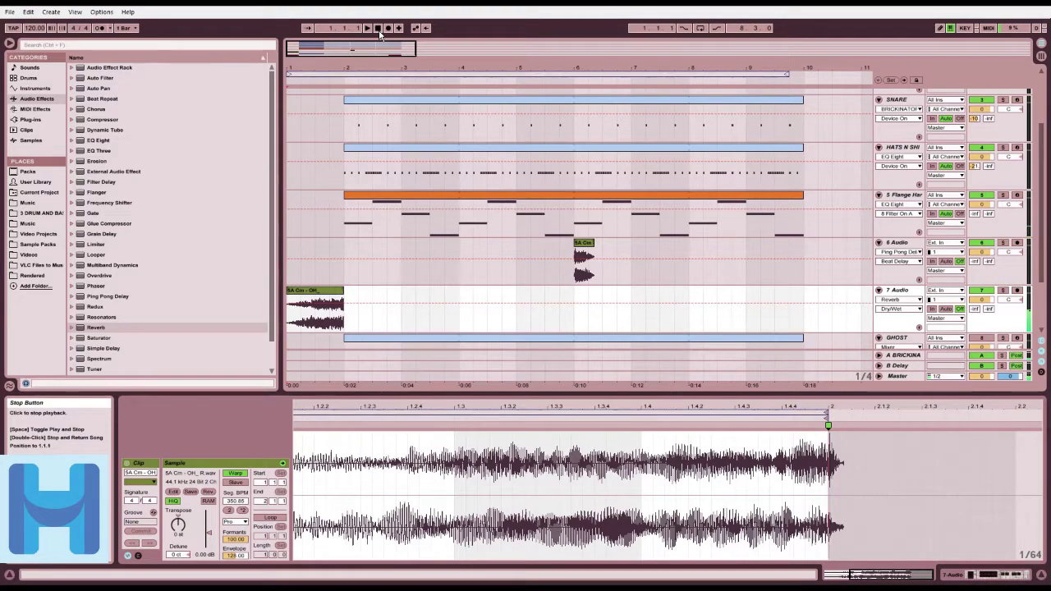
key("space")
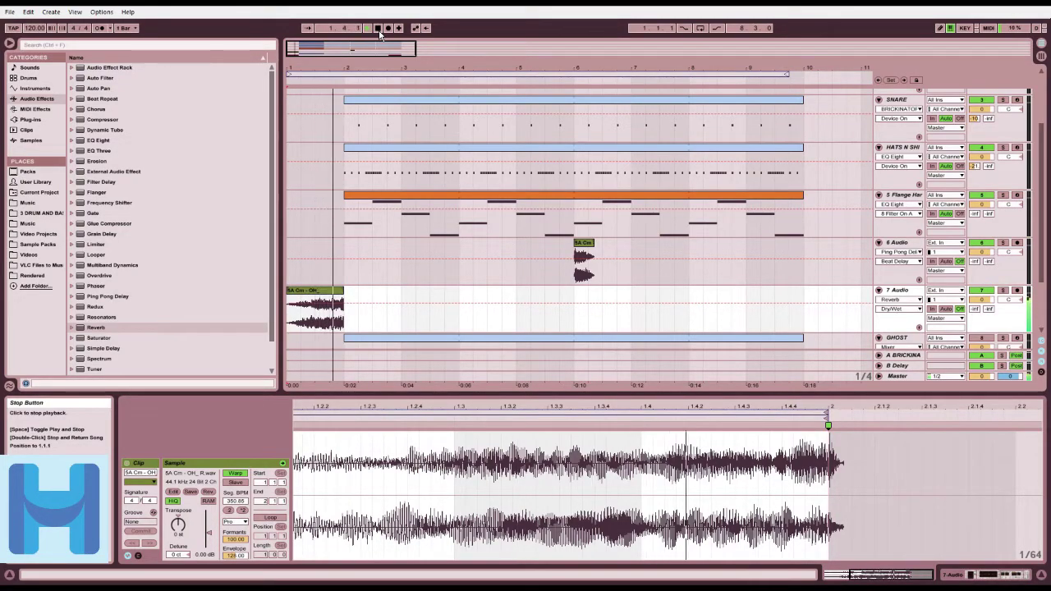
left_click(378, 29)
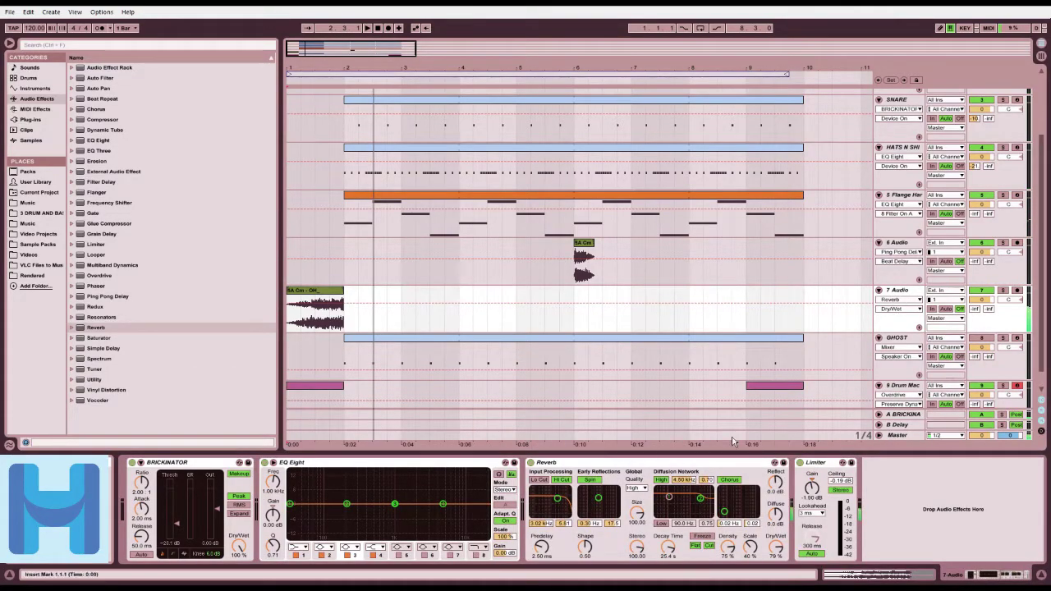
Step: Automate the Reverb's Device On parameter on 7 Audio to switch off at bar 2 and play the arrangement
left_click(890, 319)
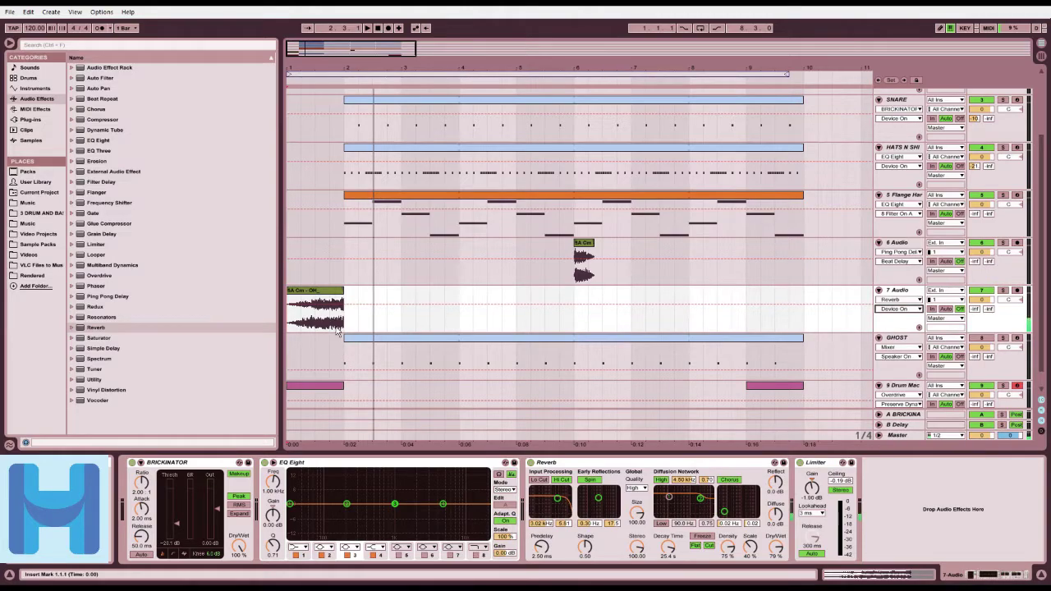
left_click_drag(346, 306, 345, 323)
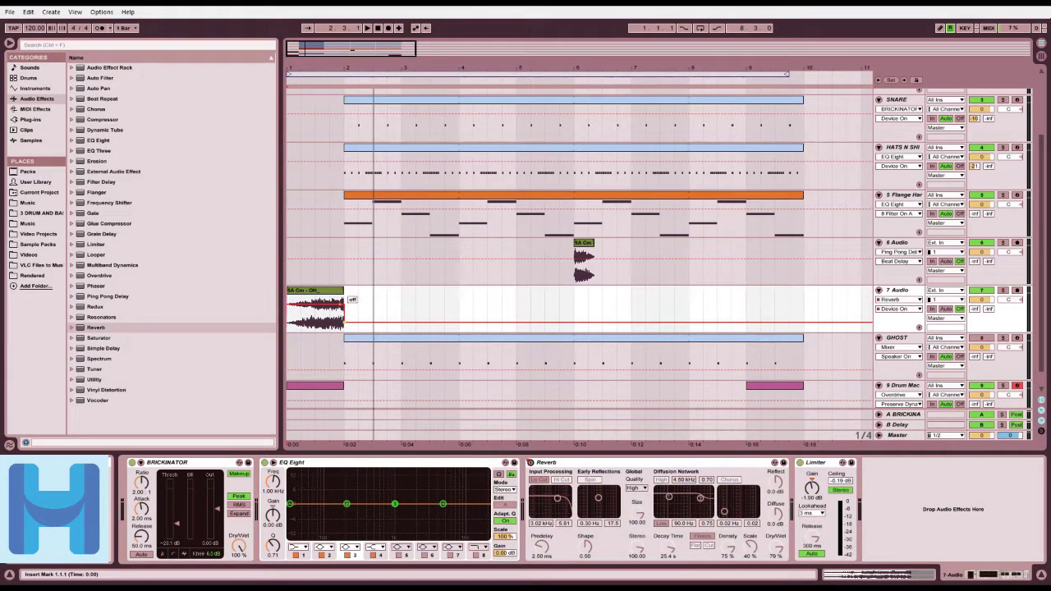
key("space")
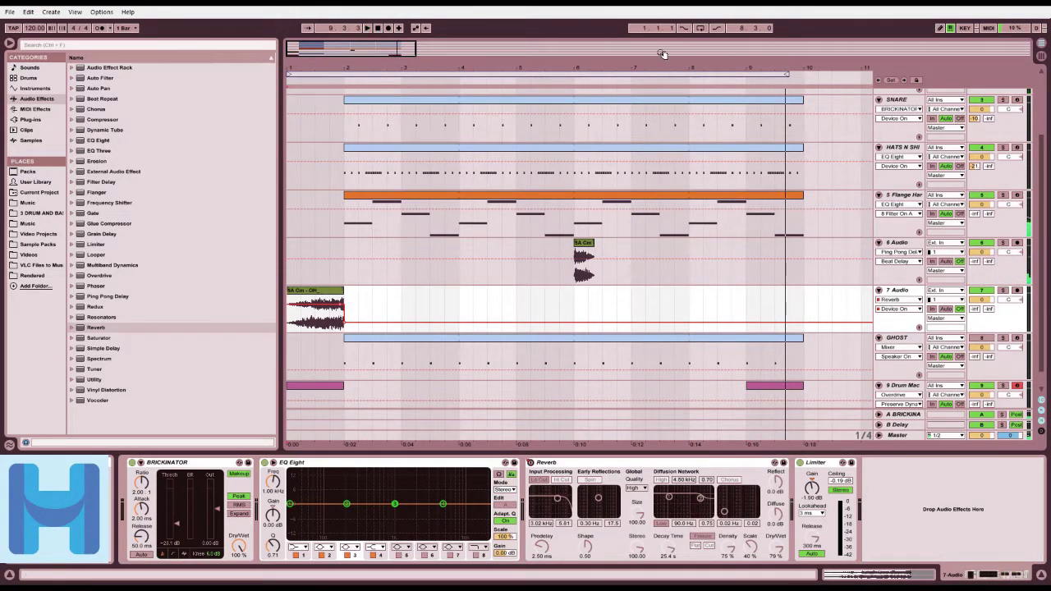
Step: Shorten the clips on the second KICK, SNARE and hats tracks to end at bar 8 and play the ending
left_click_drag(380, 49, 386, 45)
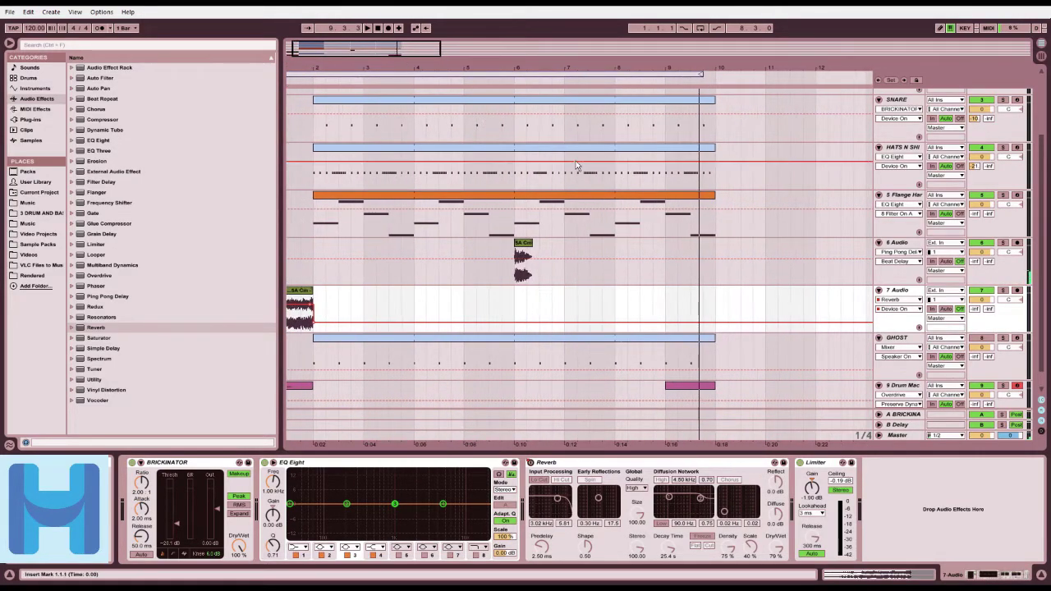
scroll(683, 207, "up", 2)
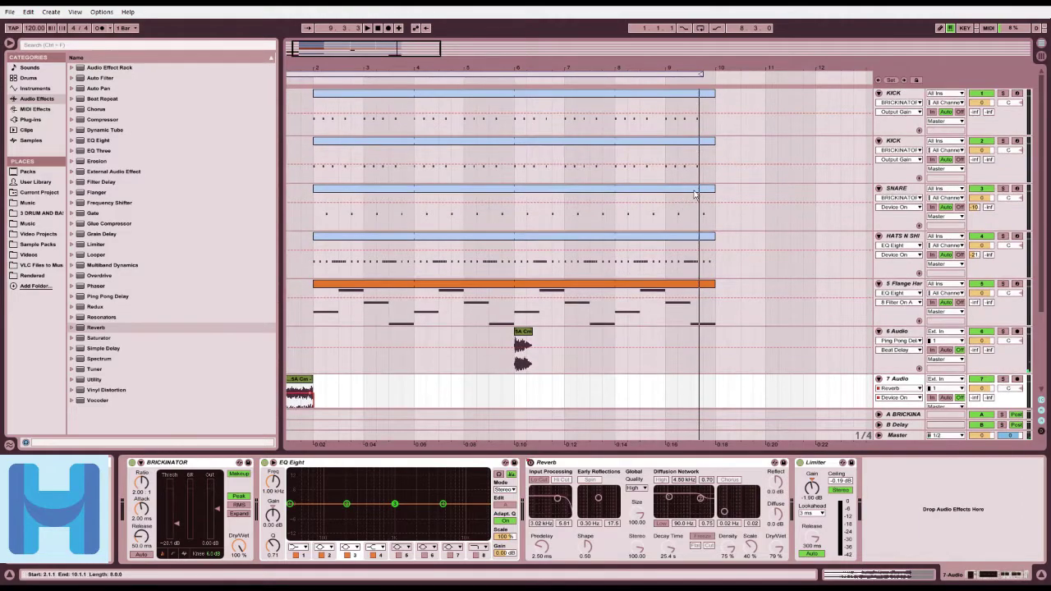
left_click_drag(713, 190, 614, 189)
left_click_drag(711, 139, 614, 140)
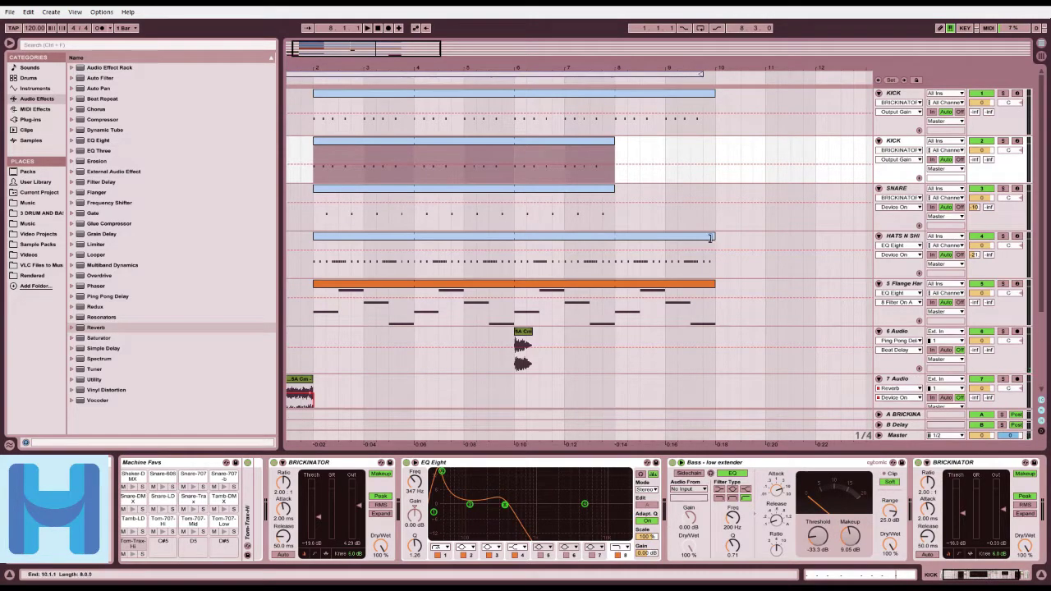
left_click_drag(710, 237, 614, 237)
left_click(573, 82)
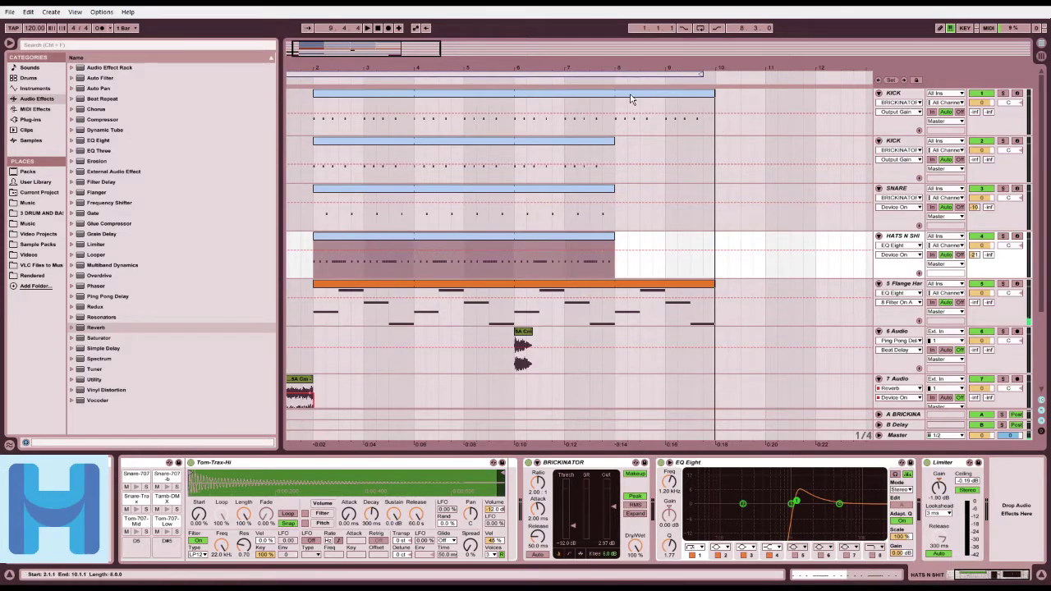
Step: Copy the clips of both KICK tracks and the SNARE track to start again at bar 10
left_click(509, 100)
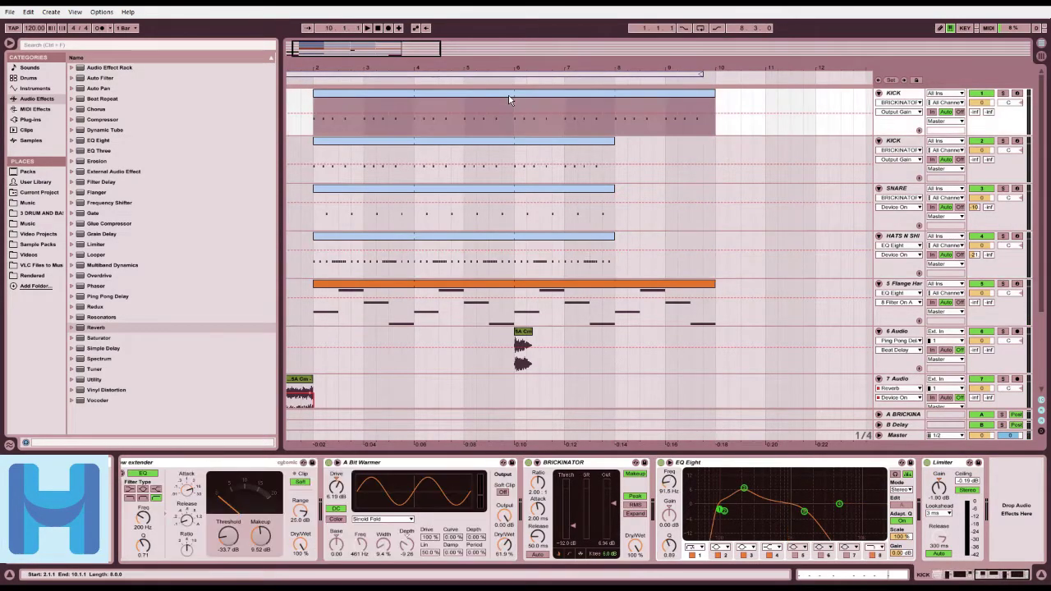
key("ctrl+d")
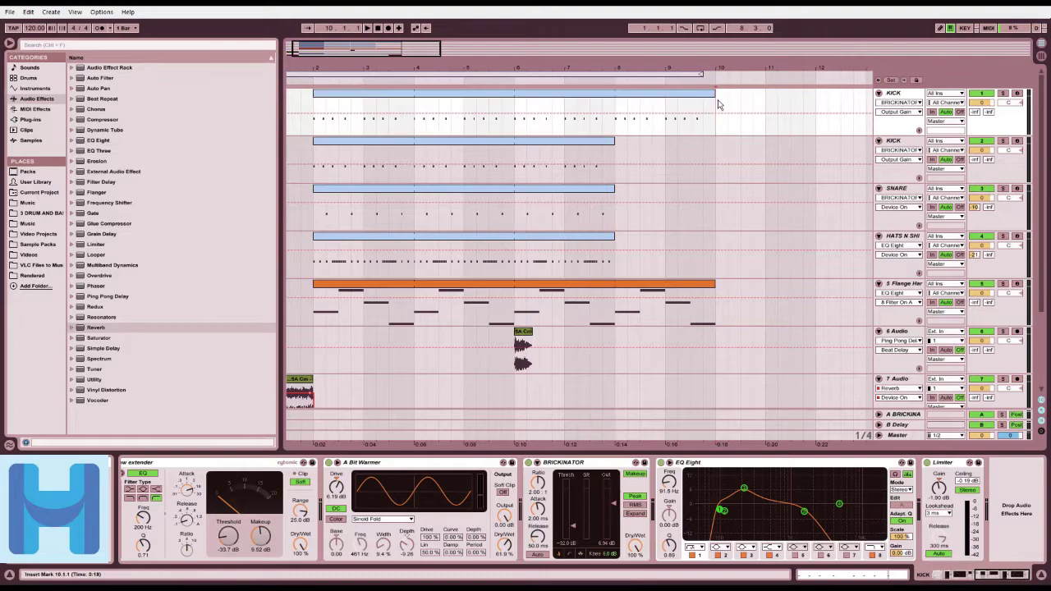
left_click(477, 143)
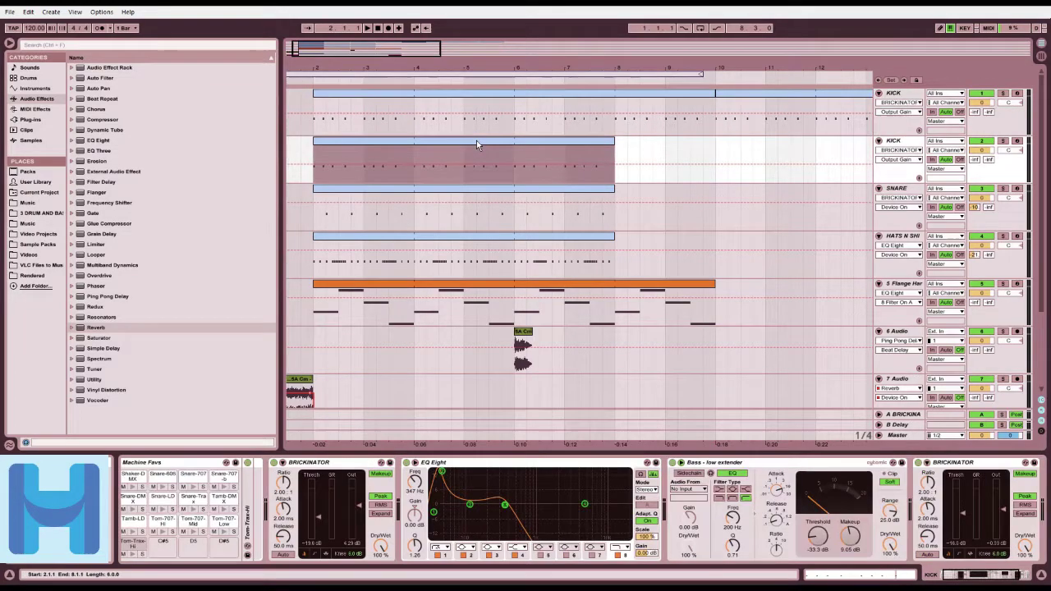
left_click(718, 148)
key("ctrl+v")
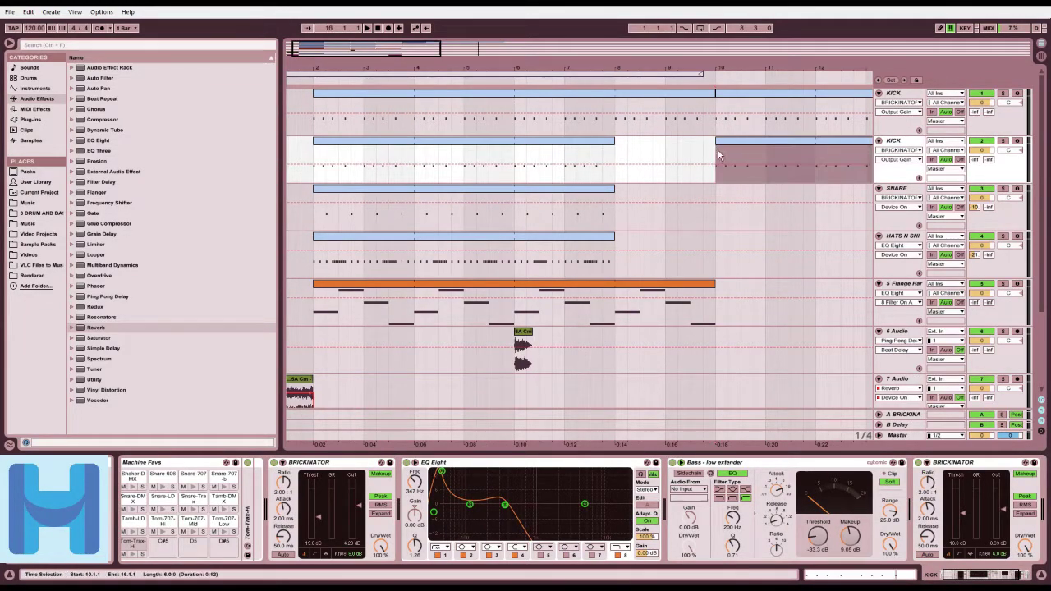
left_click(566, 190)
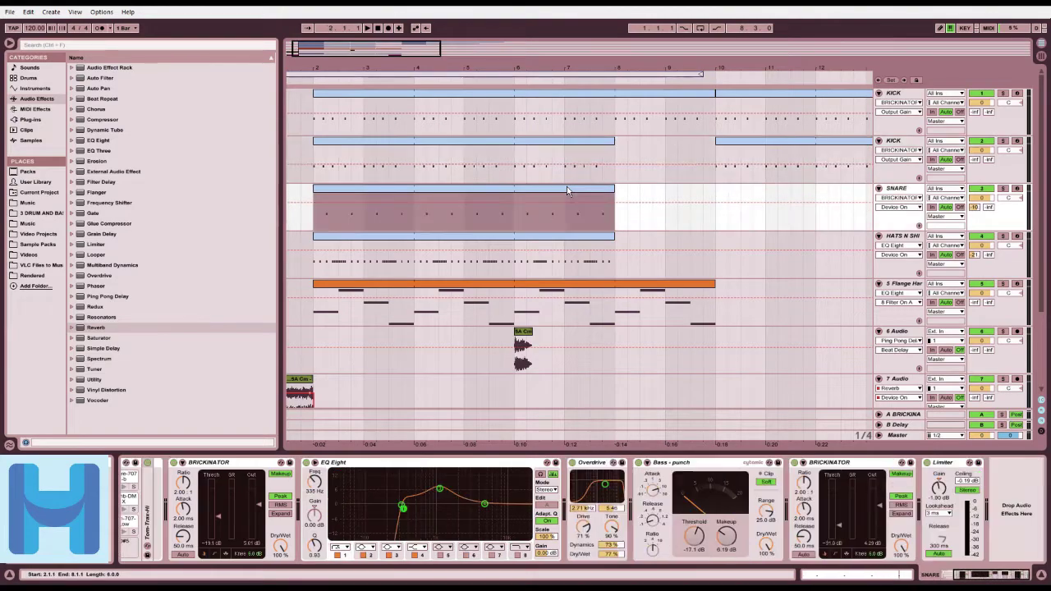
left_click(715, 193)
key("ctrl+v")
Step: Play the arrangement from the start through the drum break and the return at bar 10
left_click(608, 253)
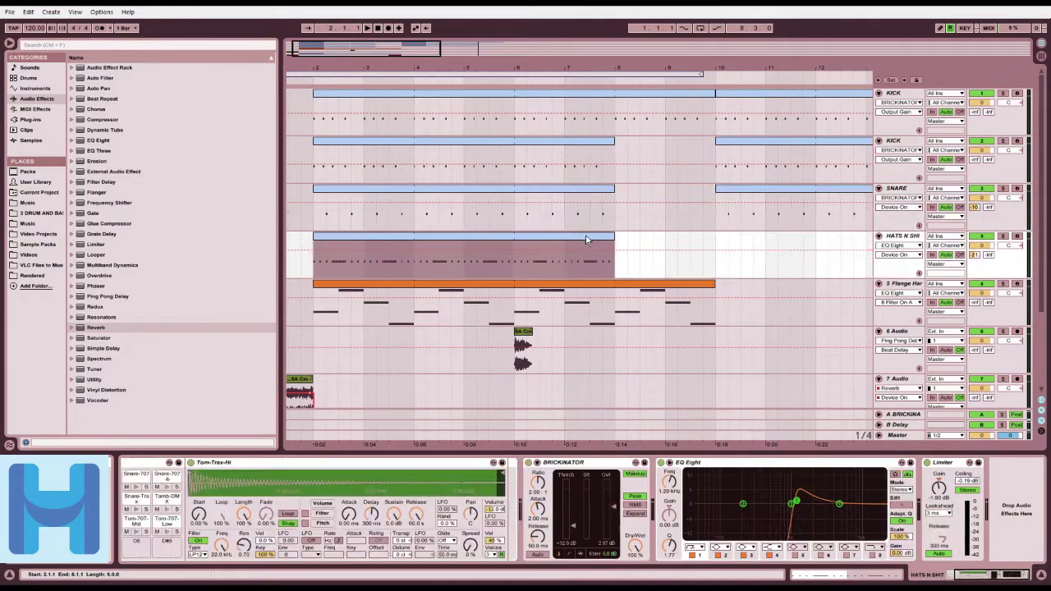
left_click(642, 284)
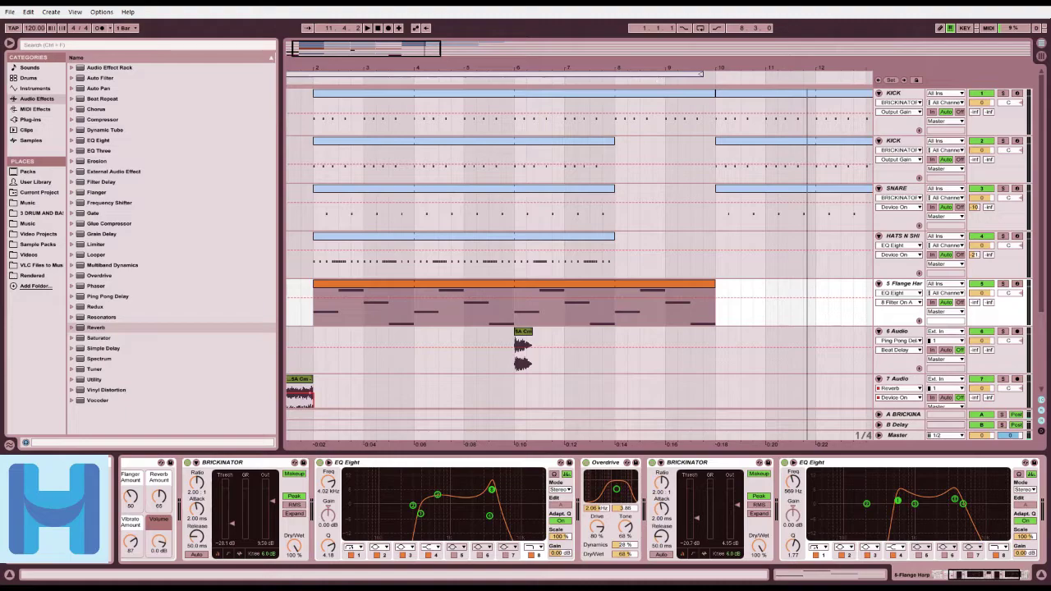
left_click(378, 29)
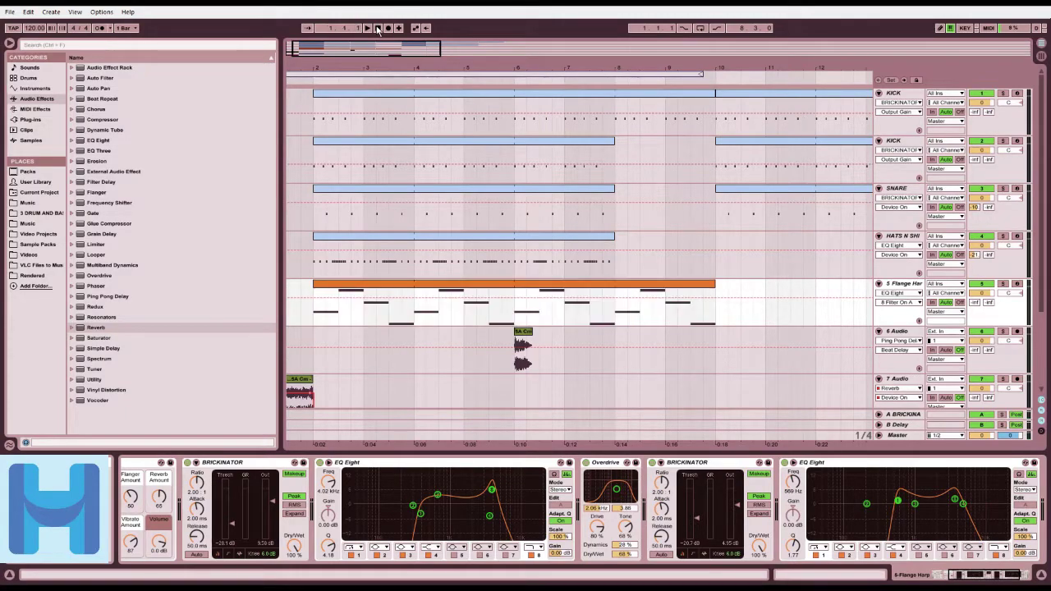
left_click_drag(424, 47, 424, 47)
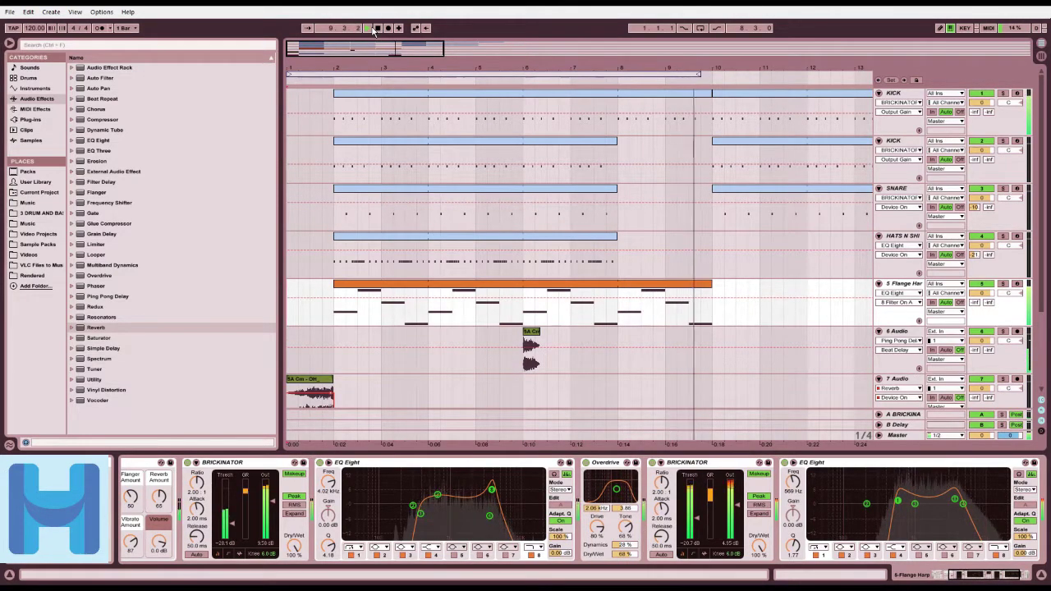
left_click(377, 29)
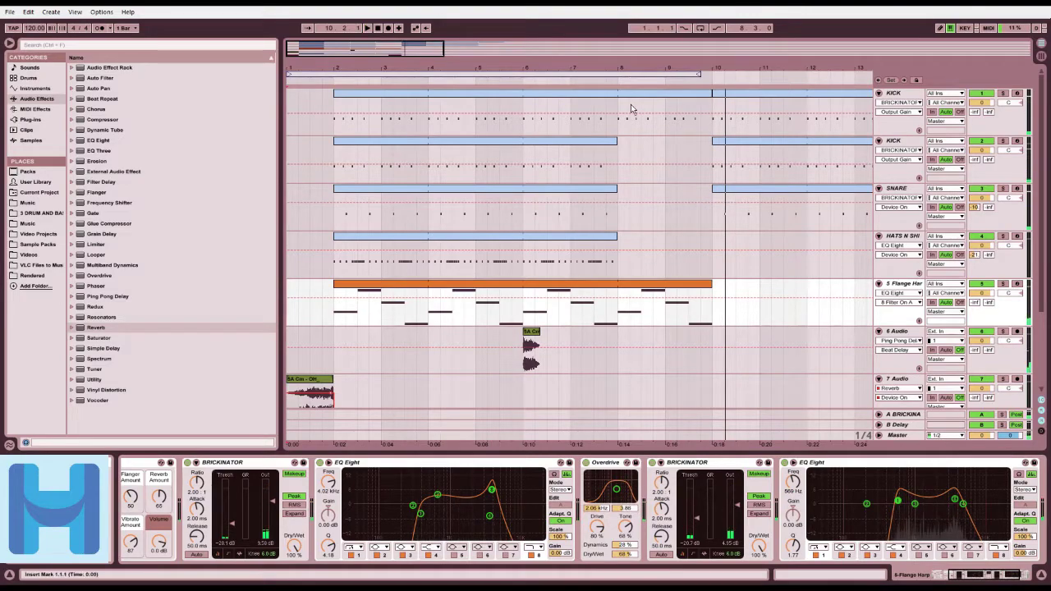
Step: Extend the second KICK, SNARE and hats clips to end at bar 9 and play the arrangement
left_click_drag(613, 141, 665, 141)
left_click_drag(613, 187, 660, 192)
left_click_drag(614, 237, 665, 238)
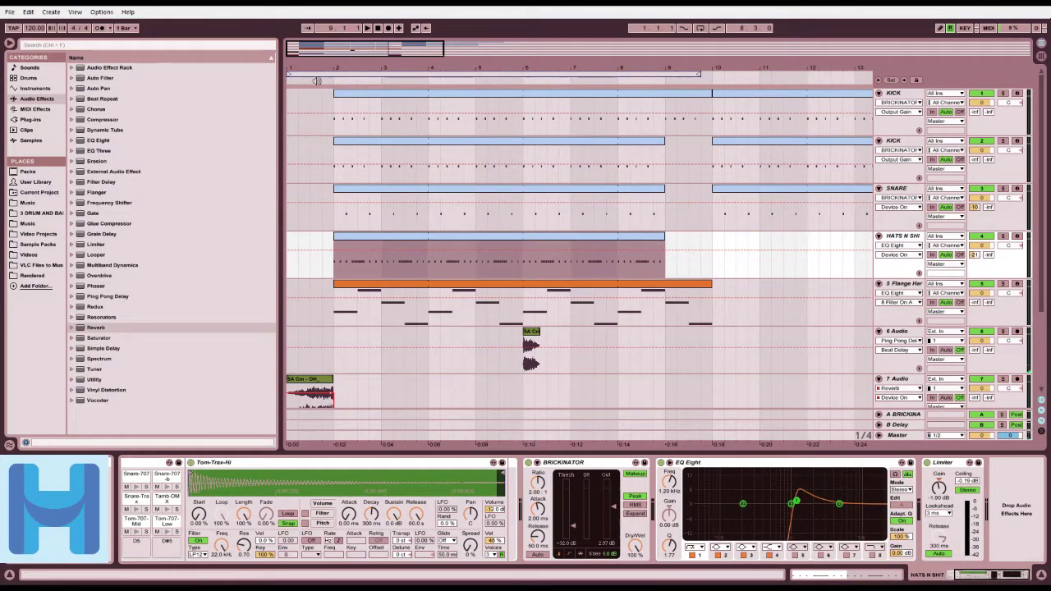
left_click(369, 29)
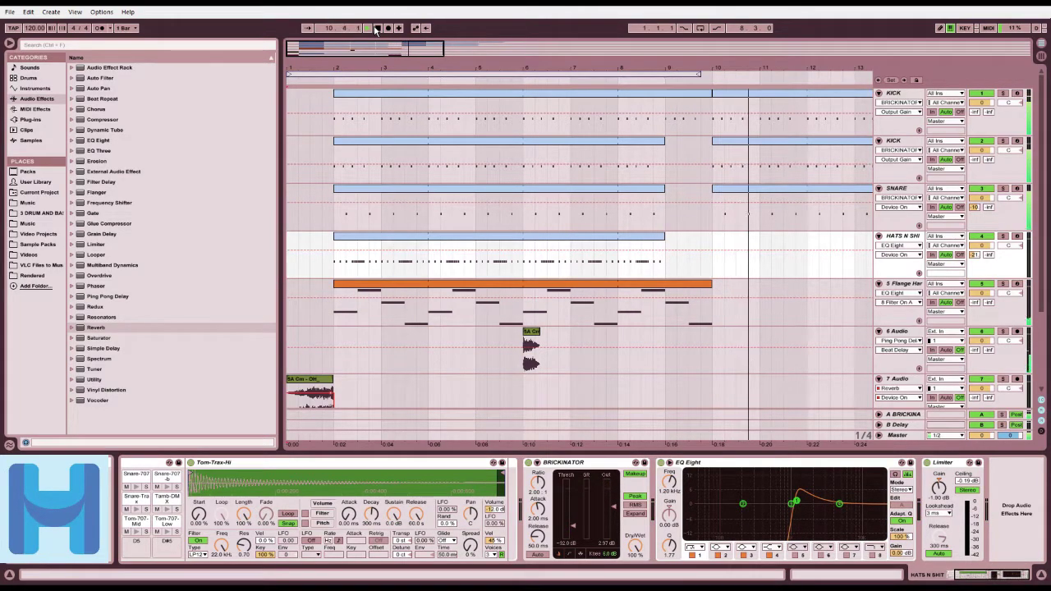
left_click(376, 28)
Step: Copy the reversed 5A Cm - OH clip from bar 1 to bar 9 on 7 Audio
left_click(323, 384)
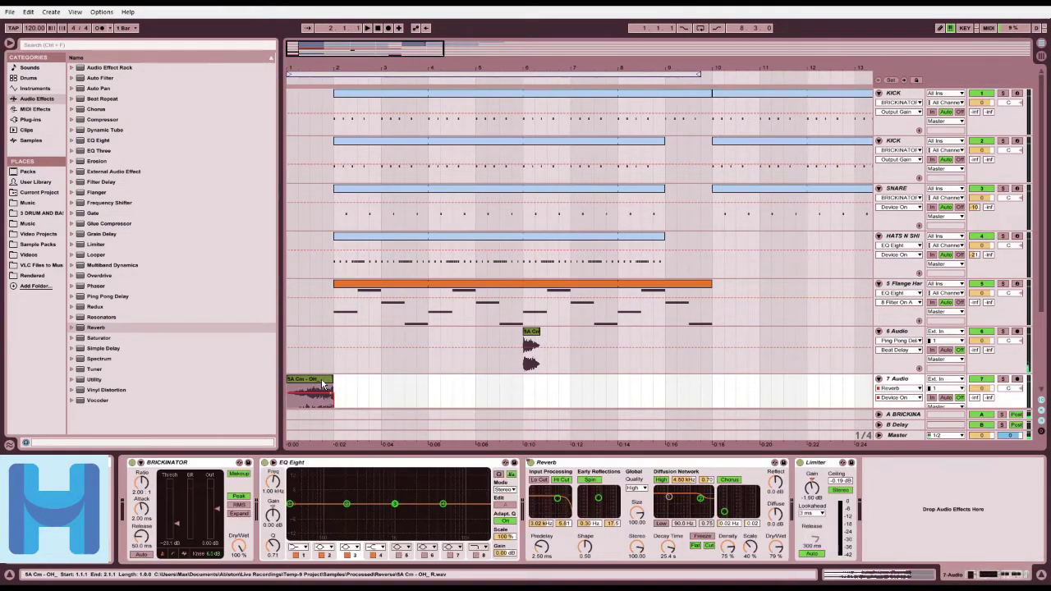
left_click(675, 388)
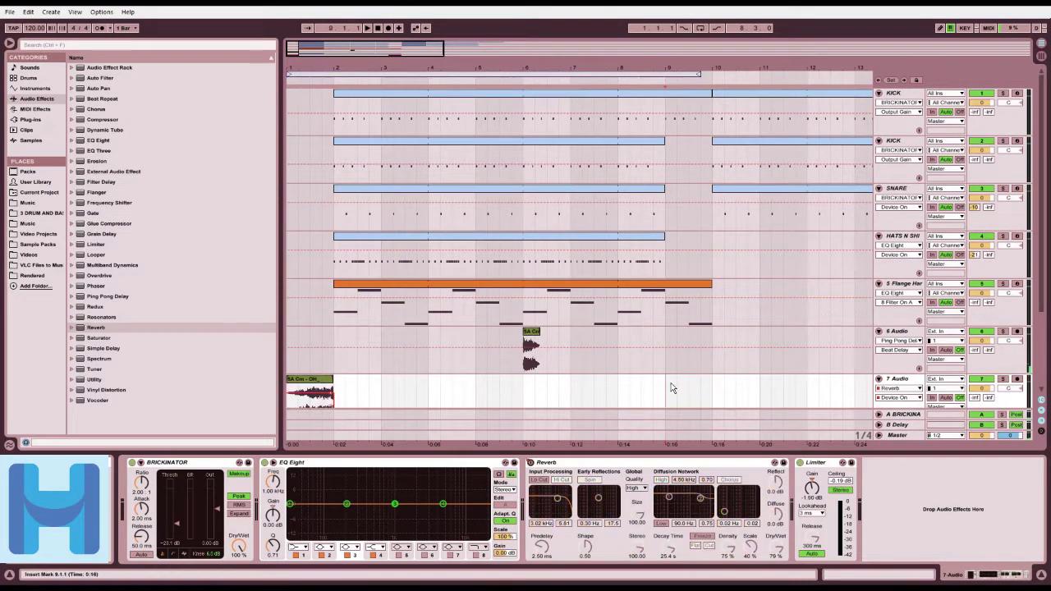
key("ctrl+v")
scroll(649, 361, "down", 2)
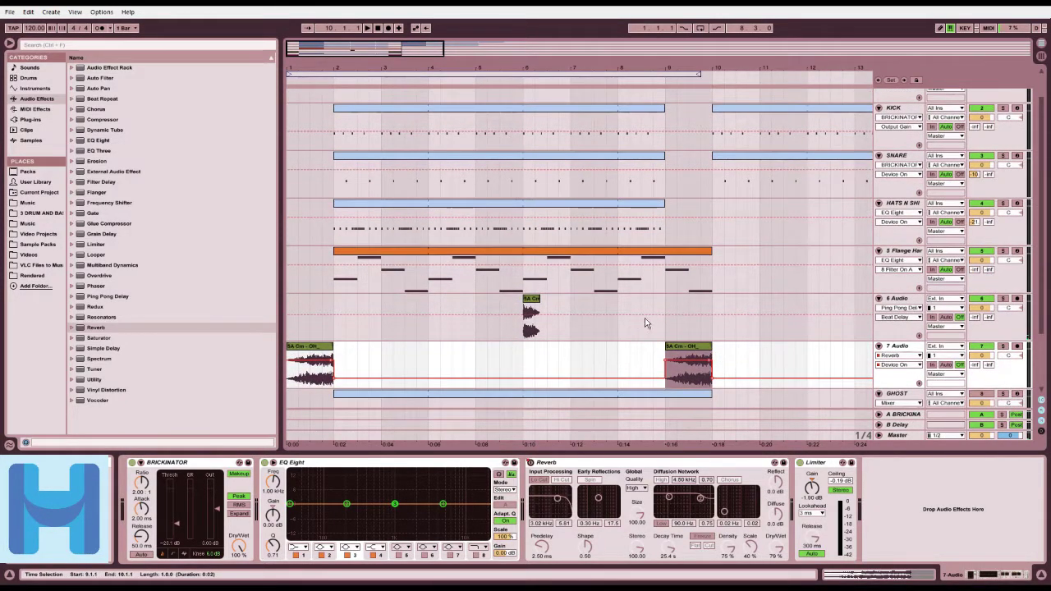
Step: Play the arrangement past bar 10 and extend the second KICK and SNARE clips starting there to end at bar 18
left_click(617, 83)
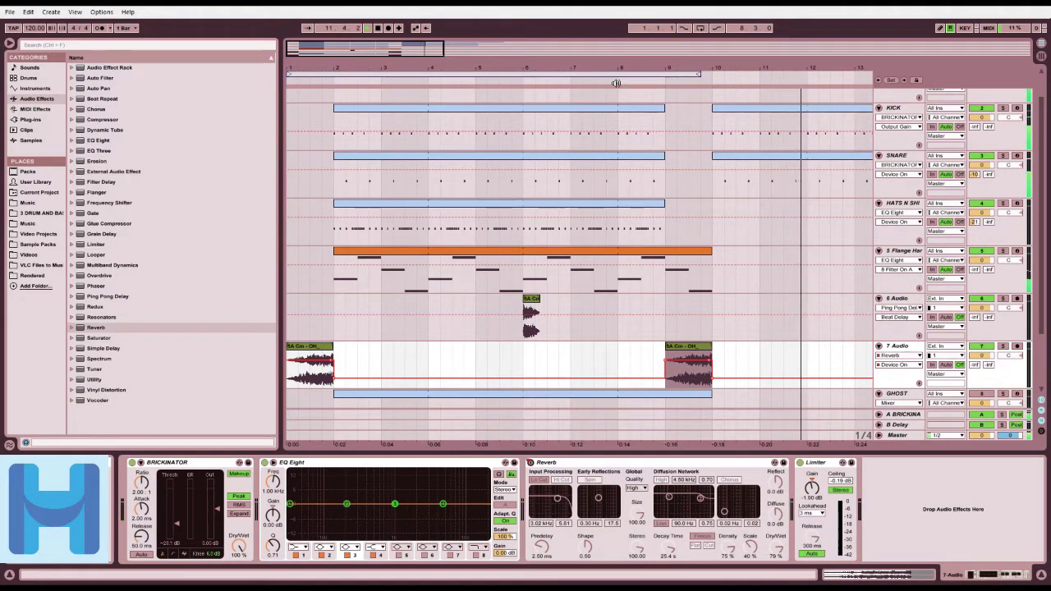
left_click_drag(615, 83, 489, 51)
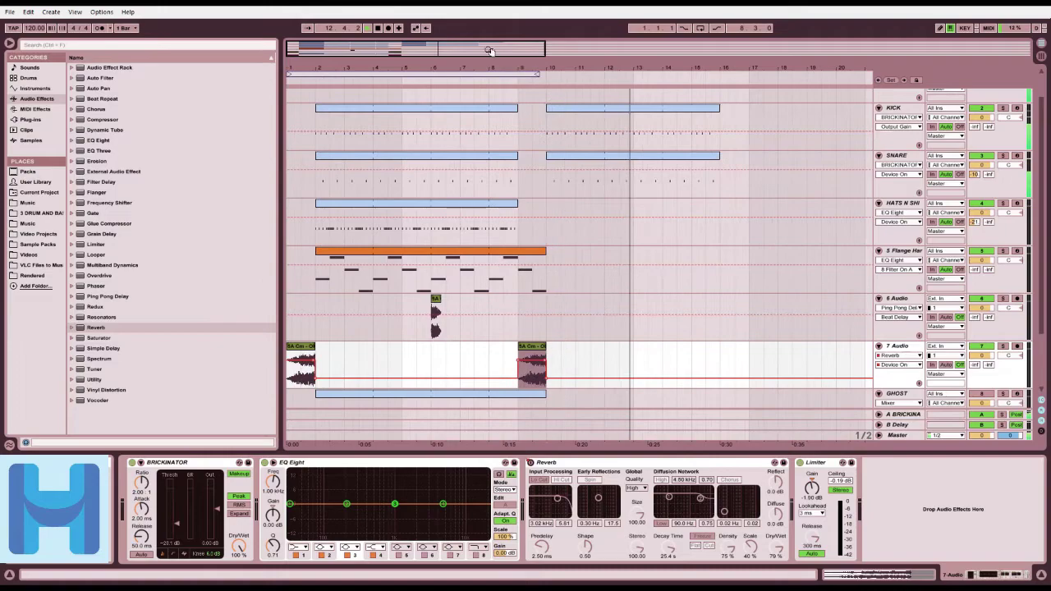
left_click(760, 138)
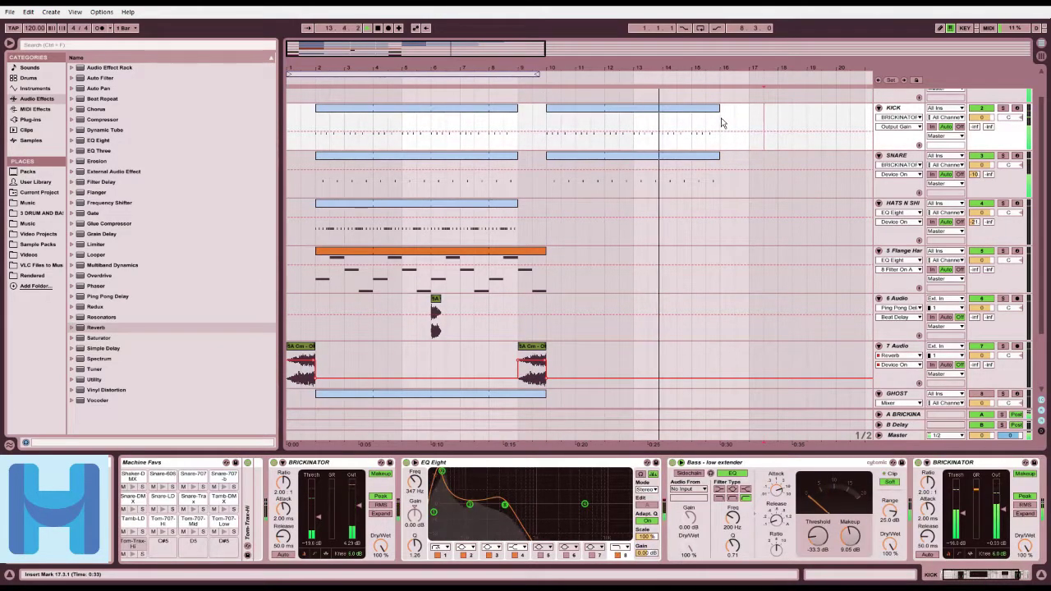
left_click_drag(719, 123, 776, 132)
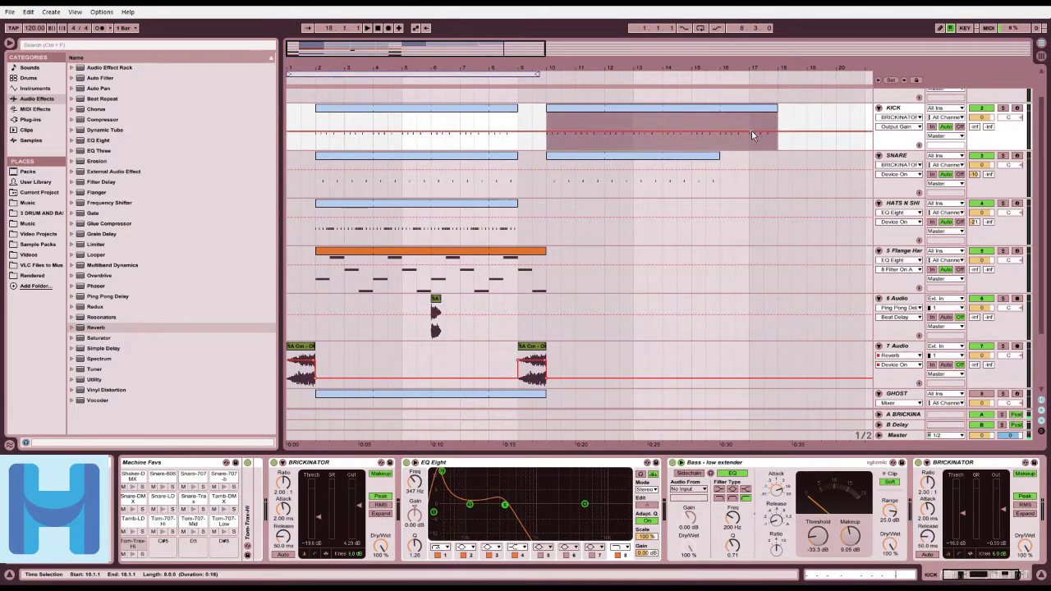
left_click_drag(719, 156, 748, 156)
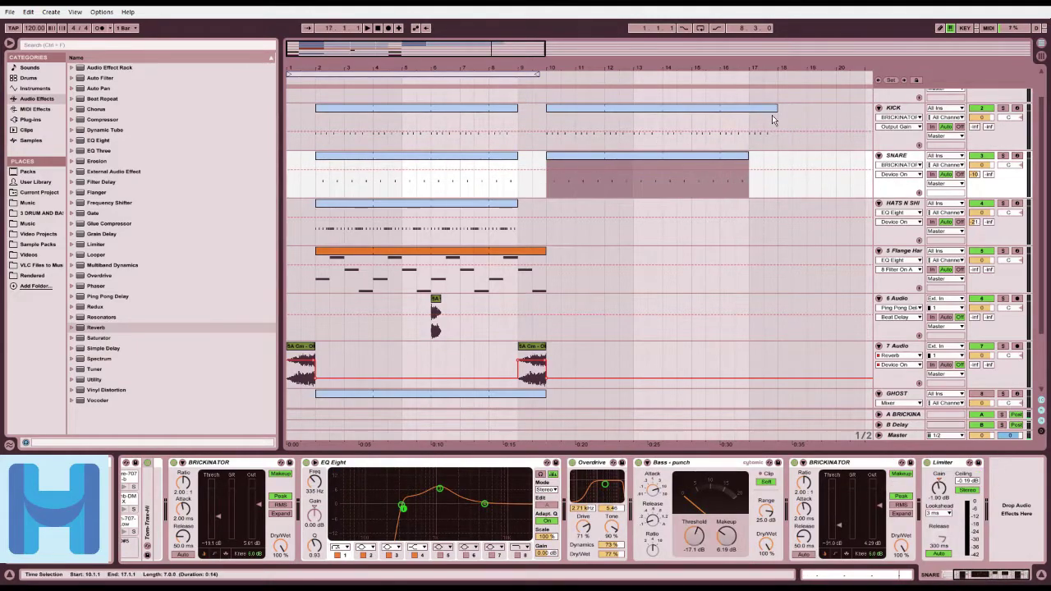
left_click_drag(775, 107, 749, 108)
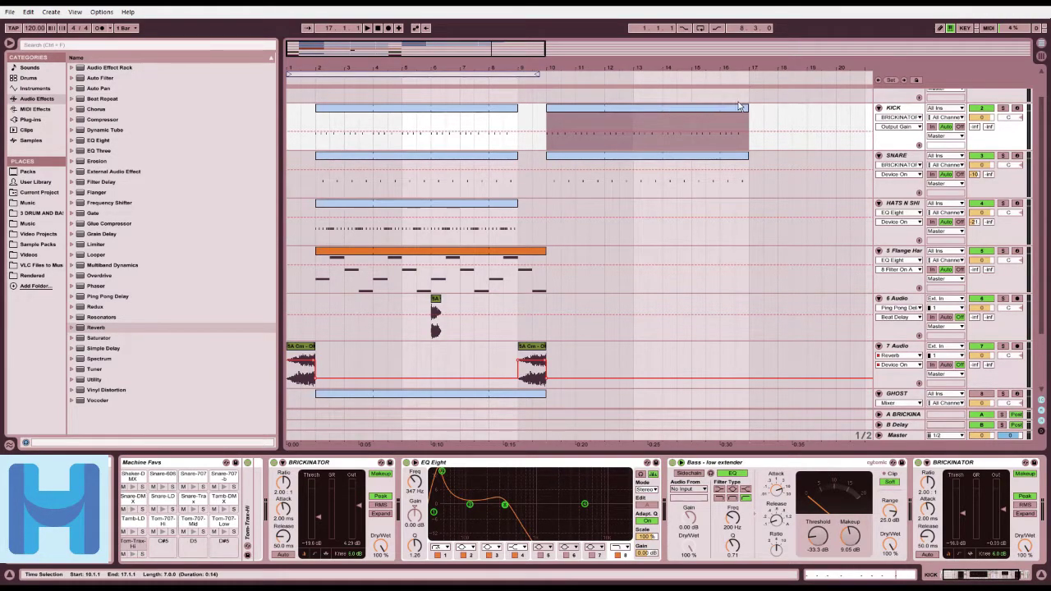
left_click_drag(746, 108, 777, 108)
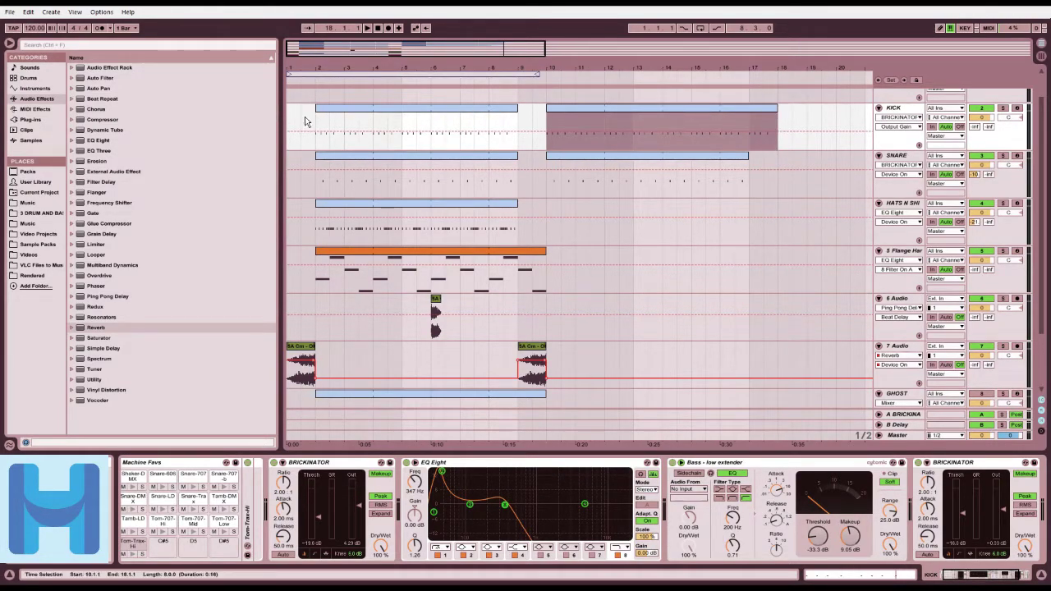
left_click_drag(747, 156, 773, 154)
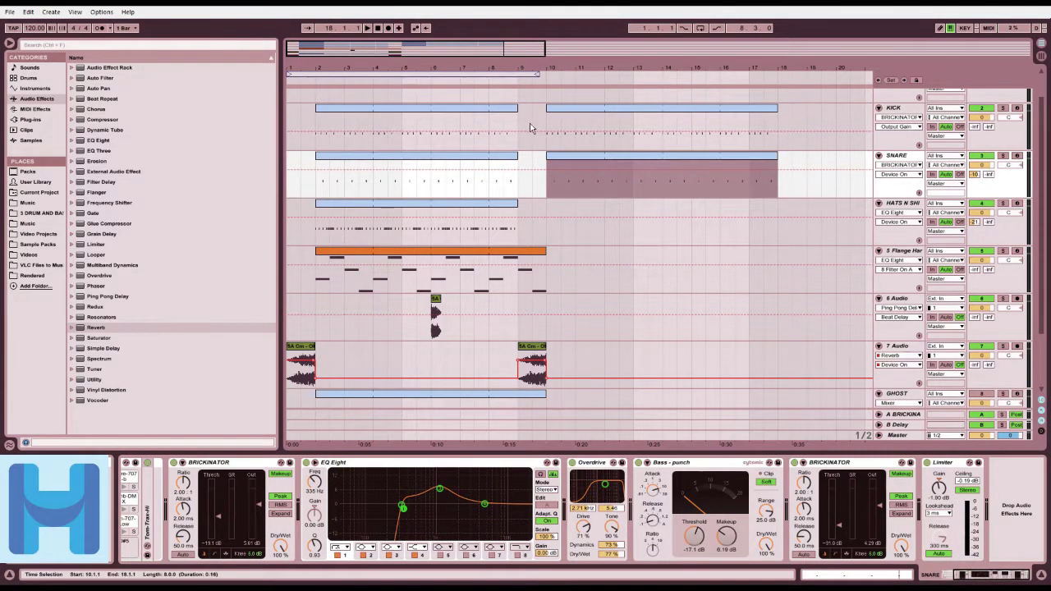
Step: Copy the Flange Harp clip to bar 14 on its own track and shorten the copy to end at bar 18
left_click(371, 256)
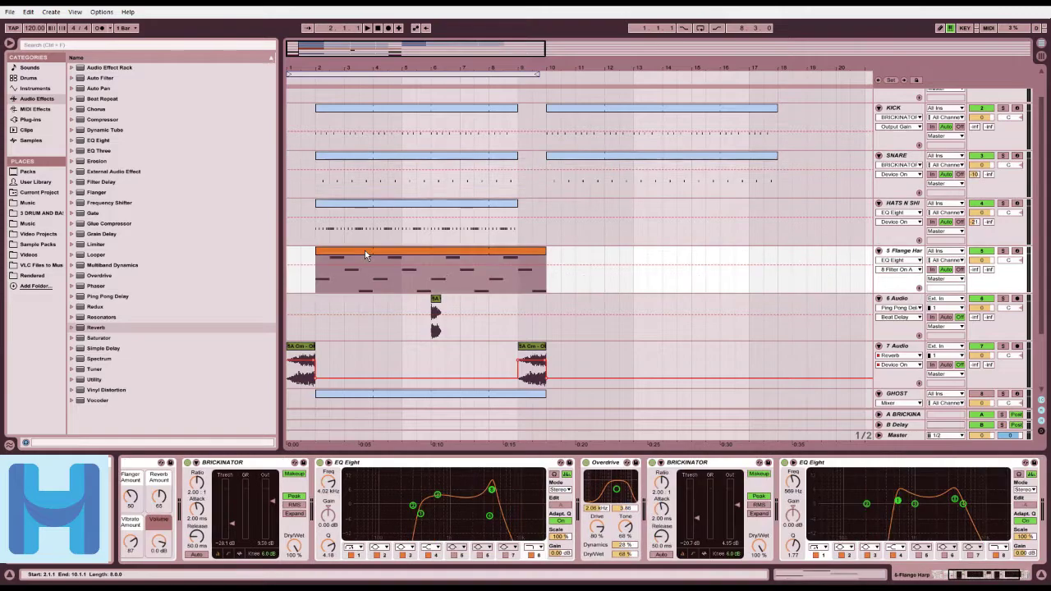
left_click(667, 258)
key("ctrl+v")
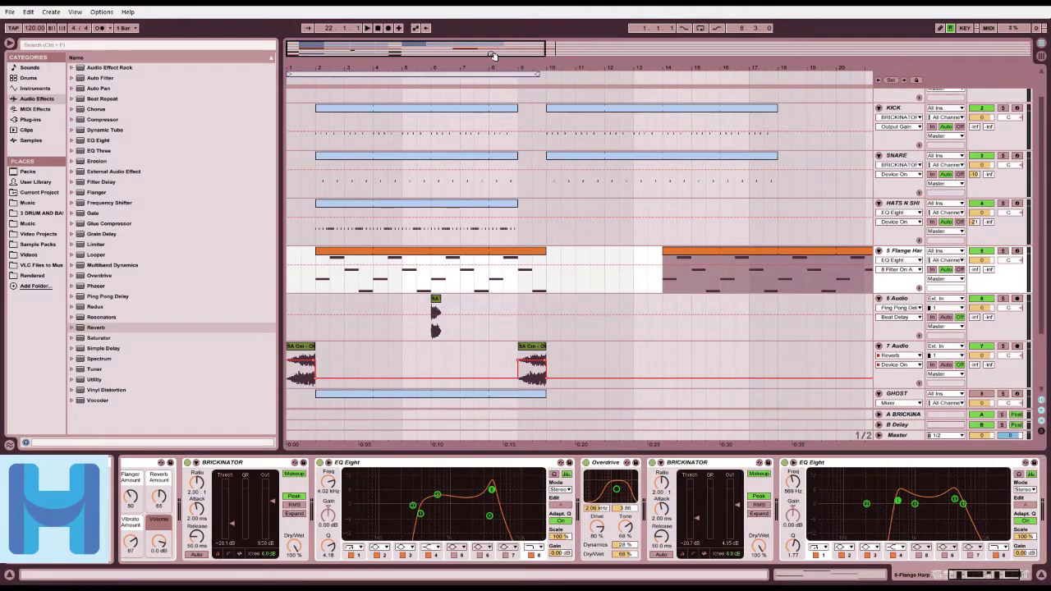
left_click_drag(492, 55, 564, 56)
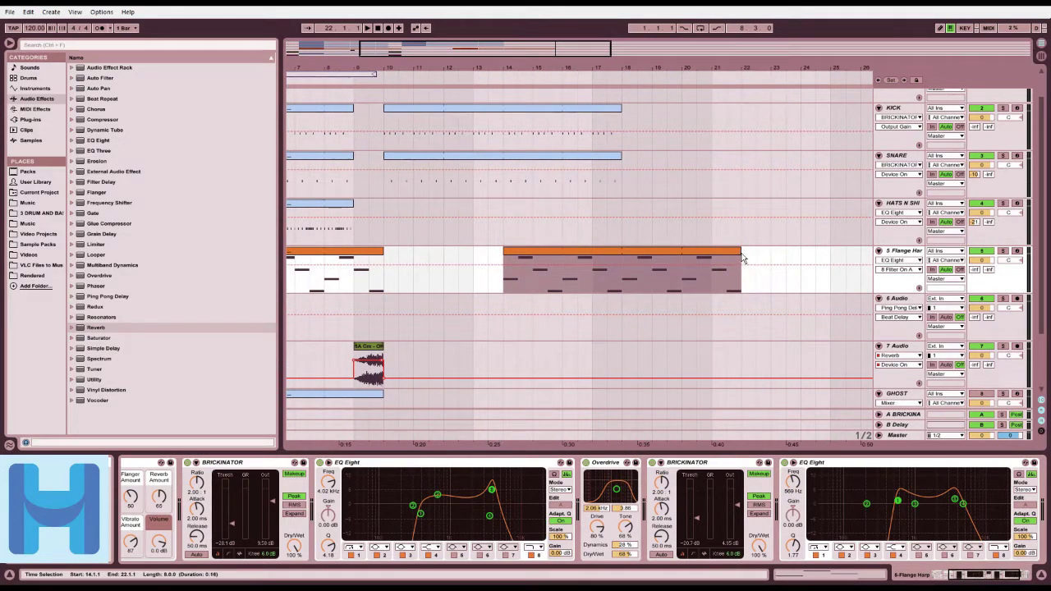
left_click_drag(738, 252, 620, 252)
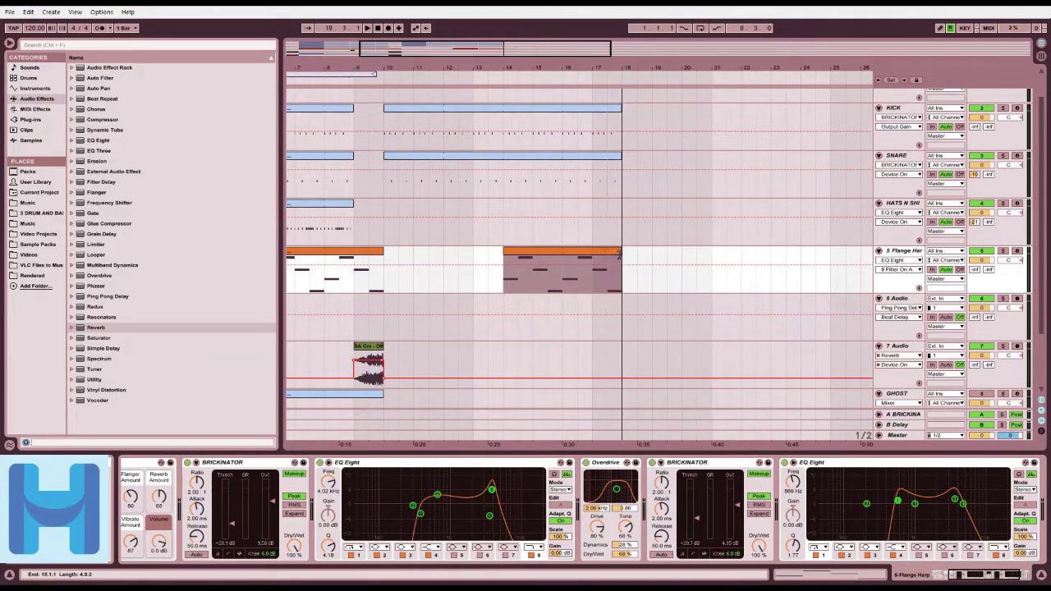
Step: Play the drum section and the returning Flange Harp part from bar 11 to about bar 17
left_click(442, 112)
left_click(415, 74)
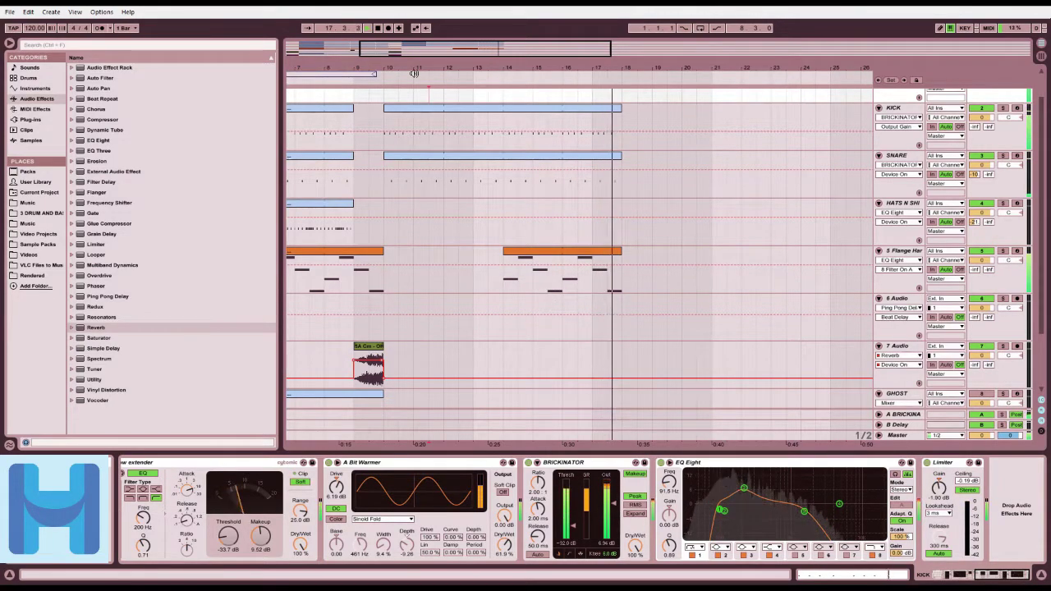
key("space")
Step: Select the KICK and SNARE clips from bar 10 to bar 18 and extend them past bar 18
left_click(617, 115)
key("ctrl+d")
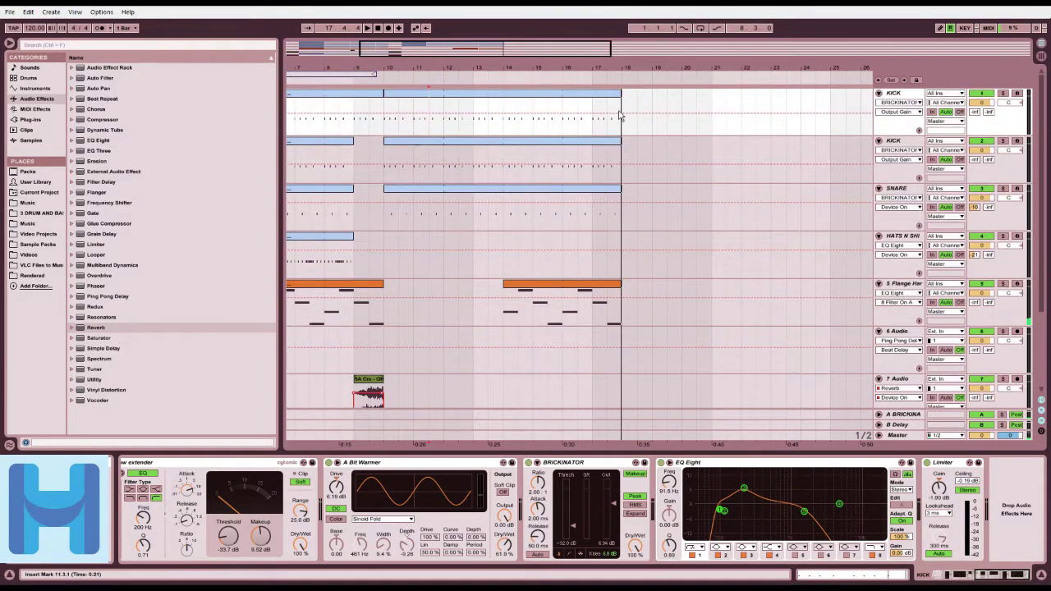
left_click_drag(562, 172, 388, 103)
left_click(621, 96)
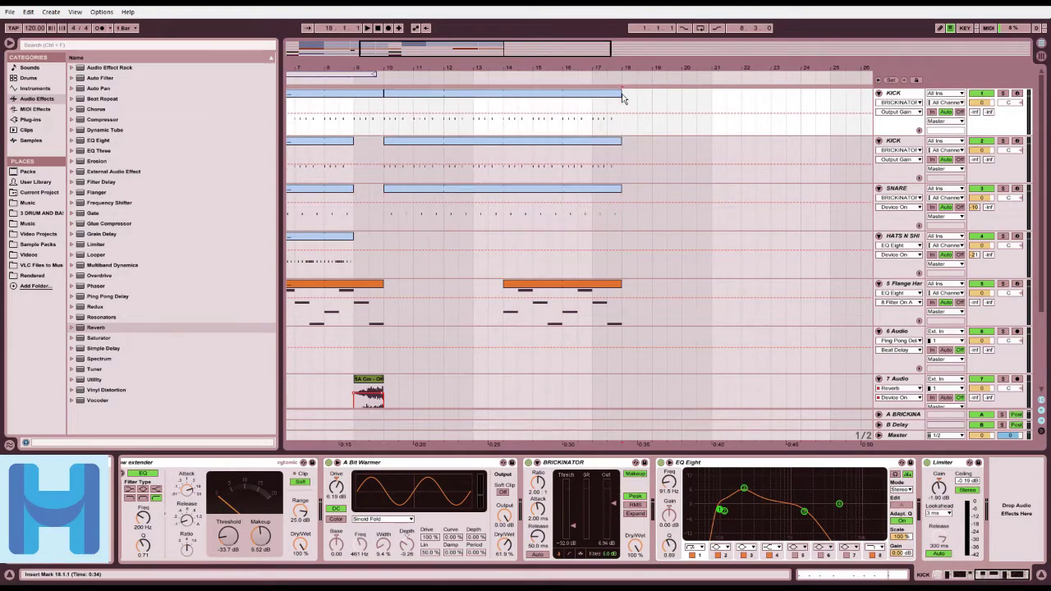
left_click_drag(620, 218, 384, 105)
left_click_drag(620, 93, 669, 95)
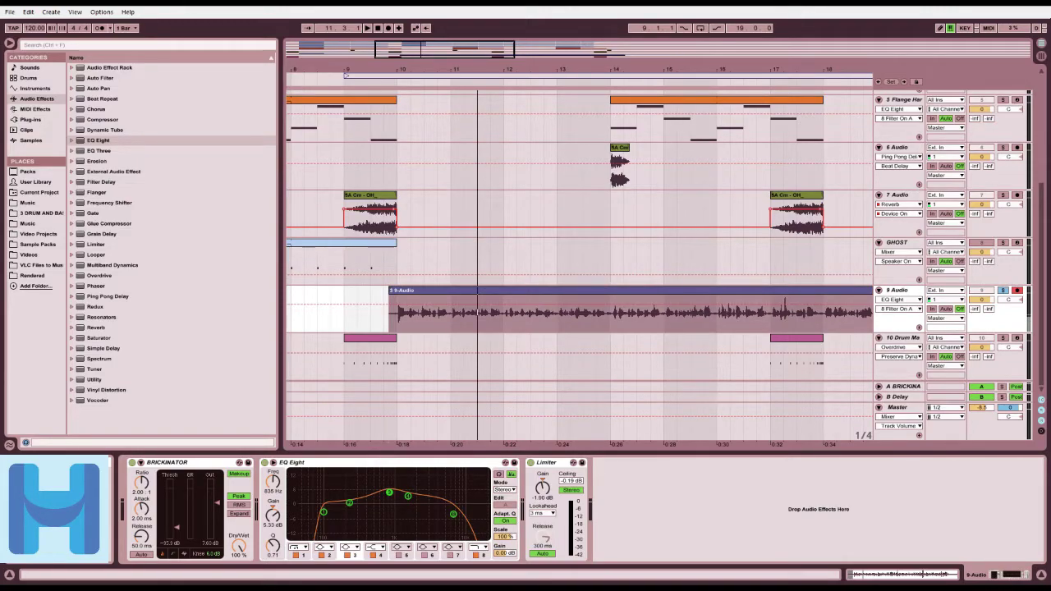
Step: Play the arrangement with the recorded 9-Audio clip through to bar 26
left_click_drag(570, 70, 470, 47)
key("space")
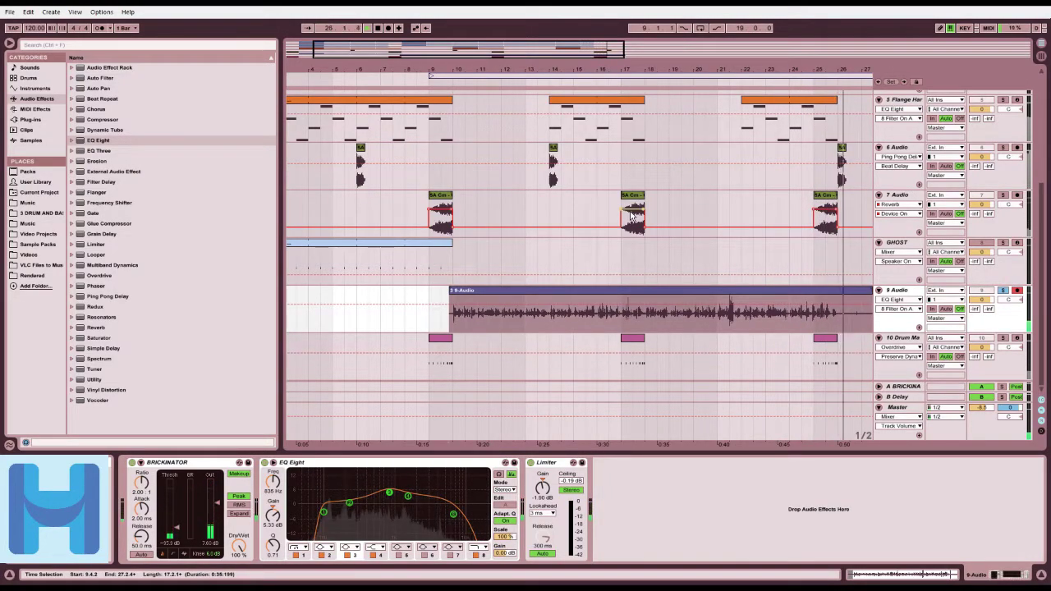
key("space")
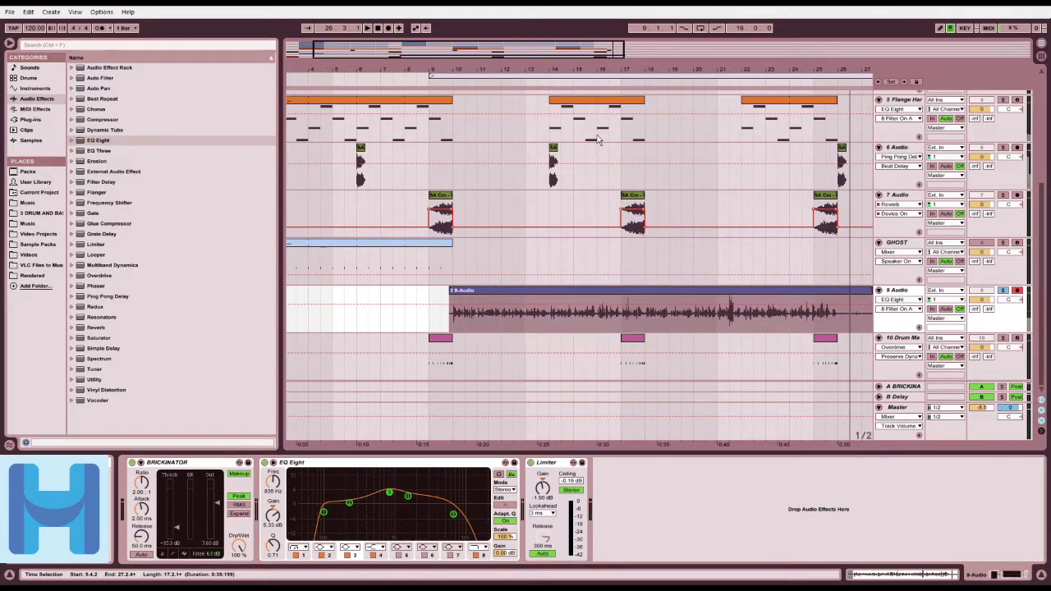
Step: Trim the end of the recorded clip on 9 Audio to bar 26
left_click_drag(583, 43, 619, 54)
left_click_drag(831, 293, 570, 299)
left_click_drag(420, 50, 531, 92)
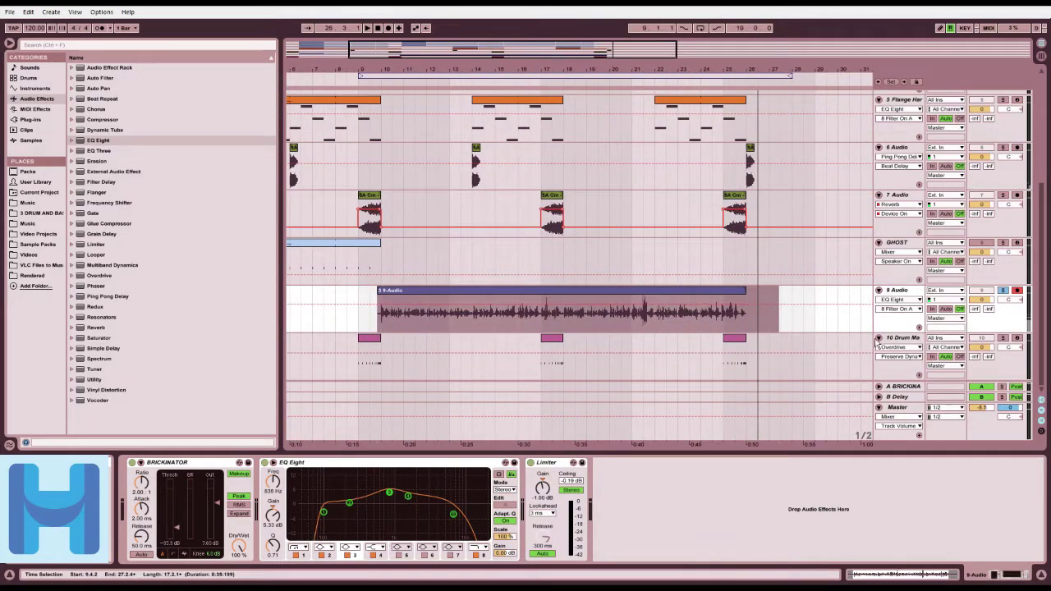
Step: Add Overdrive between EQ Eight and Limiter on 9 Audio, with 69% drive, 52% tone, 25% dynamics and a low dry/wet mix
key("space")
key("space")
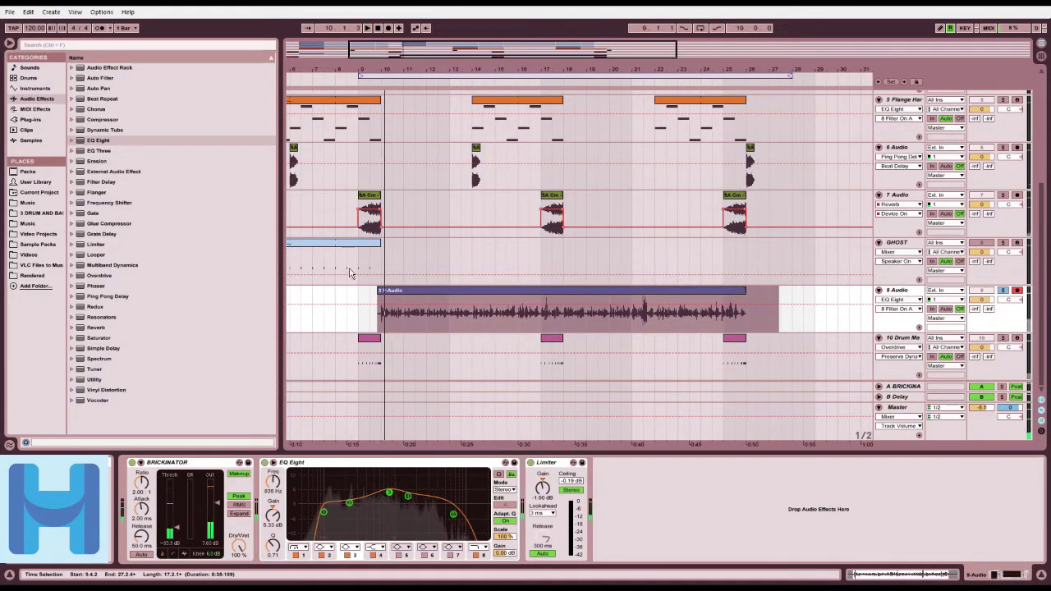
left_click(86, 279)
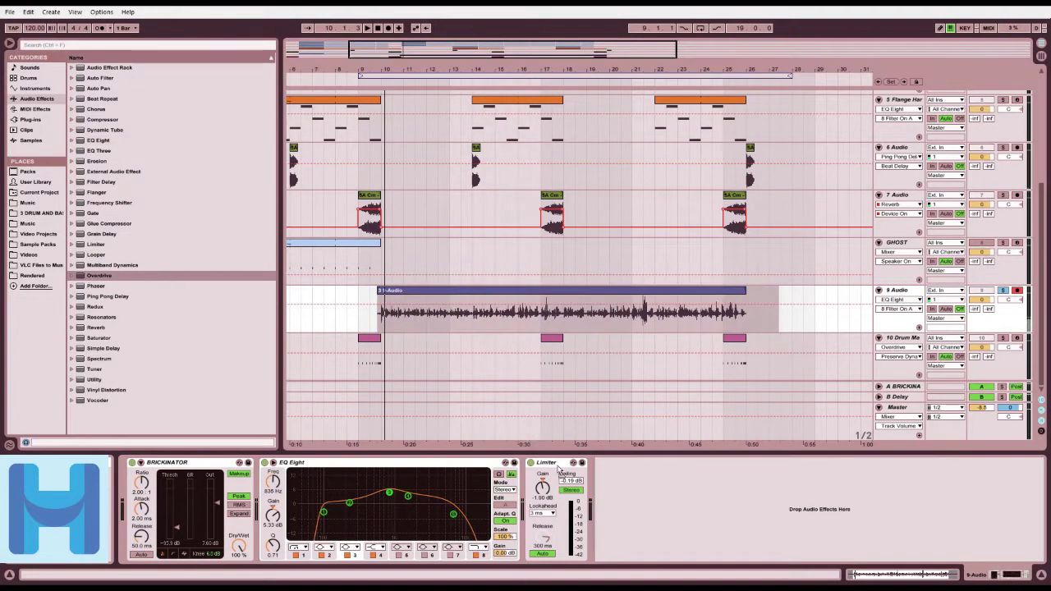
key("space")
left_click_drag(558, 481, 561, 482)
left_click_drag(566, 554, 568, 579)
left_click_drag(542, 527, 541, 512)
left_click_drag(568, 554, 568, 557)
left_click_drag(562, 483, 574, 491)
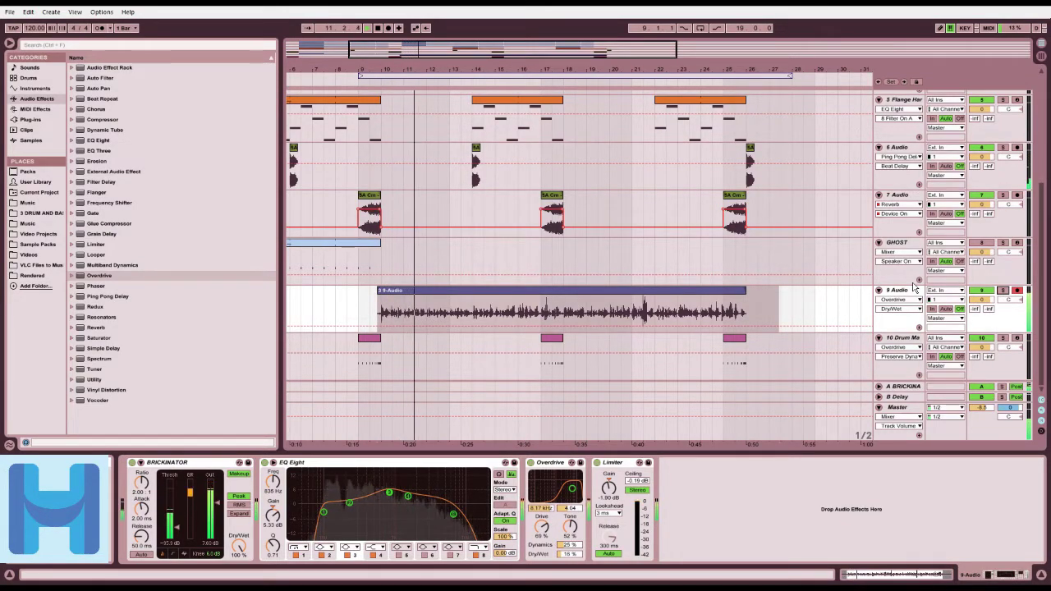
Step: Set the Master track volume to 0 dB and play the arrangement from bar 13
scroll(761, 243, "up", 3)
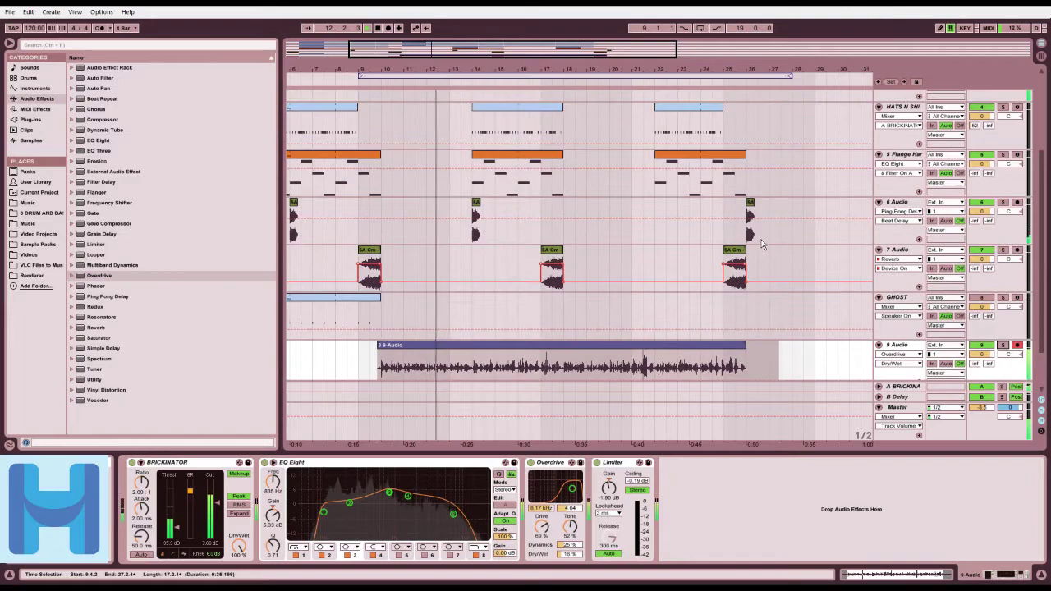
scroll(748, 229, "up", 2)
scroll(750, 232, "down", 3)
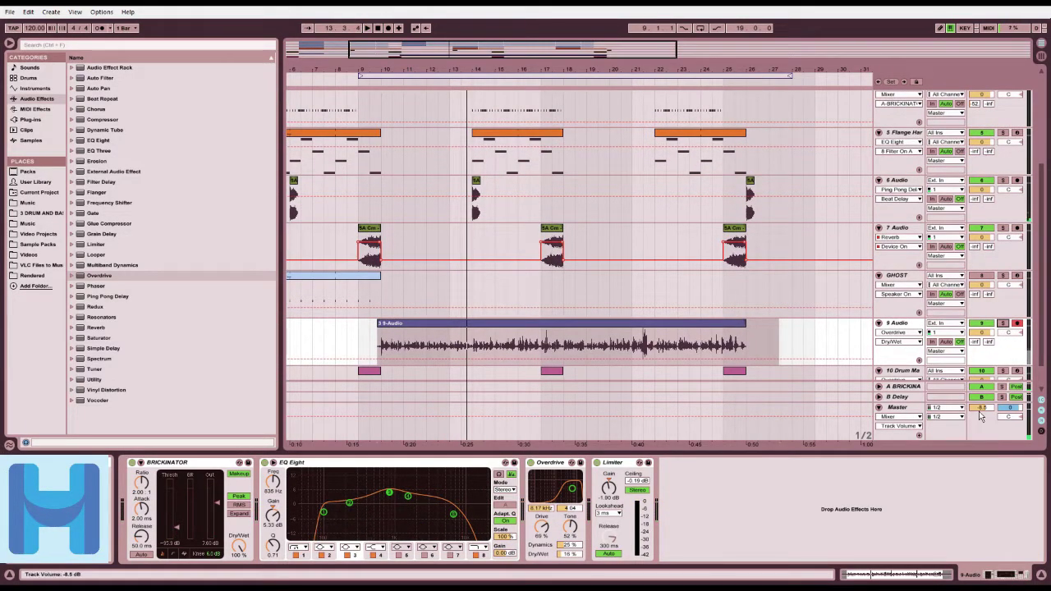
left_click_drag(982, 406, 981, 416)
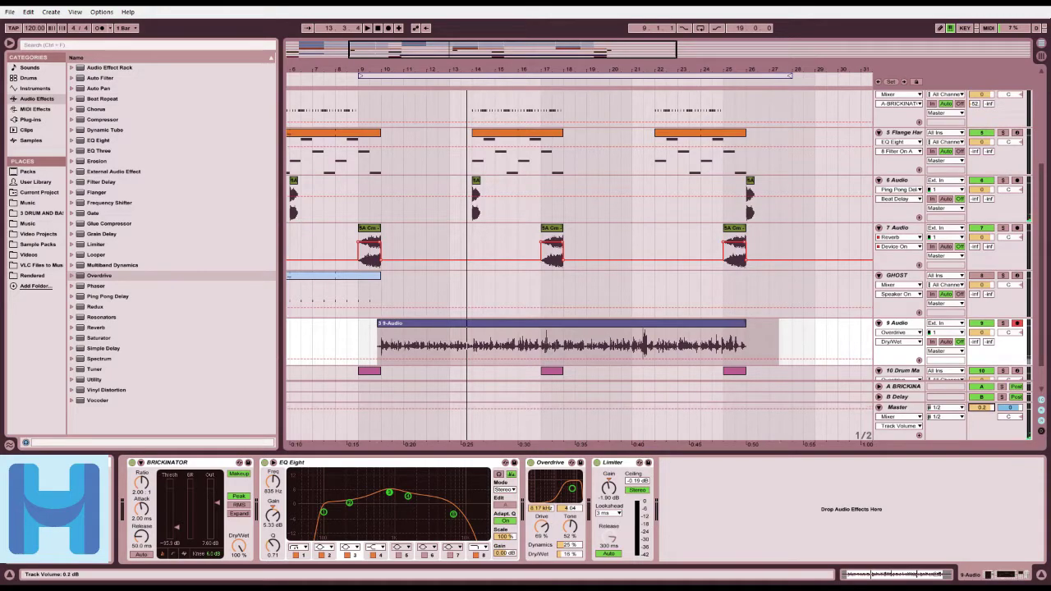
key("space")
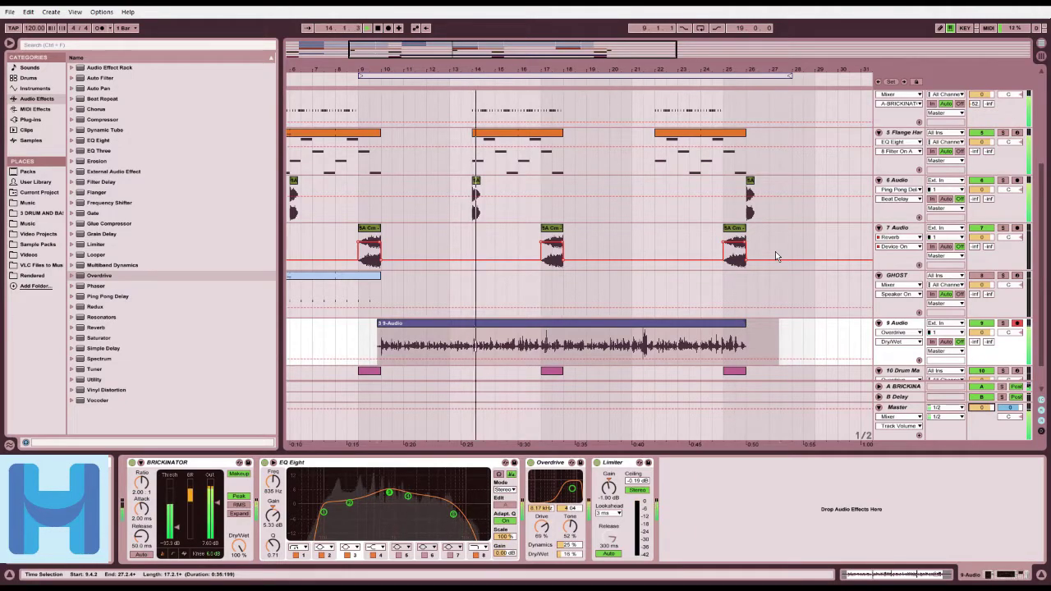
key("space")
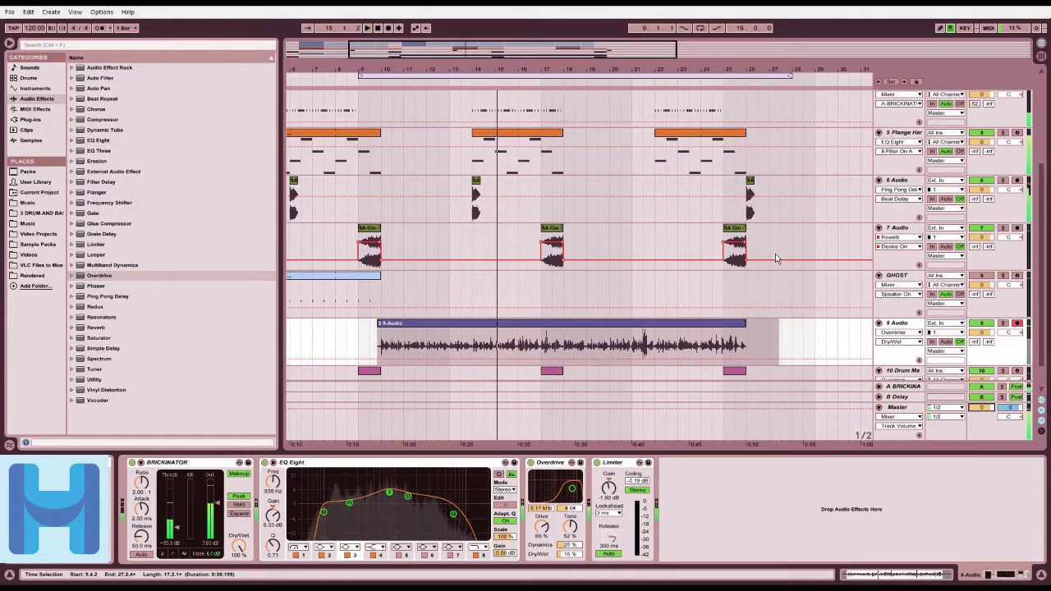
Step: Add a second BRICKINATOR compressor between Overdrive and Limiter on 9 Audio and play the arrangement with it
double_click(398, 332)
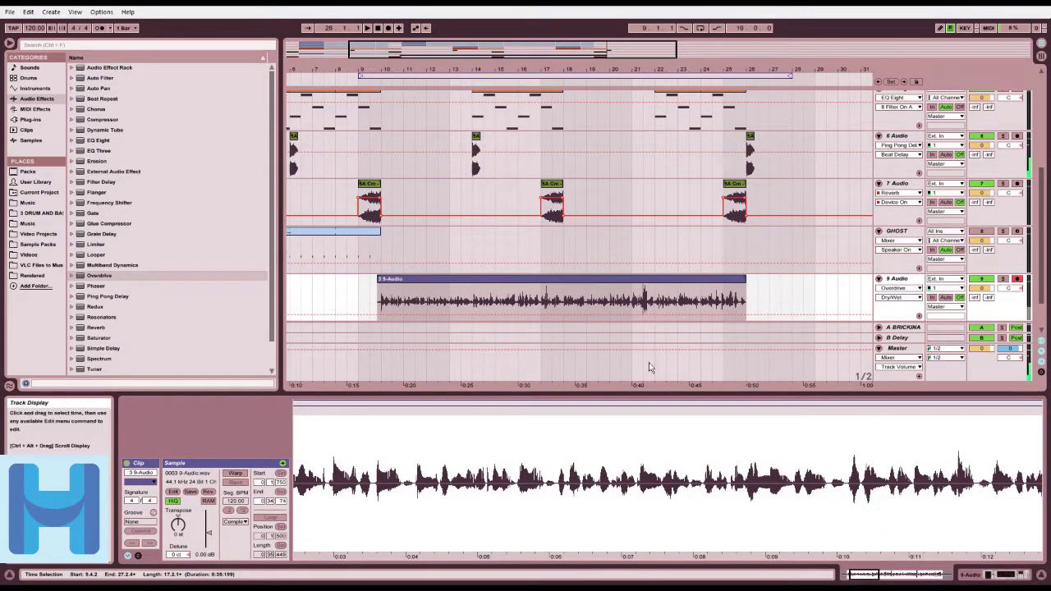
left_click(885, 279)
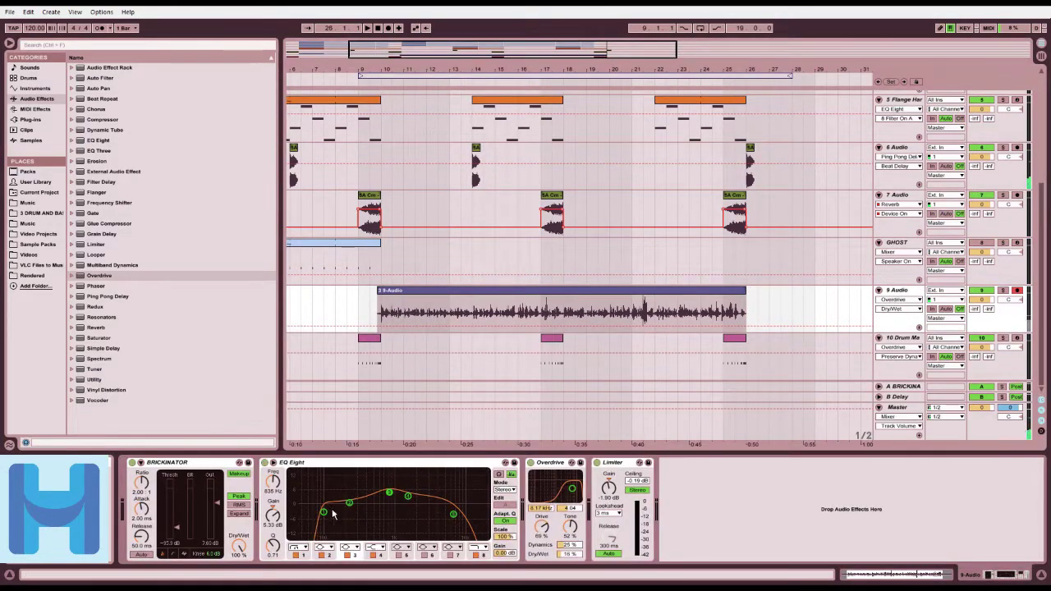
key("space")
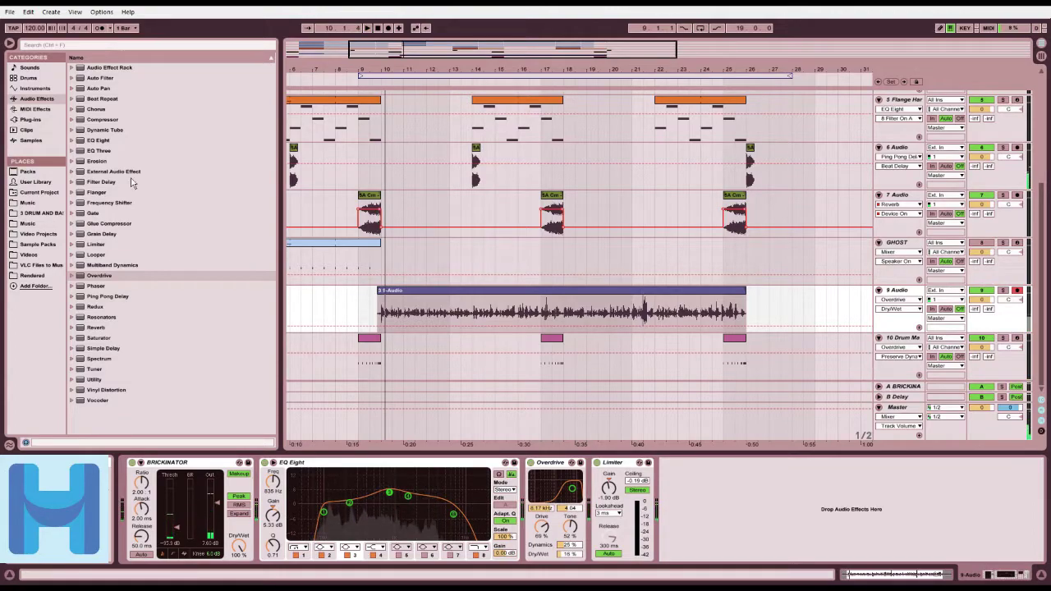
left_click(88, 121)
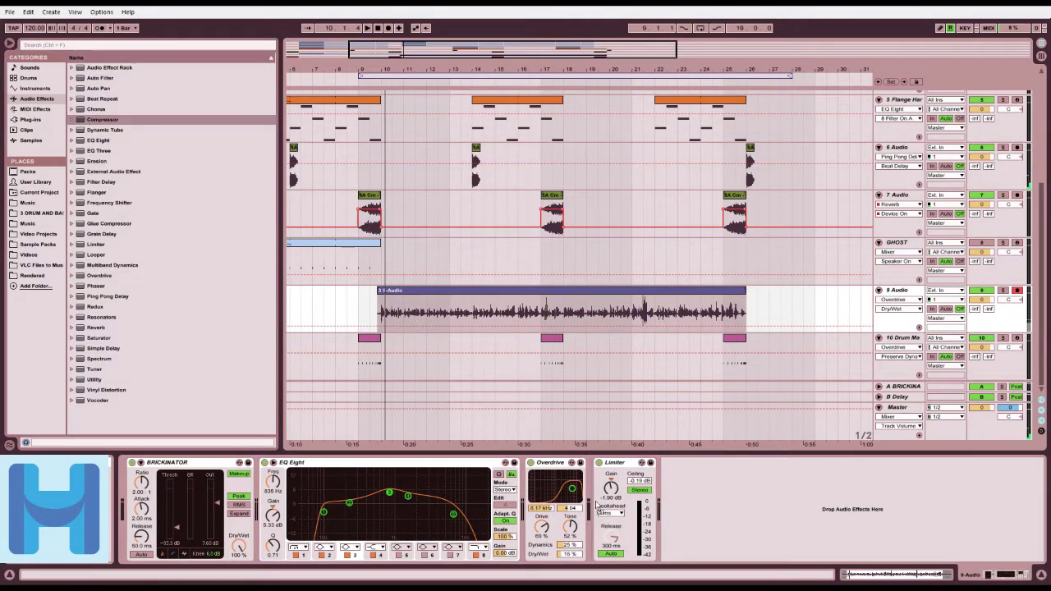
left_click_drag(591, 498, 591, 499)
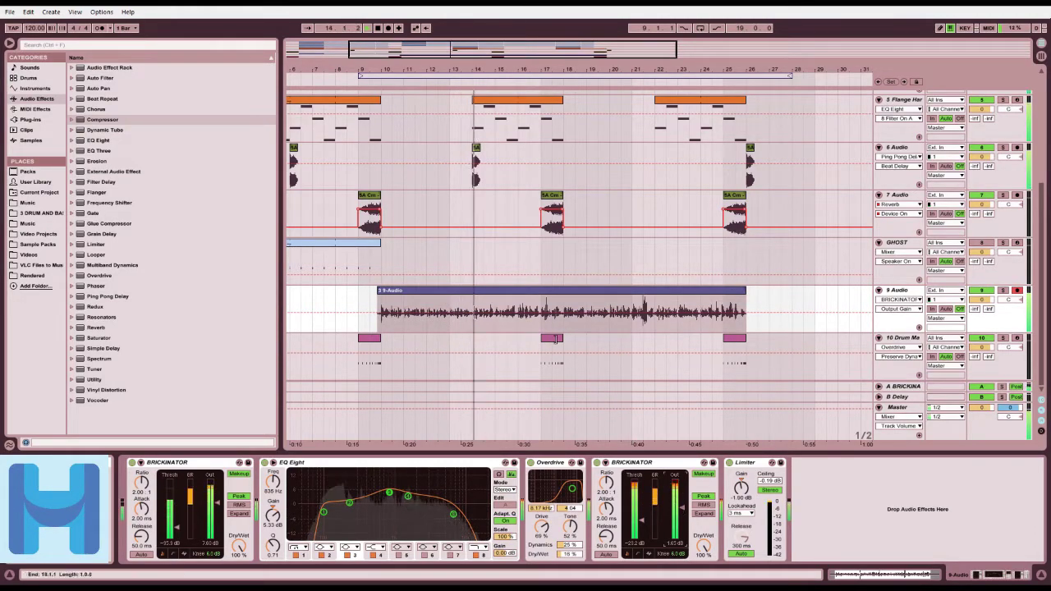
key("space")
Step: Lower the first KICK track's volume to about -6.1 dB
scroll(945, 324, "up", 5)
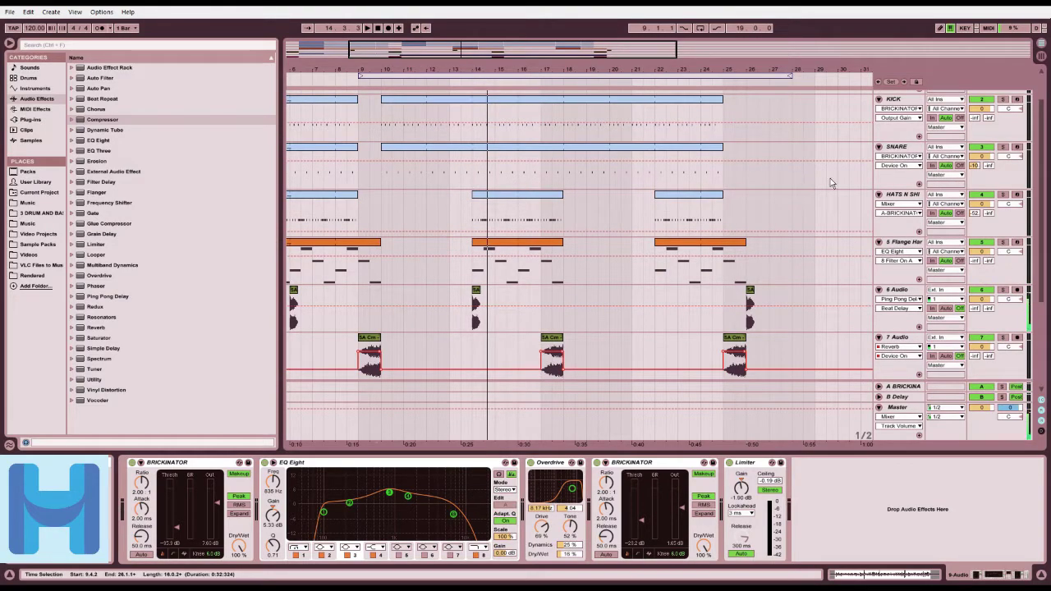
scroll(966, 131, "up", 2)
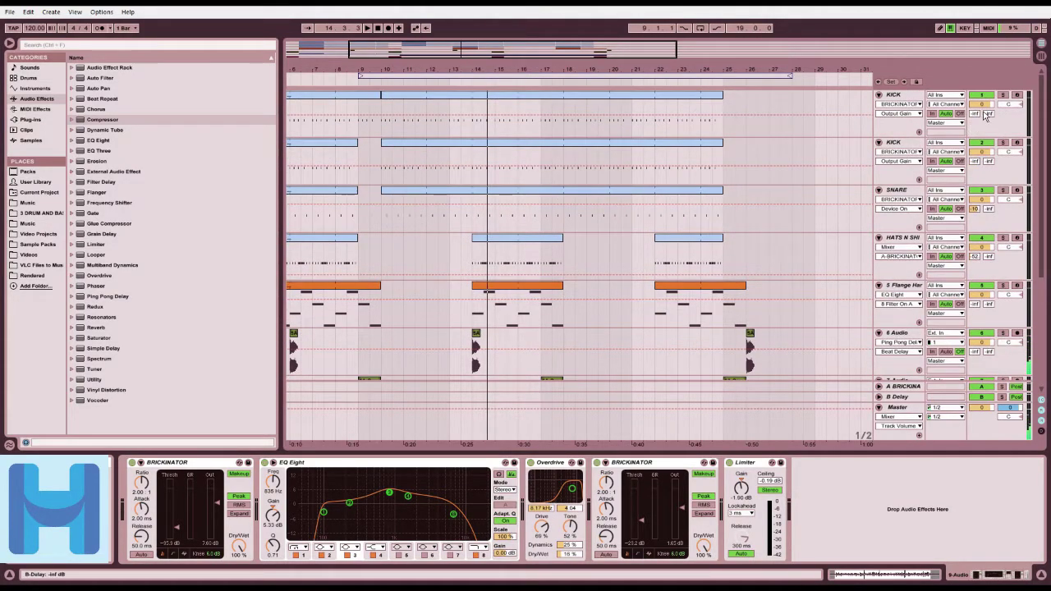
left_click(985, 115)
left_click_drag(985, 107, 986, 123)
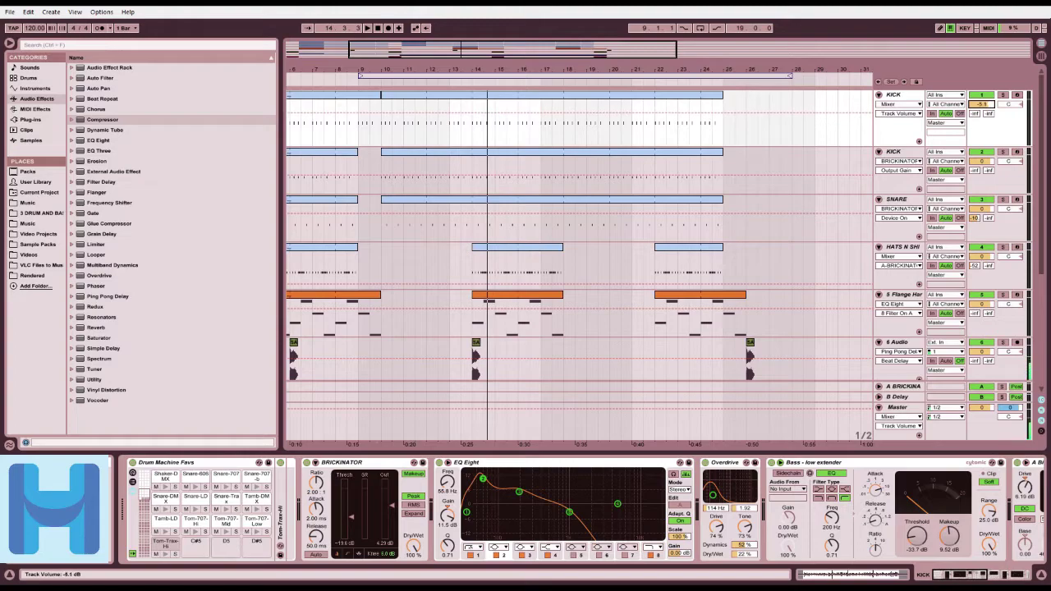
Step: Set the two KICK tracks to about -4.2 and -4.5 dB, SNARE to about -4.4 dB and HATS to about -4.0 dB
left_click_drag(983, 164, 983, 172)
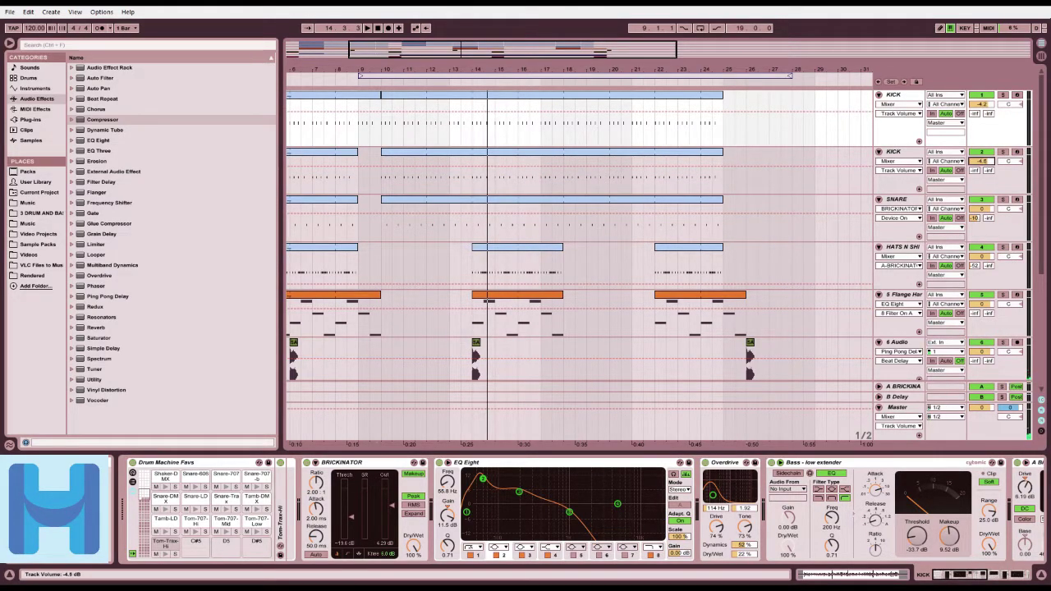
left_click_drag(982, 208, 983, 214)
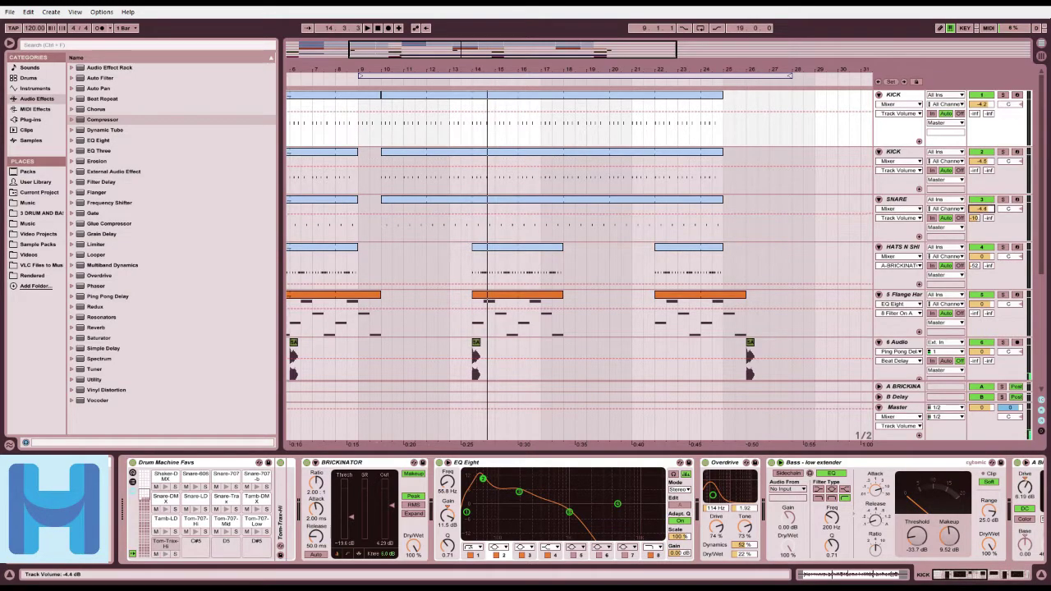
scroll(985, 213, "down", 1)
left_click(980, 238)
left_click(981, 237)
left_click_drag(981, 245, 981, 237)
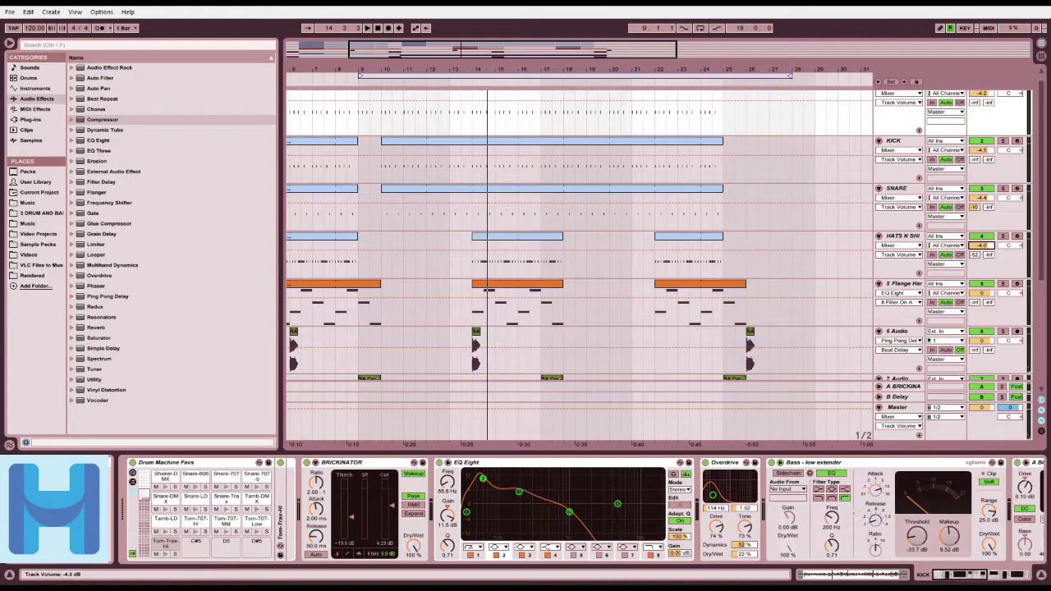
Step: Lower 5 Flange Harp and 6 Audio to about -4.4 dB, 7 Audio to -4.1 dB and the track 10 drums to -4.7 dB
scroll(985, 251, "down", 5)
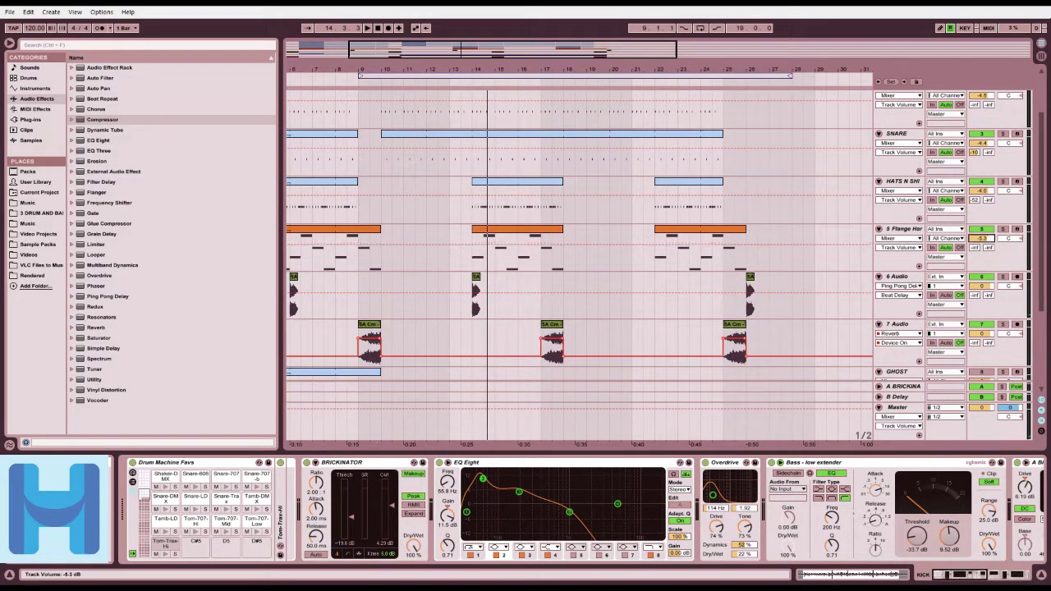
scroll(984, 244, "down", 5)
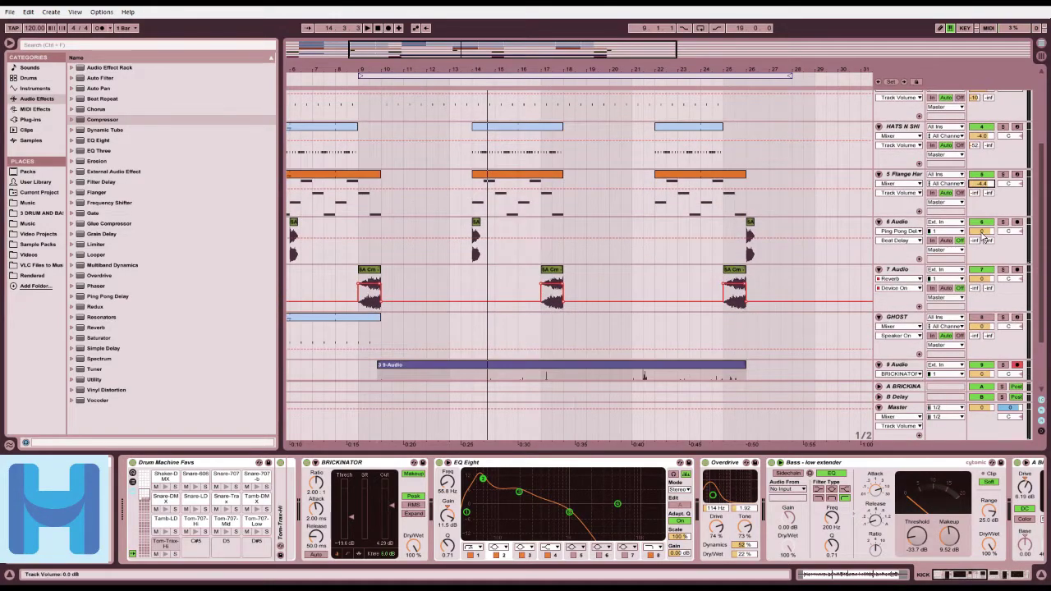
left_click_drag(982, 236, 983, 241)
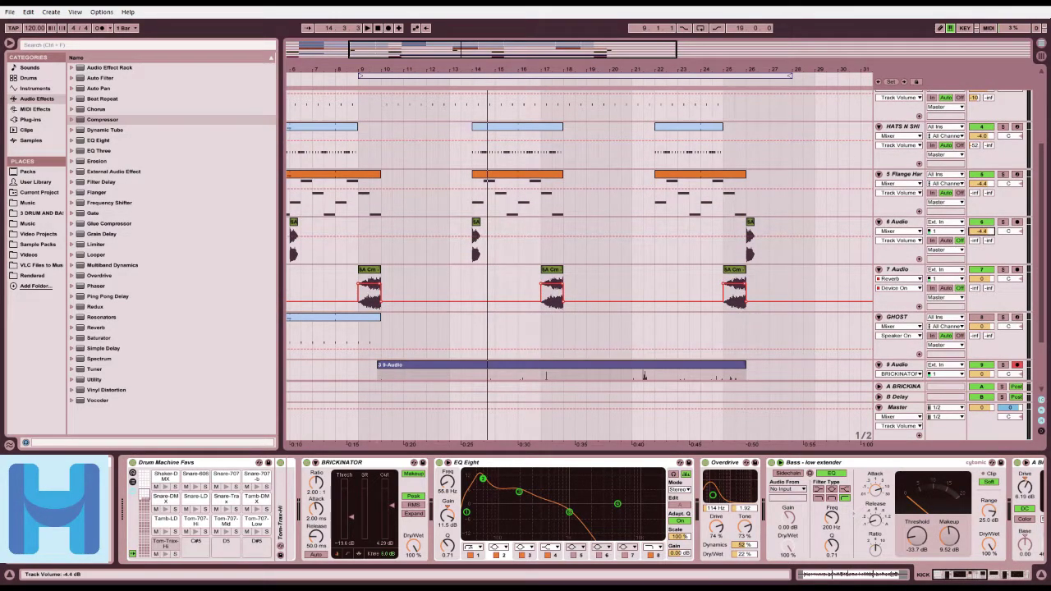
scroll(979, 197, "down", 2)
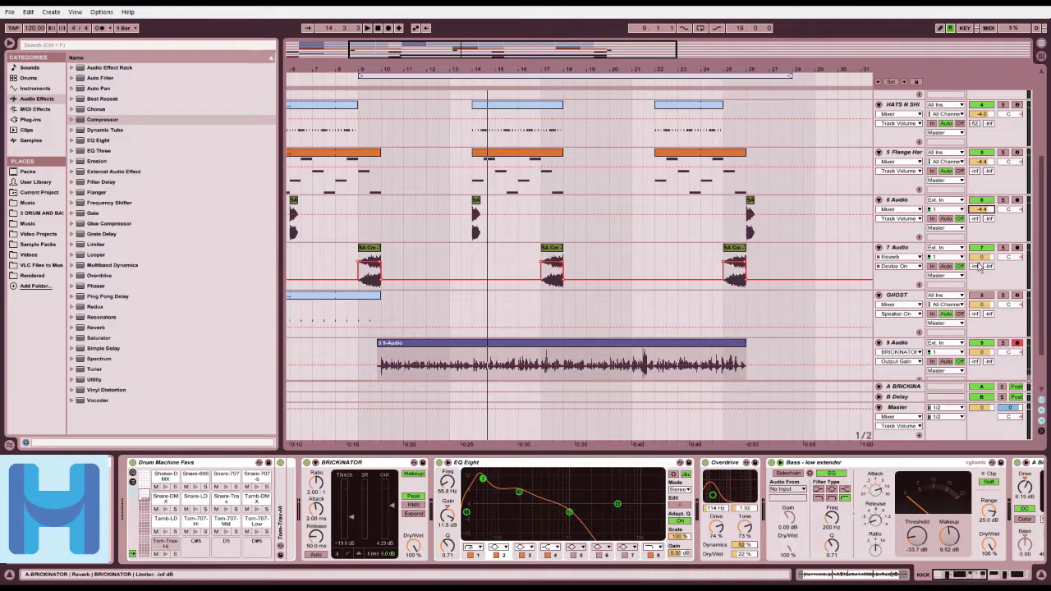
left_click_drag(979, 261, 978, 270)
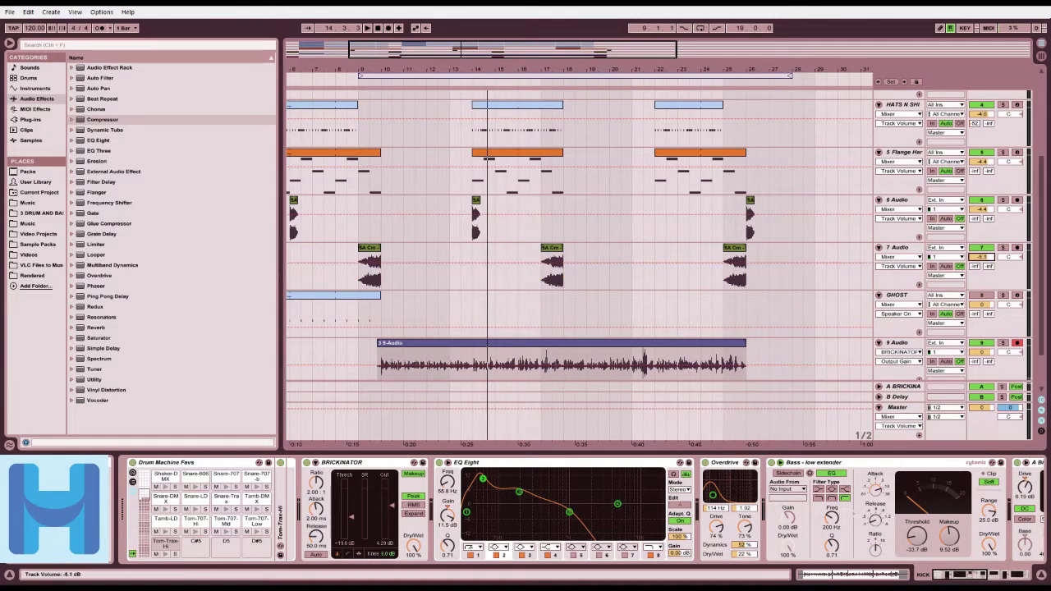
scroll(978, 261, "down", 5)
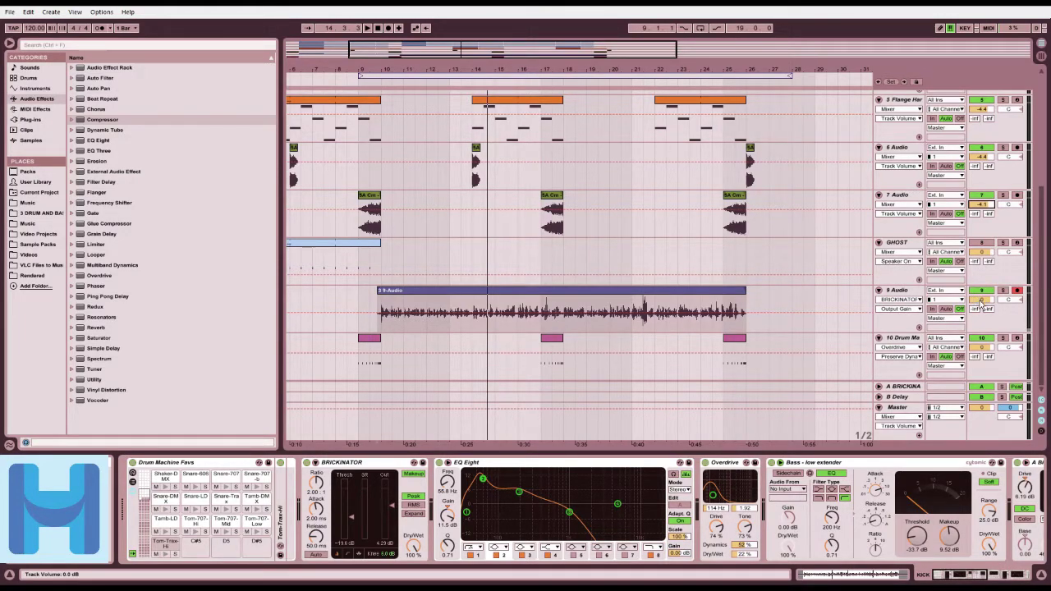
left_click_drag(988, 349, 988, 356)
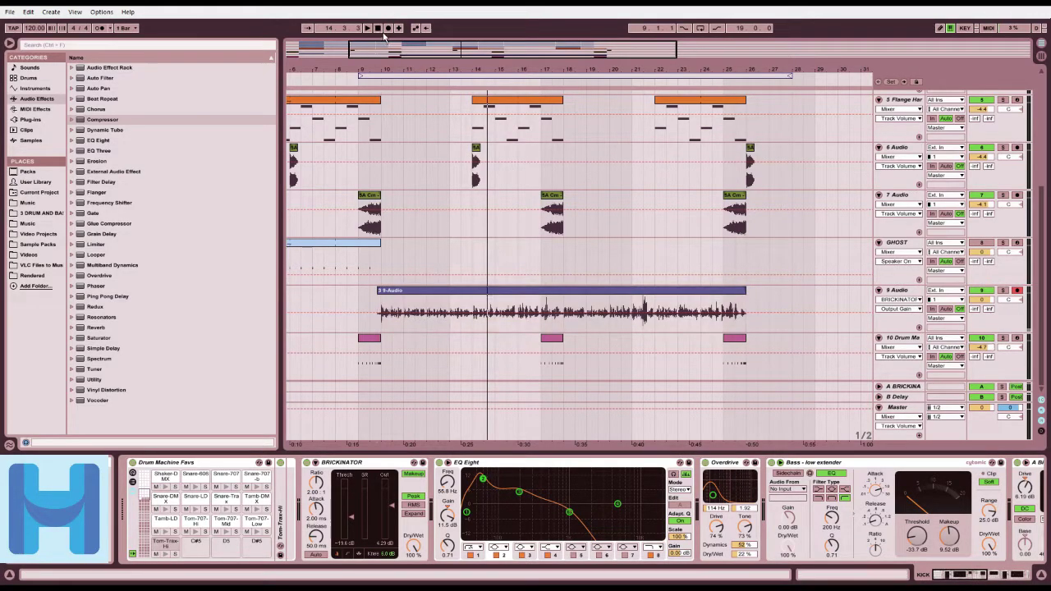
Step: Solo 9 Audio and, during playback, move its EQ Eight band 3 boost to about 636 Hz with 4.09 dB gain
left_click(348, 74)
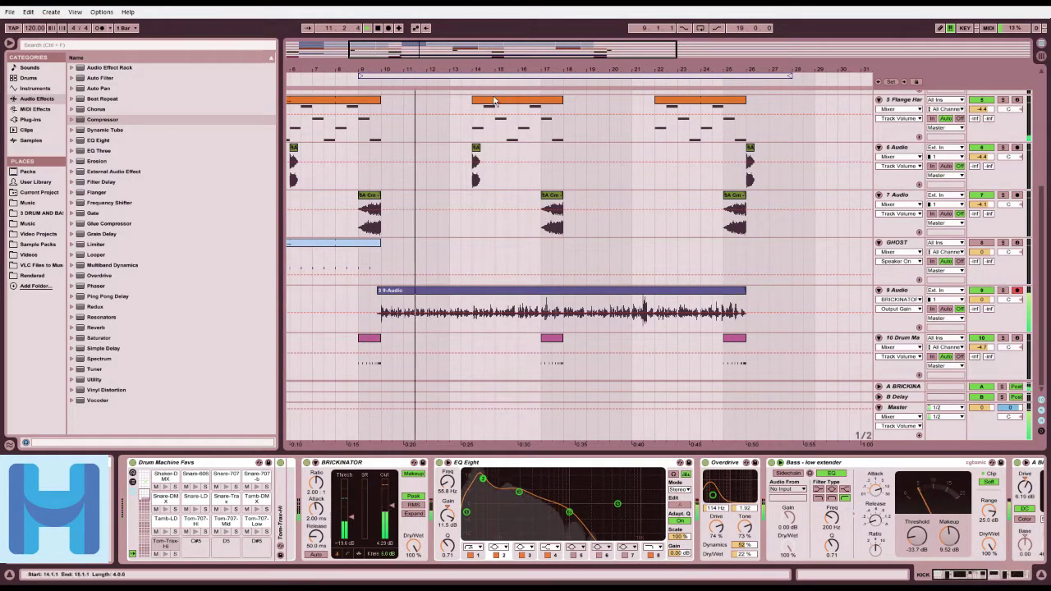
left_click(899, 292)
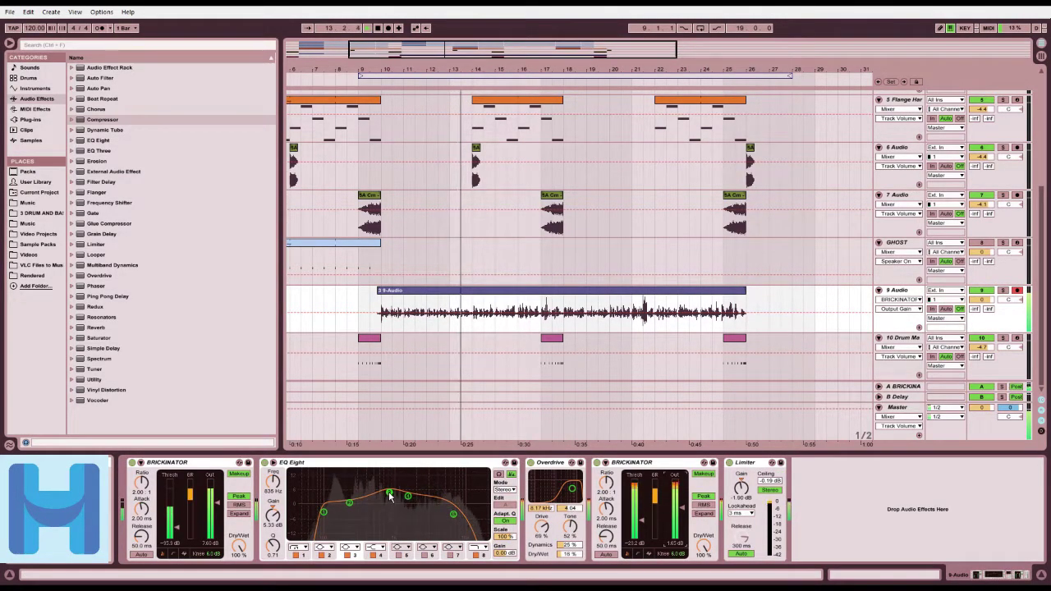
left_click_drag(390, 495, 384, 497)
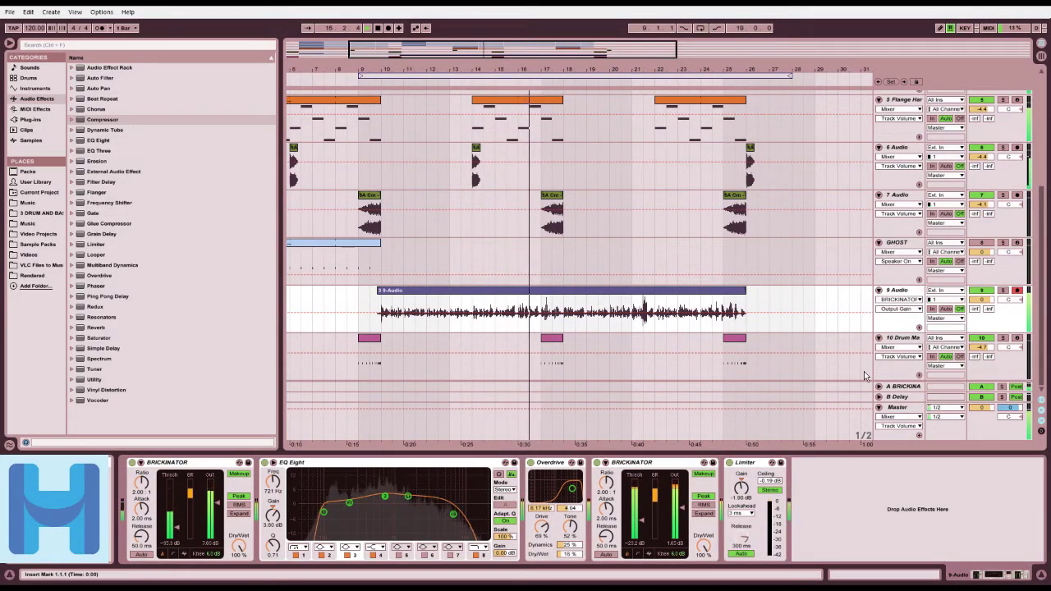
key("space")
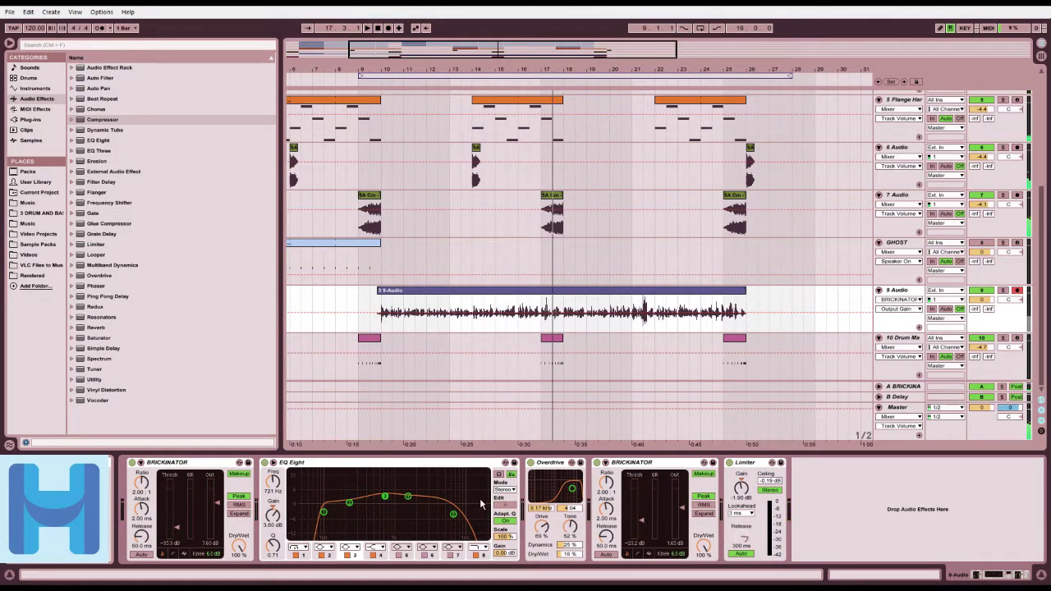
left_click(1003, 292)
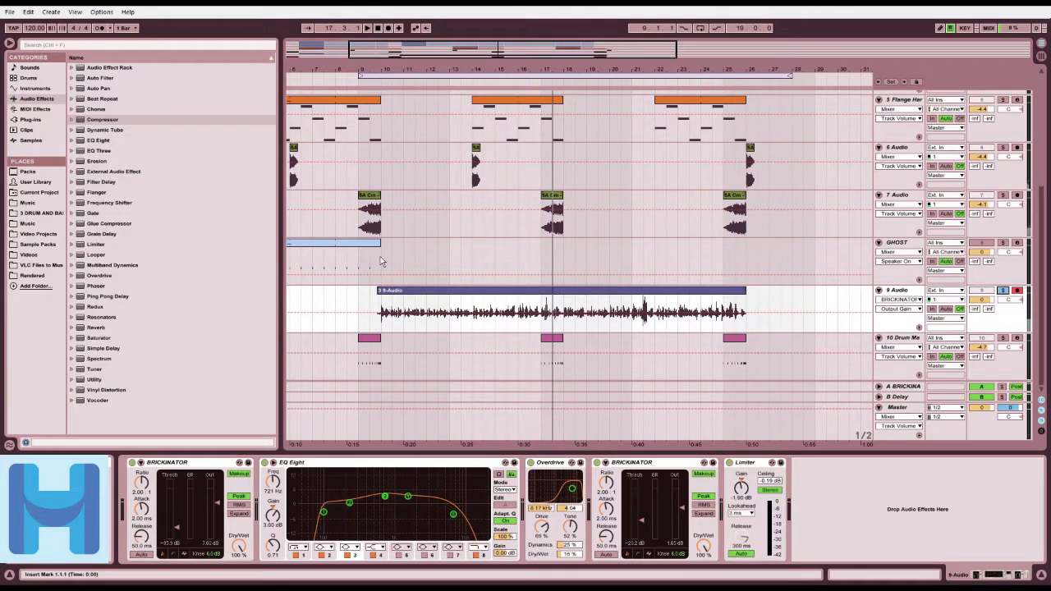
left_click(396, 84)
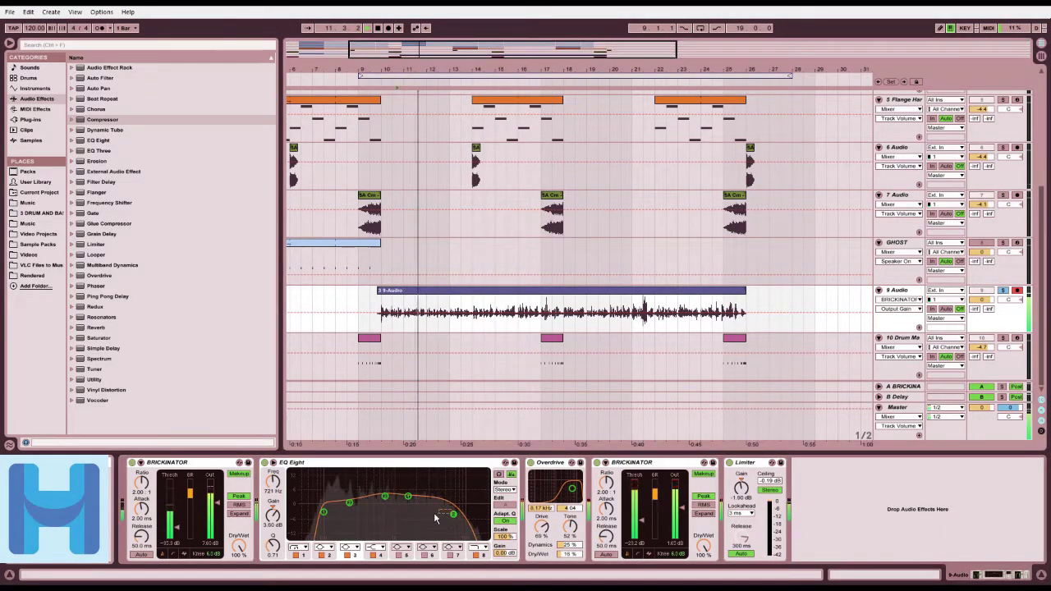
left_click_drag(385, 495, 381, 495)
key("space")
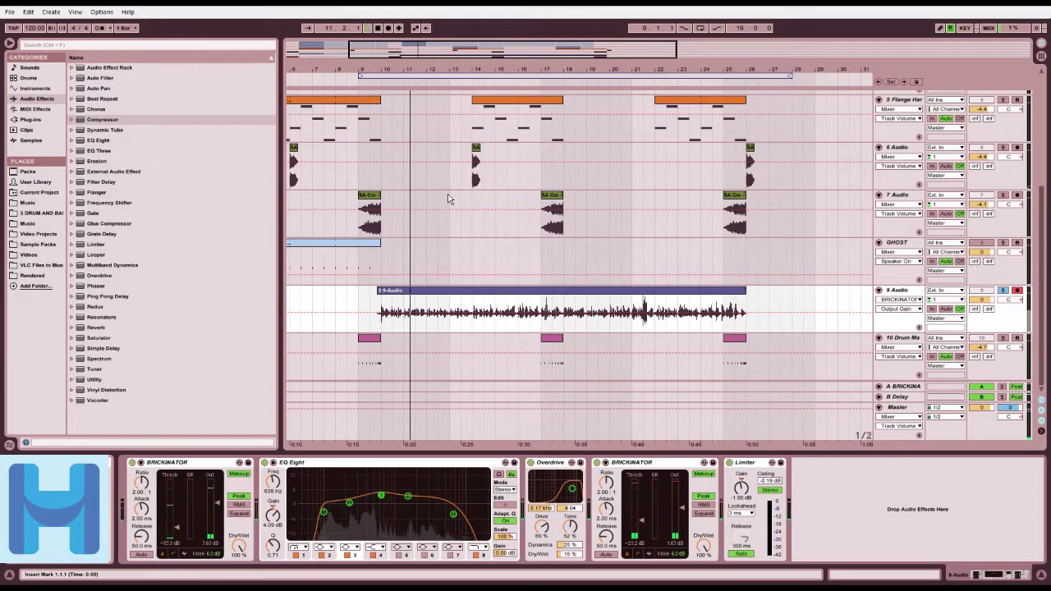
Step: Narrow the EQ Eight curve on 9 Audio with a 142 Hz low cut, a 7.07 dB band 3 boost and a 1.73 kHz high cut
left_click(364, 79)
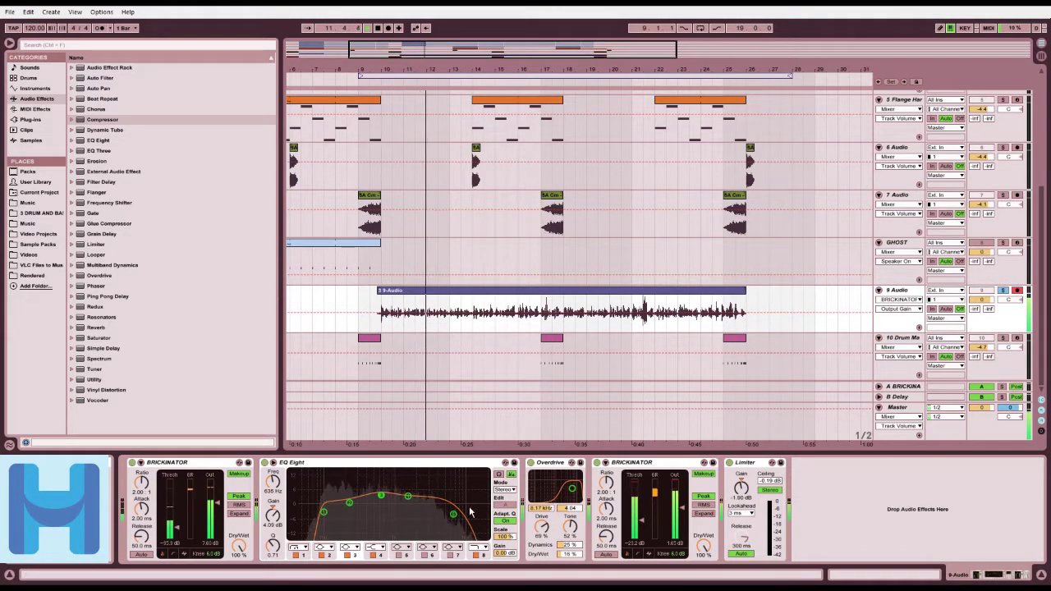
left_click_drag(453, 515, 430, 505)
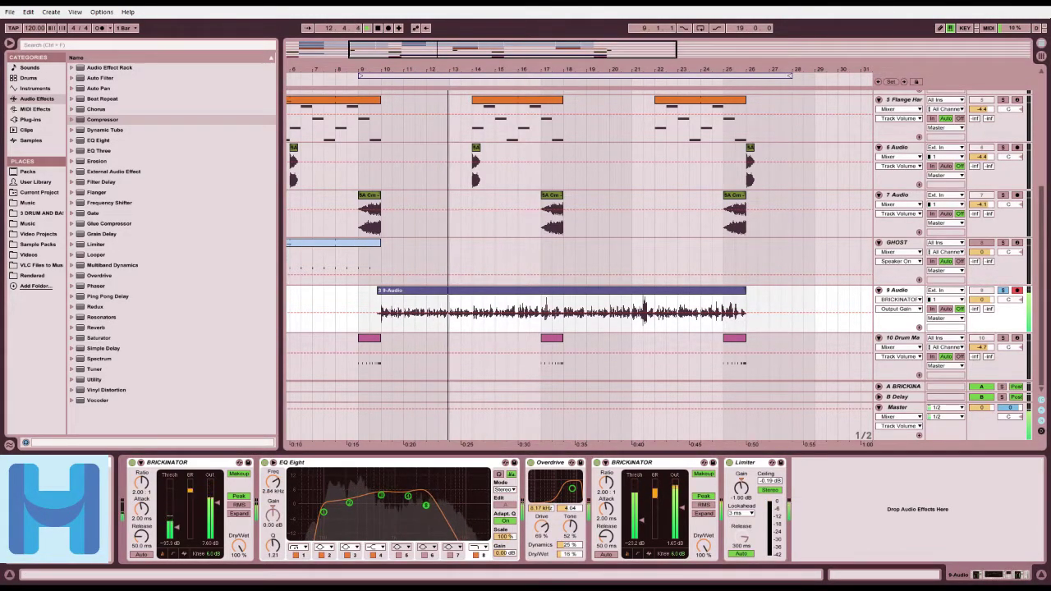
left_click_drag(323, 511, 358, 506)
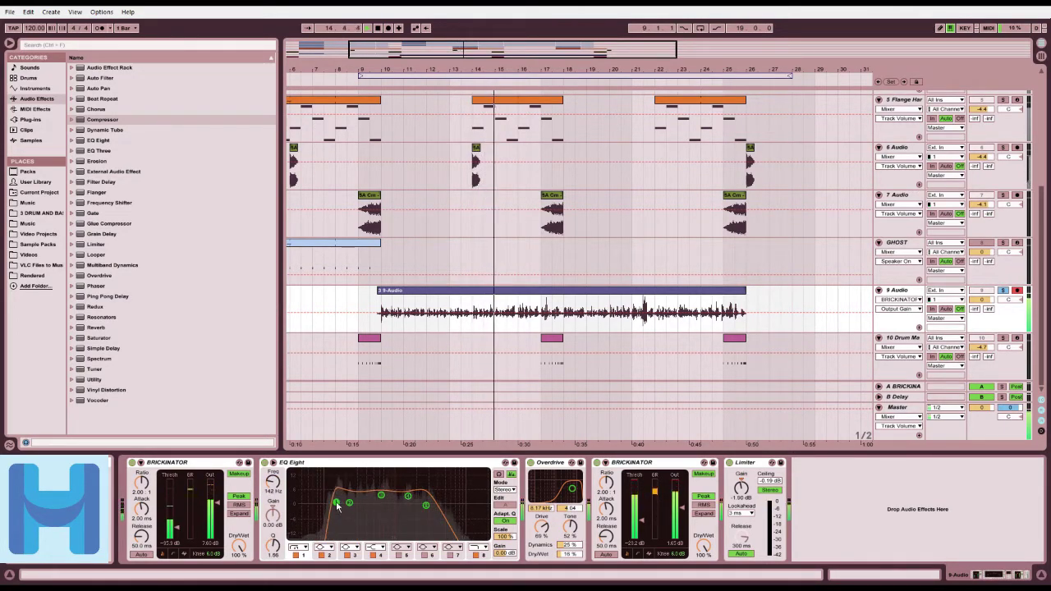
left_click_drag(426, 505, 361, 489)
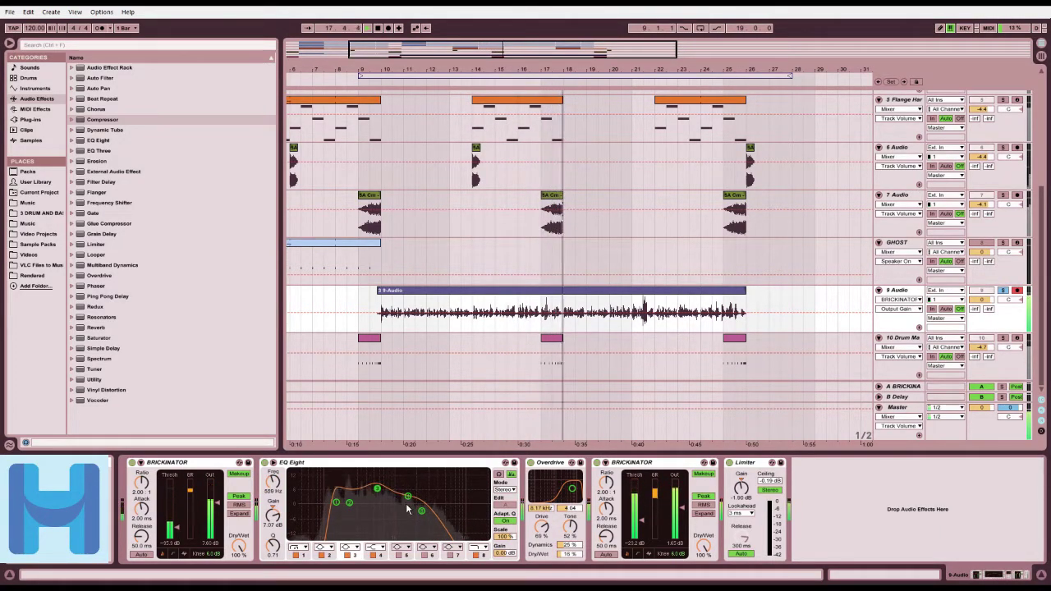
left_click_drag(422, 511, 412, 508)
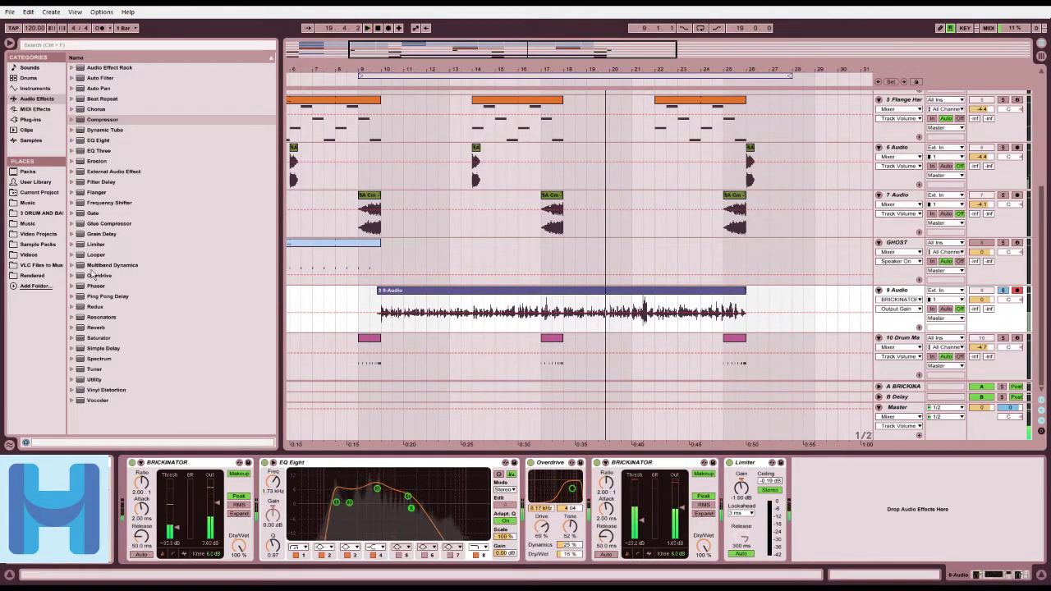
Step: Try the Saturator preset A Bit Warmer between Overdrive and the second BRICKINATOR on 9 Audio, then delete it
left_click(75, 338)
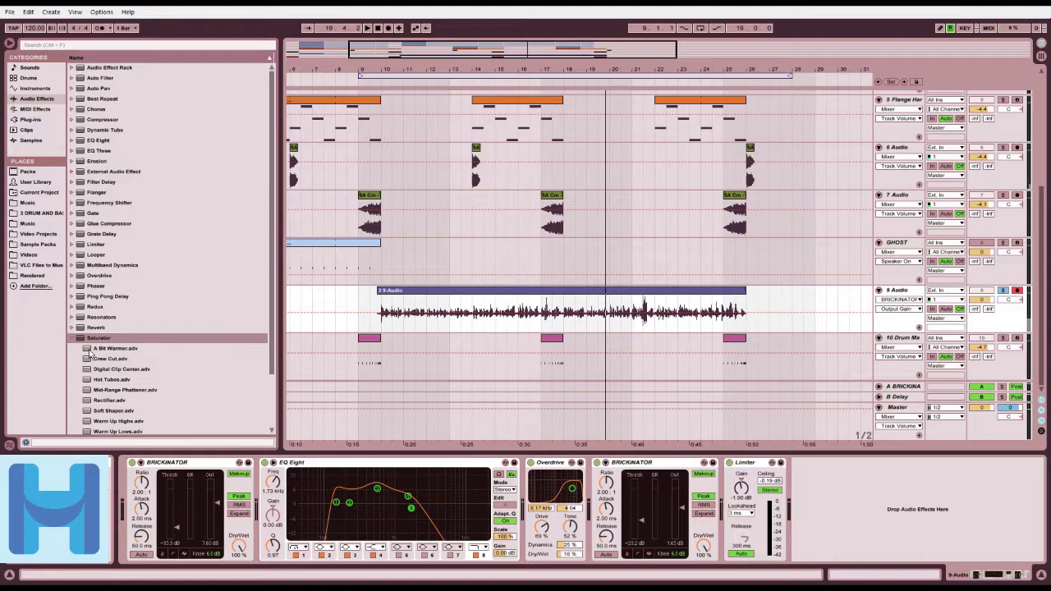
left_click_drag(90, 353, 680, 475)
left_click_drag(725, 502, 608, 509)
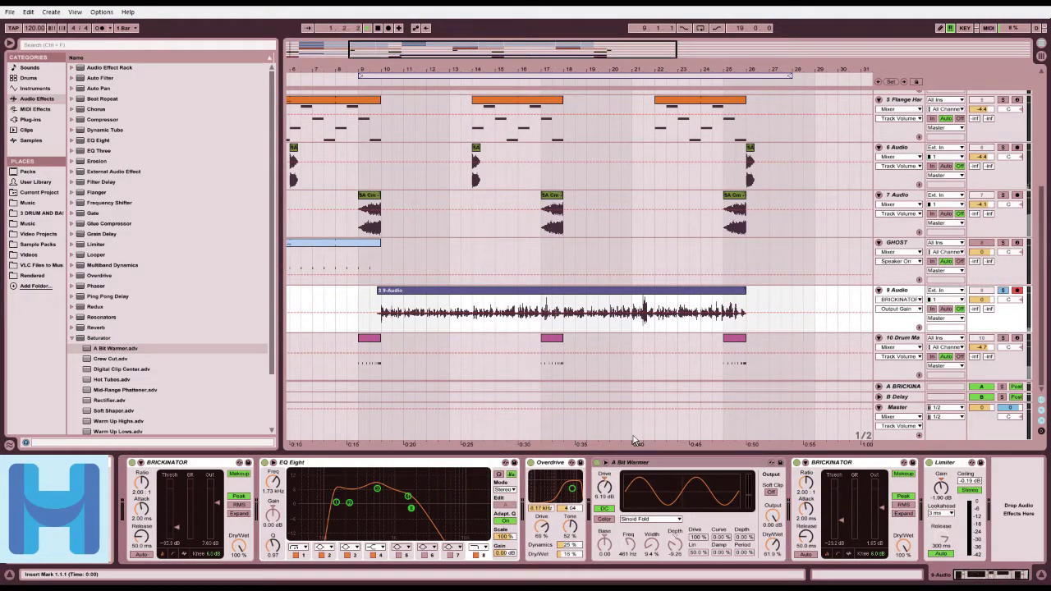
left_click(374, 82)
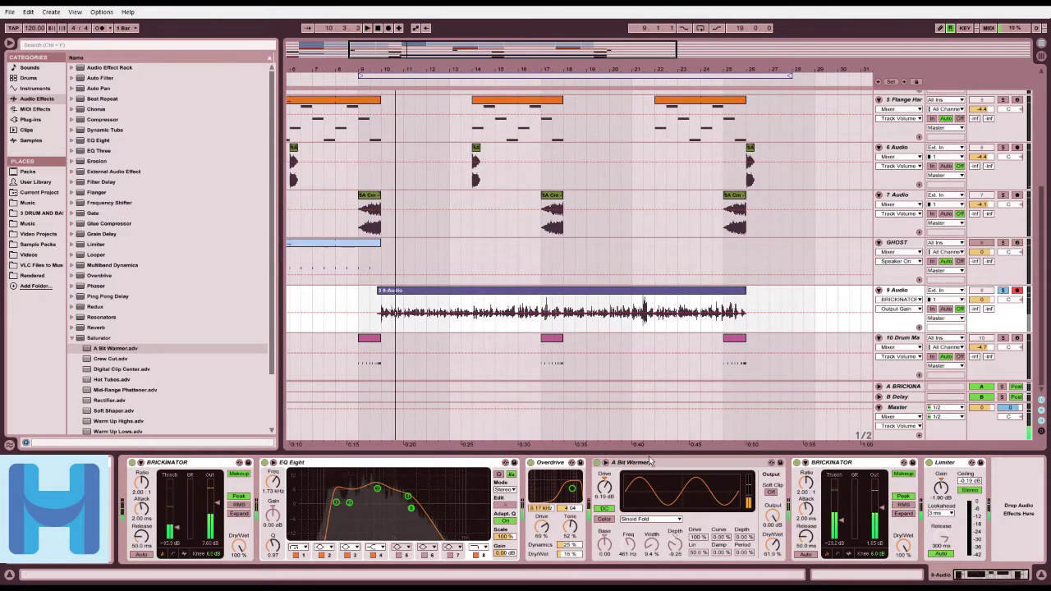
key("Delete")
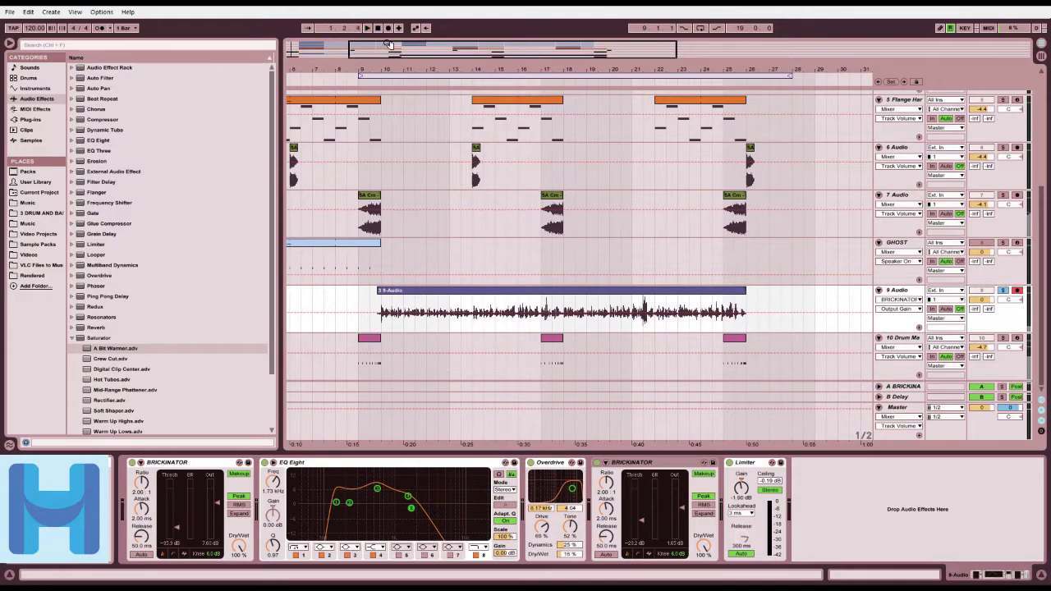
Step: Play the soloed 9 Audio, set its EQ Eight low cut to about 137 Hz, then unsolo it and resume playback
left_click_drag(376, 55, 372, 55)
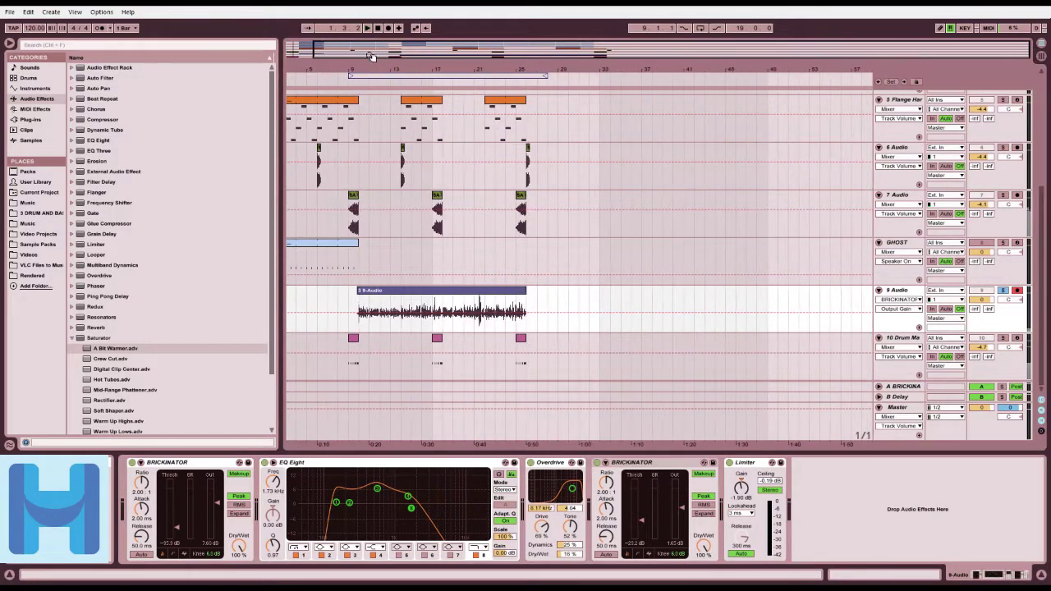
left_click(359, 81)
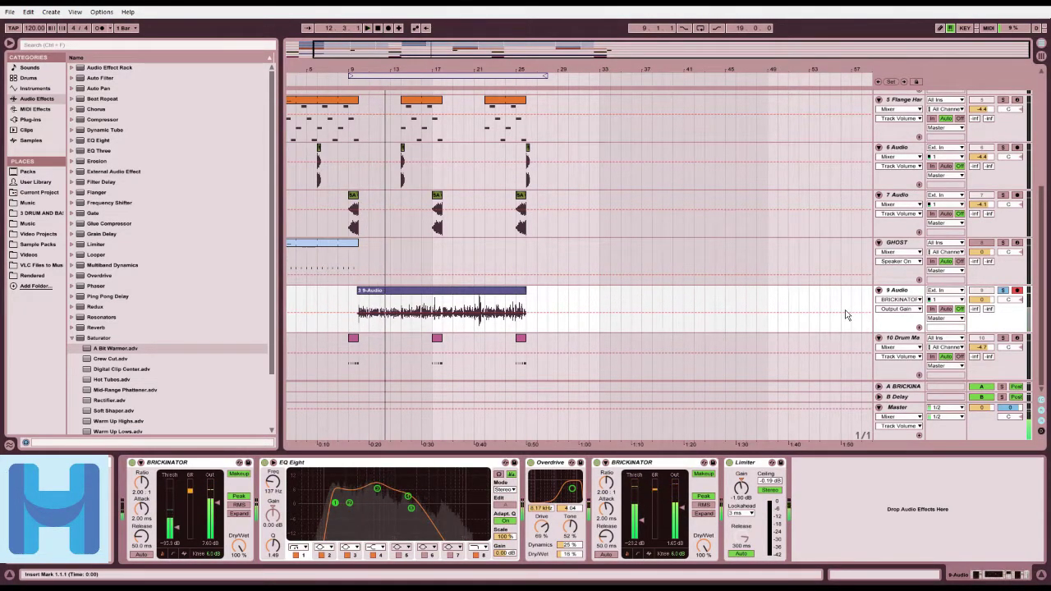
key("space")
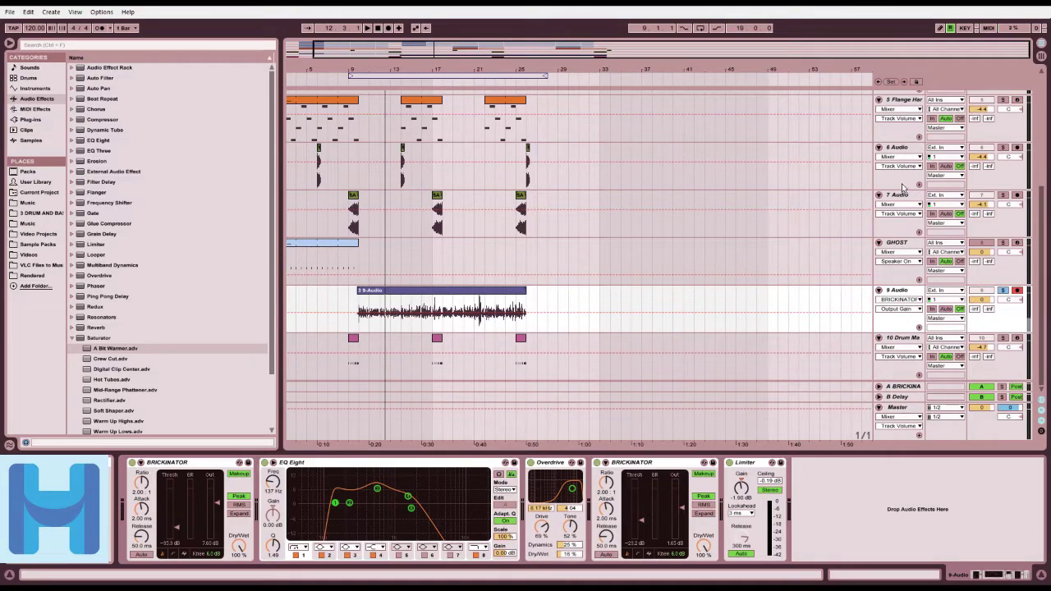
key("space")
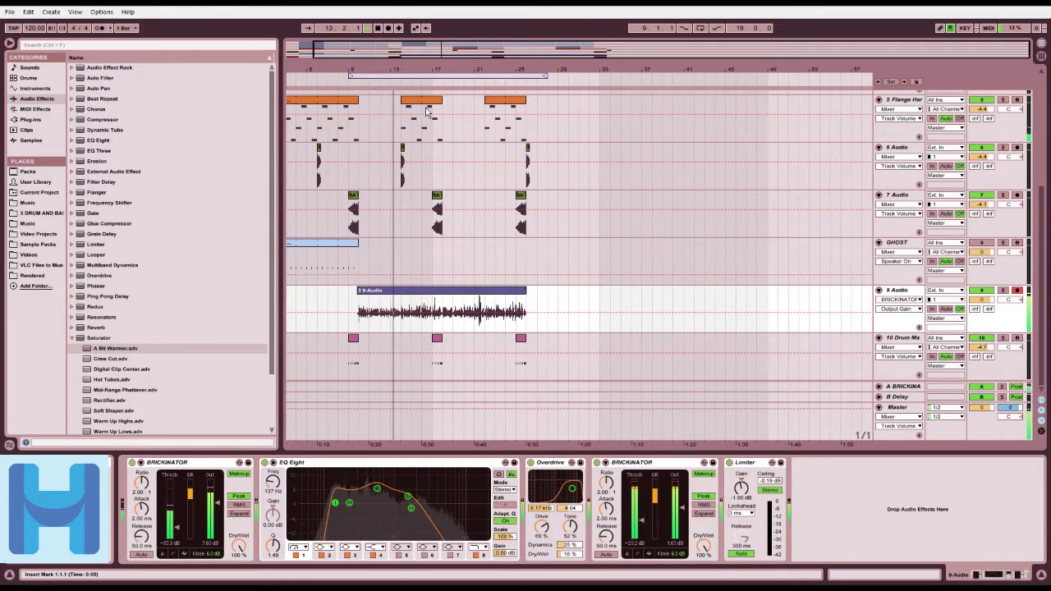
Step: Set the low cut of the first EQ Eight on 5 Flange Harp to about 708 Hz while the full mix plays
scroll(509, 205, "up", 1)
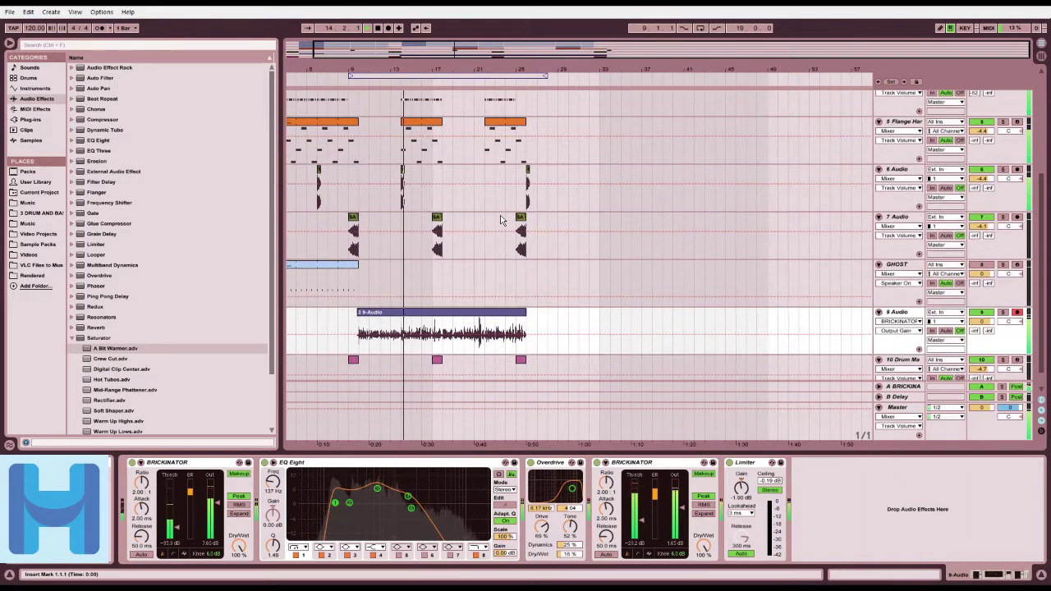
scroll(738, 197, "up", 1)
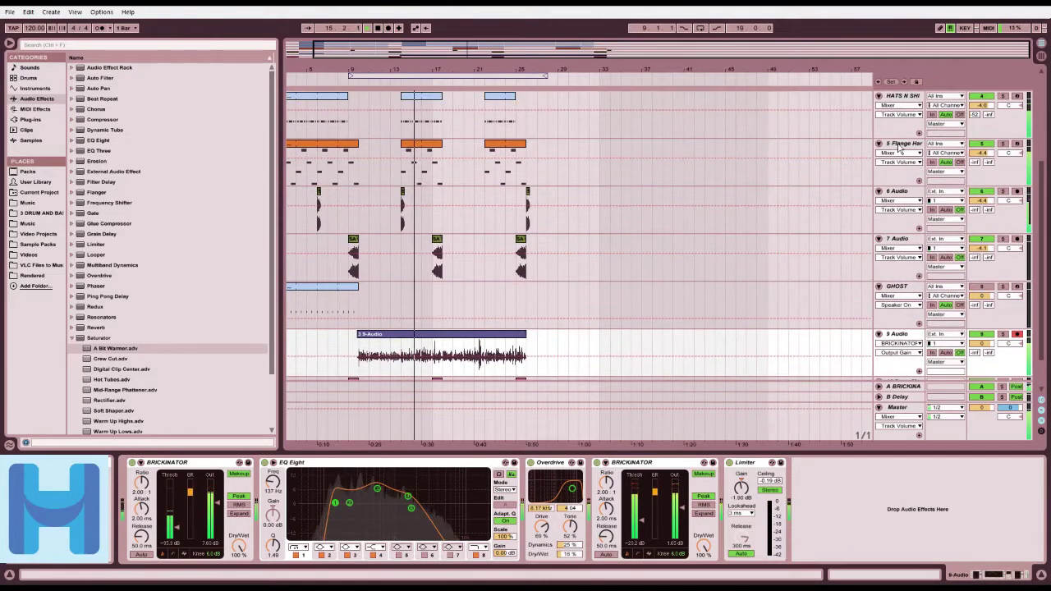
left_click(899, 147)
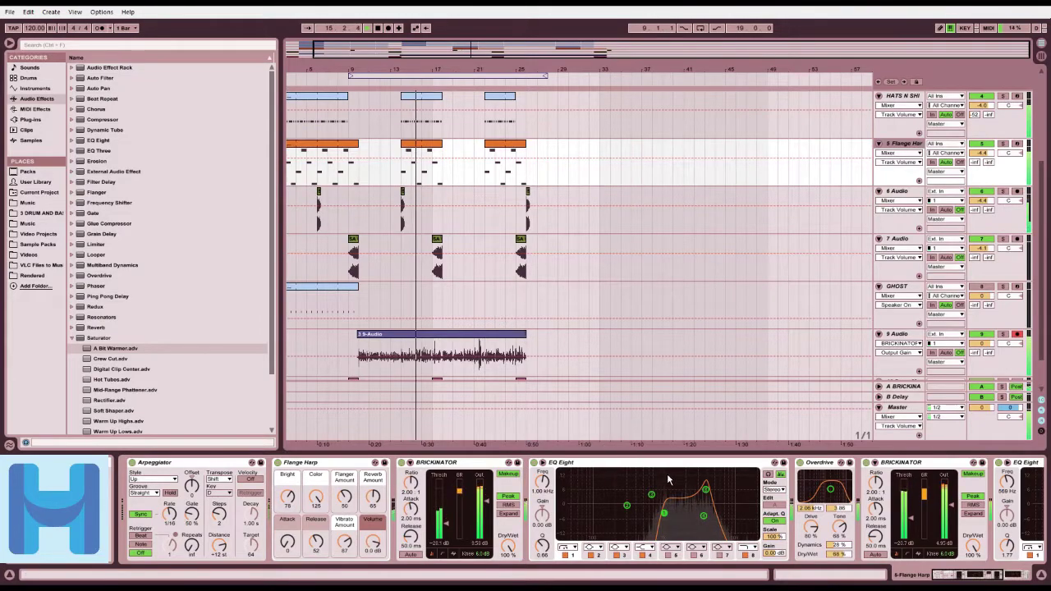
left_click_drag(664, 513, 654, 511)
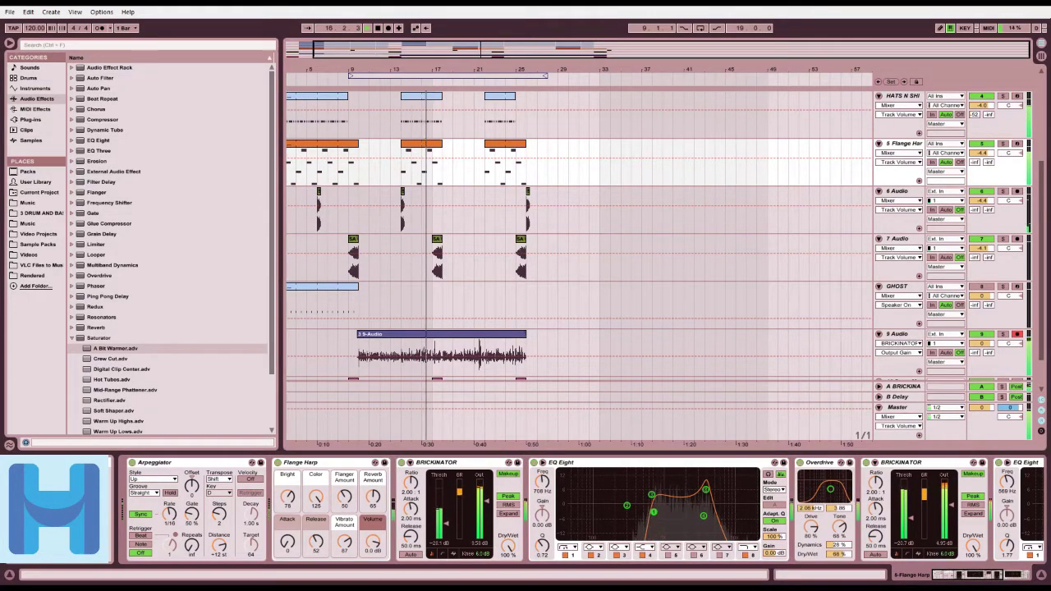
scroll(473, 296, "down", 1)
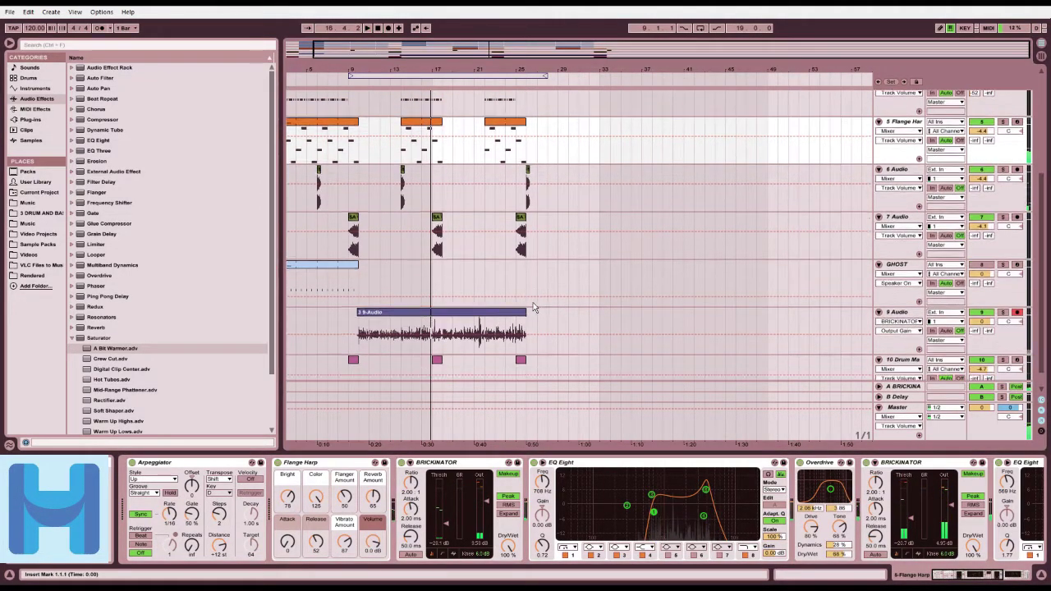
Step: Play 9 Audio in the mix and set its EQ Eight to a 129 Hz low cut and a 7.61 dB band 3 boost at 510 Hz
double_click(463, 313)
double_click(902, 281)
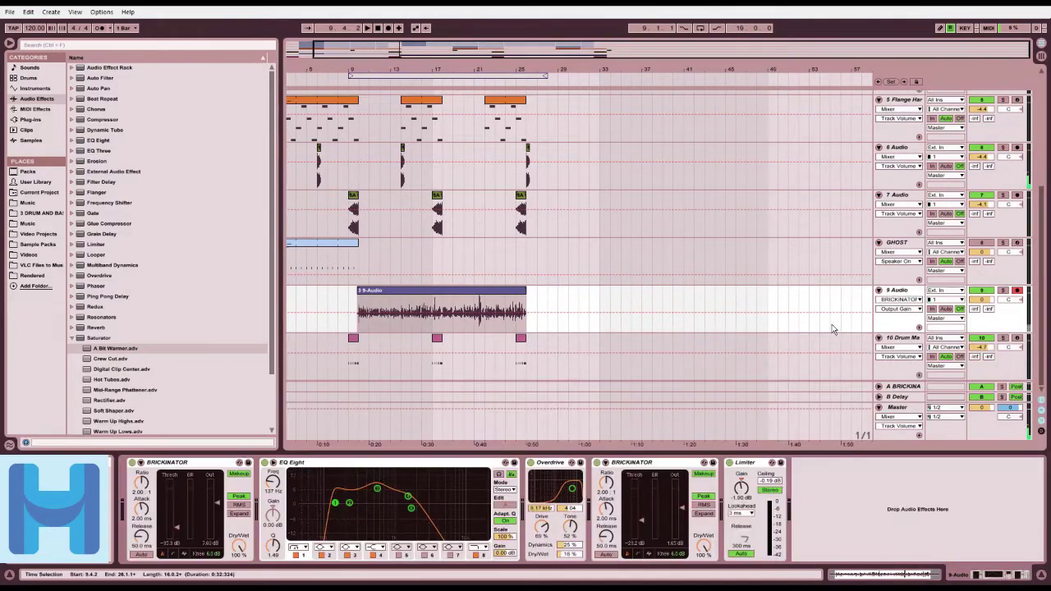
key("space")
left_click_drag(331, 492, 333, 494)
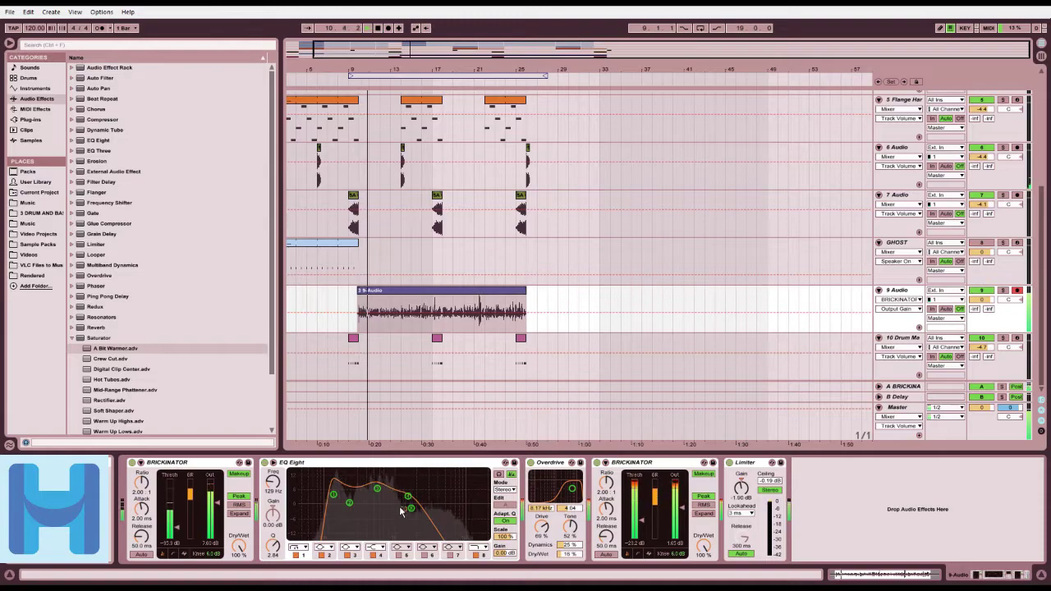
left_click_drag(408, 496, 374, 487)
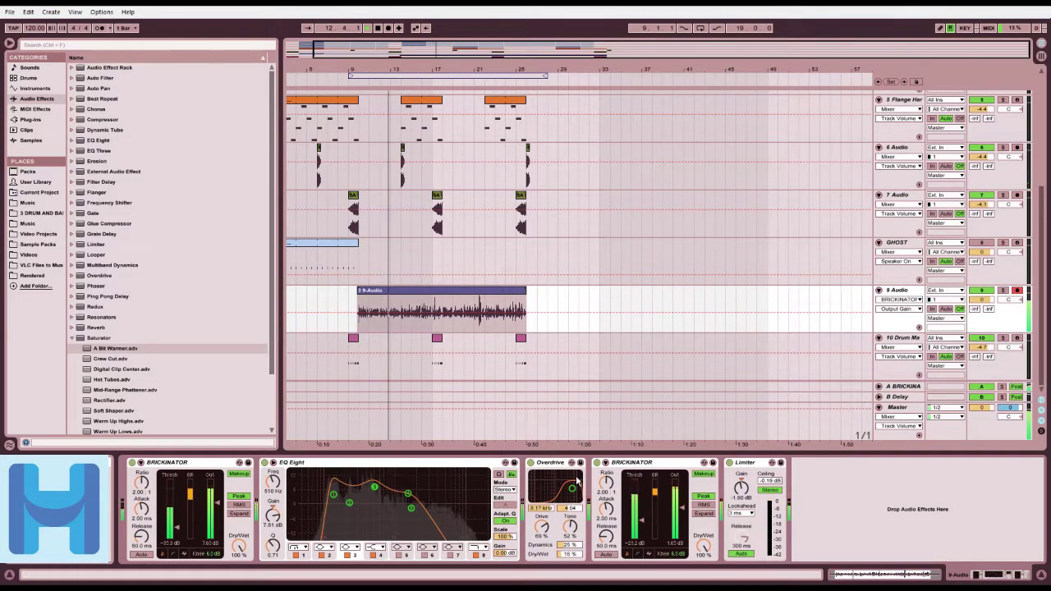
Step: Try the Overdrive on 9 Audio at a lower frequency, delete it, and play from a loop start moved to bar 14
left_click_drag(577, 482, 558, 488)
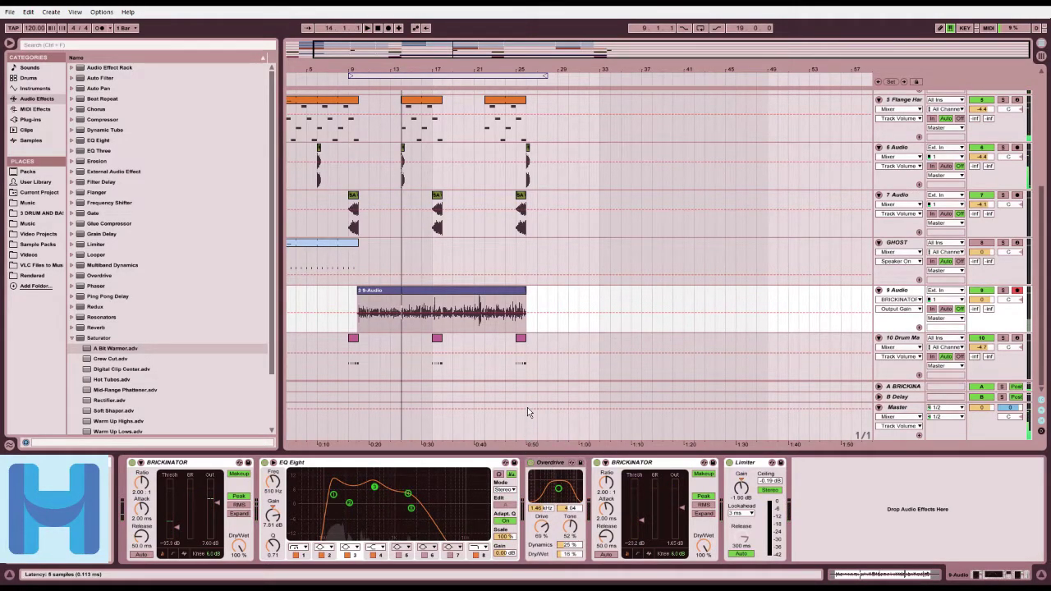
key("Delete")
left_click_drag(348, 80, 407, 82)
key("space")
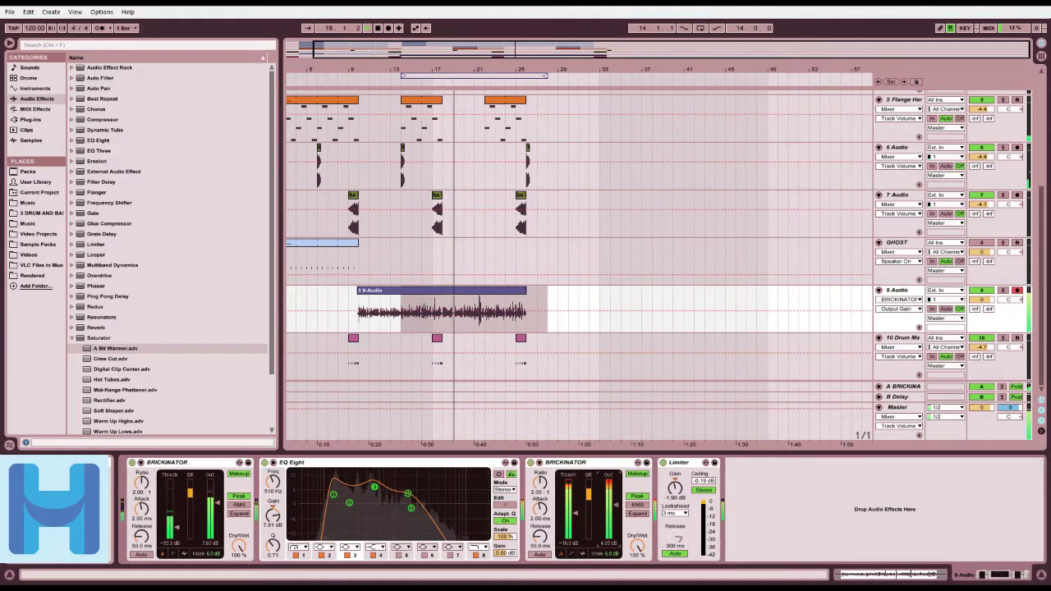
Step: Lower the second BRICKINATOR's threshold slightly on 9 Audio and raise the EQ Eight high cut to about 7.08 kHz
left_click(577, 516)
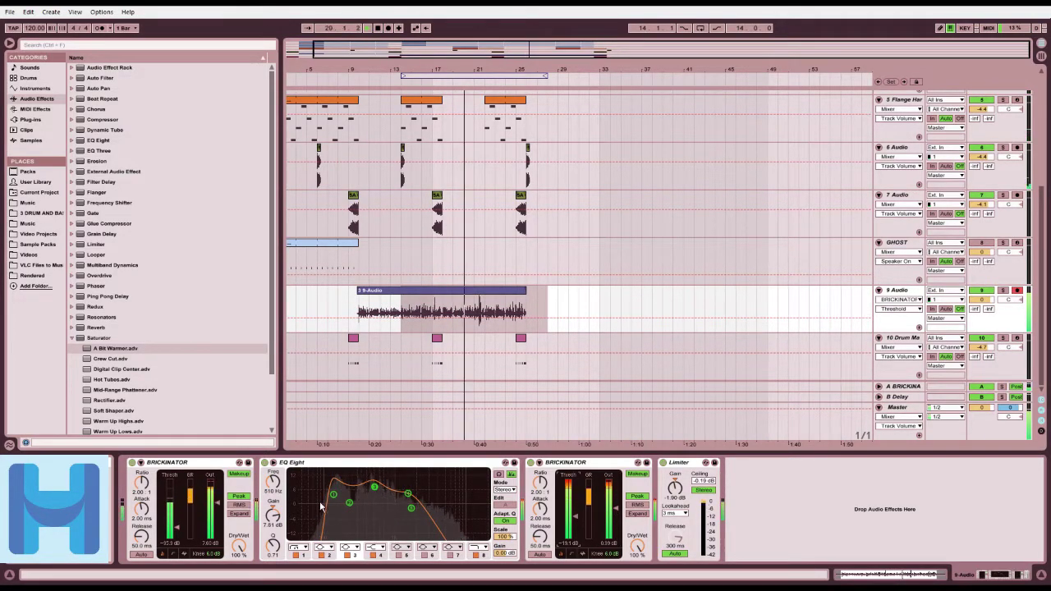
left_click_drag(411, 508, 446, 504)
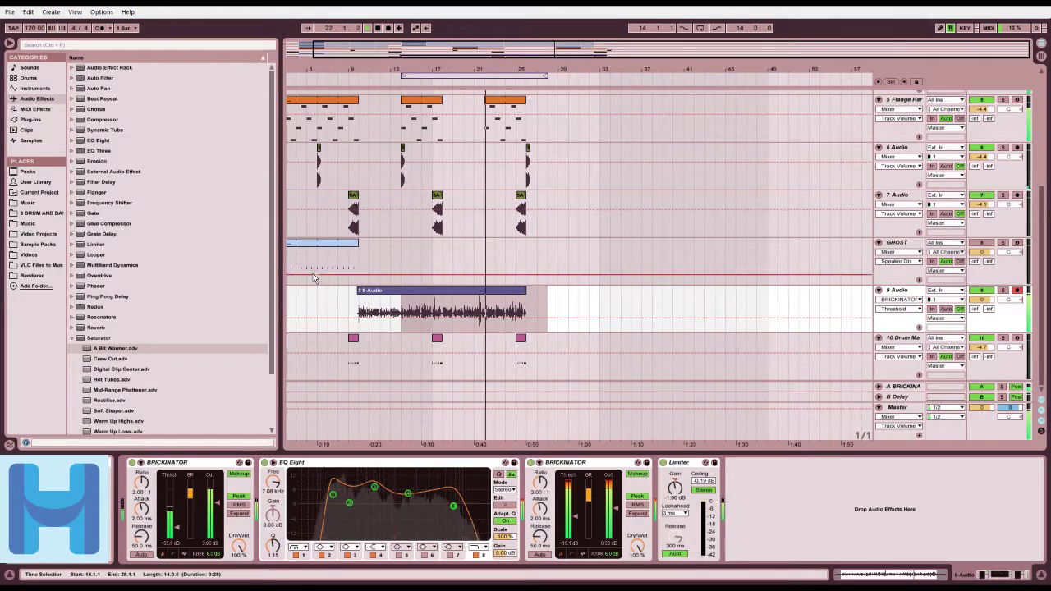
scroll(251, 270, "down", 3)
scroll(218, 253, "up", 3)
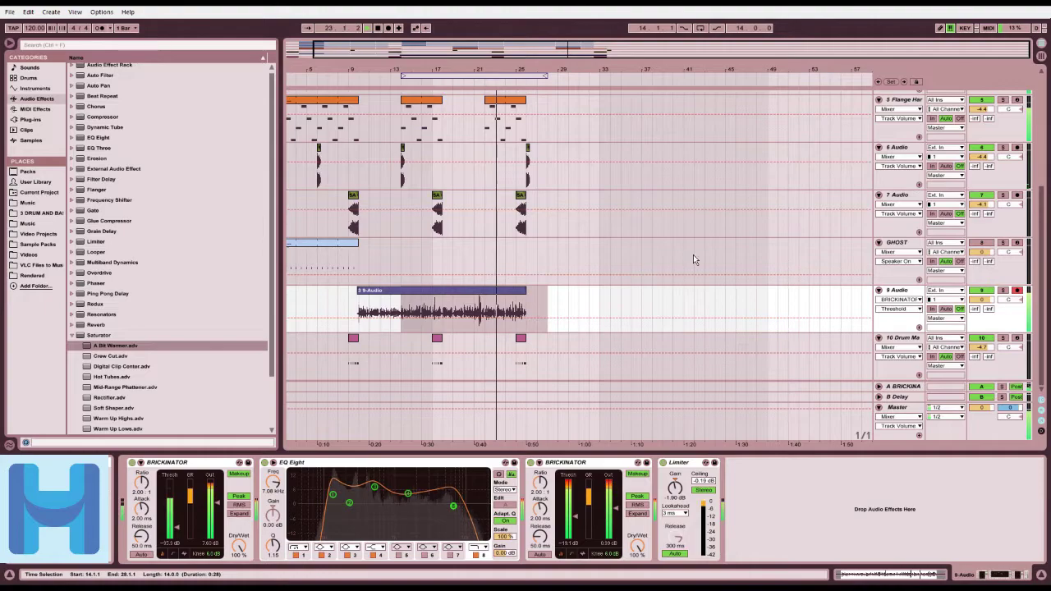
Step: Lower the track volume of 5 Flange Harp to about -9 dB while checking it against the mix from bar 14
scroll(941, 201, "up", 2)
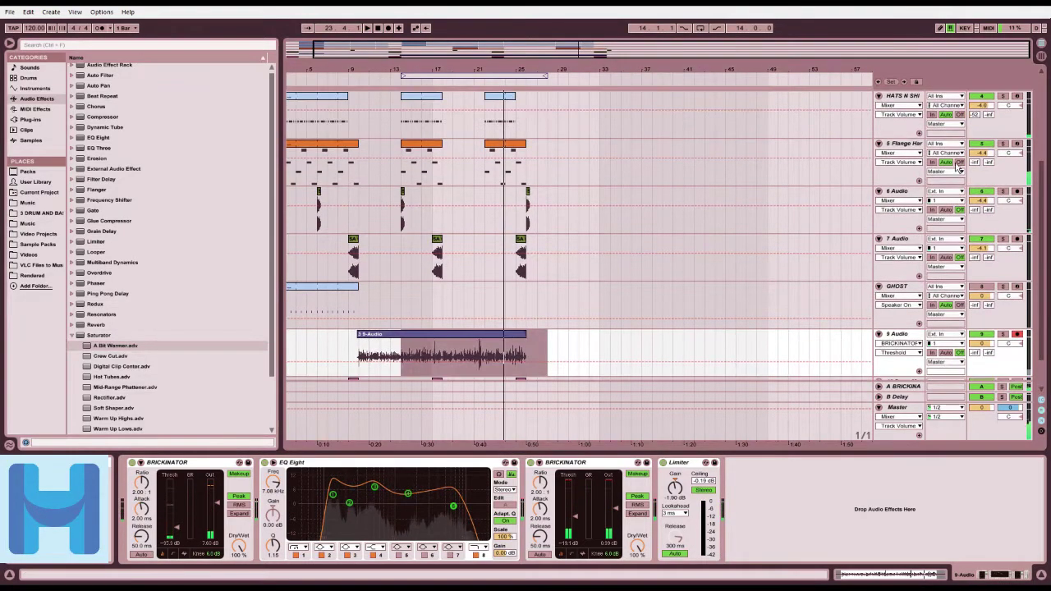
left_click_drag(983, 153, 983, 197)
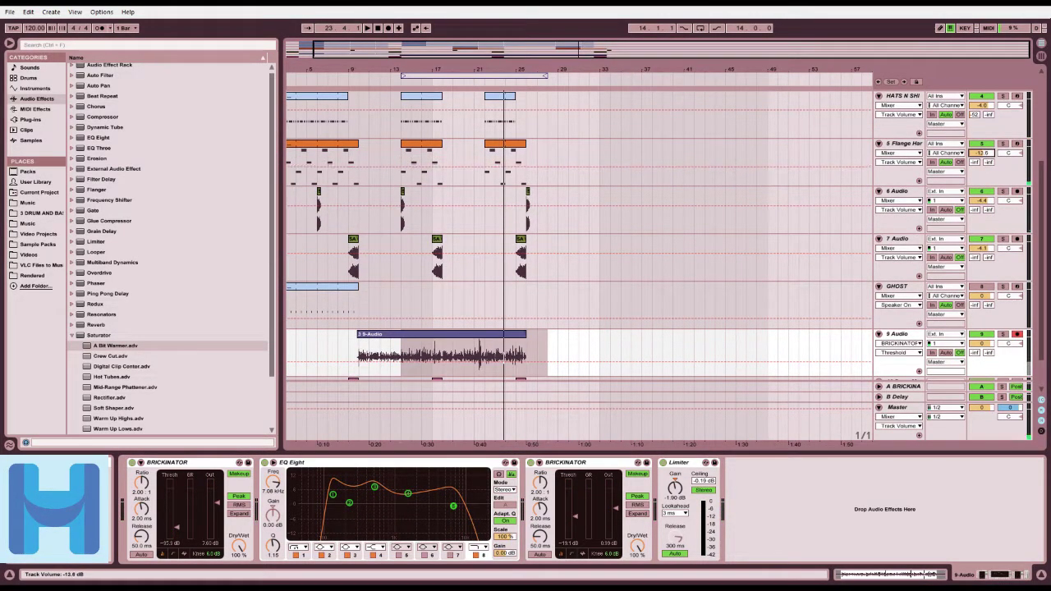
key("space")
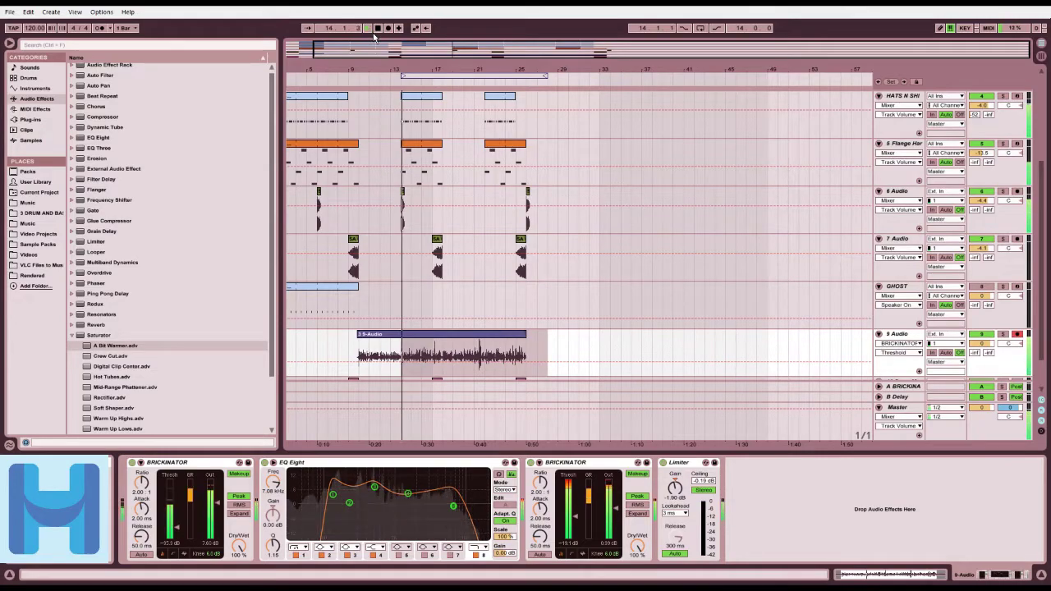
mouse_move(982, 154)
left_mouse_down()
mouse_move(983, 138)
mouse_move(983, 150)
left_mouse_up()
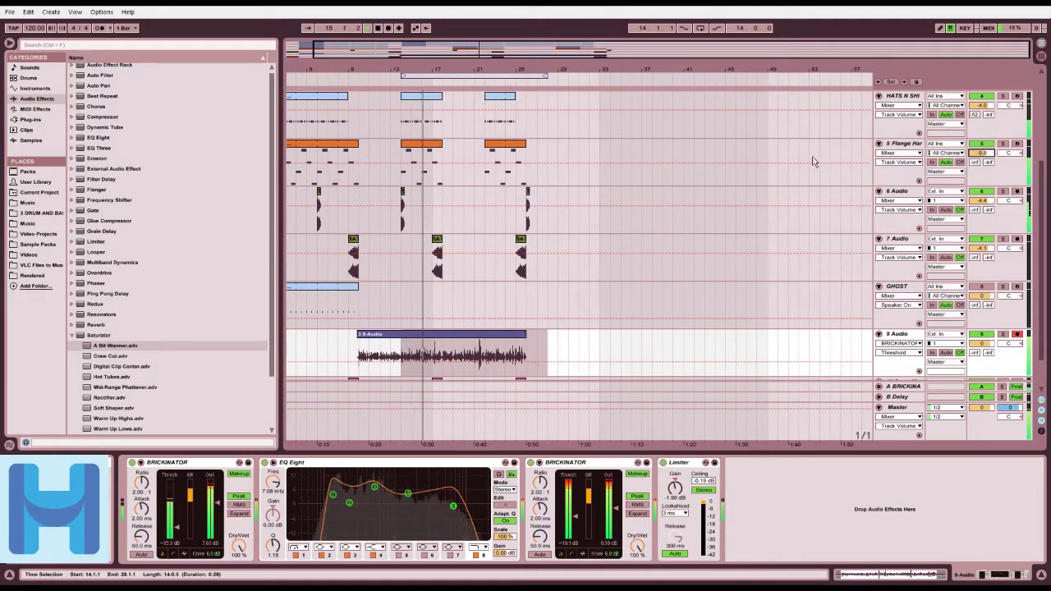
scroll(785, 215, "down", 2)
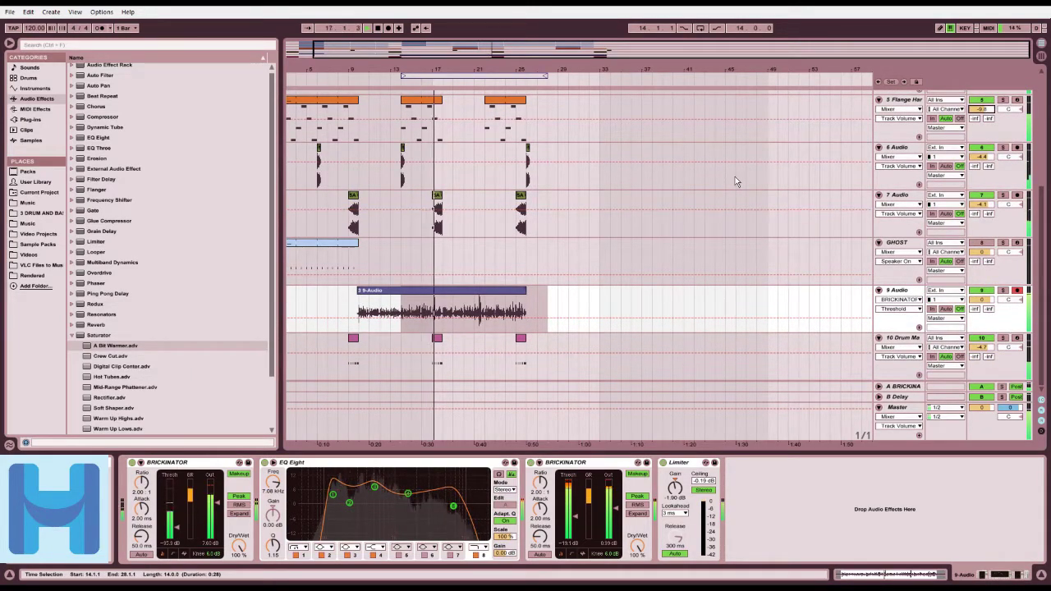
Step: Find Reverb among the audio effects and insert it on 9 Audio between the second BRICKINATOR and the Limiter
scroll(180, 205, "down", 3)
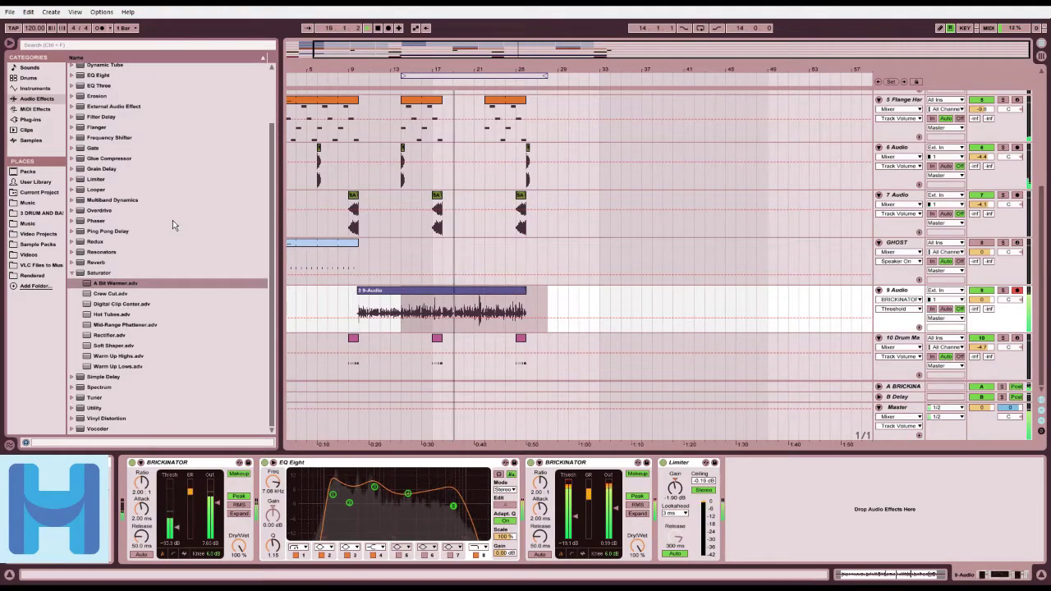
scroll(169, 179, "up", 2)
scroll(169, 179, "up", 1)
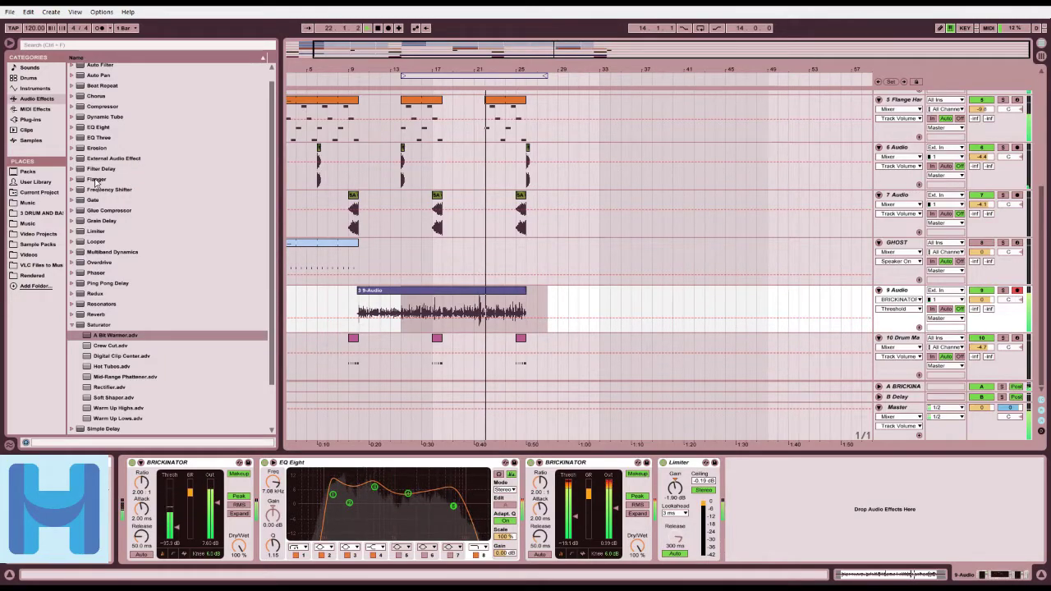
scroll(82, 304, "down", 2)
left_click(72, 302)
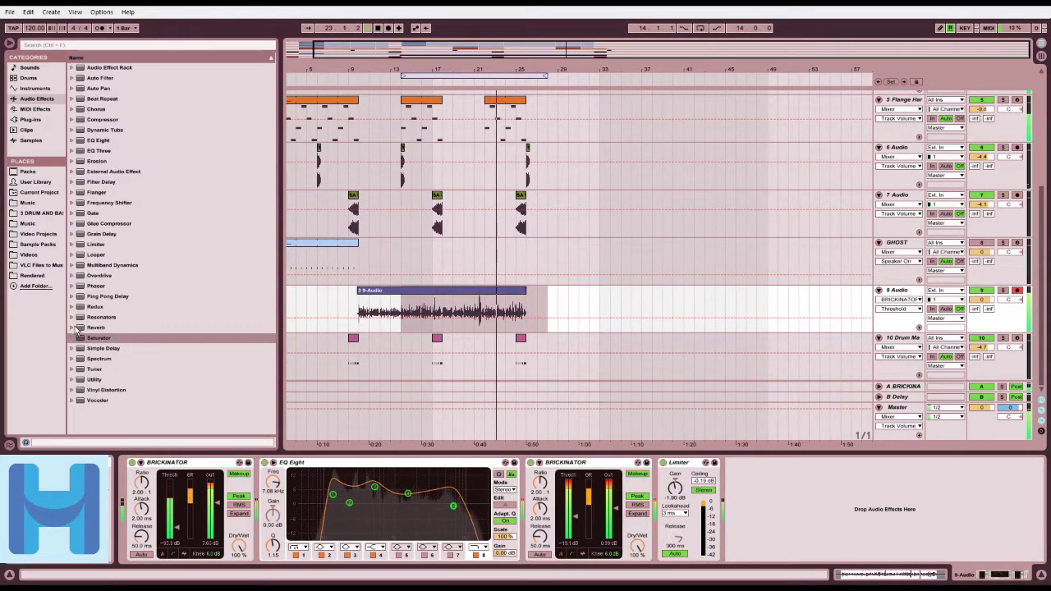
left_click(79, 327)
left_click_drag(656, 484, 657, 484)
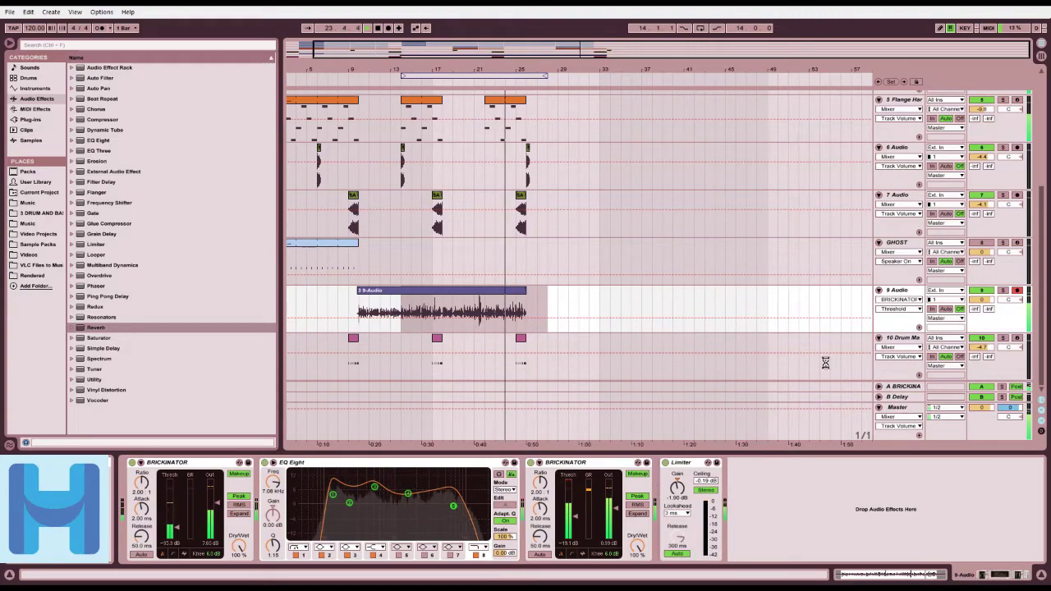
Step: Solo 9 Audio and set its Reverb to High quality, size 165.97, decay time 932 ms, density 57% and Dry/Wet 41%
left_click(1003, 290)
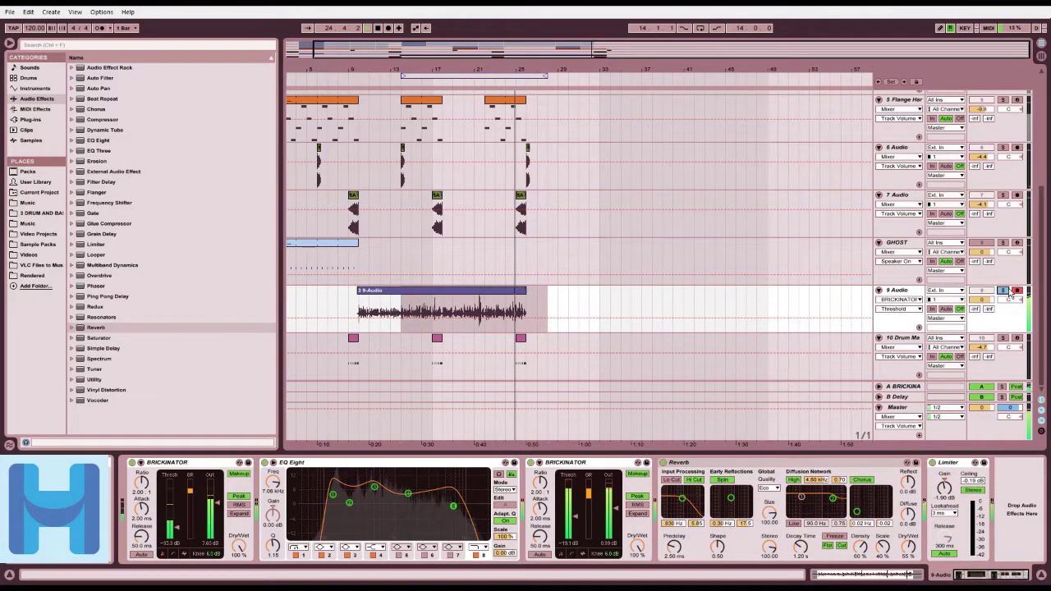
mouse_move(769, 492)
left_mouse_down()
mouse_move(770, 513)
mouse_move(770, 502)
left_mouse_up()
left_click(769, 513)
key("space")
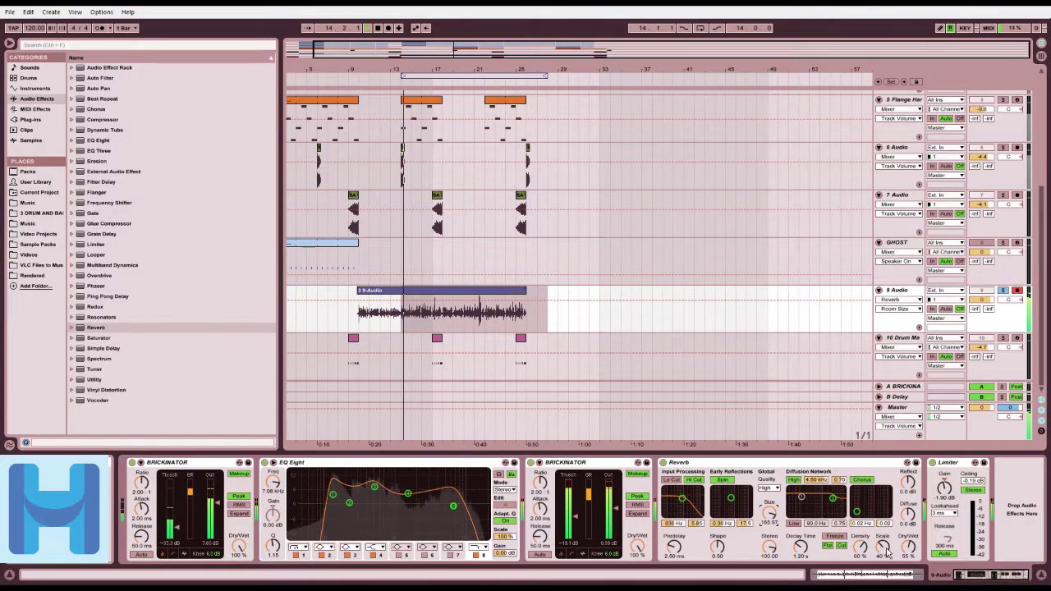
left_click_drag(904, 548, 905, 560)
left_click_drag(801, 549, 859, 551)
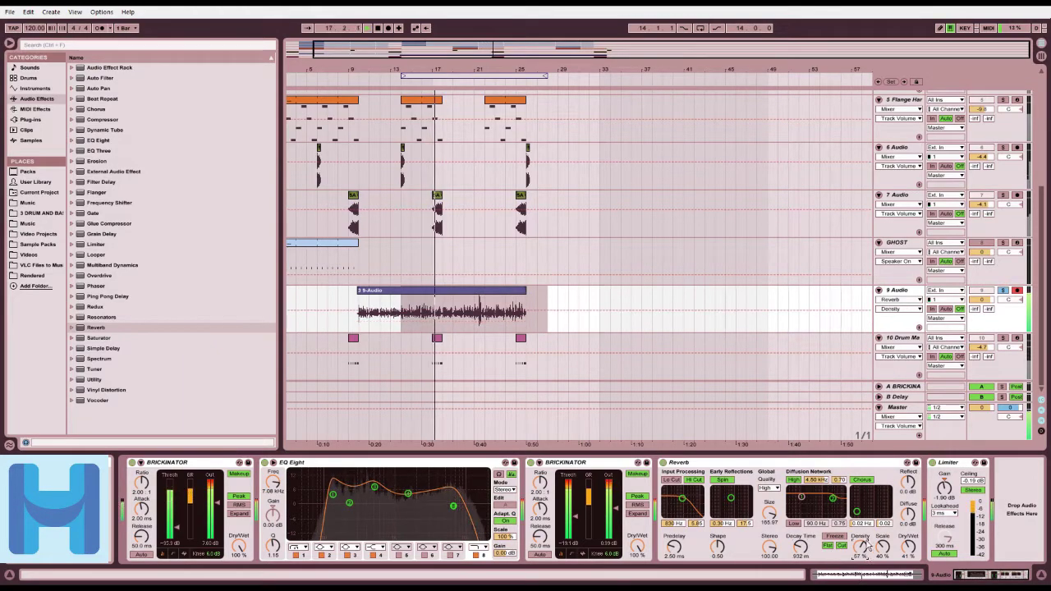
key("space")
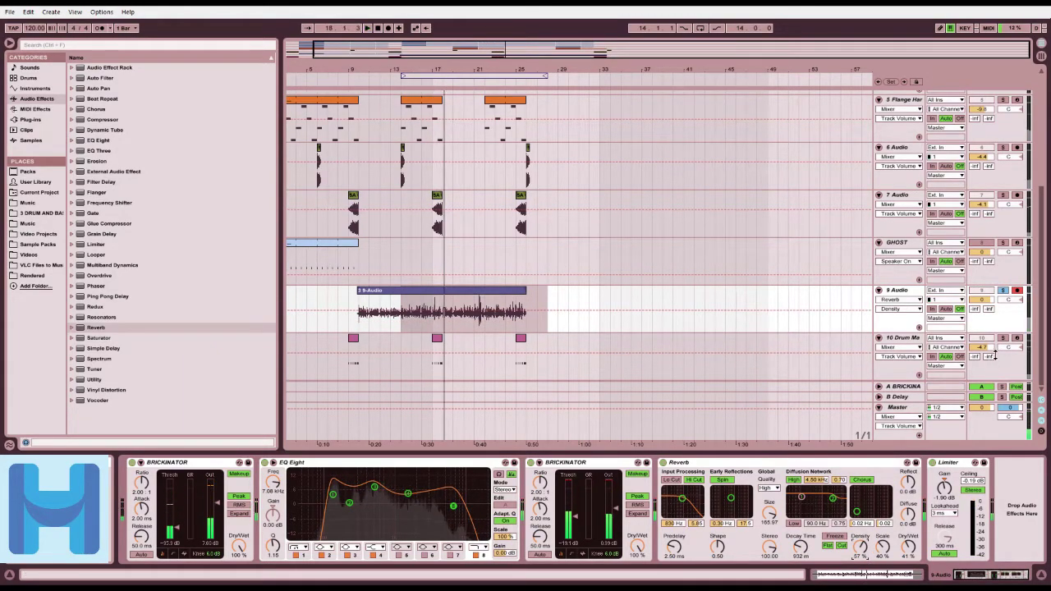
Step: Raise the track volume of 9 Audio to 4.7 dB, unsolo it and play the arrangement from the start
left_click_drag(983, 302, 982, 289)
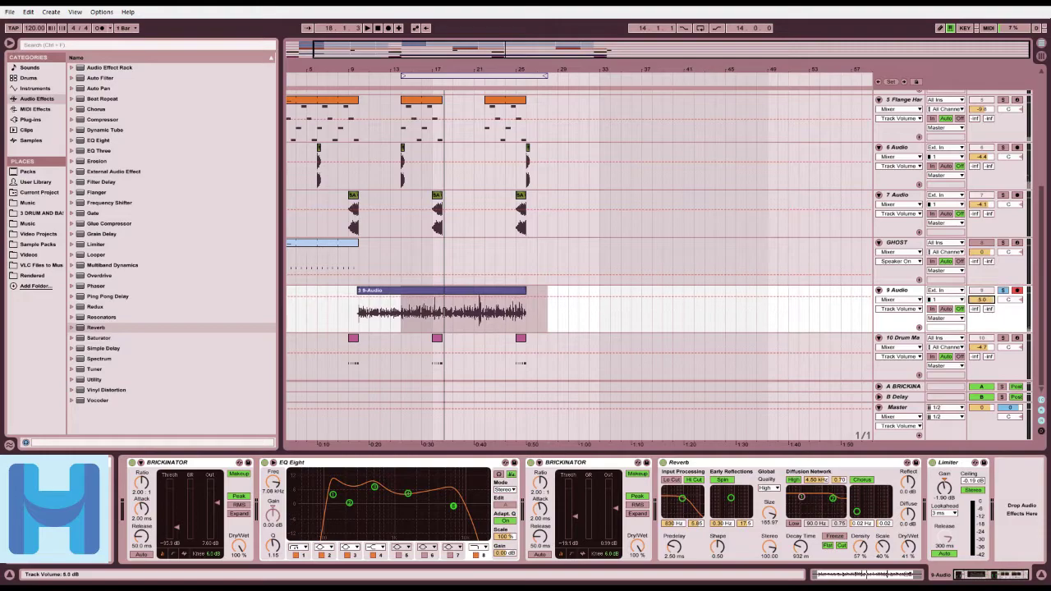
key("space")
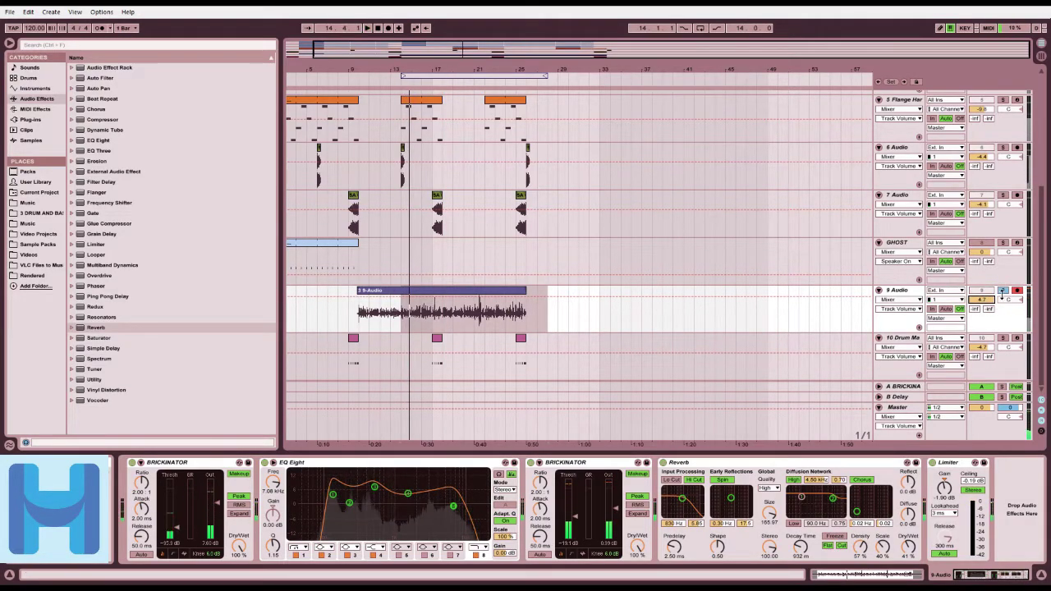
left_click(378, 30)
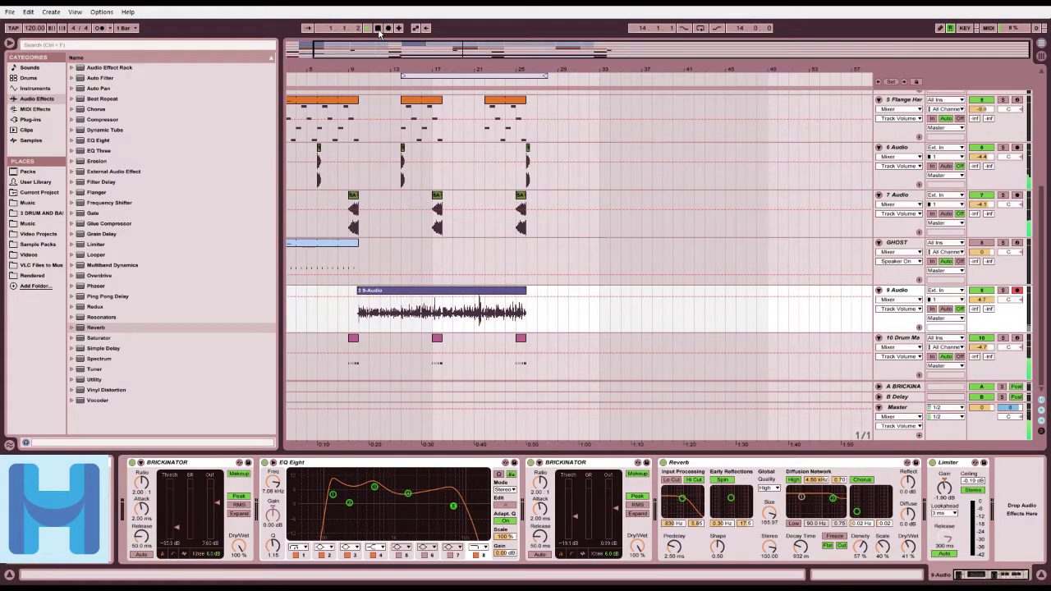
left_click(320, 77)
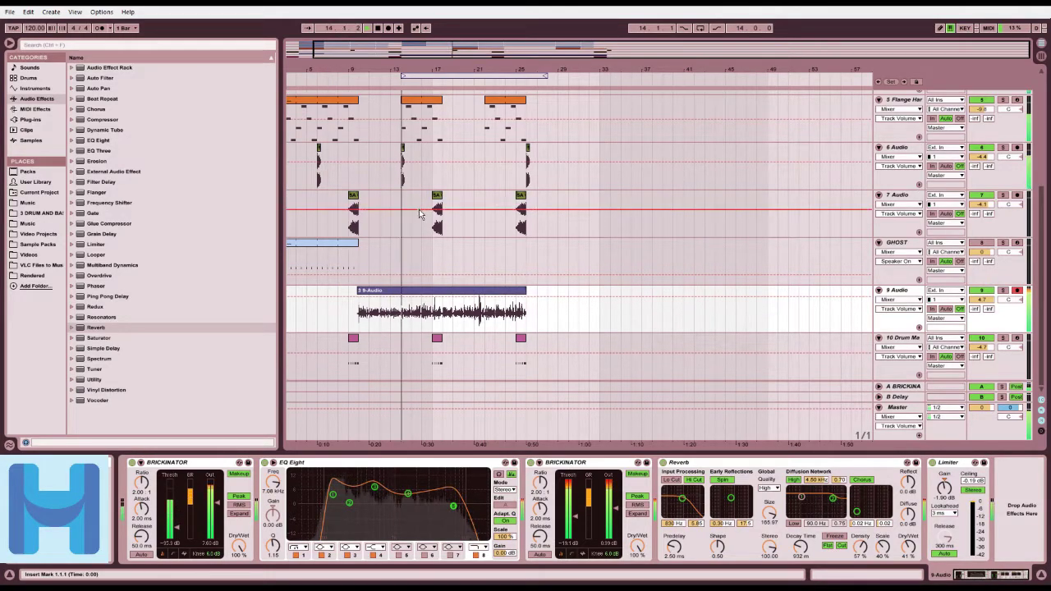
key("space")
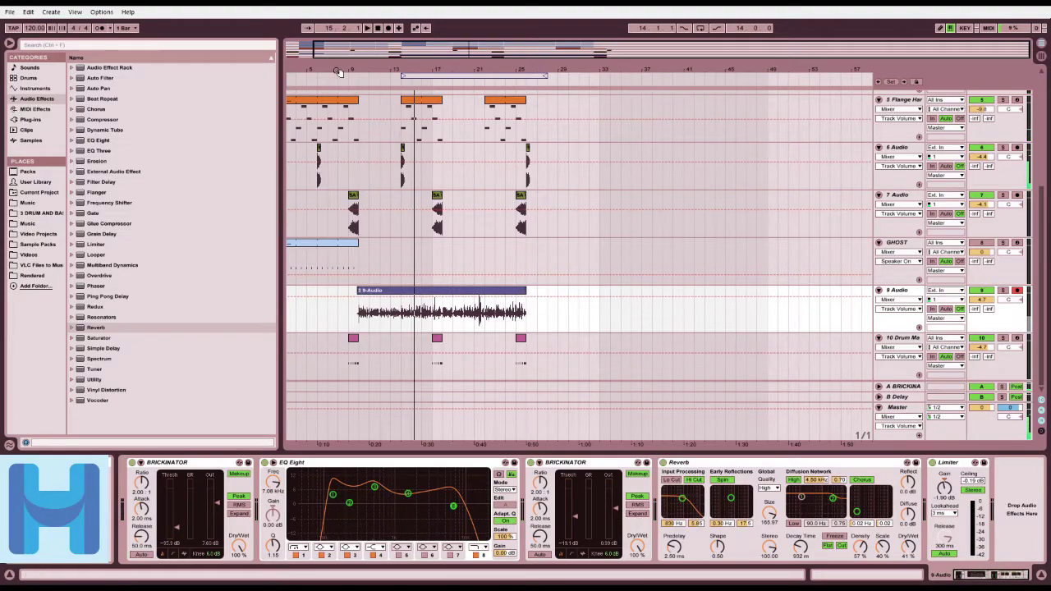
Step: Shift the 9 Audio clip slightly earlier so its first note lands on bar 10, and lower the Reverb Dry/Wet to 30%
left_click_drag(388, 47, 473, 233)
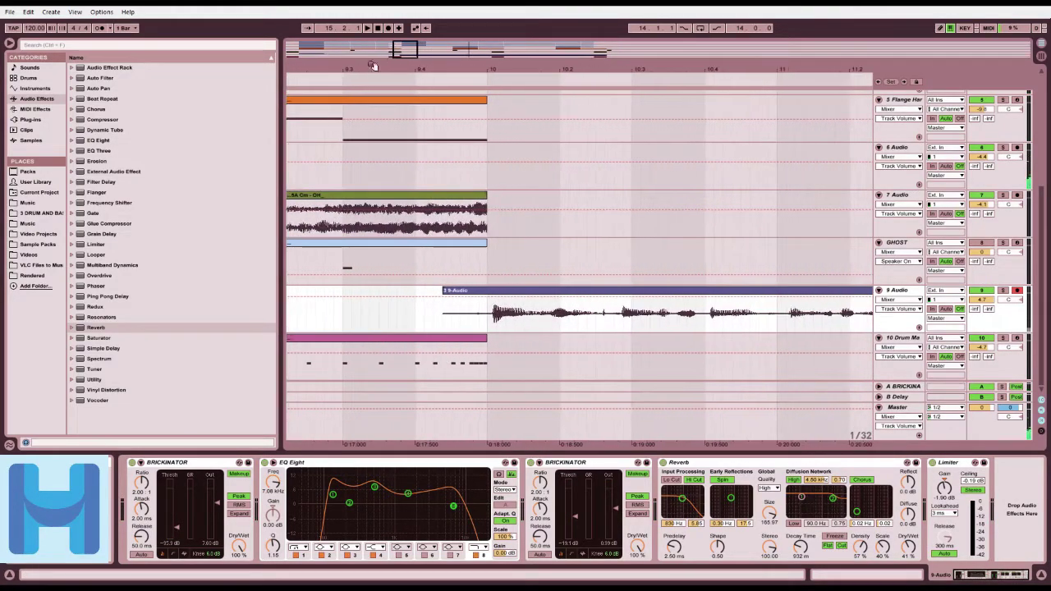
left_click_drag(397, 53, 443, 198)
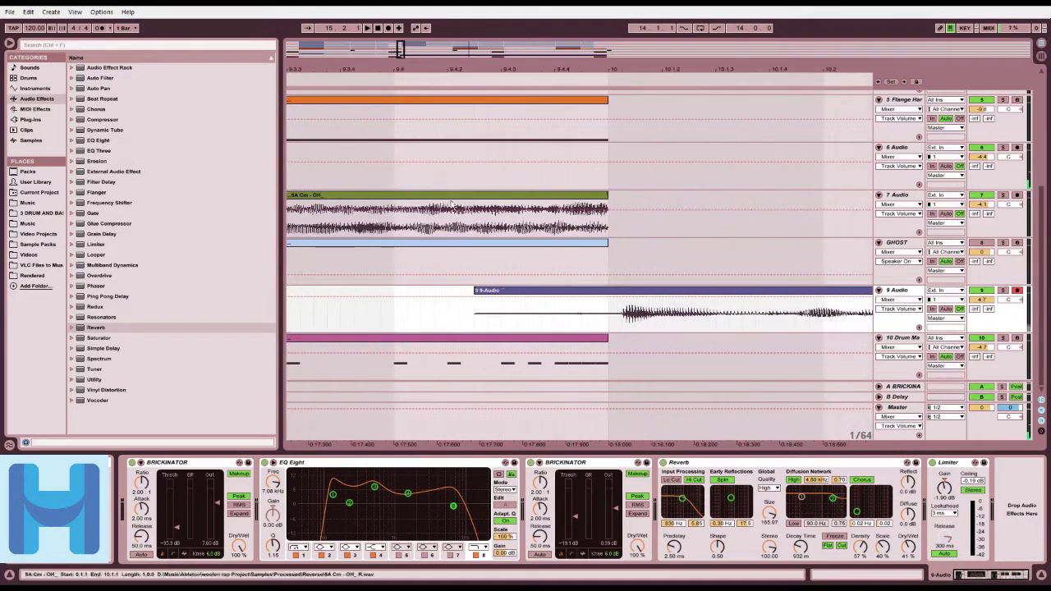
left_click_drag(628, 302, 611, 299)
left_click_drag(400, 50, 471, 71)
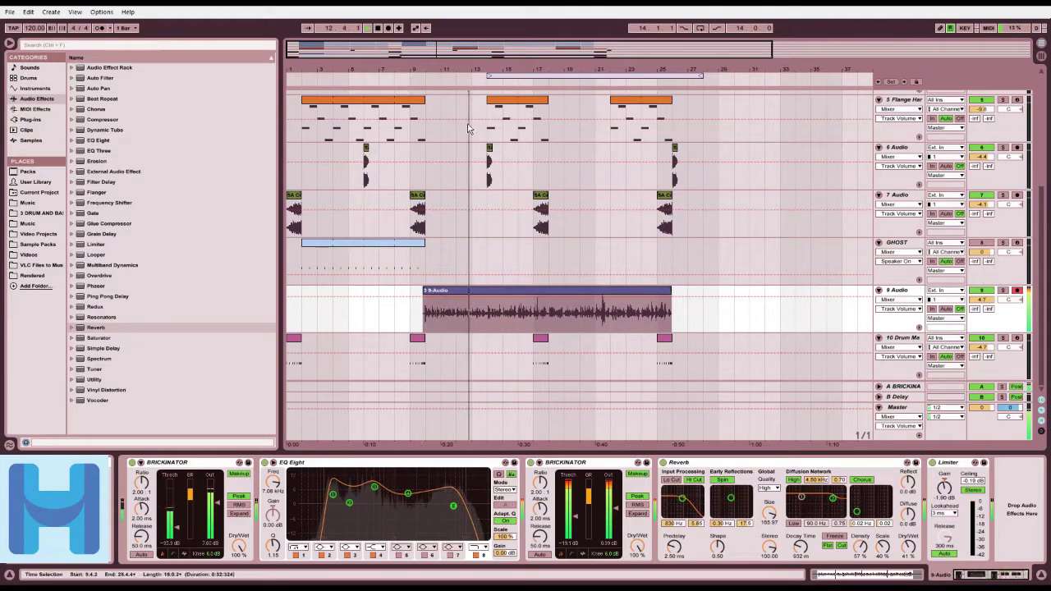
left_click_drag(905, 548, 904, 562)
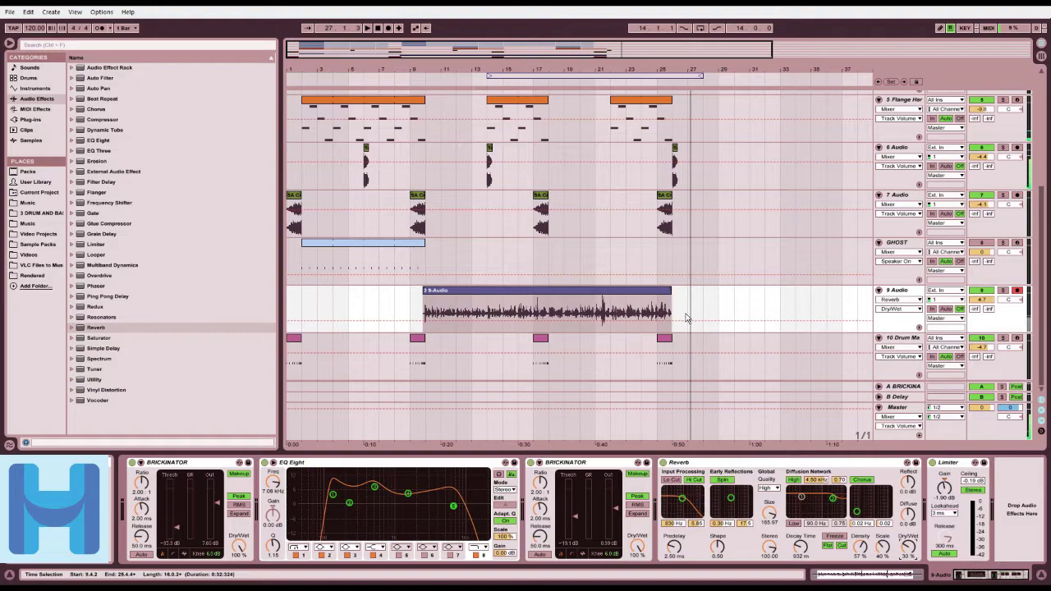
Step: Add a second Limiter after the Glue Compressor on the Master track and play the mix
left_click(893, 383)
left_click(900, 413)
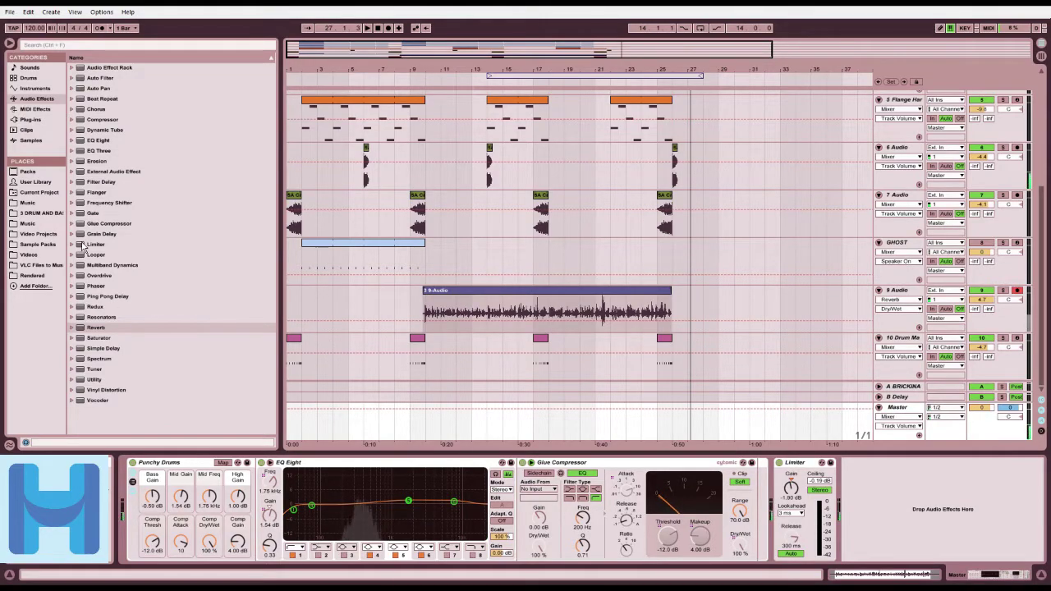
left_click_drag(83, 245, 381, 267)
left_click_drag(726, 436, 771, 479)
key("space")
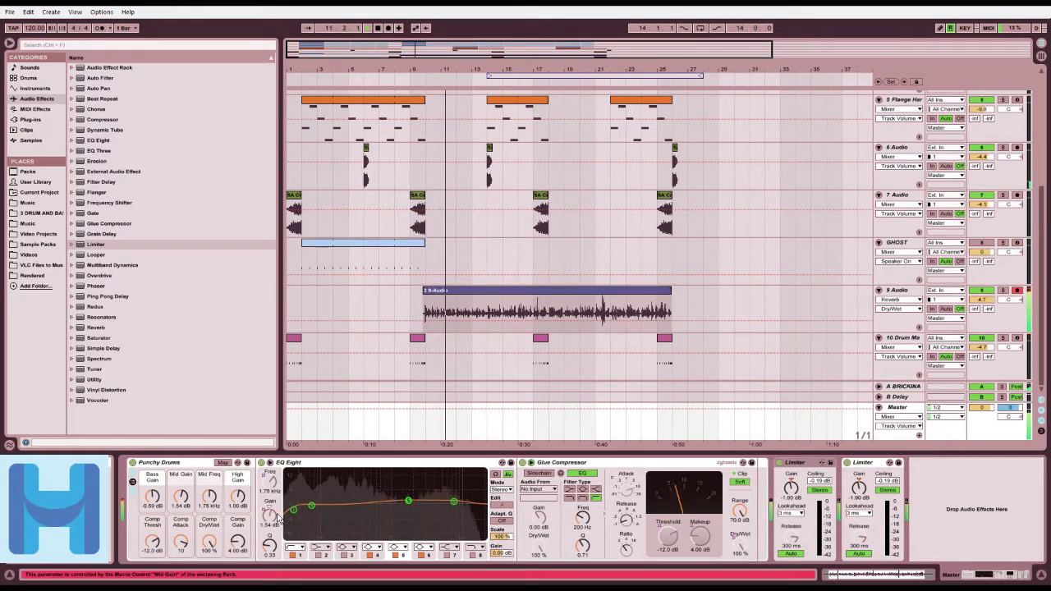
Step: Set the Master's Punchy Drums to Bass Gain 1.30 dB, Mid Gain 2.24 dB, Mid Freq 1.31 kHz and High Gain about -3.66 dB
left_click_drag(210, 496, 184, 503)
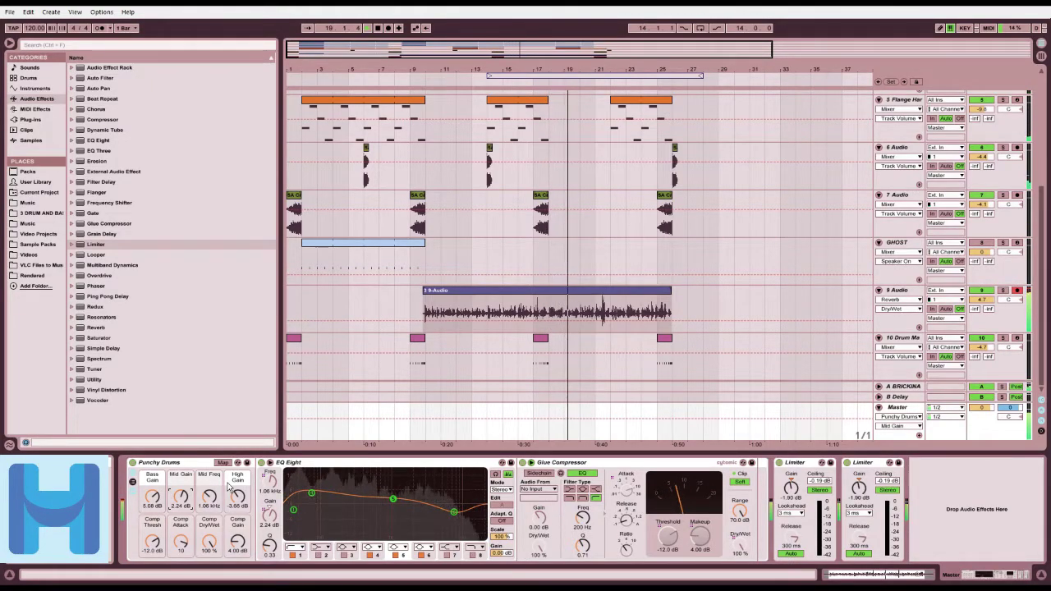
left_click_drag(152, 495, 211, 502)
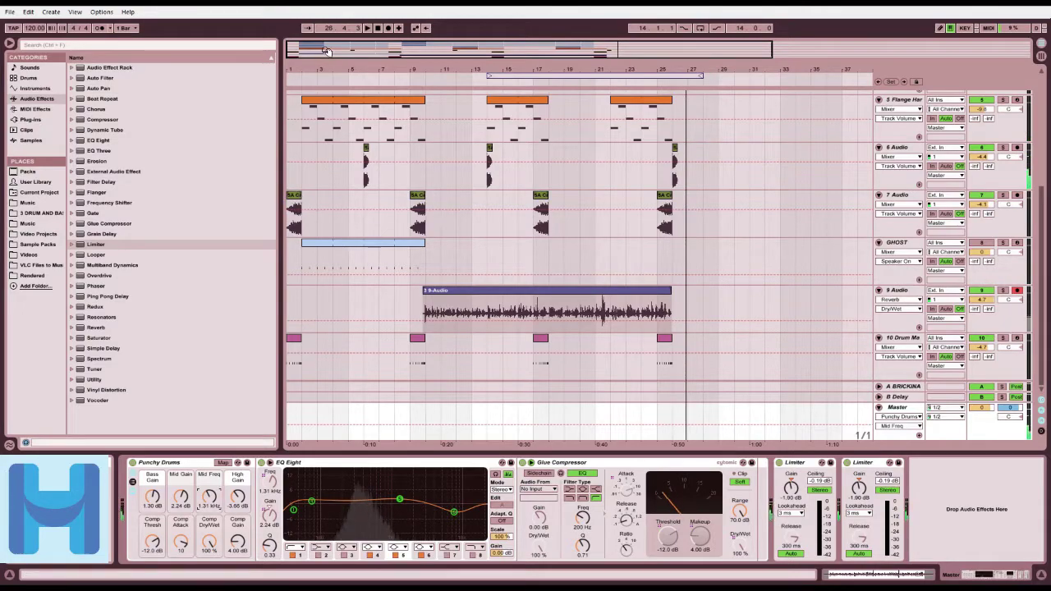
left_click_drag(326, 51, 325, 24)
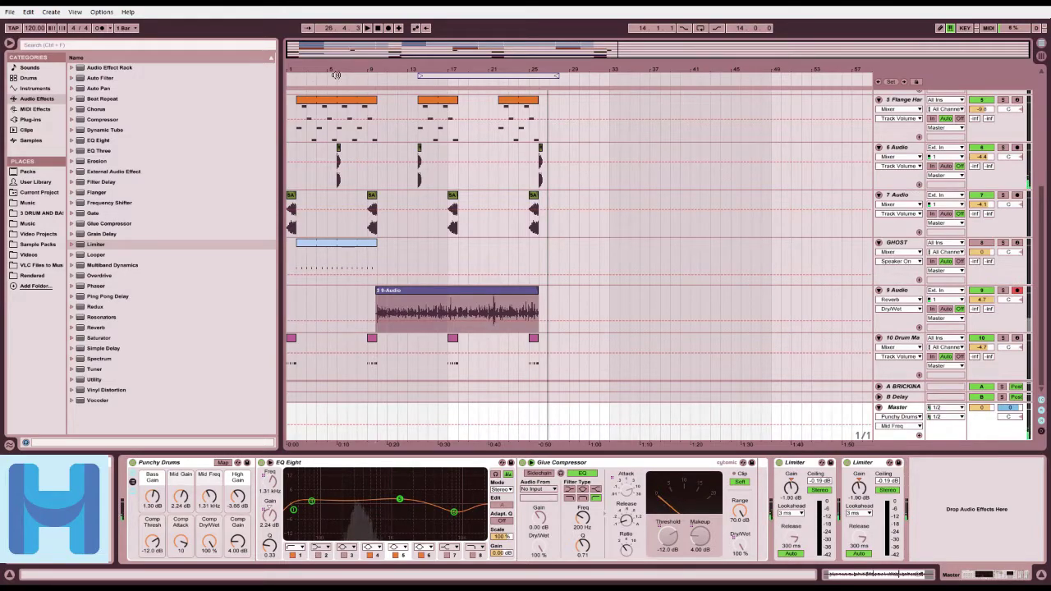
Step: Stop playback, play the arrangement from the start and look over its tracks from the kicks down to 9 Audio
left_click(377, 29)
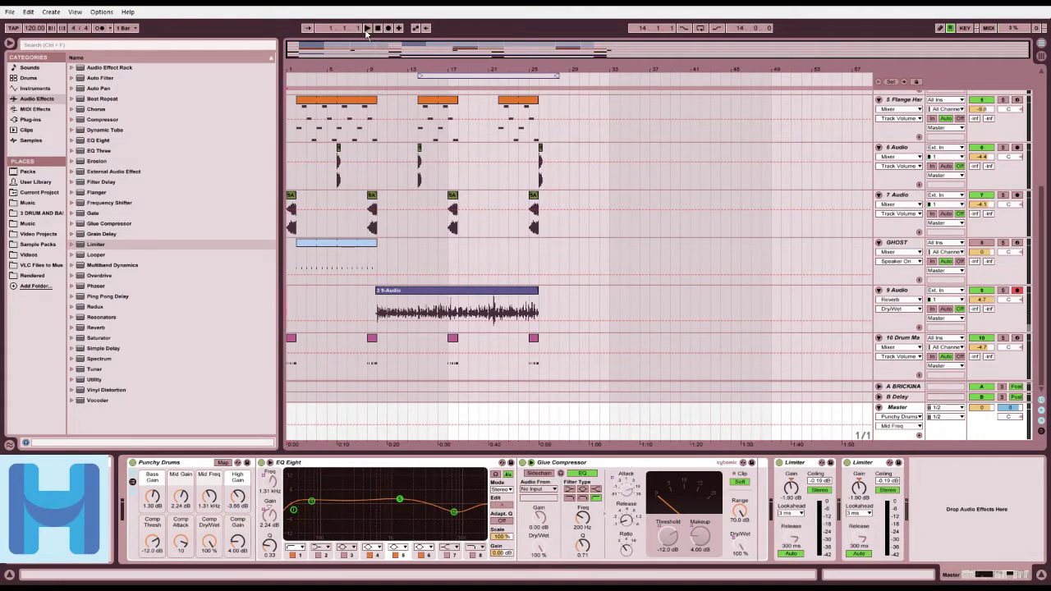
left_click(367, 28)
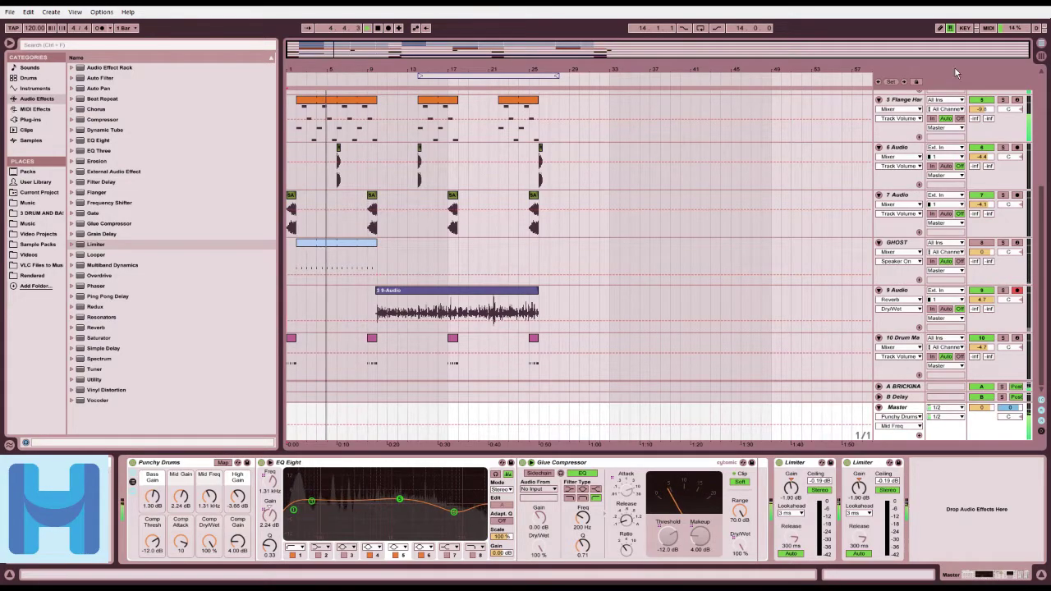
scroll(837, 152, "up", 6)
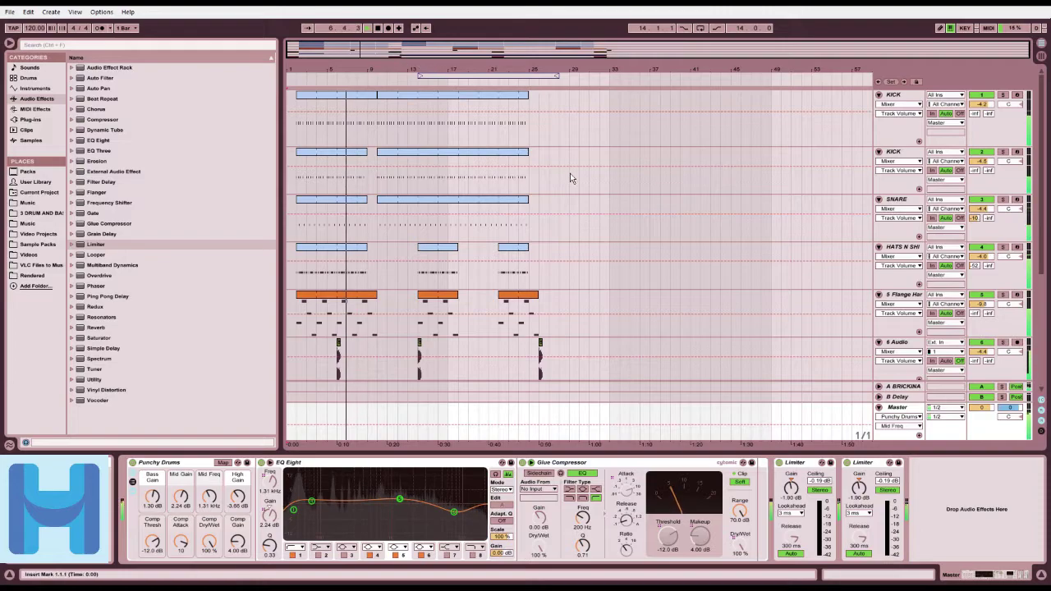
scroll(570, 173, "down", 4)
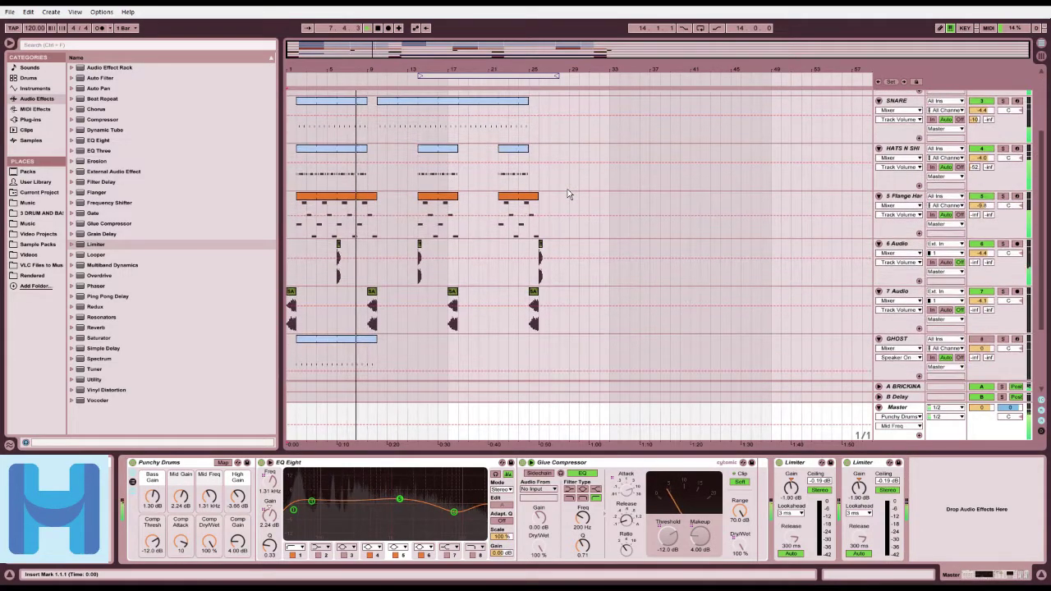
scroll(683, 238, "down", 3)
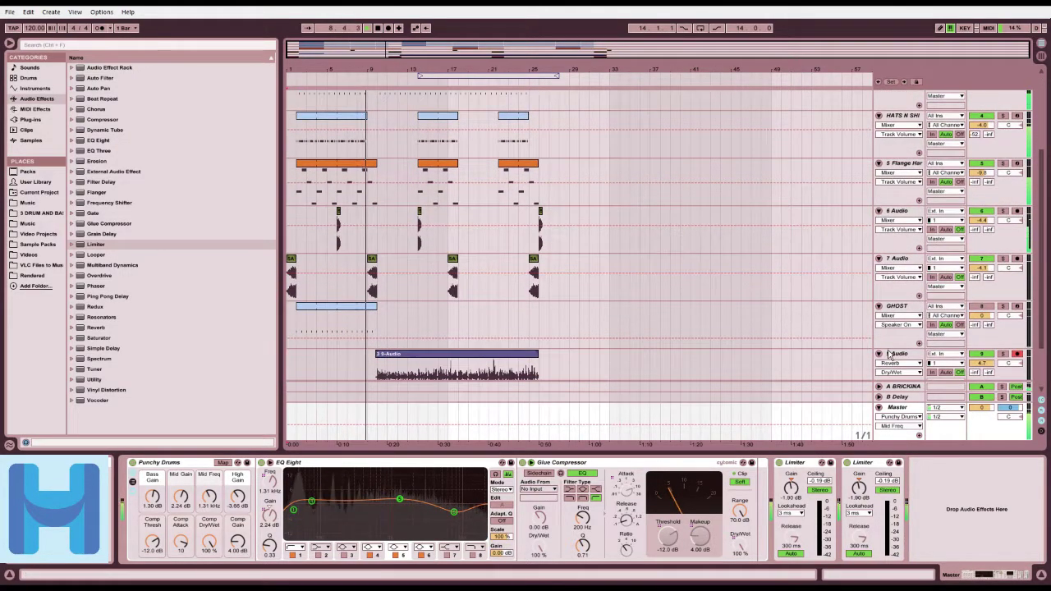
Step: Show the 9 Audio clip's sample settings and the track's effects chain while the mix plays
left_click(895, 353)
left_click(504, 361)
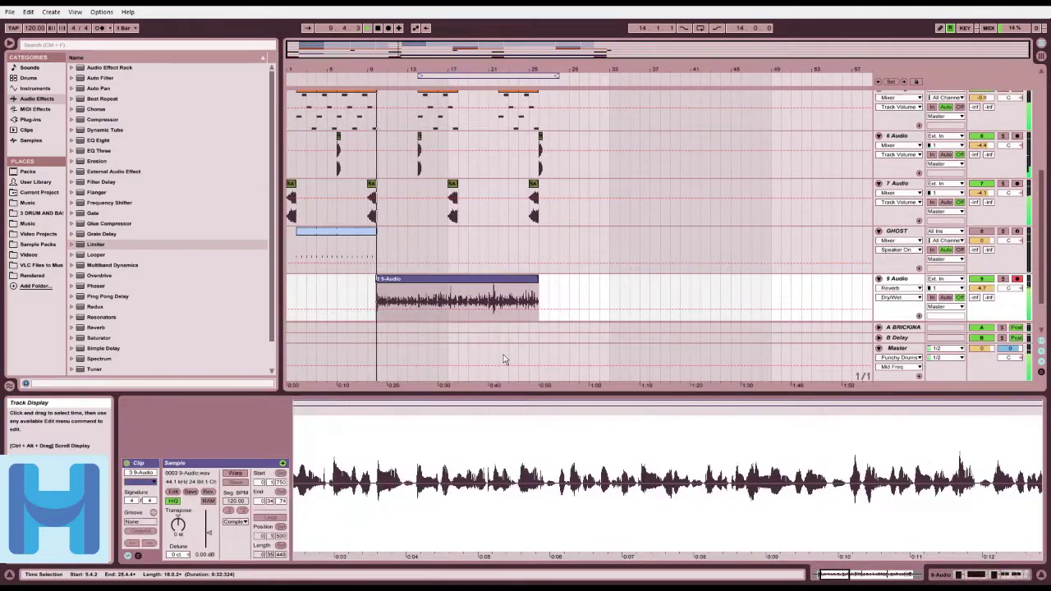
left_click(899, 287)
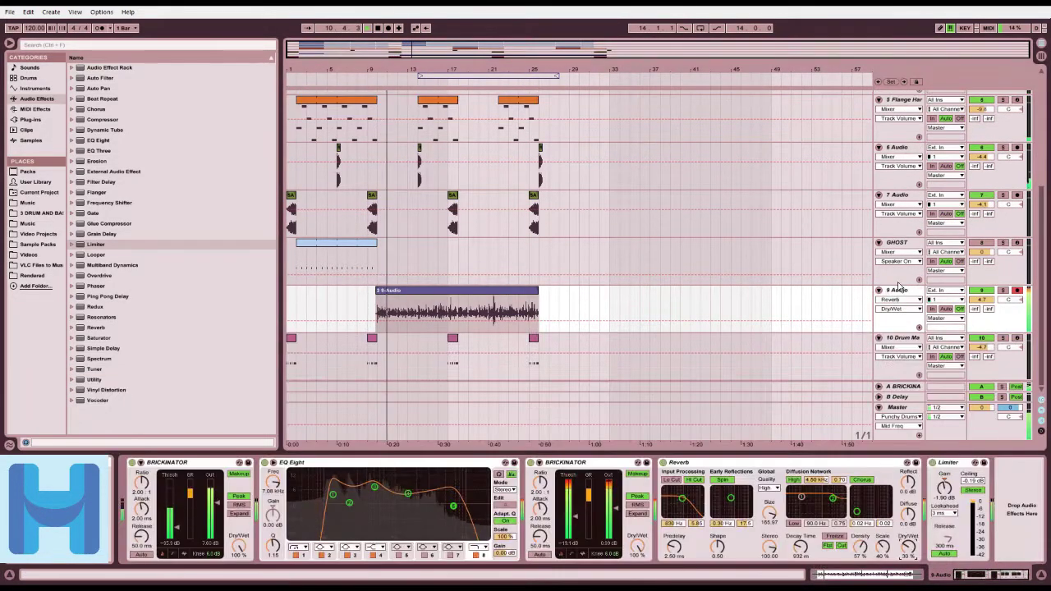